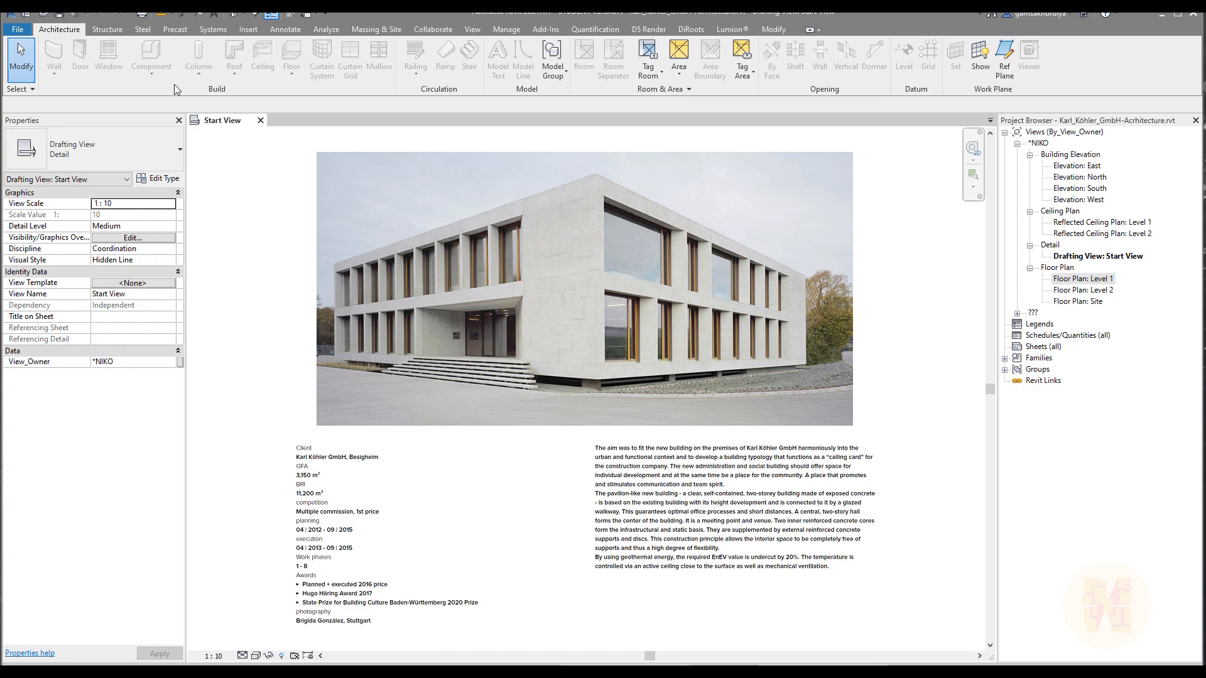
# Open the 3D view and the Level 1 floor plan, and examine the existing walls, grids and facade layout.
pyautogui.click(233, 13)
pyautogui.keyDown('shift'); pyautogui.moveTo(504, 490); pyautogui.dragTo(750, 453, button='middle'); pyautogui.keyUp('shift')
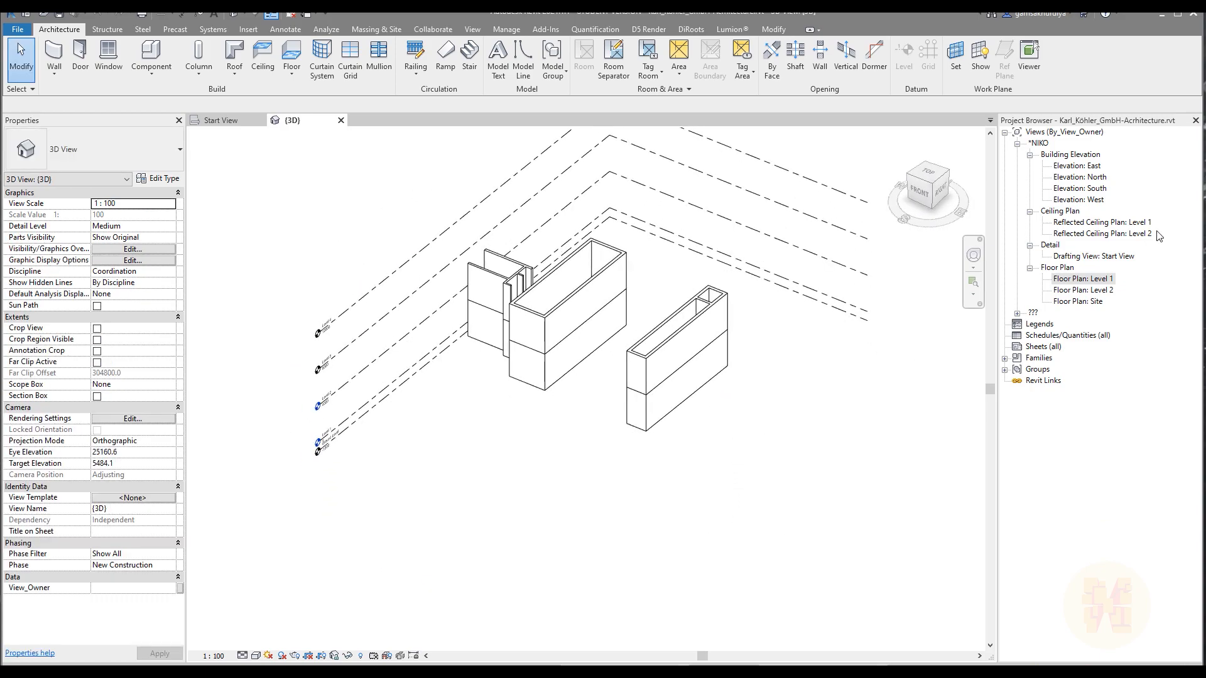
pyautogui.doubleClick(1073, 281)
pyautogui.scroll(5, 647, 443)
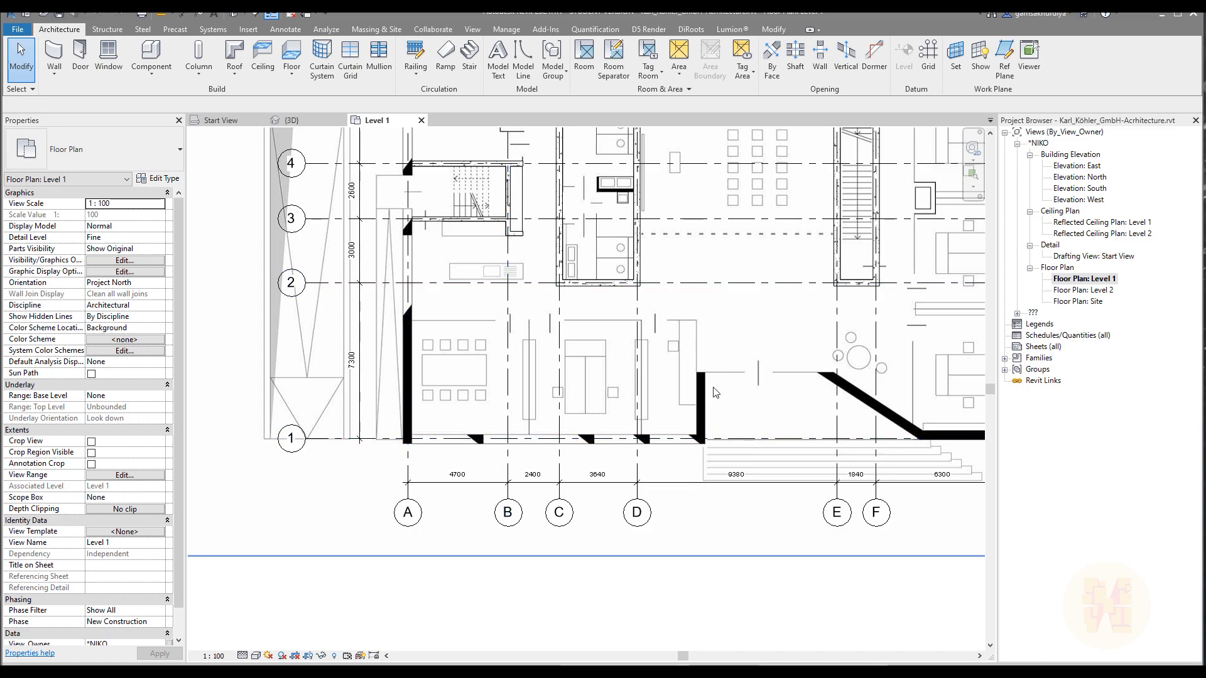
pyautogui.moveTo(900, 386); pyautogui.dragTo(498, 379, button='middle')
pyautogui.moveTo(630, 441); pyautogui.dragTo(685, 628, button='middle')
pyautogui.moveTo(764, 408)
pyautogui.mouseDown(button='middle')
pyautogui.moveTo(798, 490)
pyautogui.moveTo(818, 622)
pyautogui.mouseUp(button='middle')
pyautogui.moveTo(511, 372); pyautogui.dragTo(796, 393, button='middle')
pyautogui.moveTo(615, 453); pyautogui.dragTo(597, 166, button='middle')
pyautogui.moveTo(574, 405)
pyautogui.mouseDown(button='middle')
pyautogui.moveTo(556, 306)
pyautogui.moveTo(483, 408)
pyautogui.moveTo(461, 412)
pyautogui.mouseUp(button='middle')
pyautogui.scroll(-2, 431, 411)
pyautogui.scroll(-1, 431, 411)
pyautogui.moveTo(506, 447); pyautogui.dragTo(530, 469, button='middle')
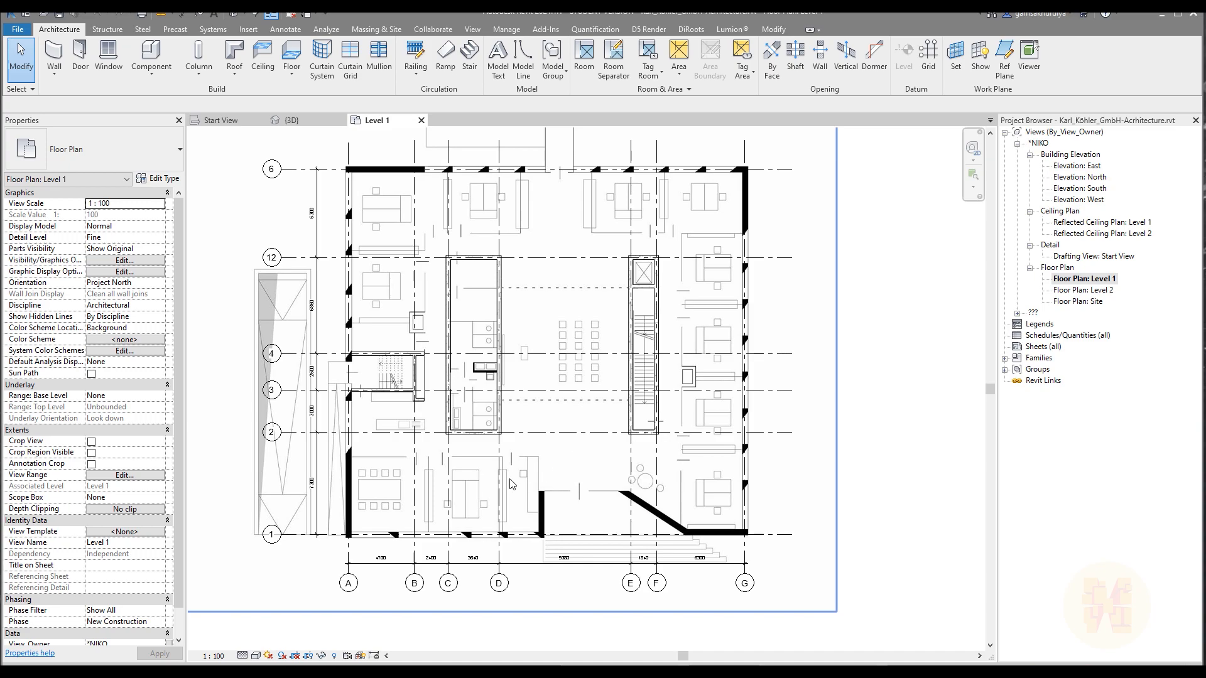
pyautogui.moveTo(520, 488); pyautogui.dragTo(539, 495, button='middle')
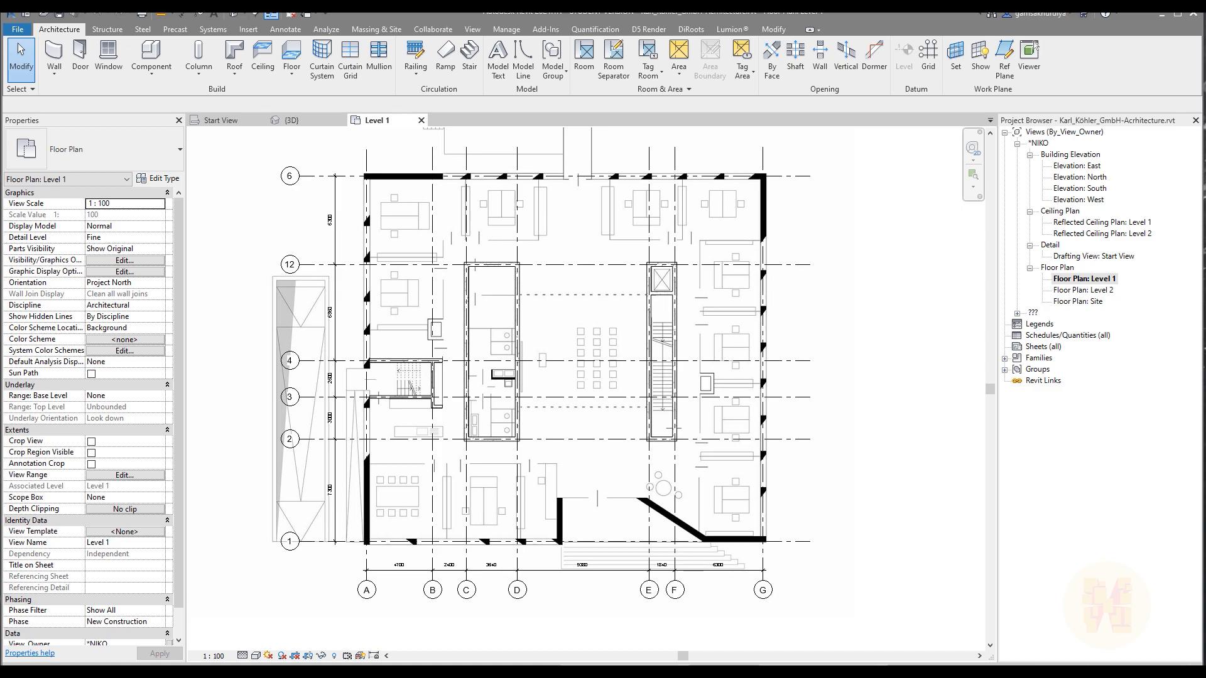
# Switch to the Complete Project in Revit folder in File Explorer and view Facade.jpg from its Reference folder.
pyautogui.hotkey('alt', 'Tab')
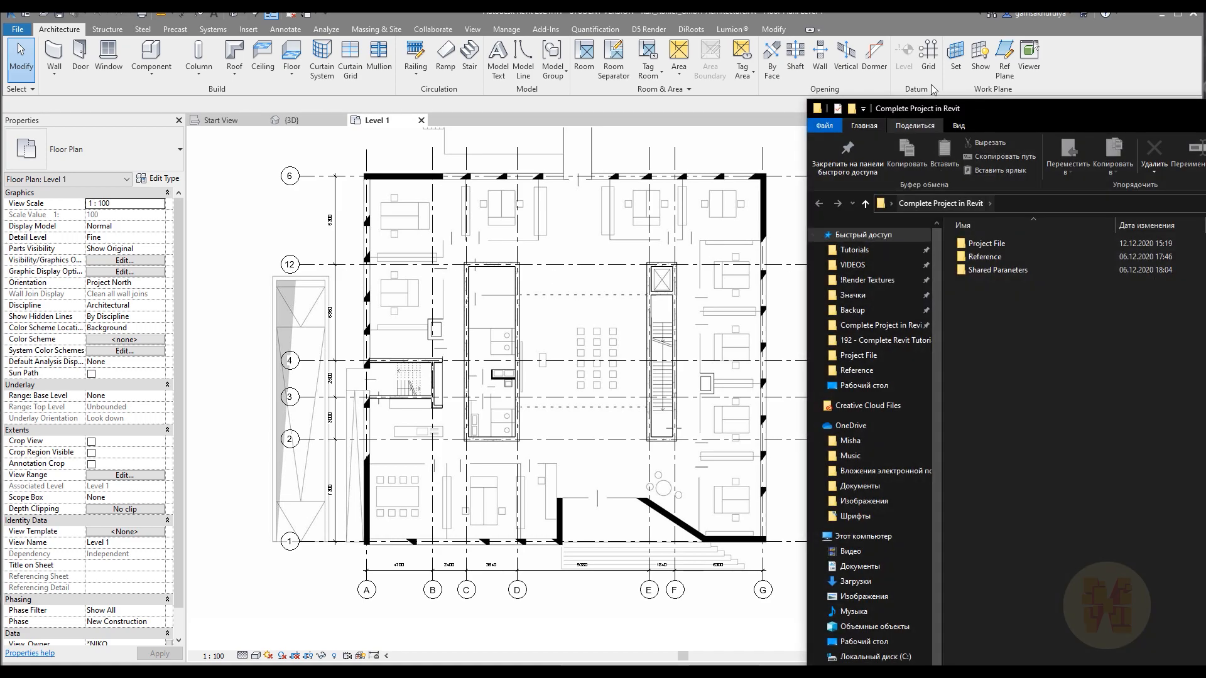
pyautogui.moveTo(993, 115); pyautogui.dragTo(355, 59)
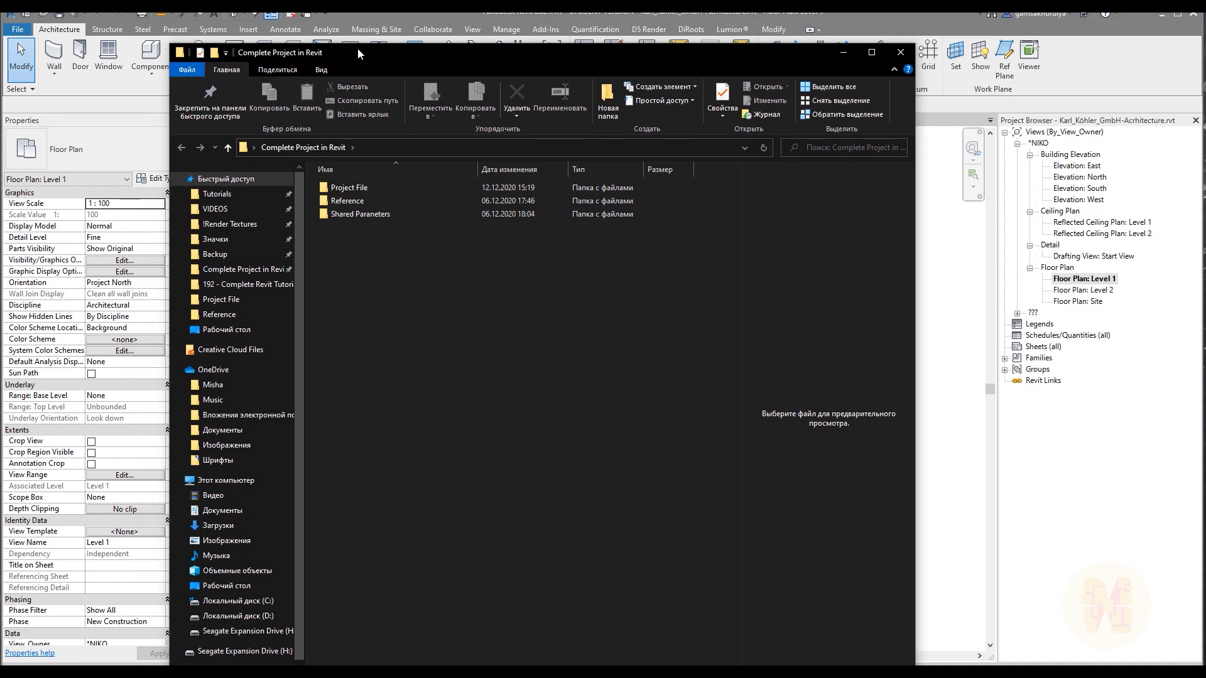
pyautogui.doubleClick(355, 200)
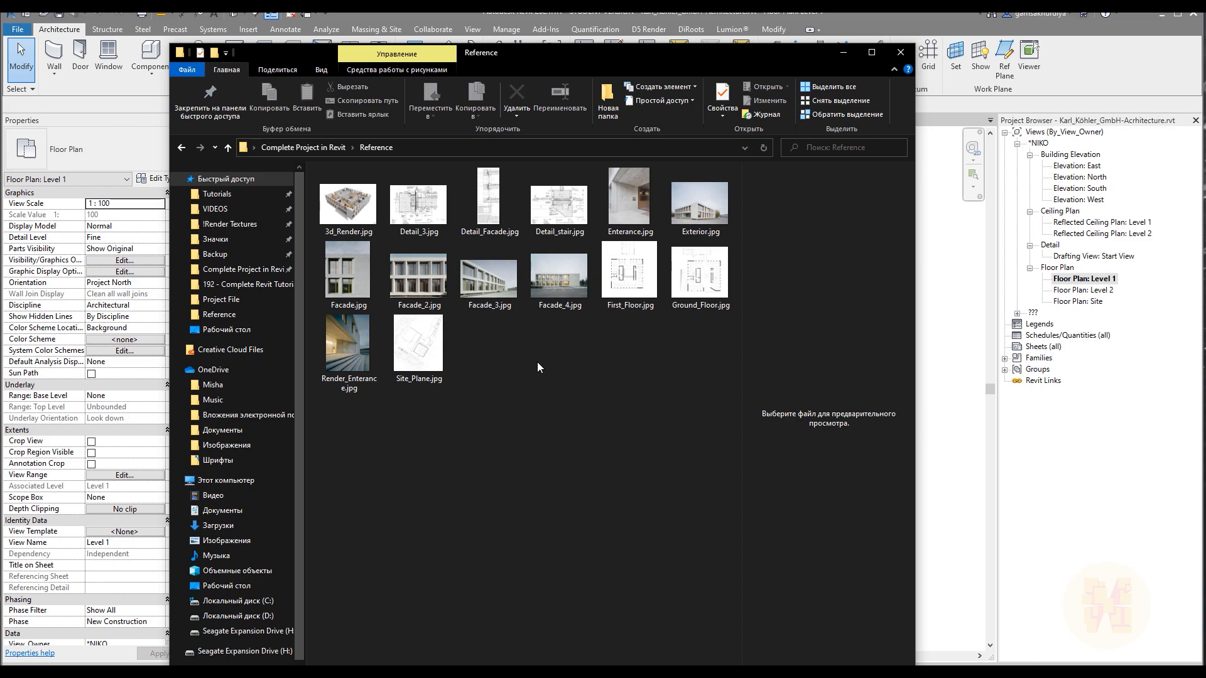
pyautogui.click(347, 281)
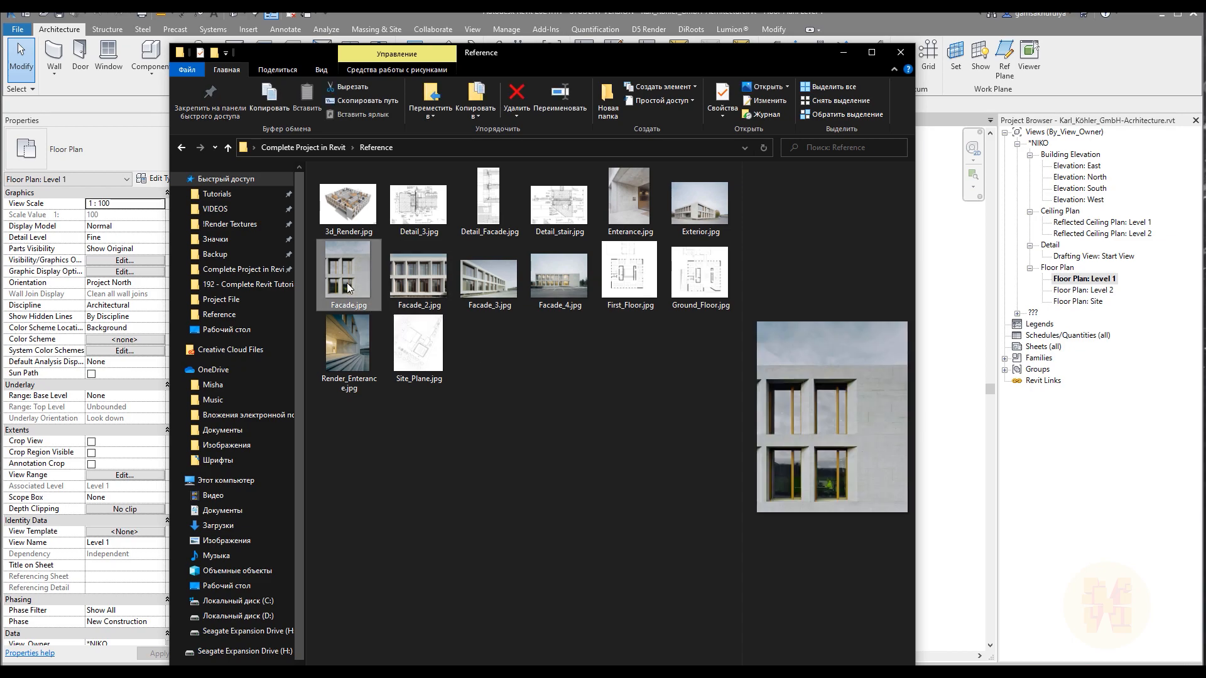
pyautogui.doubleClick(347, 280)
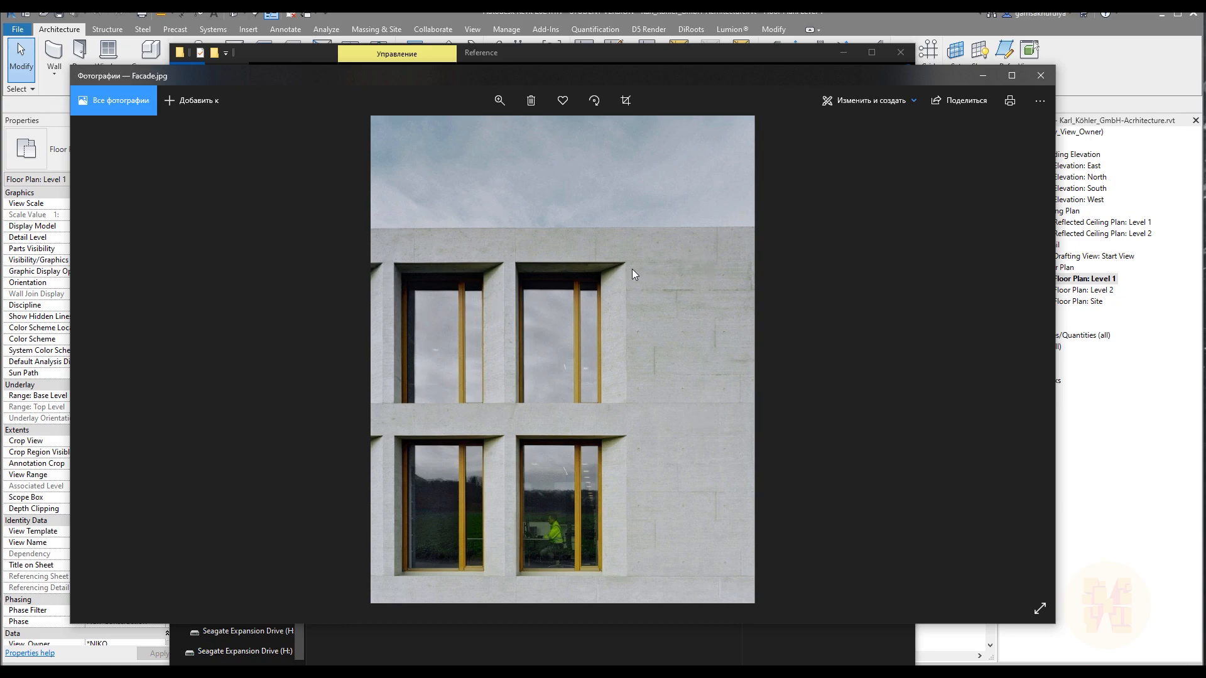
pyautogui.click(1041, 75)
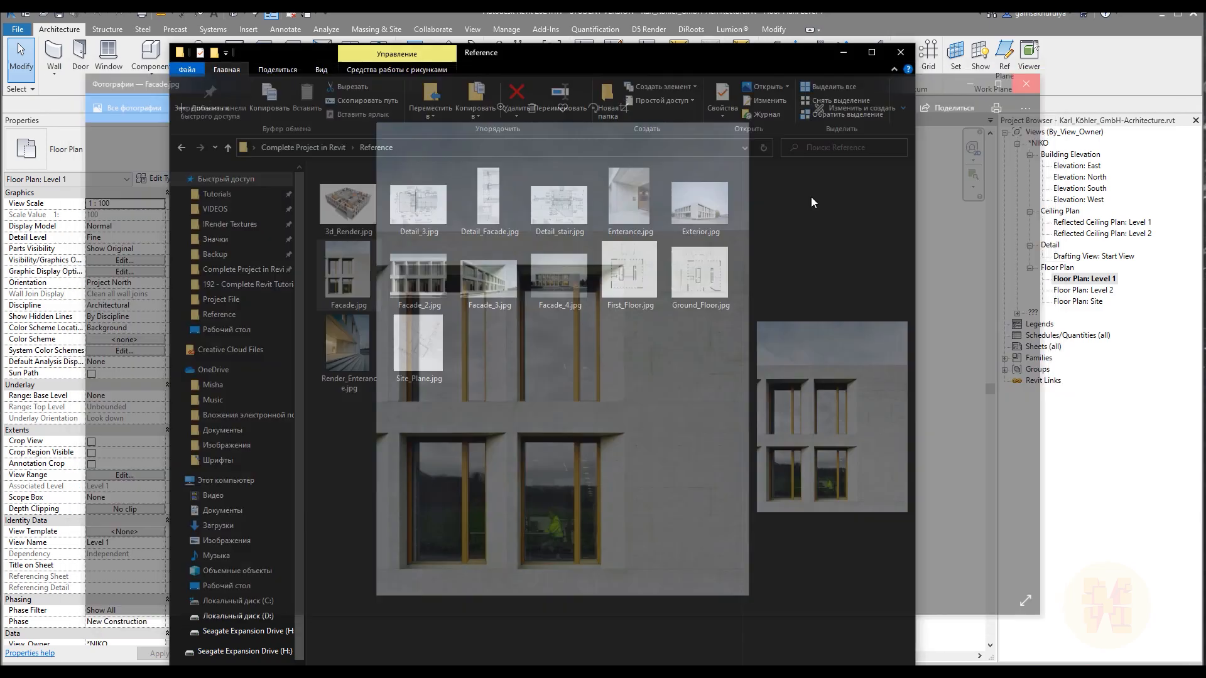
# View the 3d_Render.jpg reference image and return to the Level 1 plan in Revit.
pyautogui.click(375, 212)
pyautogui.doubleClick(375, 212)
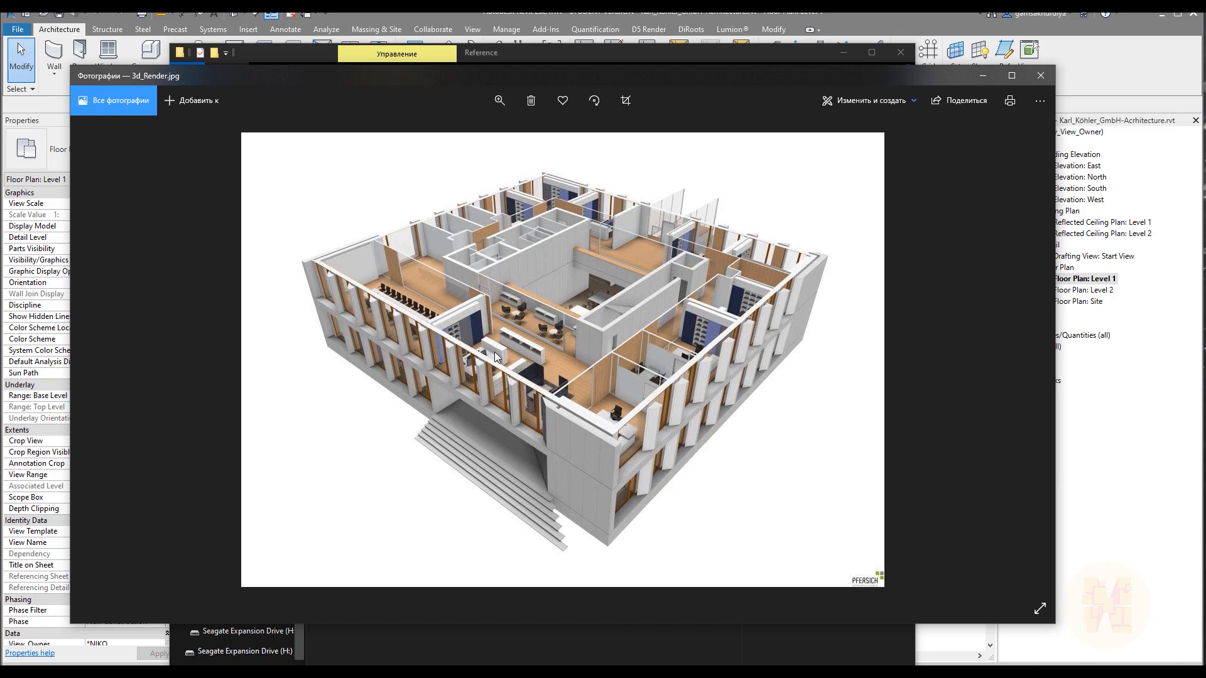
pyautogui.click(1041, 76)
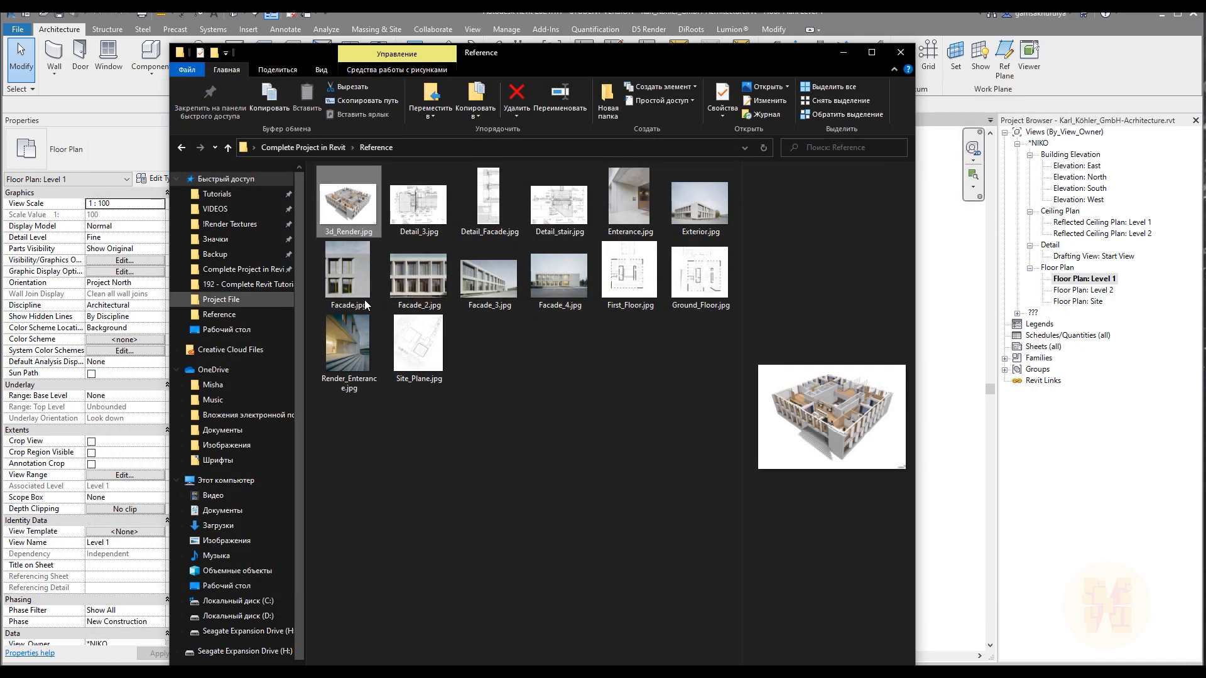
pyautogui.click(900, 52)
# Start a new wall in the Level 1 plan with the Curtain Wall type.
pyautogui.moveTo(730, 409); pyautogui.dragTo(738, 368, button='middle')
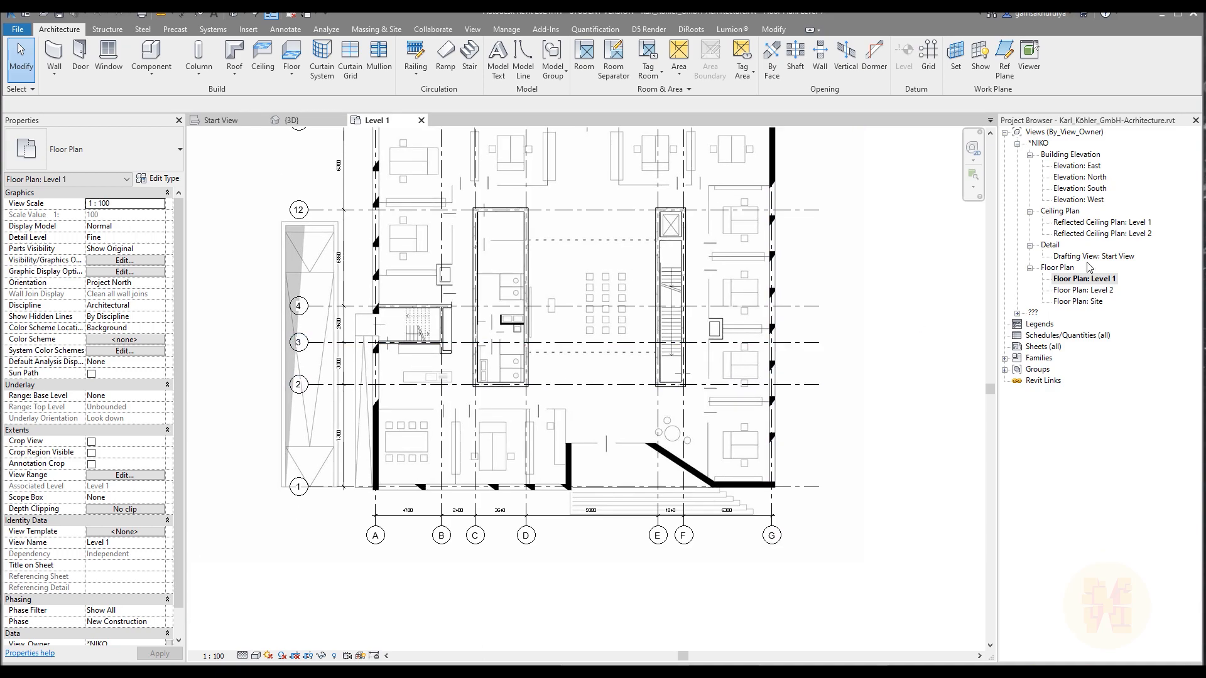
pyautogui.moveTo(534, 501); pyautogui.dragTo(549, 465, button='middle')
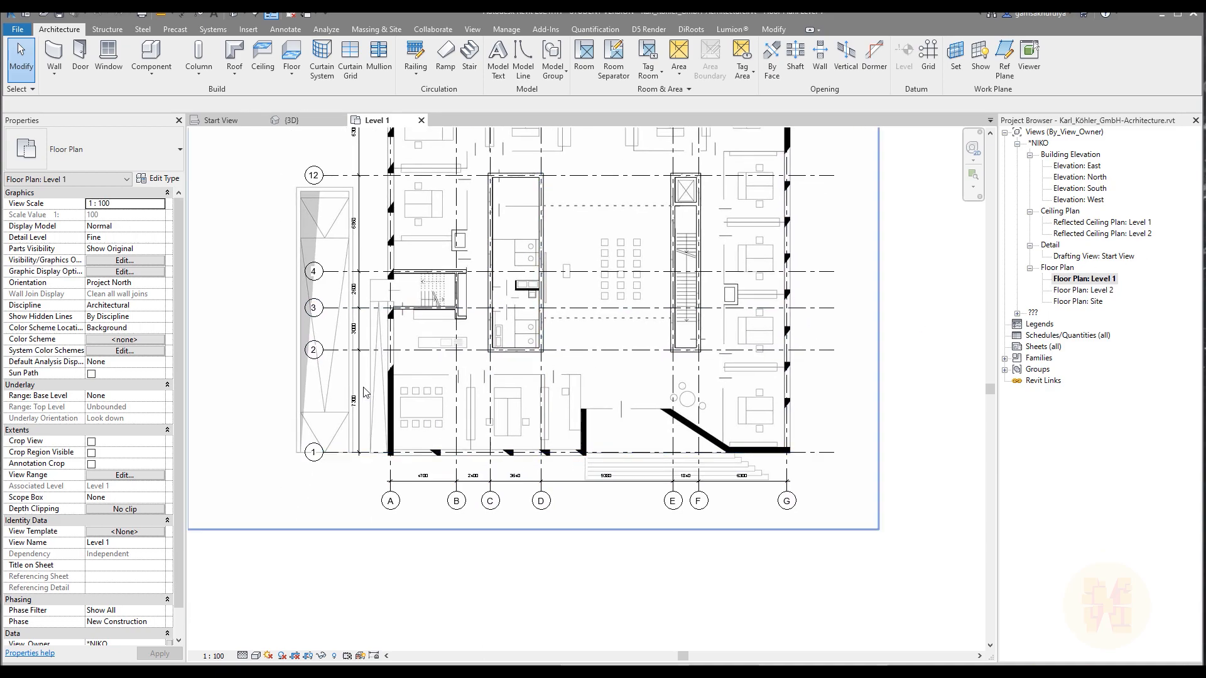
pyautogui.moveTo(589, 185); pyautogui.dragTo(565, 276, button='middle')
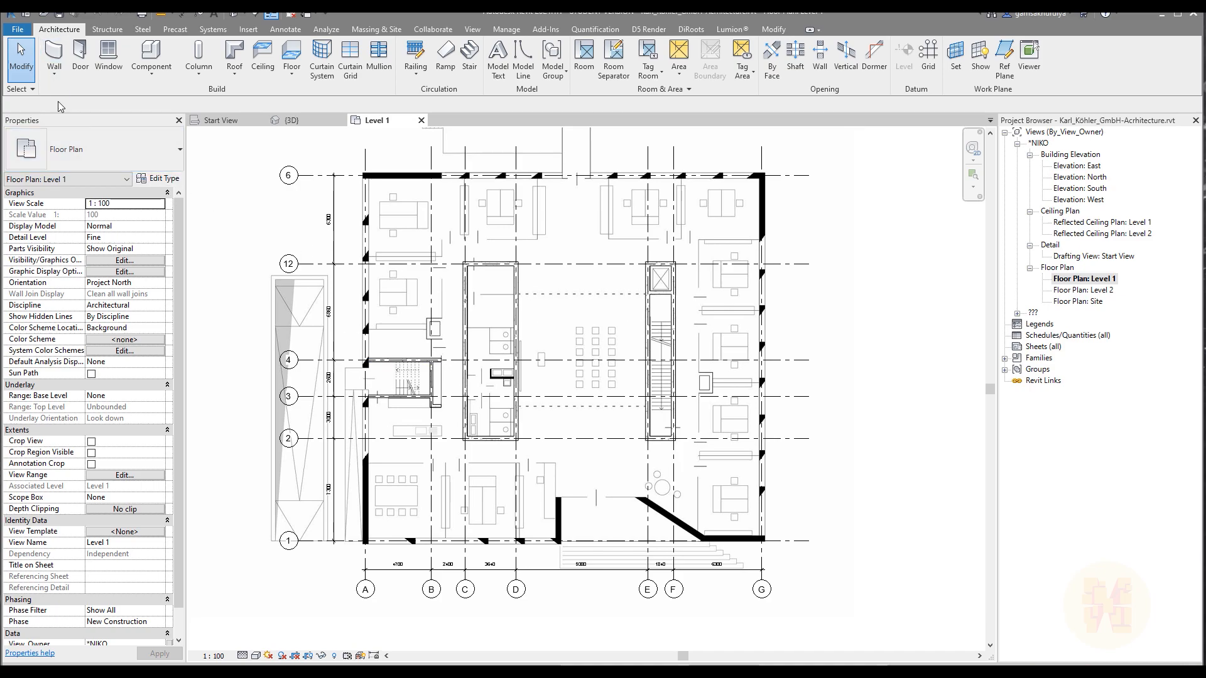
pyautogui.click(57, 60)
pyautogui.click(94, 151)
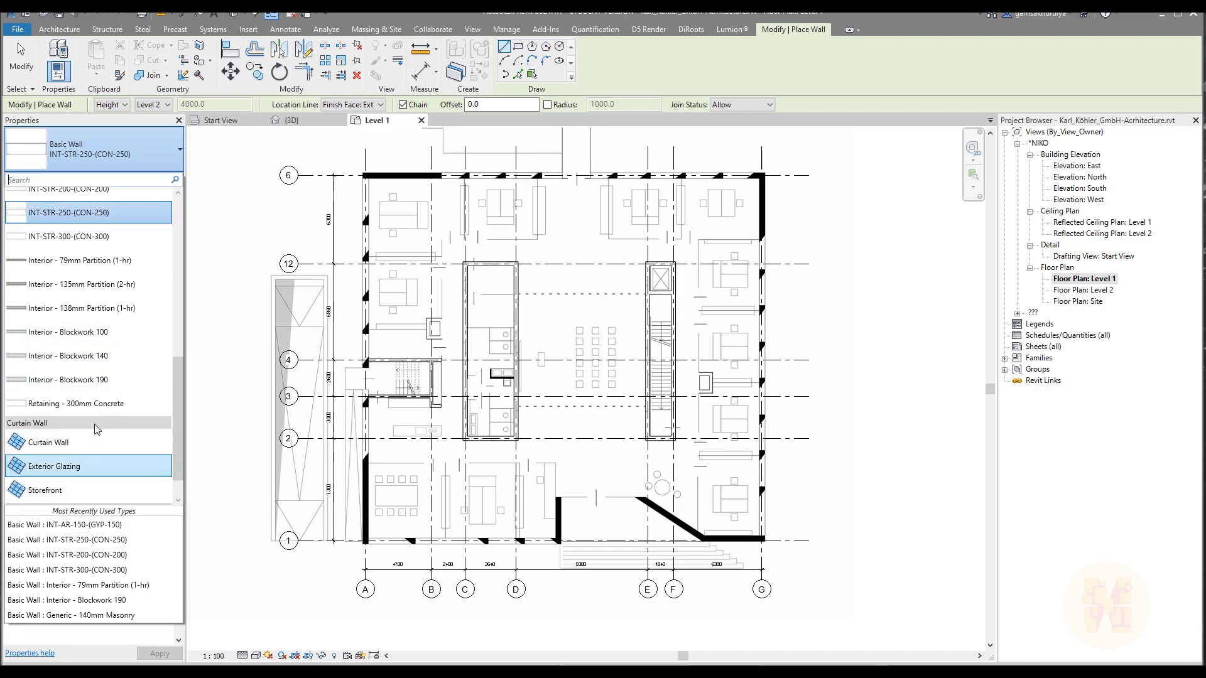
pyautogui.scroll(10, 121, 326)
pyautogui.scroll(-11, 120, 352)
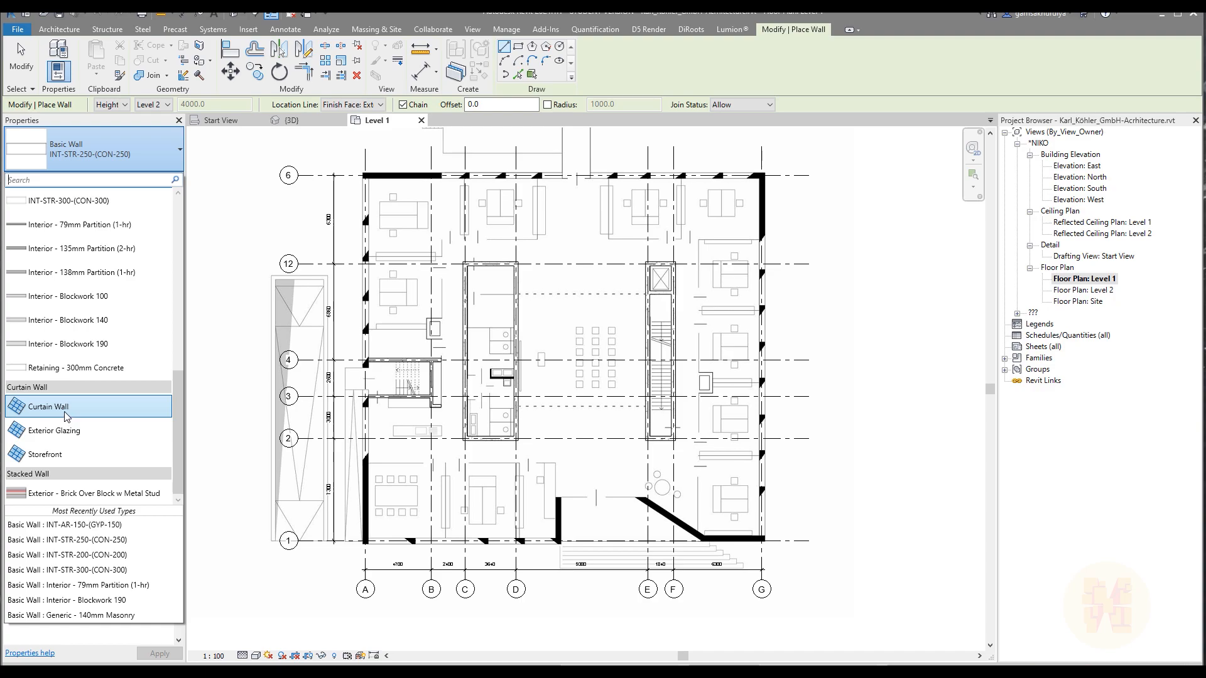
pyautogui.press('Escape')
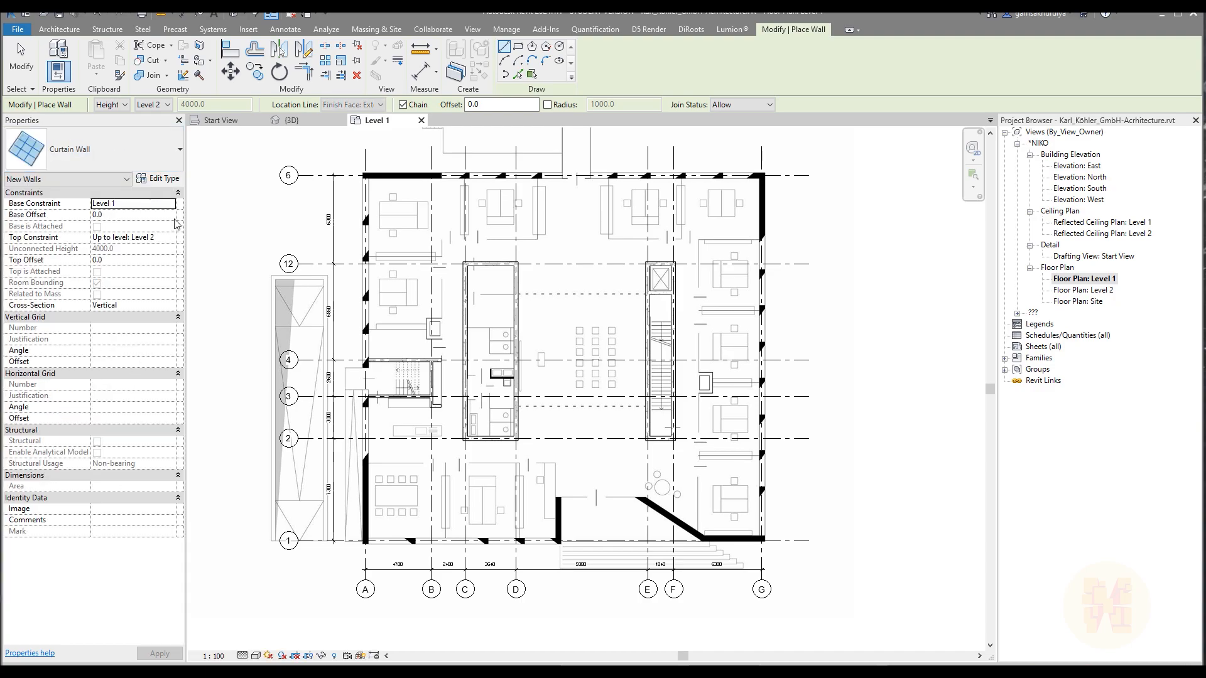
# Duplicate the Curtain Wall type under the name EX-Curtain_Wall-300-(GLS-50,Air-250).
pyautogui.click(160, 180)
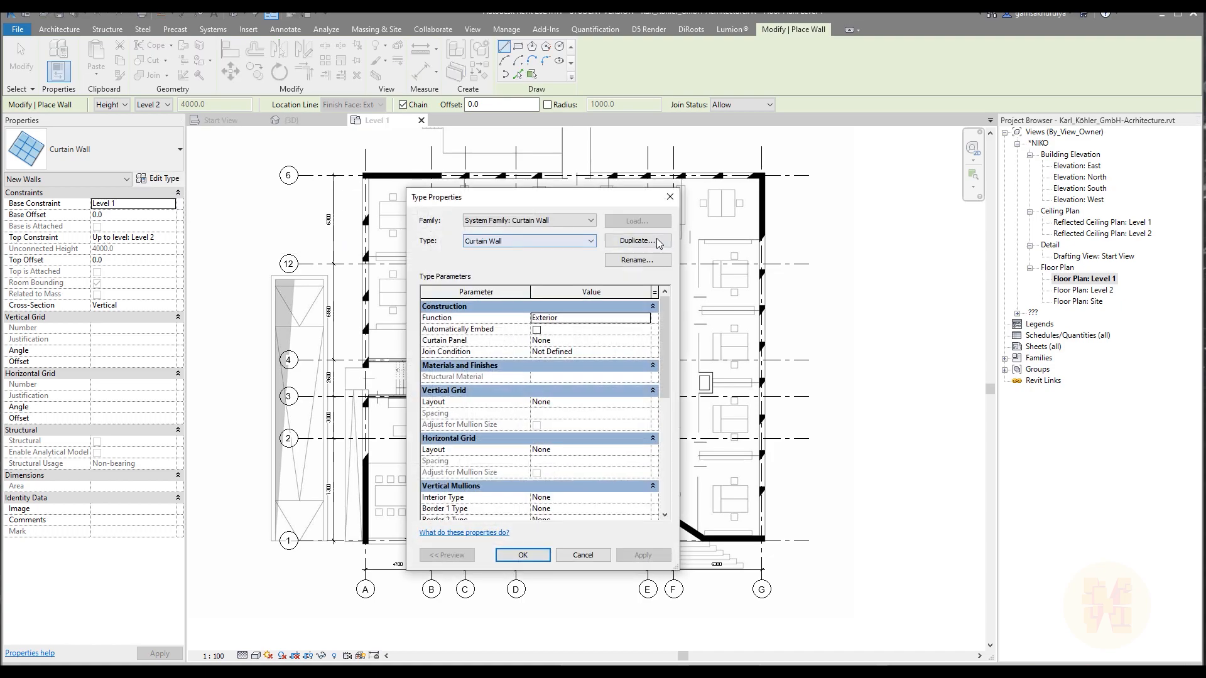
pyautogui.click(647, 243)
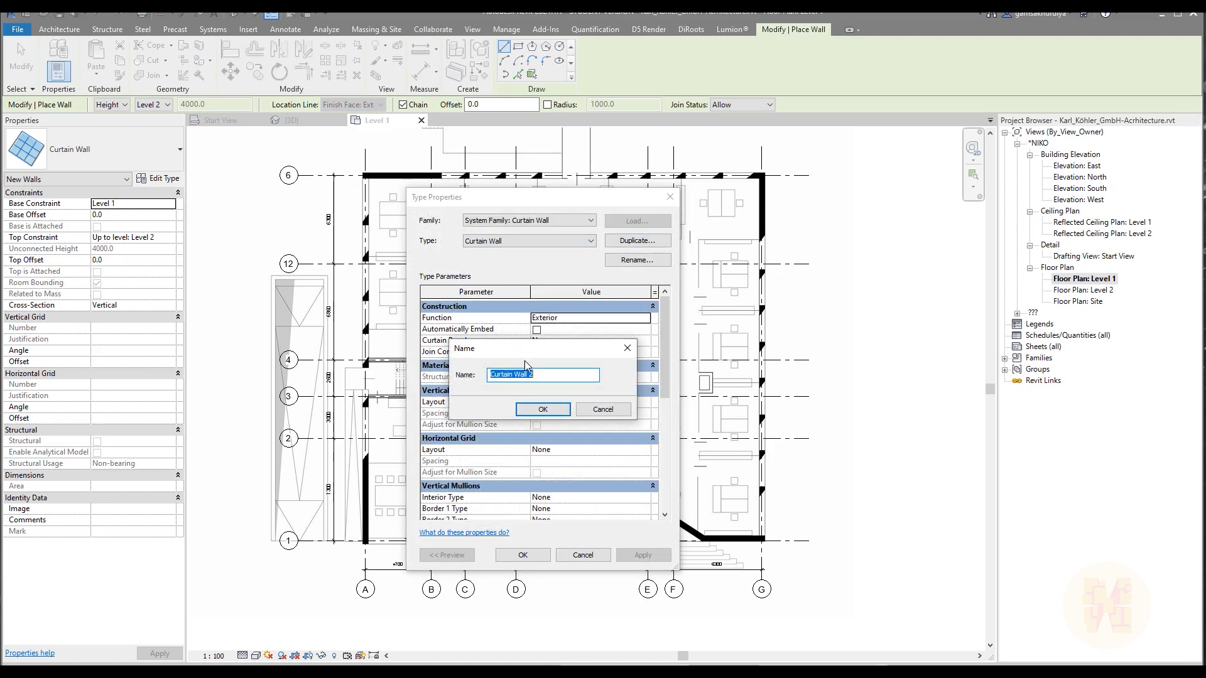
pyautogui.press('End')
pyautogui.press('BackSpace')
pyautogui.press('BackSpace')
pyautogui.write('EX-')
pyautogui.click(526, 374)
pyautogui.press('BackSpace')
pyautogui.write('_')
pyautogui.write('30')
pyautogui.write('-250')
pyautogui.click(543, 410)
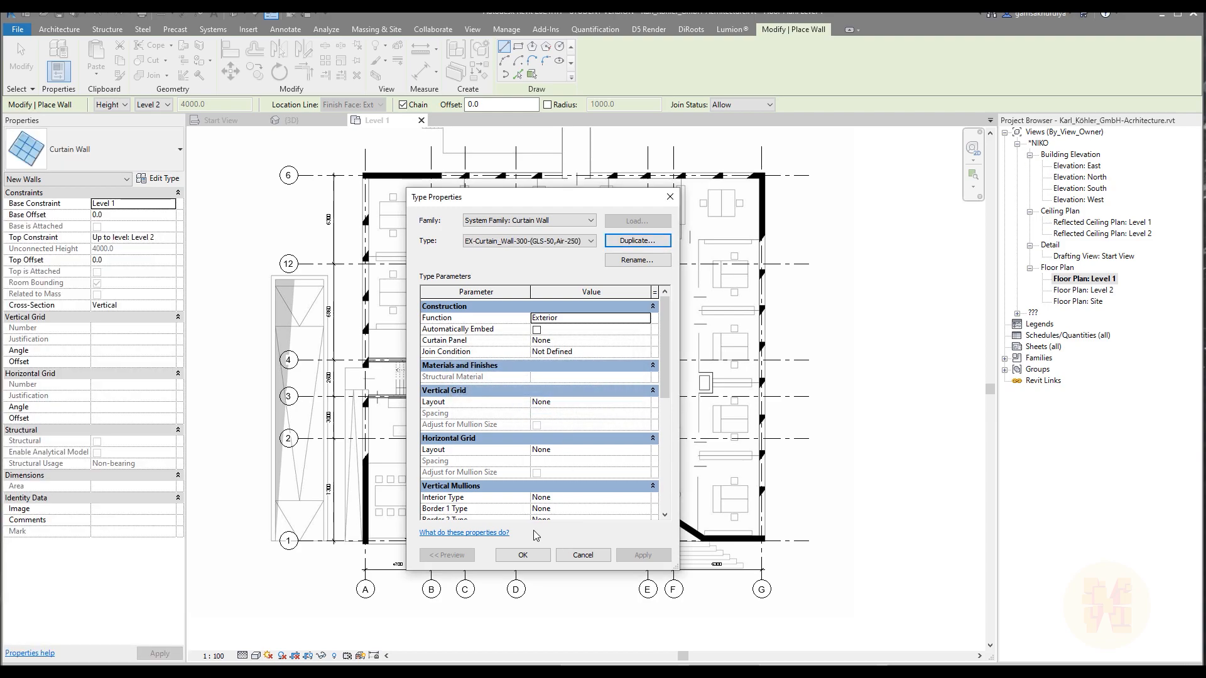
pyautogui.click(522, 555)
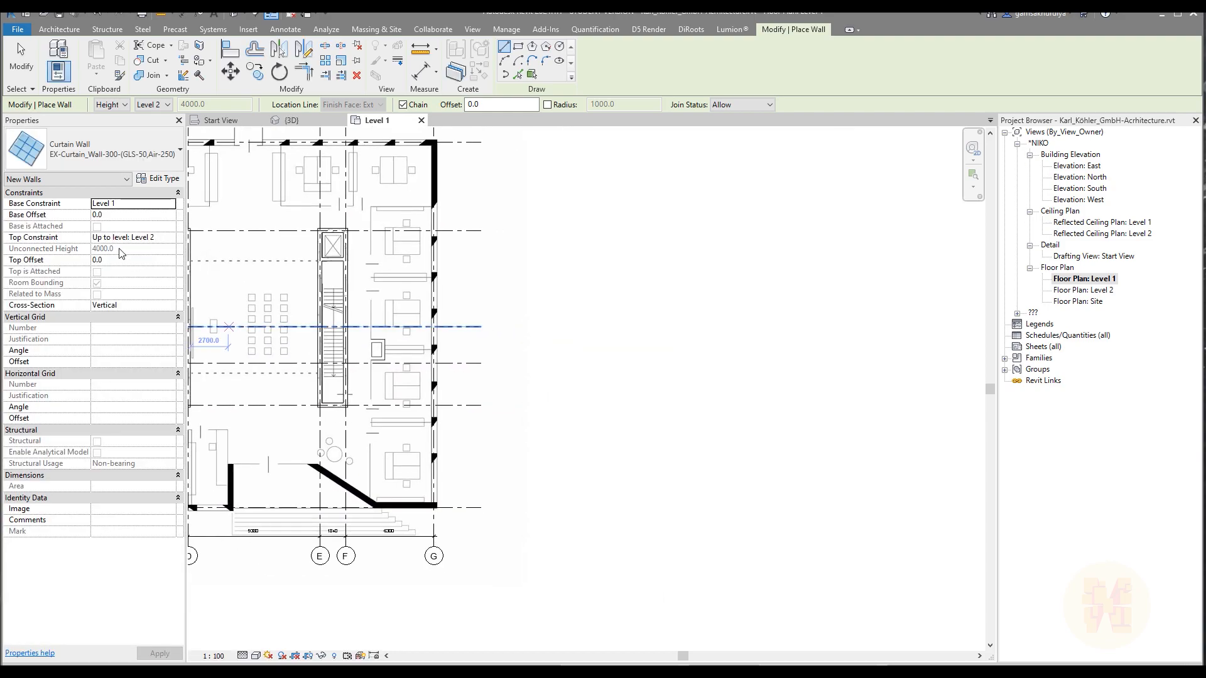
# Draw a horizontal curtain wall about 13300 mm long in the empty area east of the building.
pyautogui.click(466, 450)
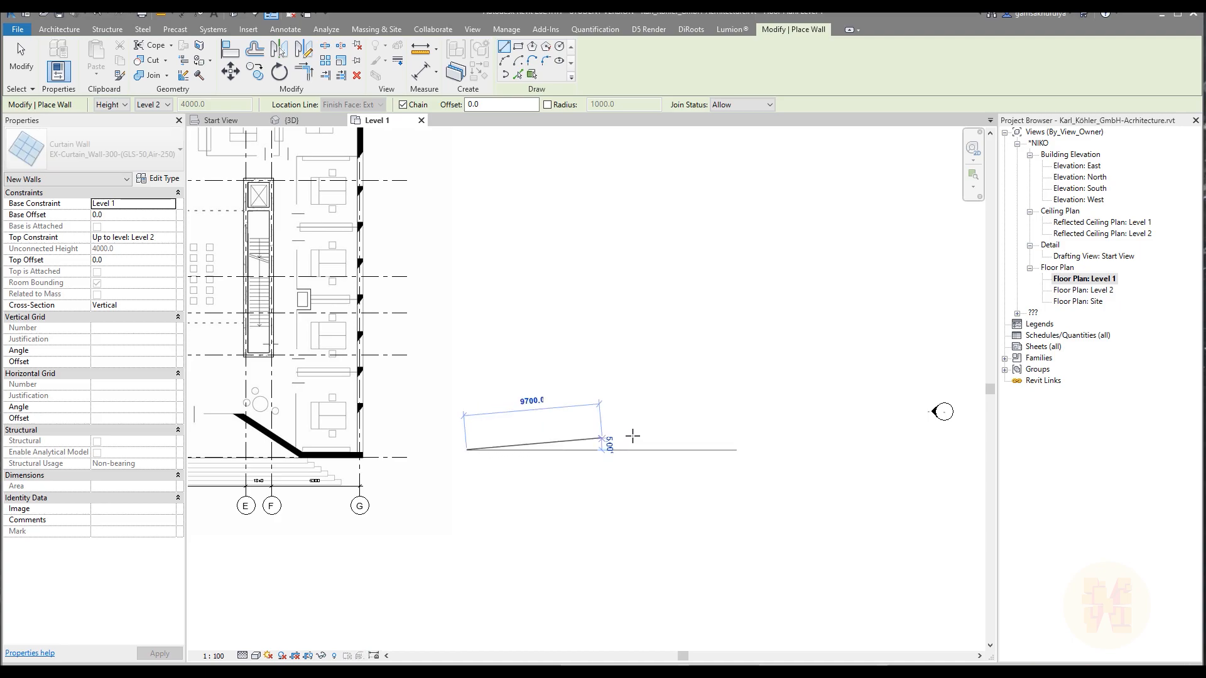
pyautogui.click(654, 450)
pyautogui.scroll(4, 540, 464)
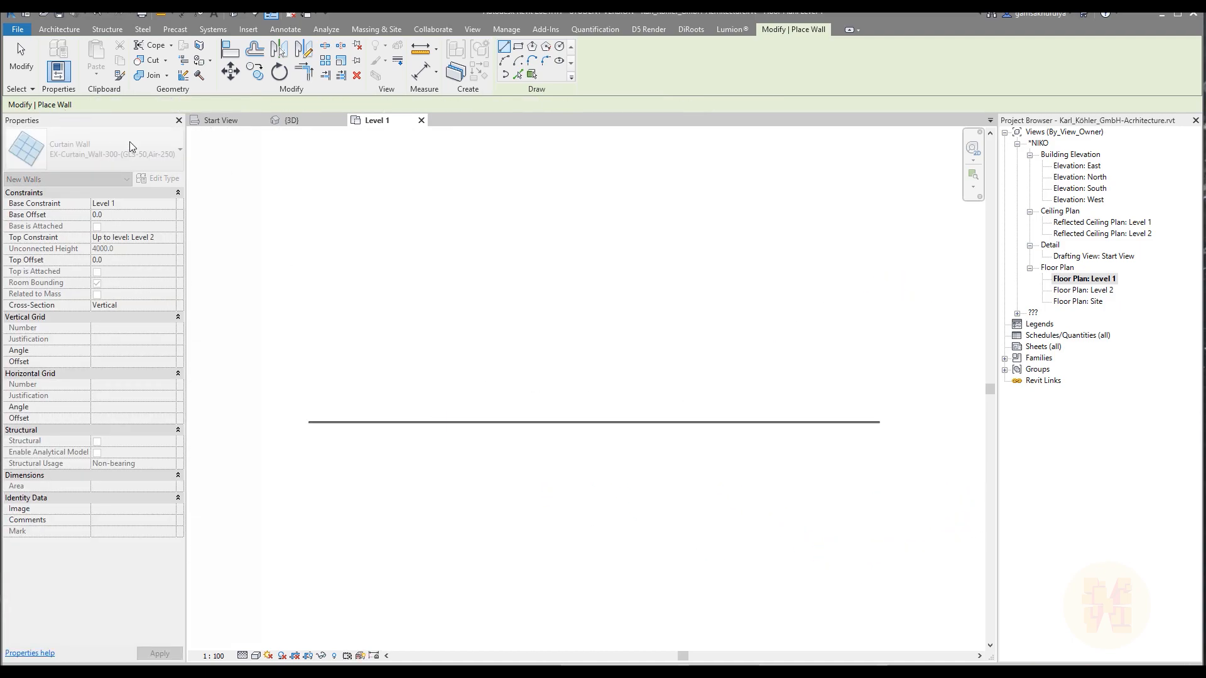
pyautogui.press('Escape')
# Look up the EX-Curtain_Wall-300-(GLS-50,Air-250) type among the available wall types.
pyautogui.click(55, 53)
pyautogui.click(98, 148)
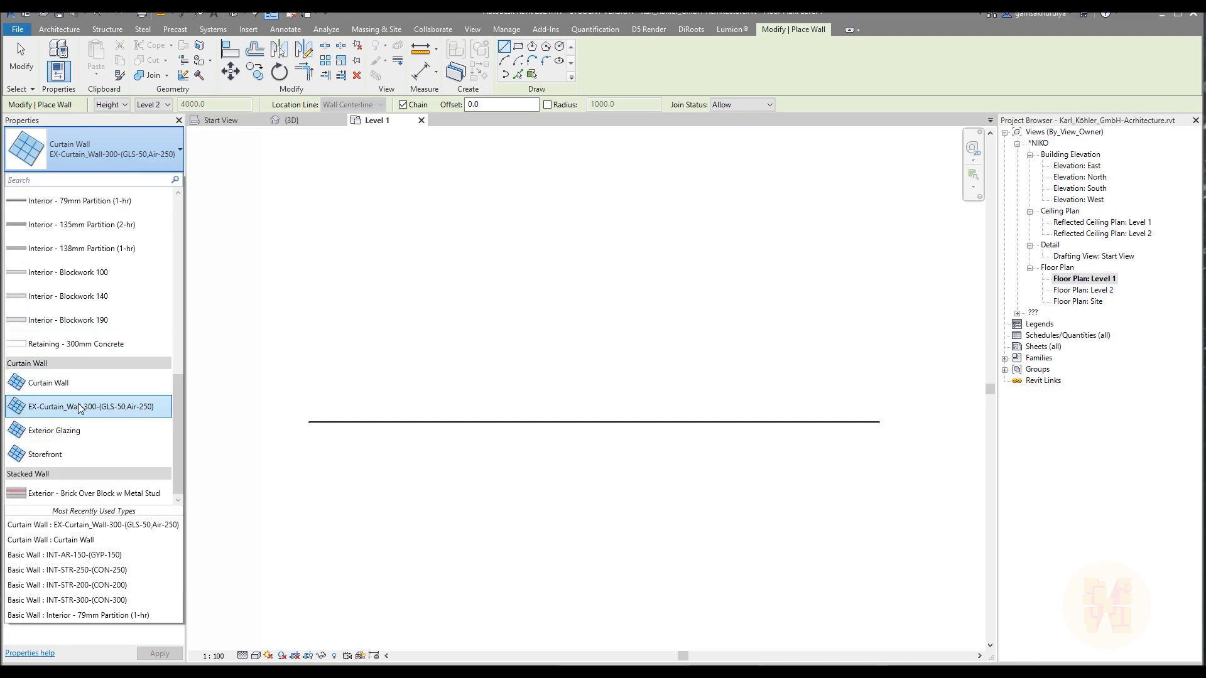
pyautogui.click(150, 412)
pyautogui.press('Escape')
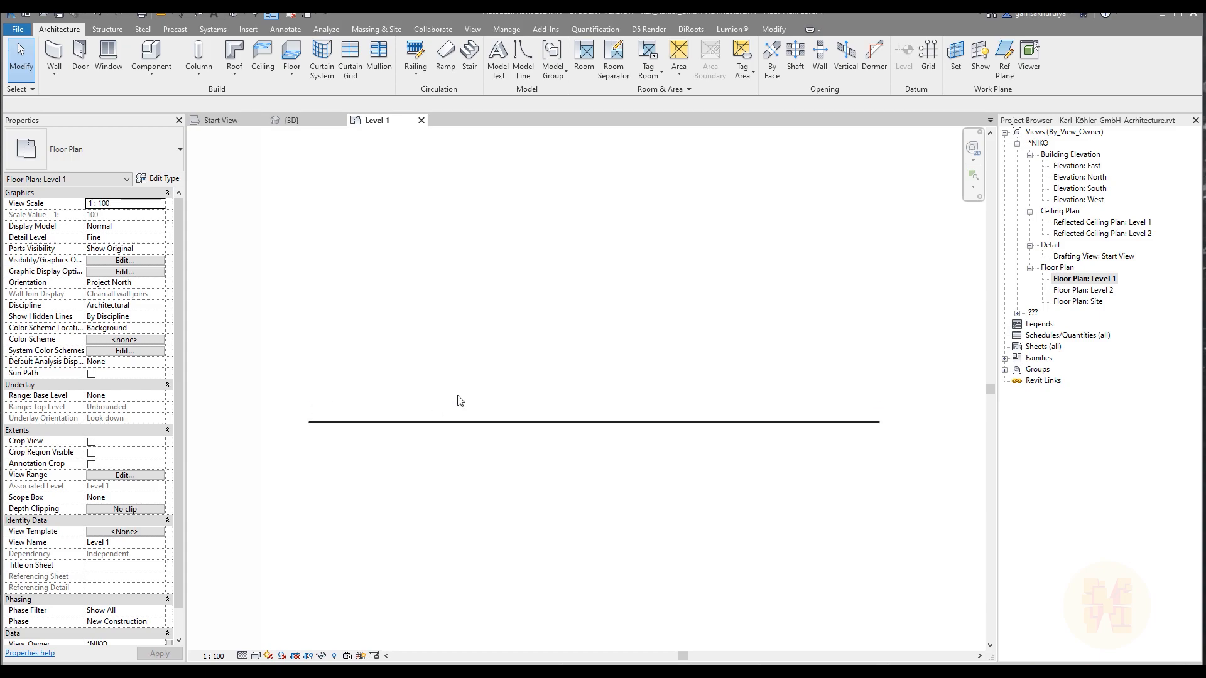
# Show the new curtain wall in the 3D view and set the visual style to Shaded.
pyautogui.click(466, 431)
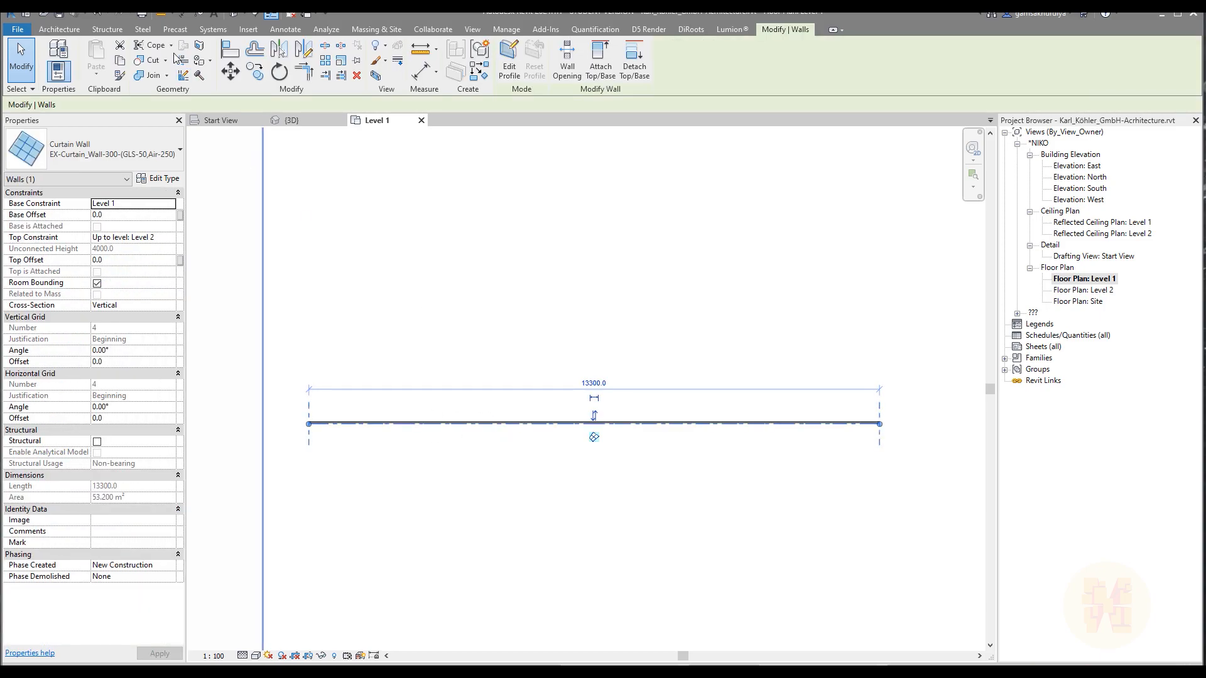
pyautogui.click(234, 13)
pyautogui.moveTo(825, 548); pyautogui.dragTo(551, 398, button='middle')
pyautogui.scroll(6, 517, 318)
pyautogui.keyDown('shift'); pyautogui.moveTo(480, 510); pyautogui.dragTo(531, 499, button='middle'); pyautogui.keyUp('shift')
pyautogui.click(257, 657)
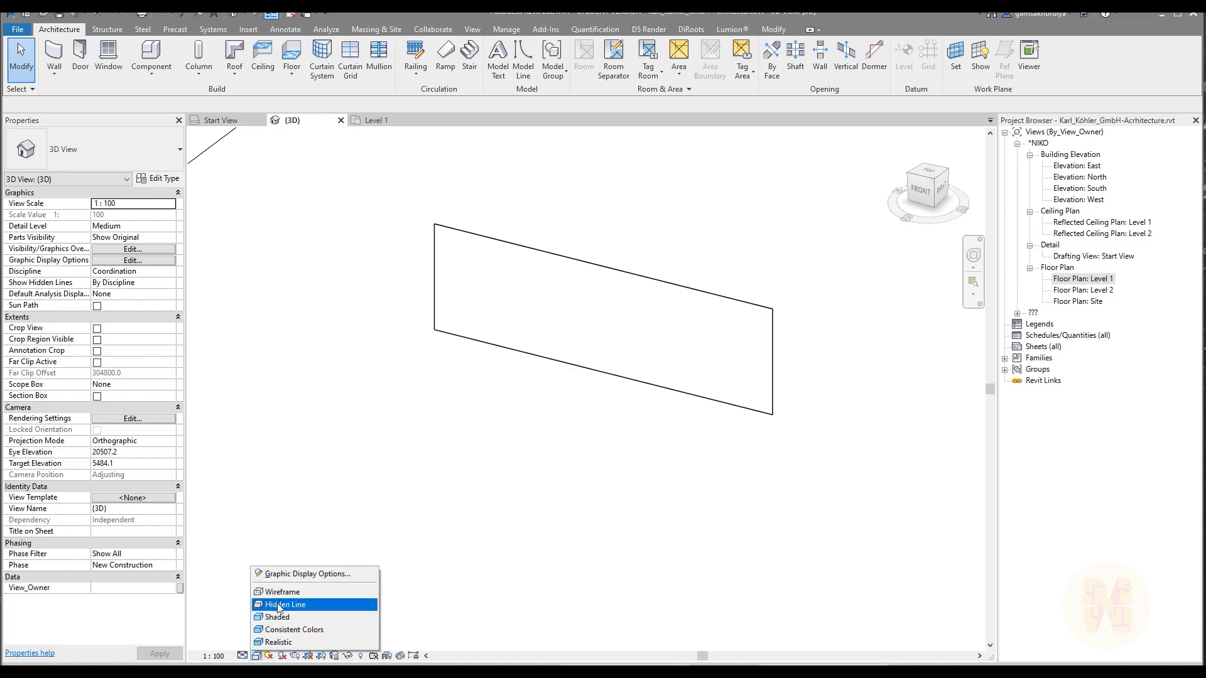
pyautogui.click(289, 618)
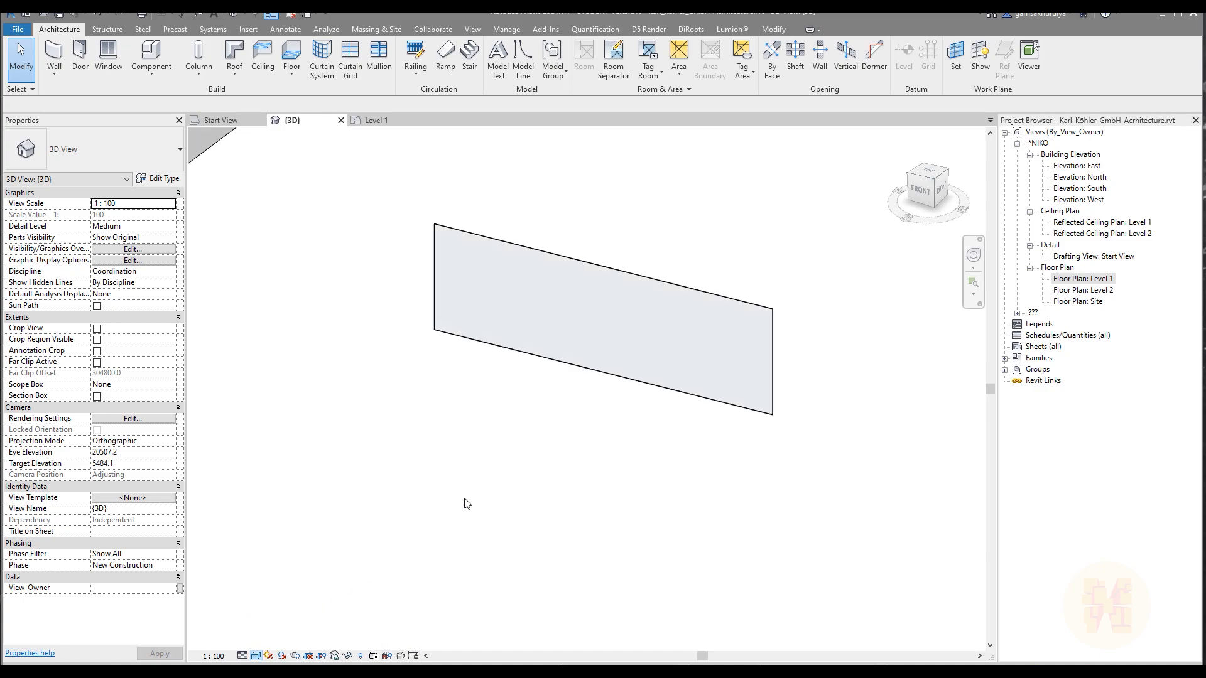
pyautogui.moveTo(543, 402); pyautogui.dragTo(582, 500, button='middle')
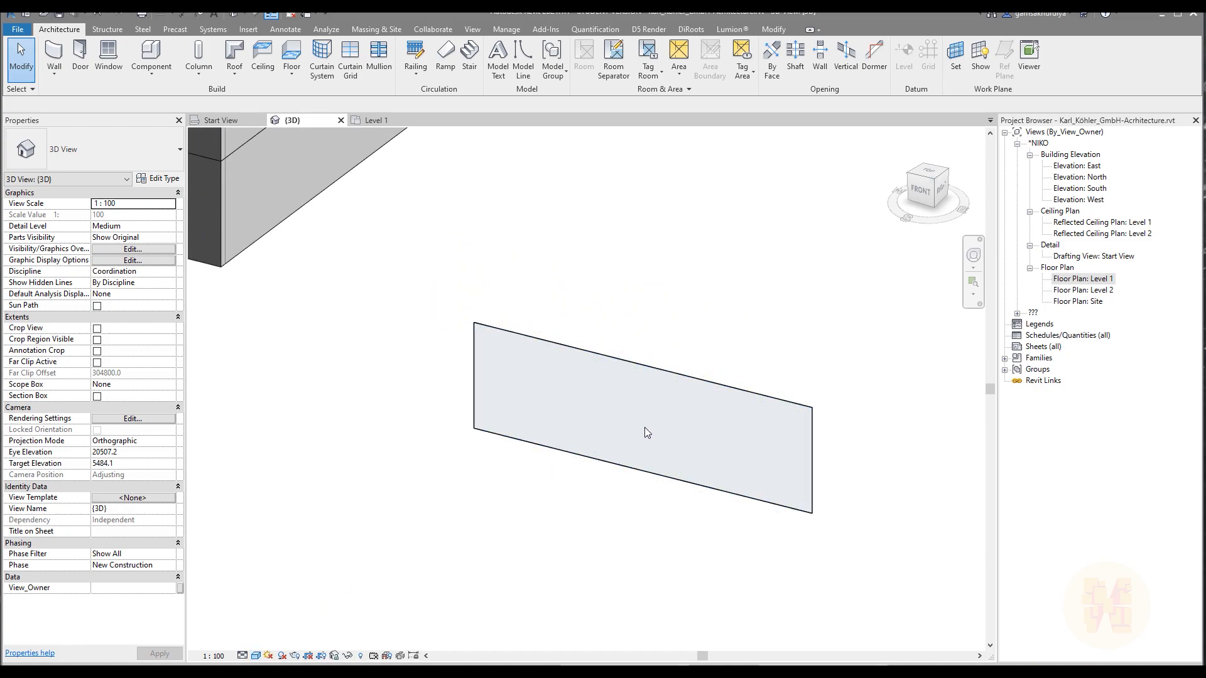
# Place three vertical curtain grid lines across all segments at roughly a quarter, half and three quarters of the curtain wall's length.
pyautogui.click(612, 455)
pyautogui.moveTo(573, 500); pyautogui.dragTo(470, 500, button='middle')
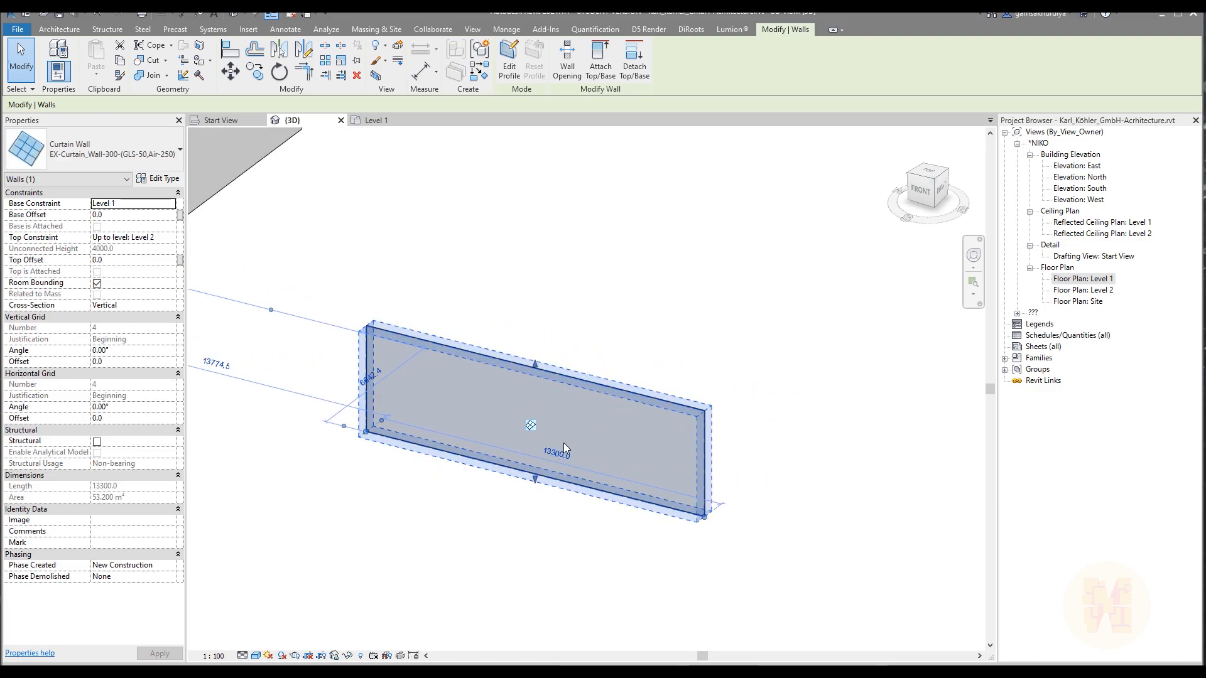
pyautogui.scroll(1, 525, 451)
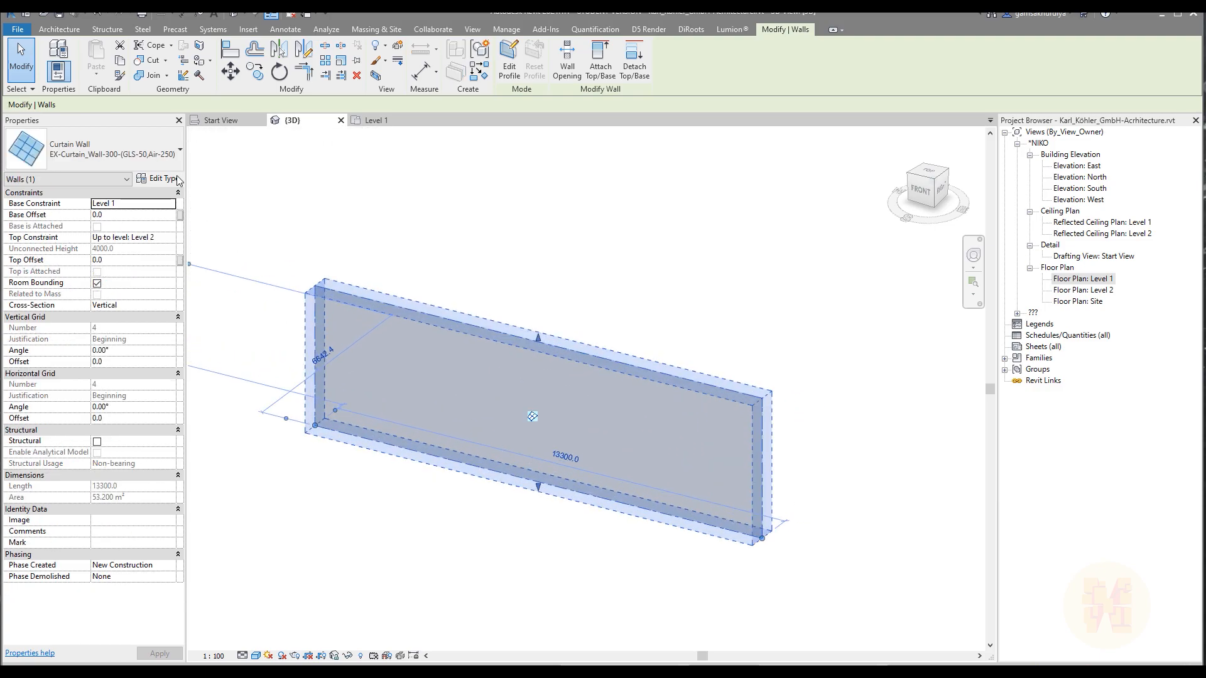
pyautogui.click(59, 29)
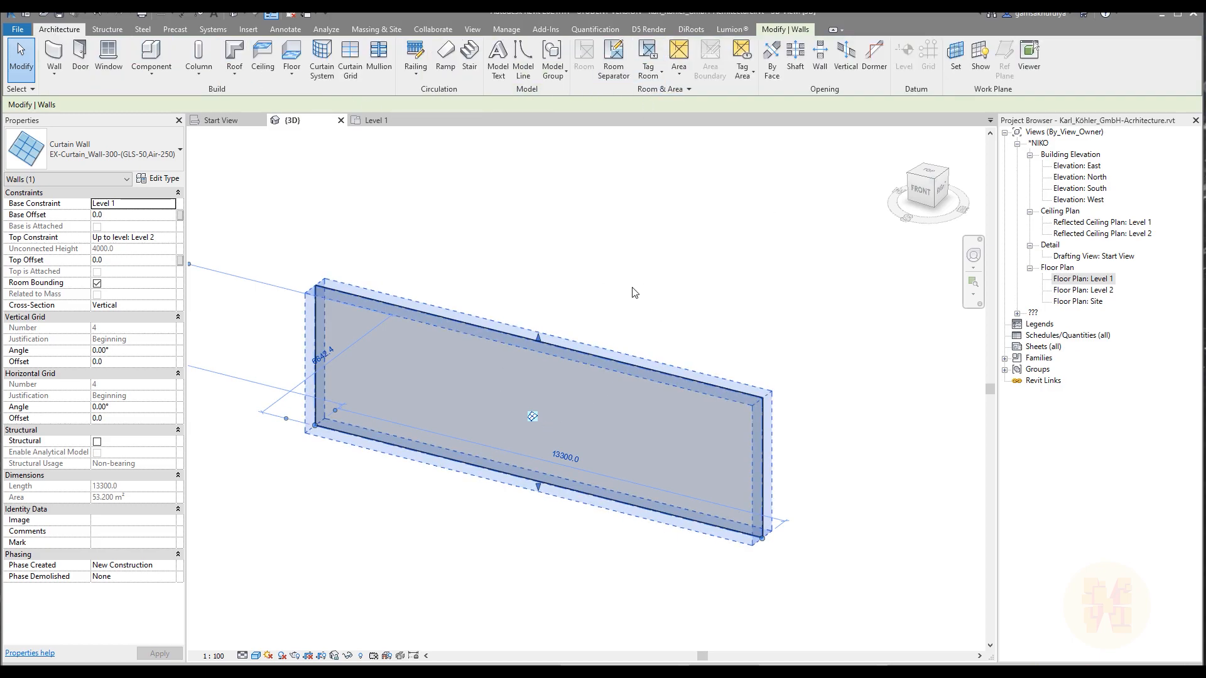
pyautogui.click(353, 66)
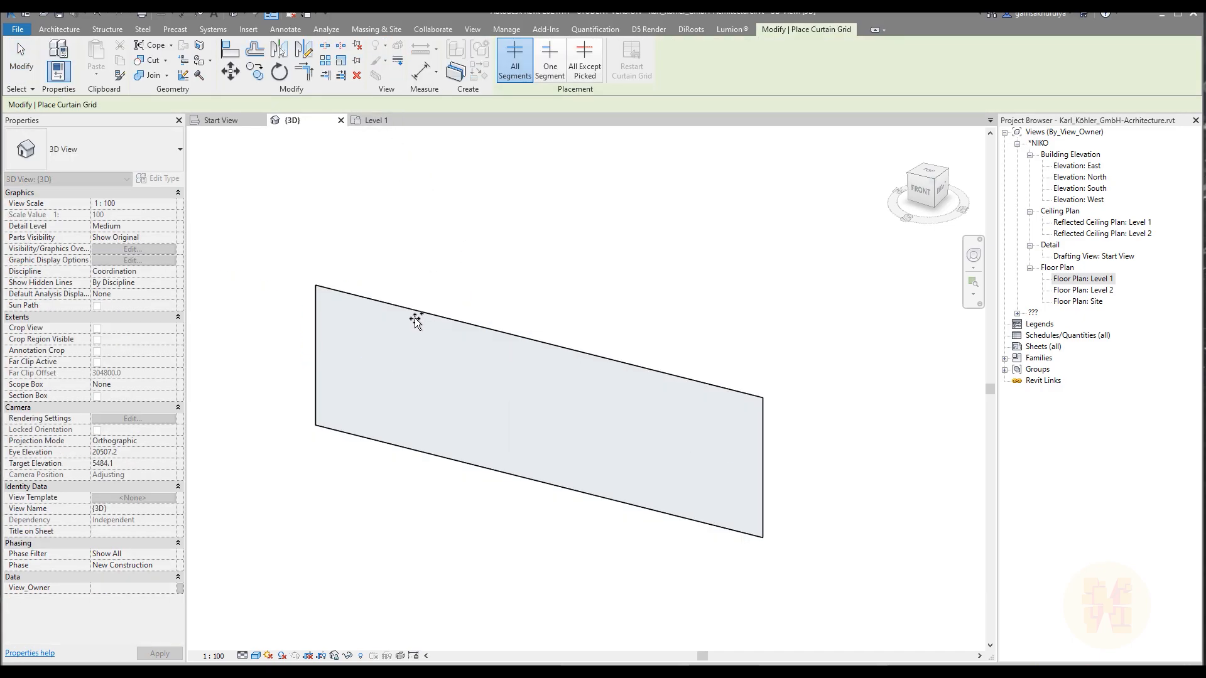
pyautogui.click(417, 315)
pyautogui.click(548, 344)
pyautogui.click(655, 375)
pyautogui.press('Escape')
pyautogui.press('Escape')
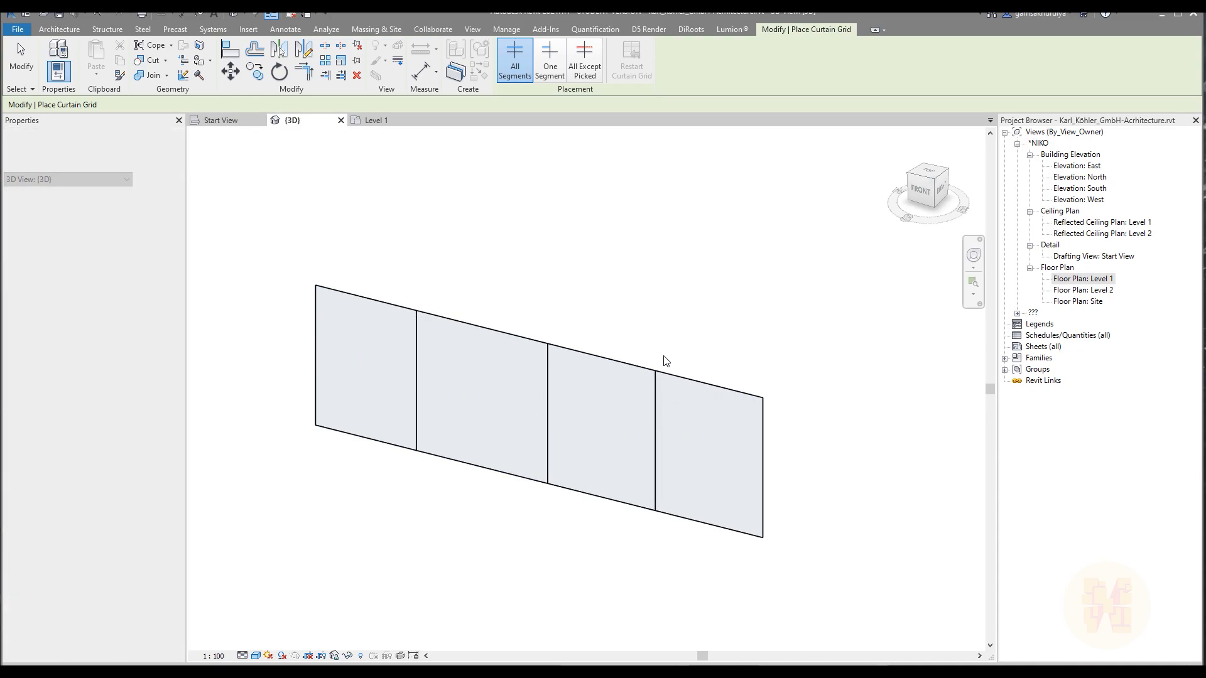
# Check the panel type and properties of the leftmost panel in the sample curtain wall.
pyautogui.press('Tab')
pyautogui.click(394, 421)
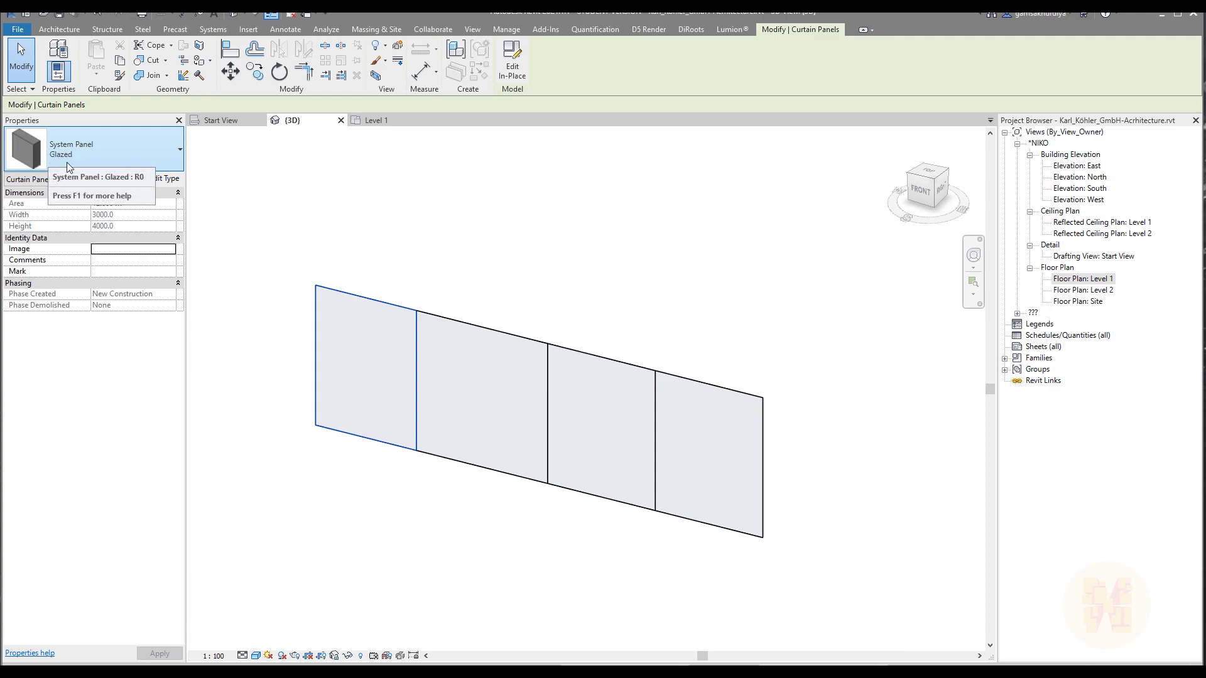
pyautogui.click(231, 399)
# Create a new family from the Metric Curtain Wall Panel.rft template in the English template folder.
pyautogui.click(17, 29)
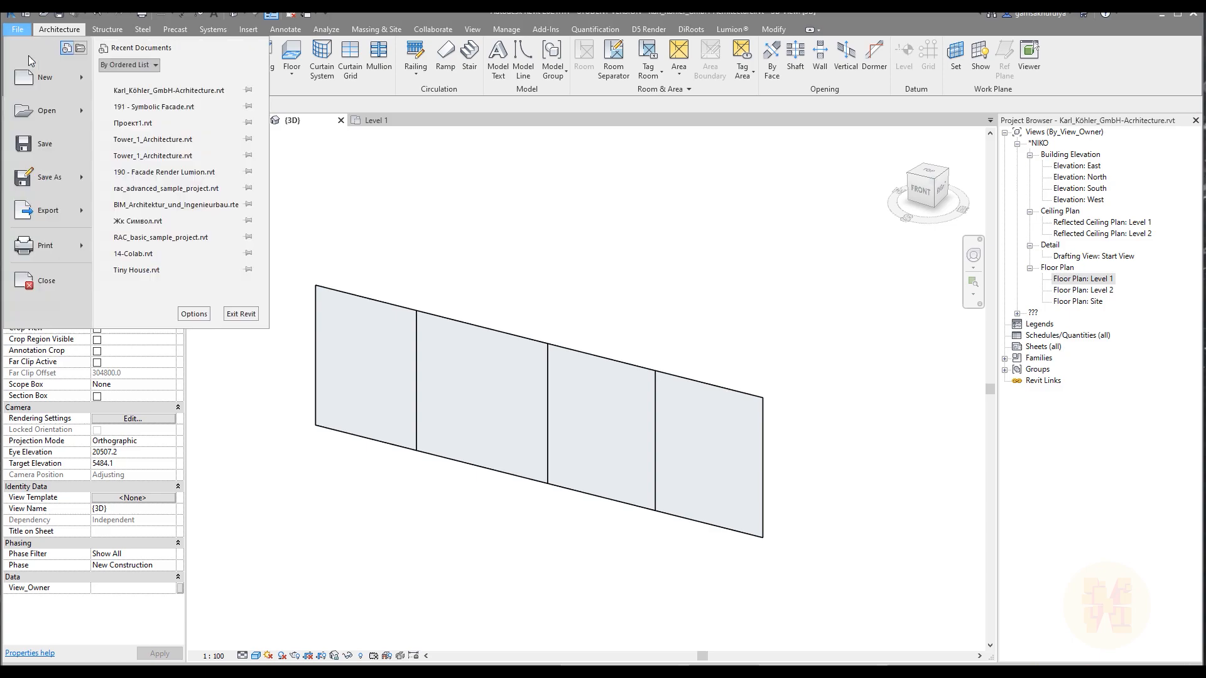
pyautogui.moveTo(85, 85)
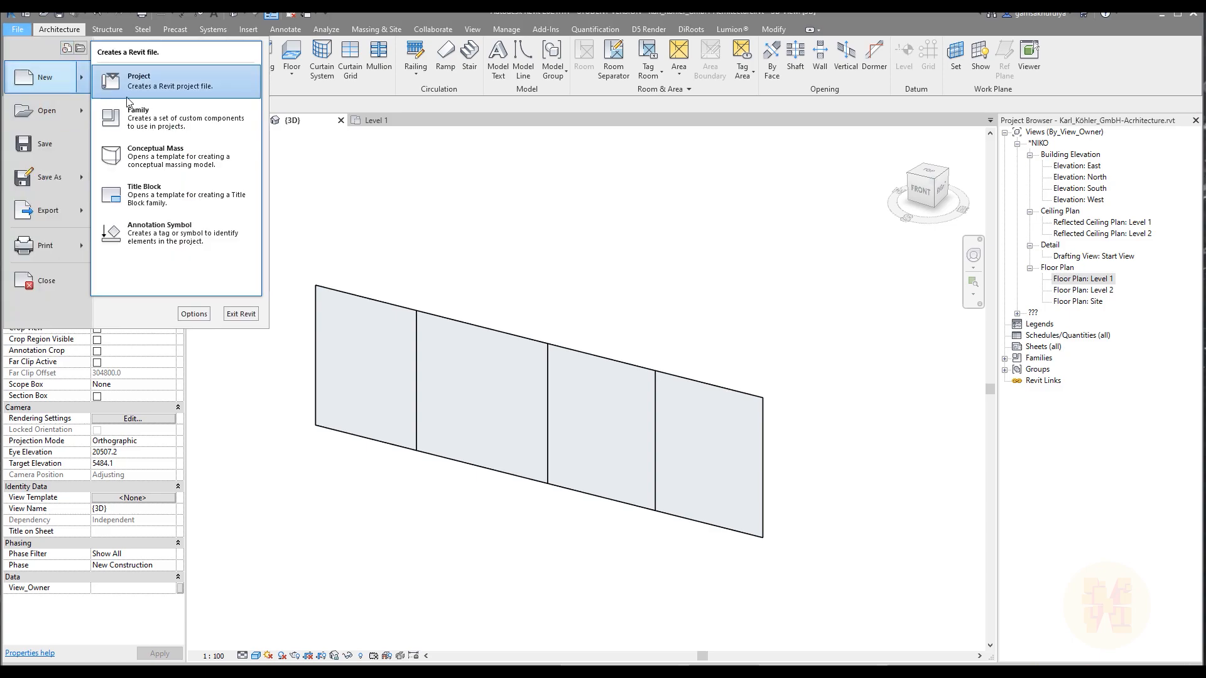
pyautogui.click(165, 120)
pyautogui.doubleClick(671, 242)
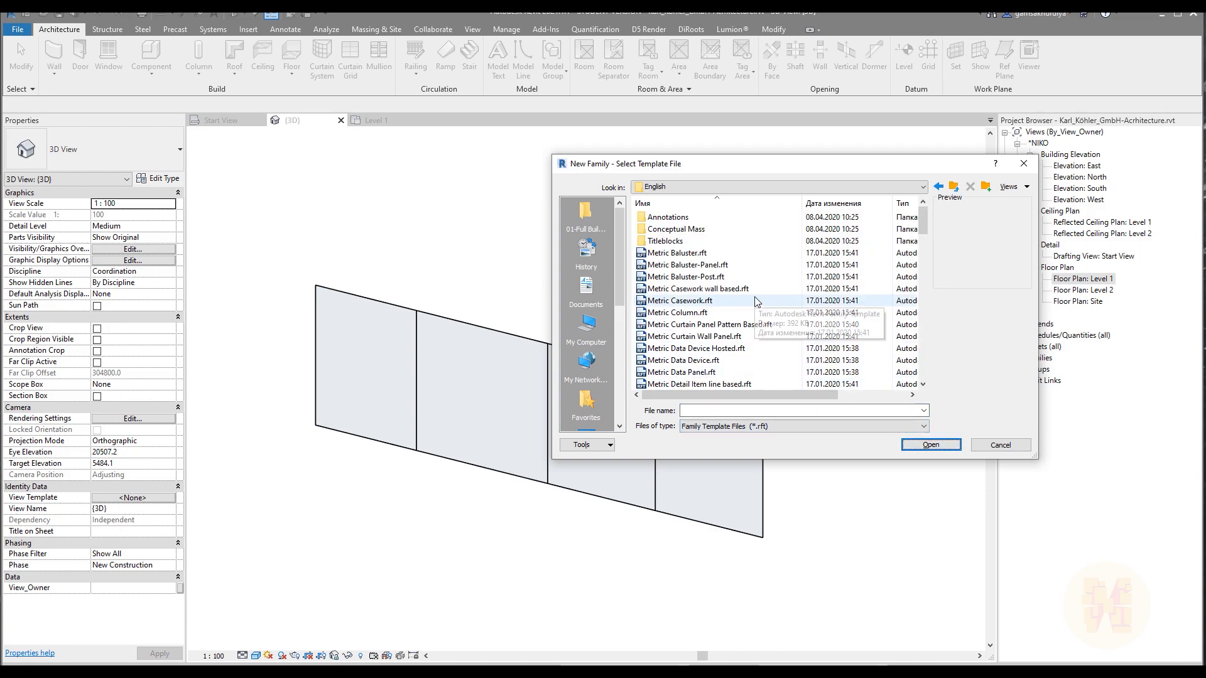
pyautogui.scroll(-5, 756, 302)
pyautogui.scroll(-6, 756, 325)
pyautogui.scroll(6, 760, 321)
pyautogui.scroll(7, 760, 320)
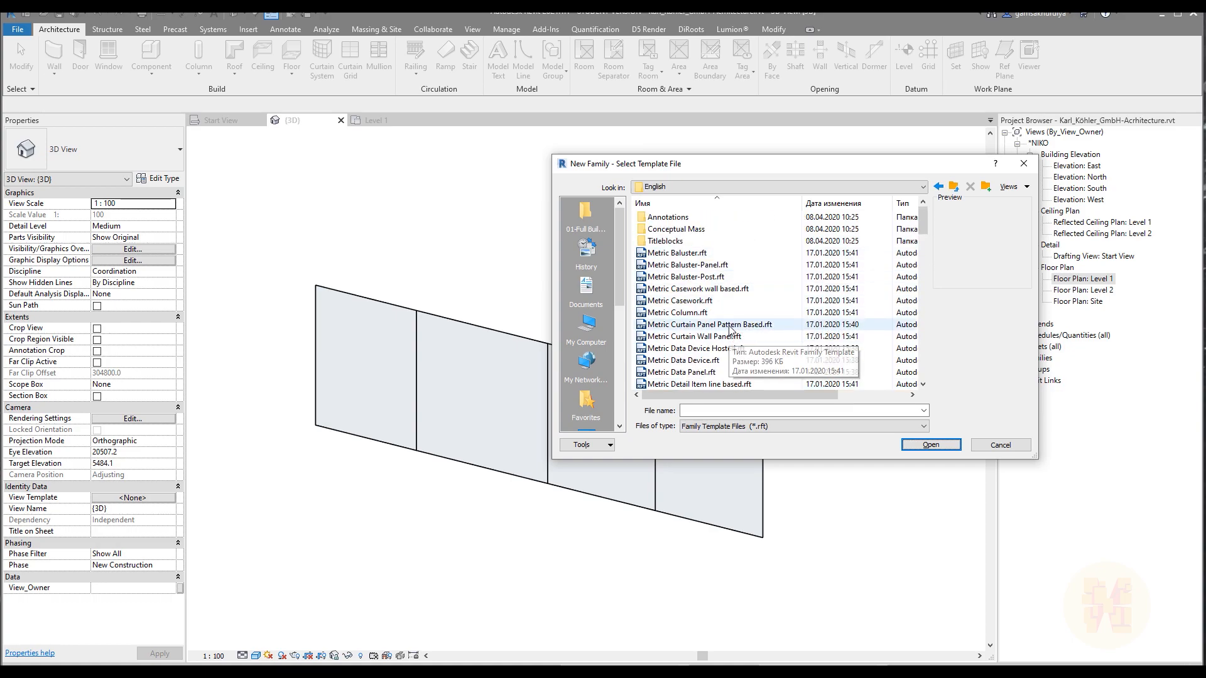
pyautogui.click(728, 337)
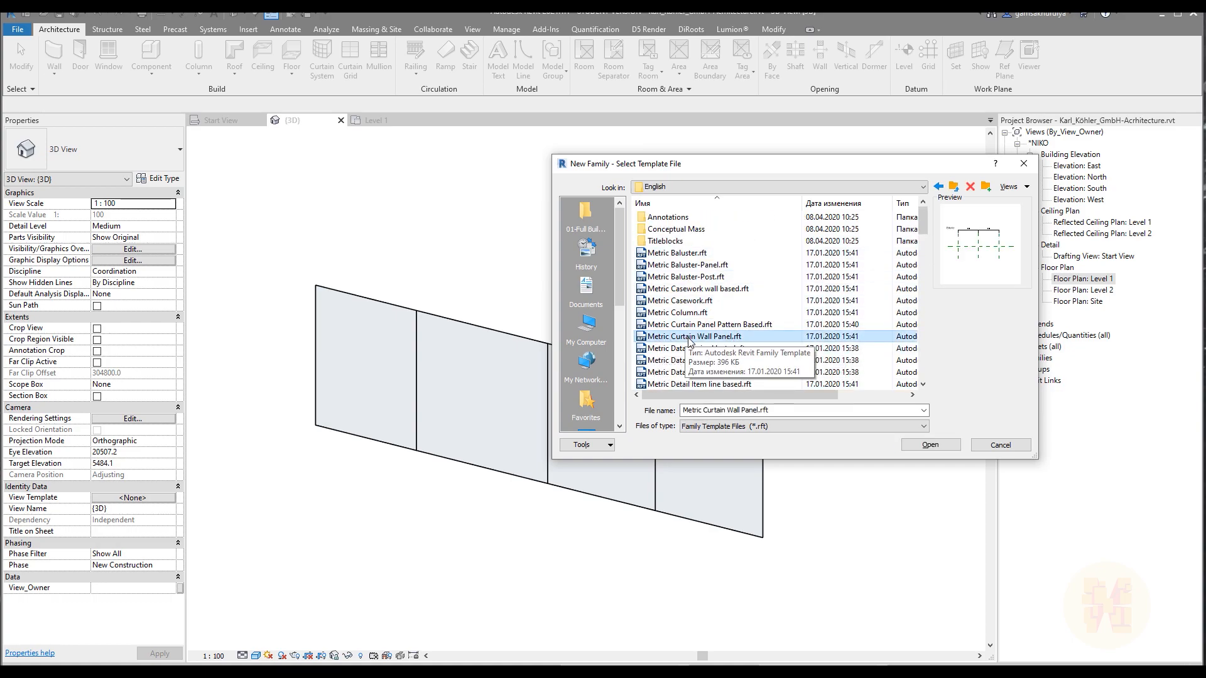
pyautogui.click(928, 446)
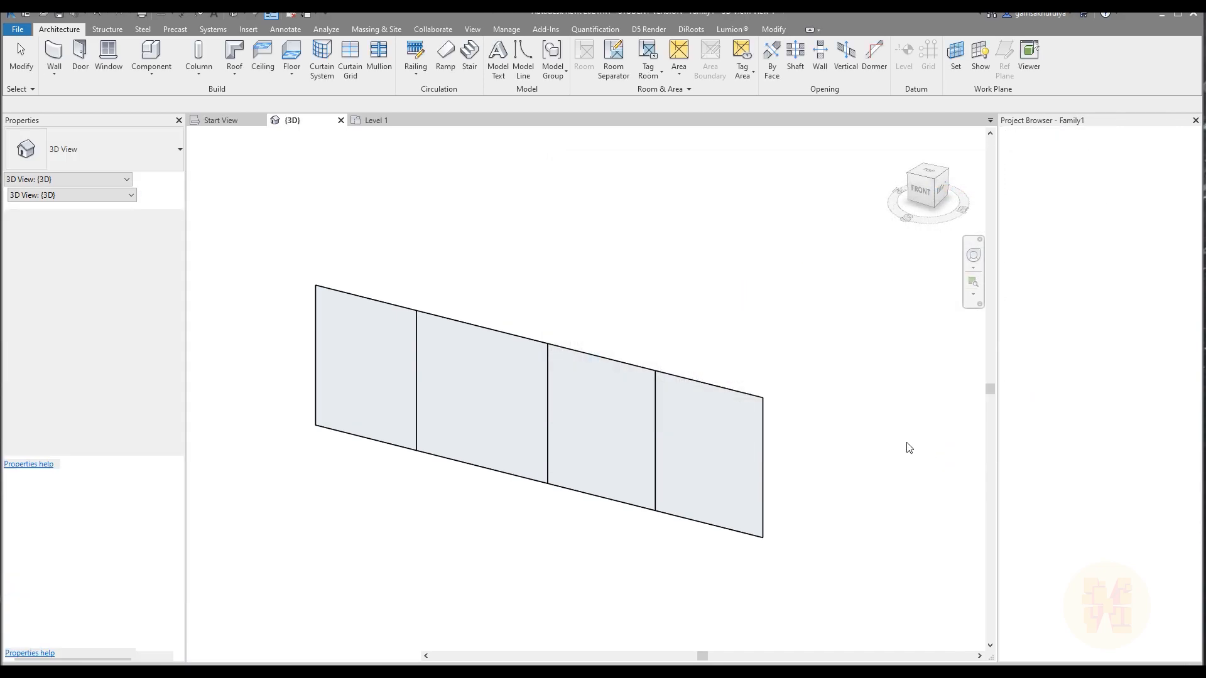
# Begin saving the new family under another name and browse to the Complete Project in Revit folder on the desktop.
pyautogui.click(18, 29)
pyautogui.moveTo(63, 179)
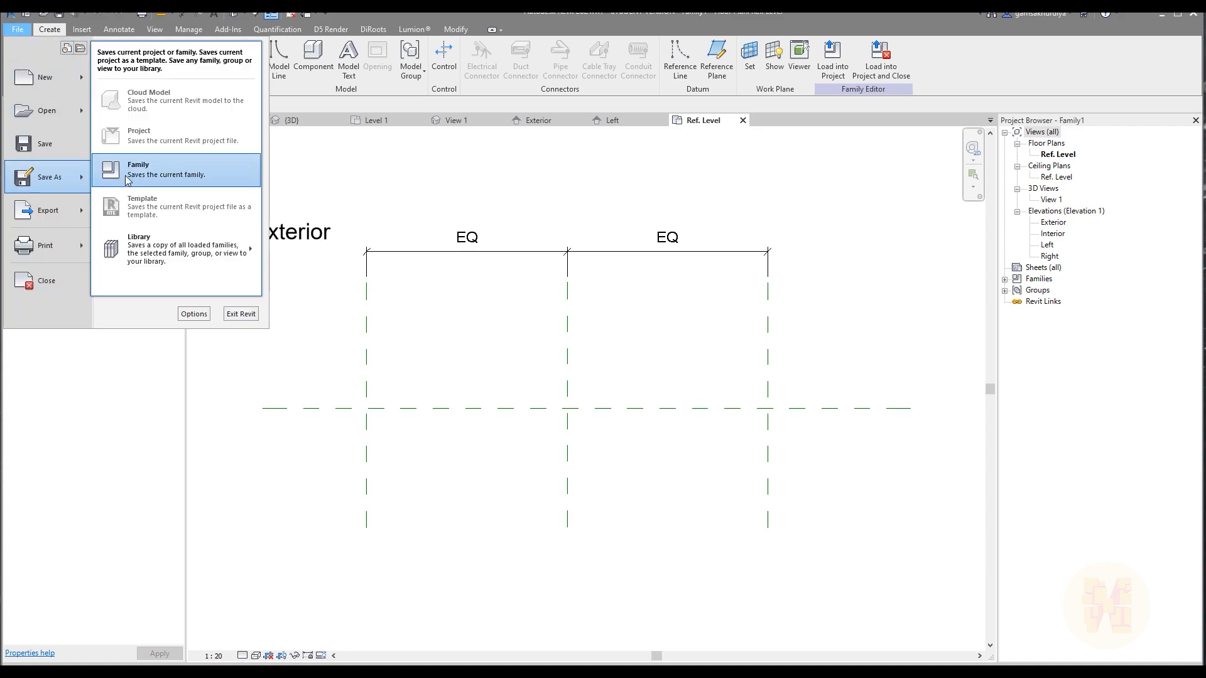
pyautogui.click(166, 179)
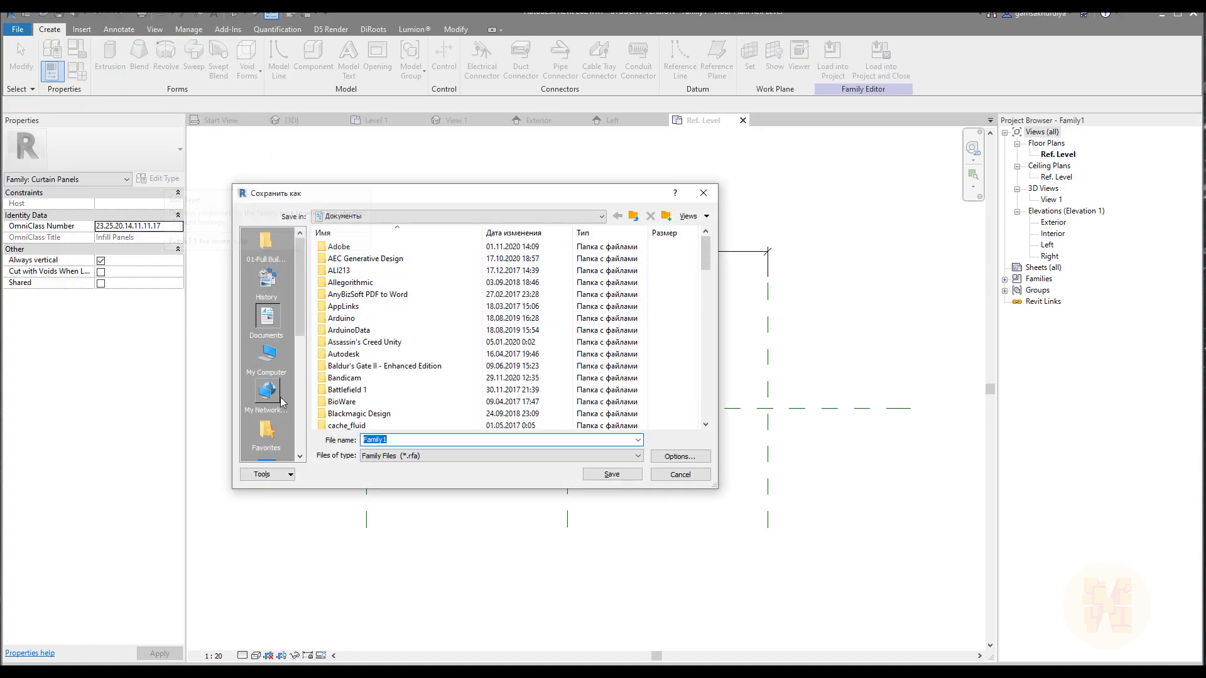
pyautogui.scroll(-3, 273, 377)
pyautogui.click(279, 370)
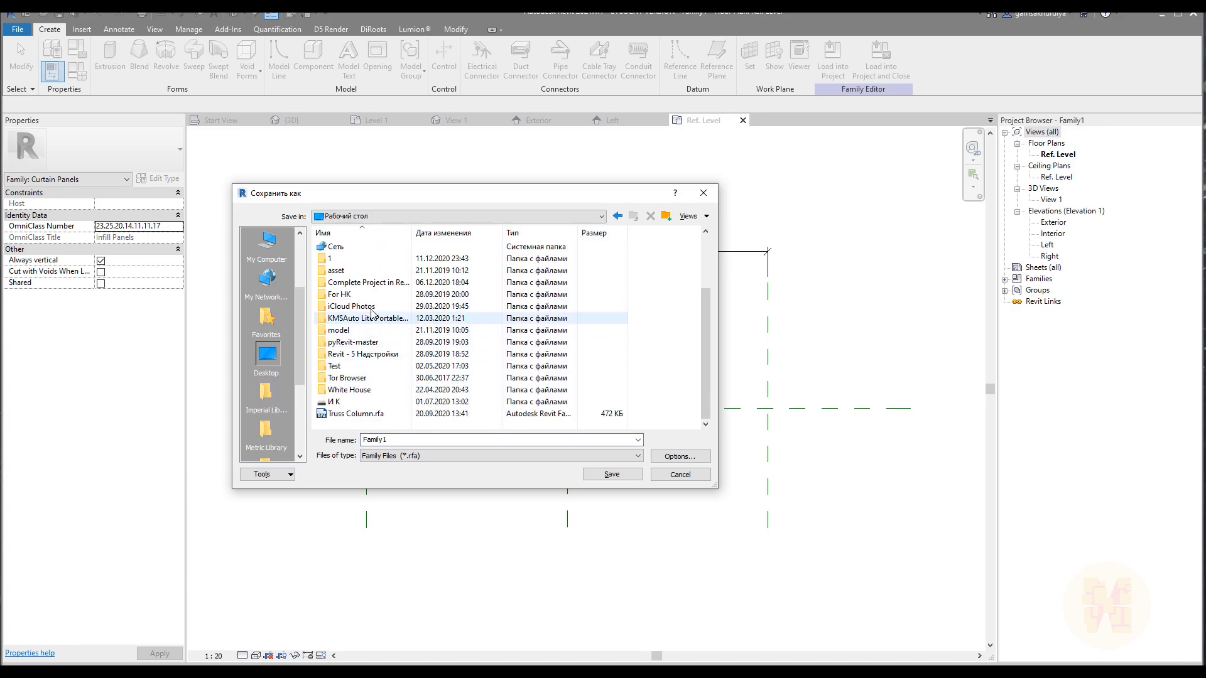
pyautogui.click(366, 284)
pyautogui.doubleClick(366, 285)
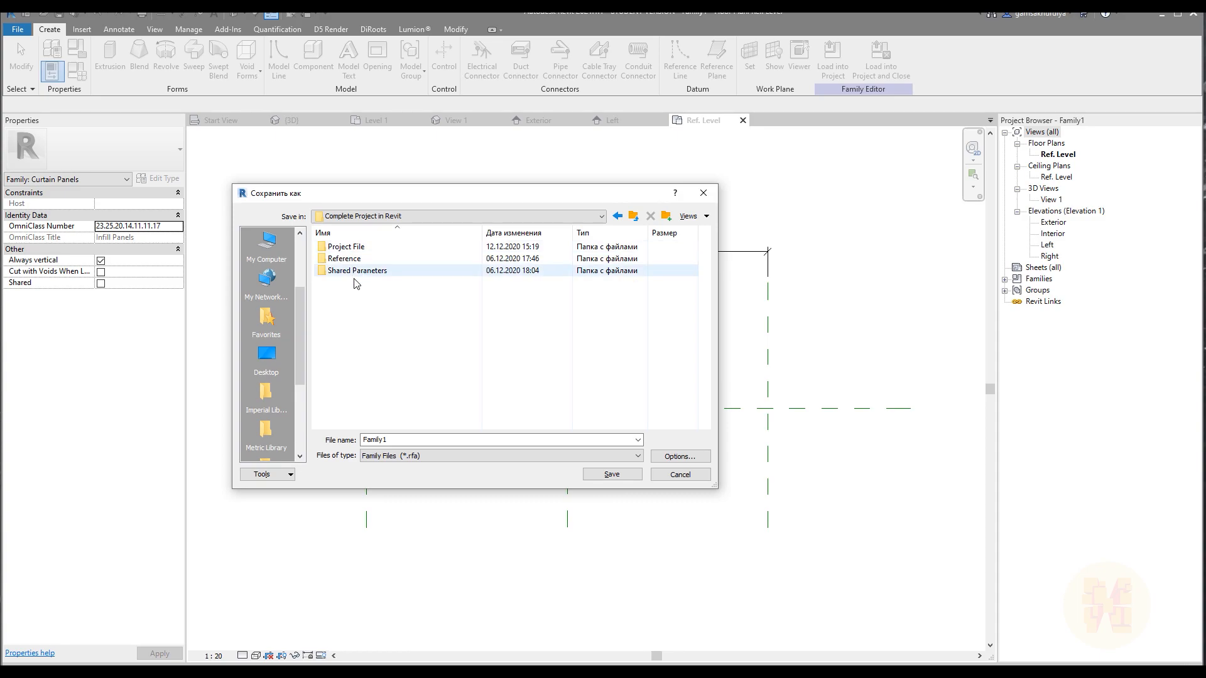
# Create a folder named Family inside Complete Project in Revit and open it as the save location.
pyautogui.rightClick(350, 309)
pyautogui.moveTo(433, 450)
pyautogui.click(585, 449)
pyautogui.write('Family')
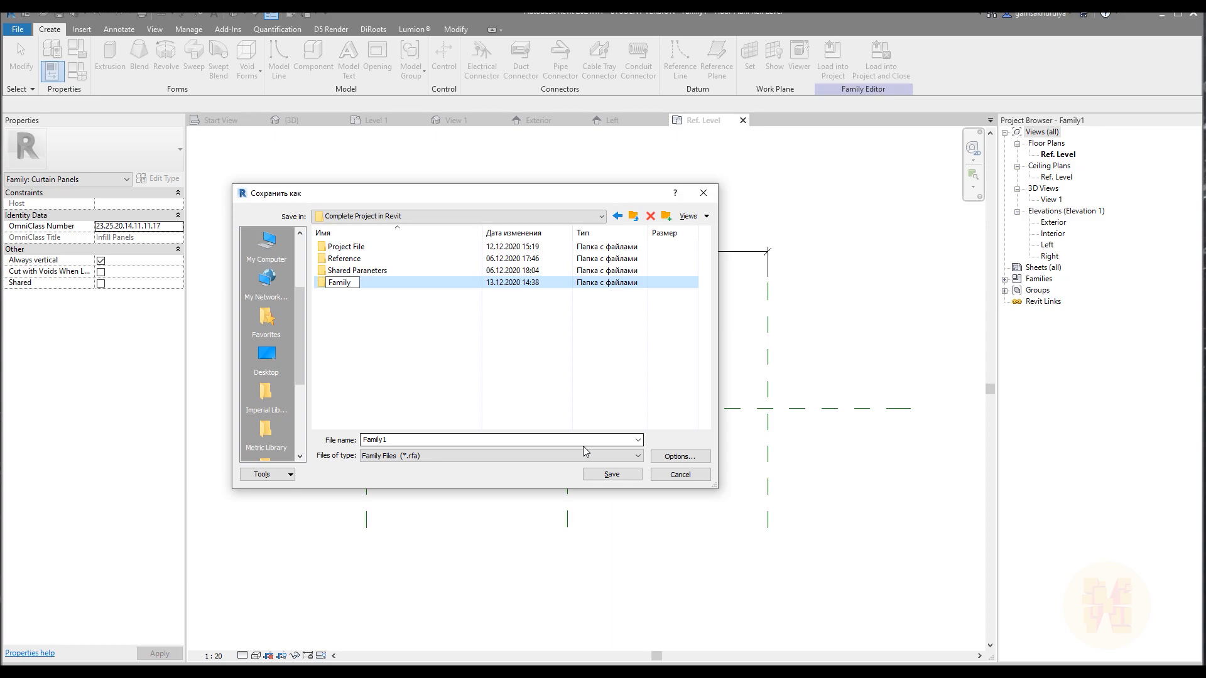
pyautogui.press('Return')
pyautogui.doubleClick(339, 288)
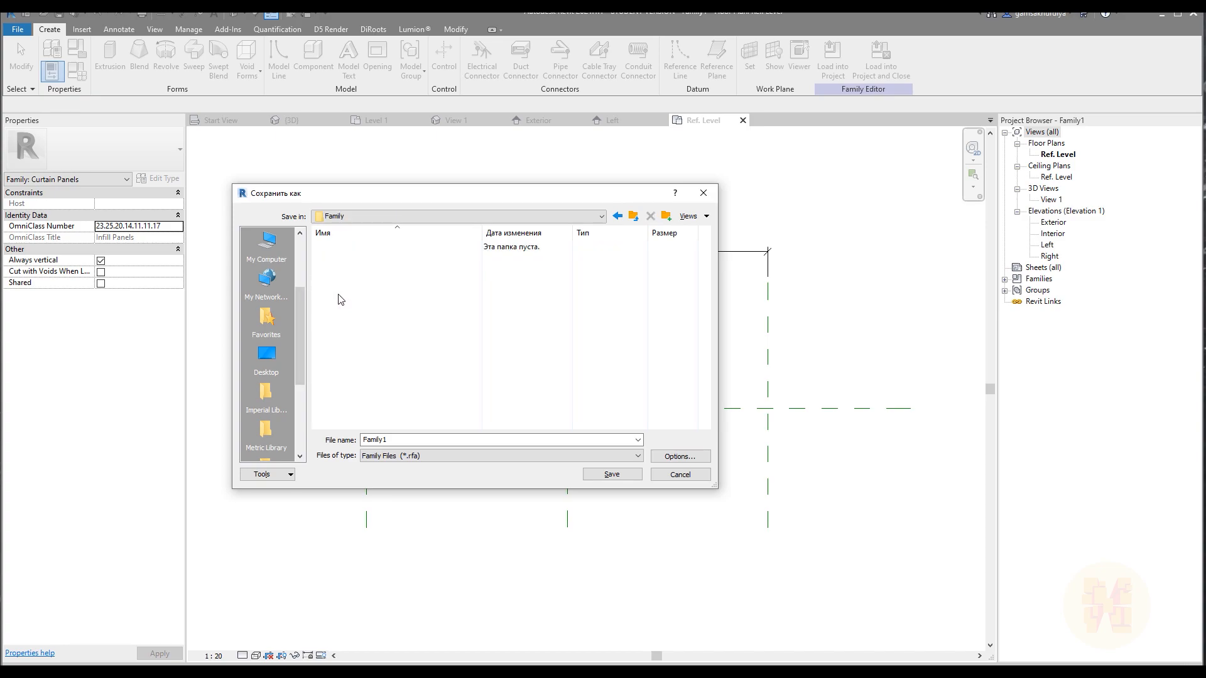
# Save the family as Curtain panel with Frame.
pyautogui.doubleClick(435, 440)
pyautogui.write('Curtain panel with Fram')
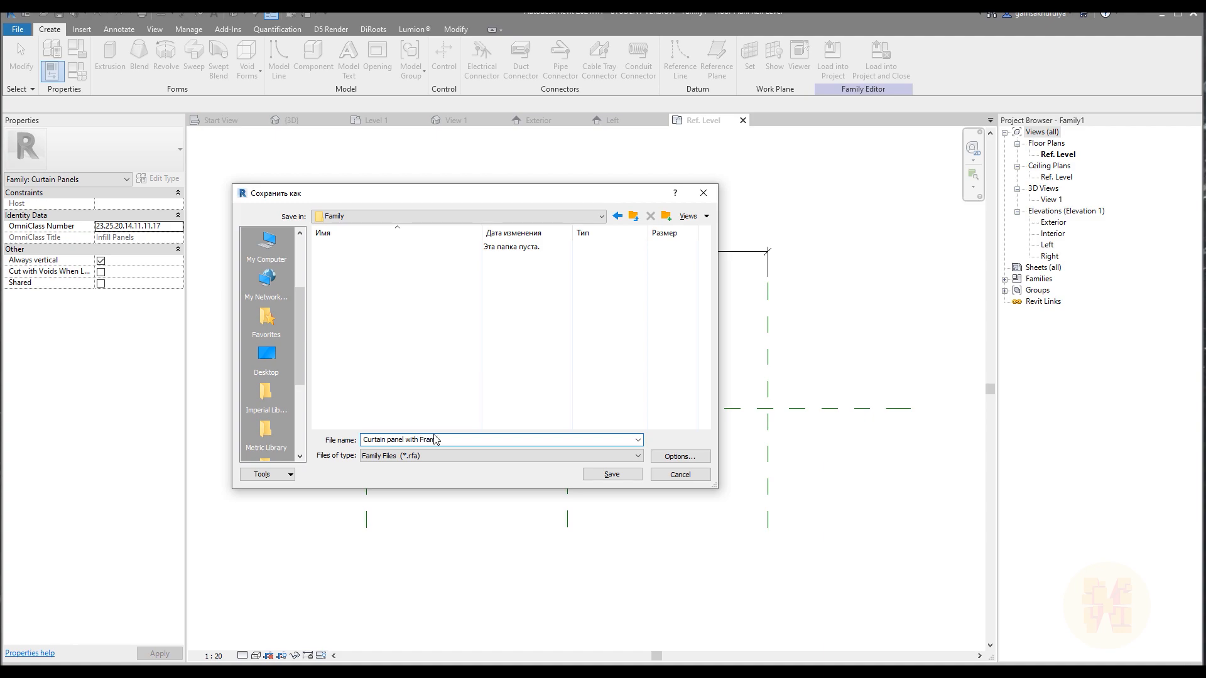
pyautogui.press('Return')
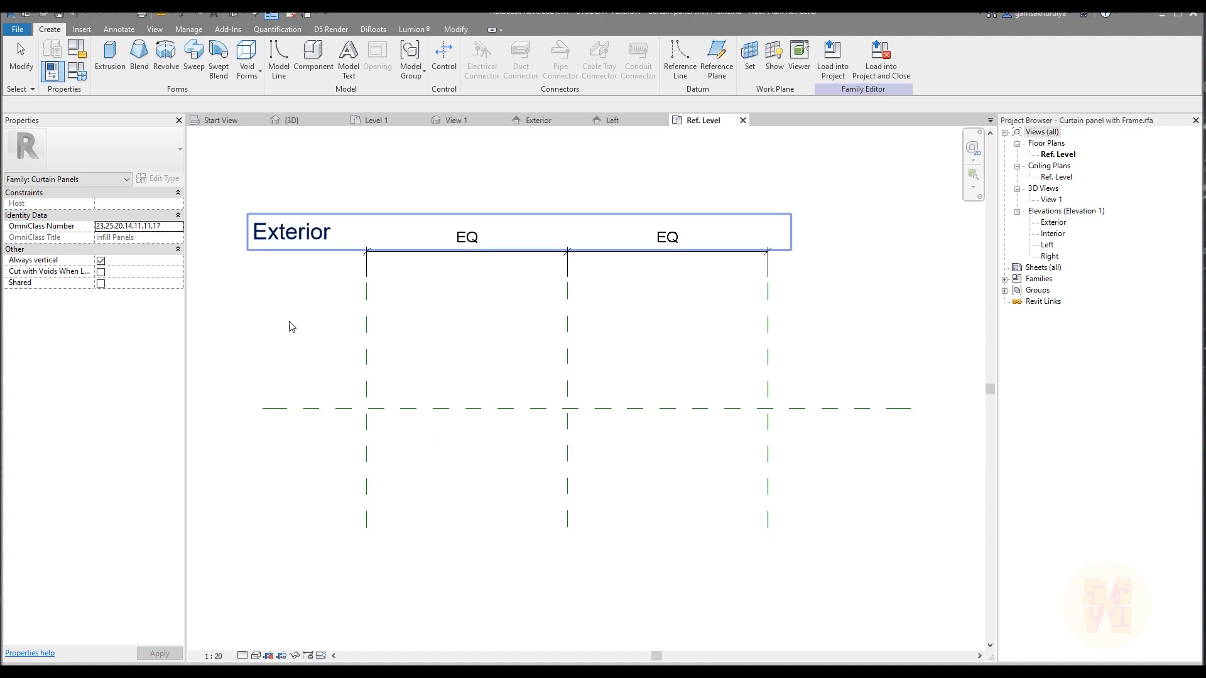
# Examine the window frames in the Facade_2.jpg reference photo, then return to the family's Ref. Level plan.
pyautogui.moveTo(479, 396); pyautogui.dragTo(453, 369, button='middle')
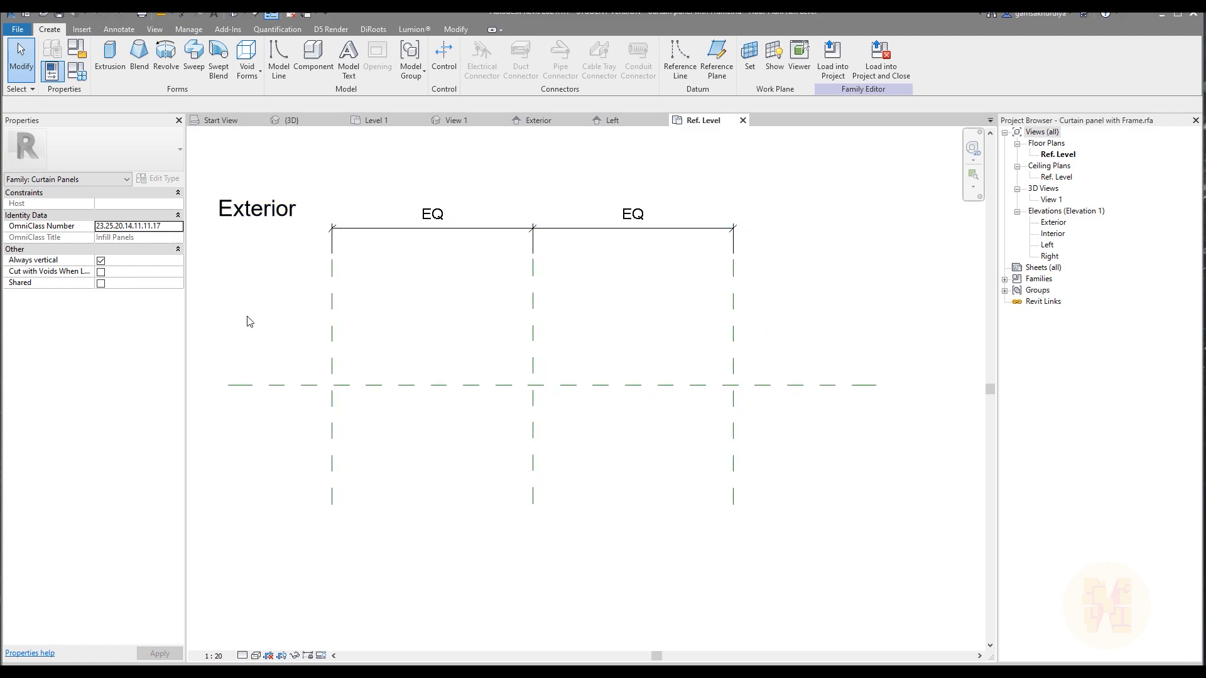
pyautogui.click(87, 672)
pyautogui.click(410, 295)
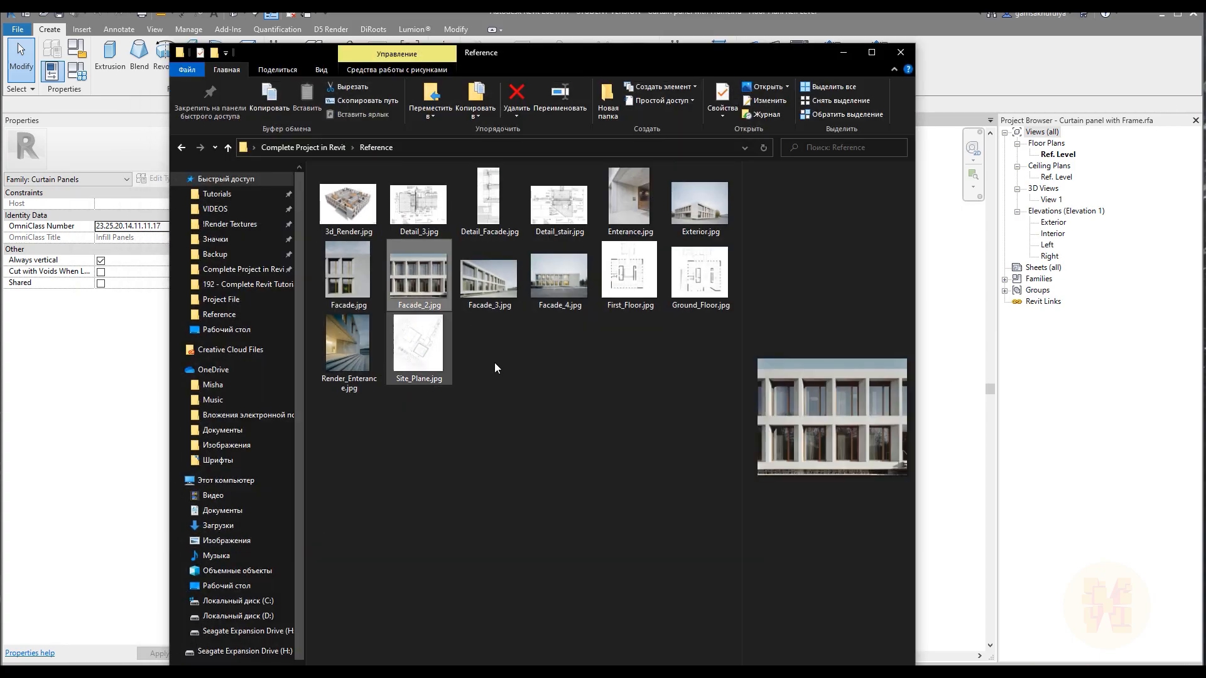
pyautogui.press('Return')
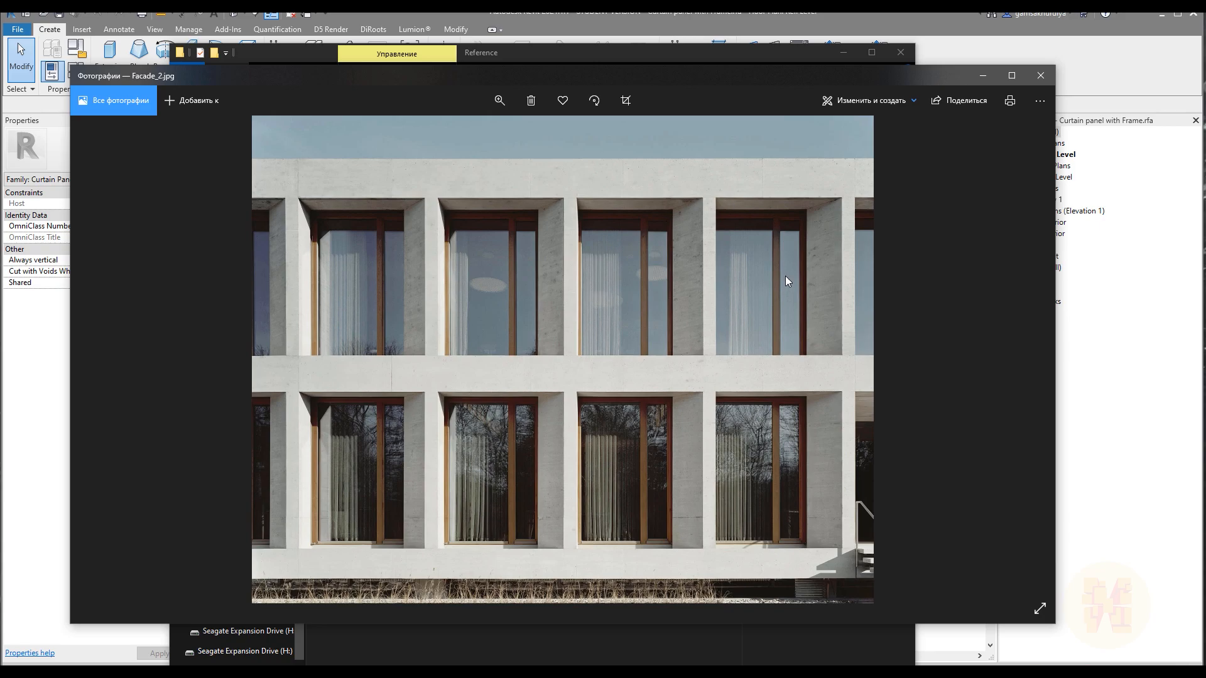
pyautogui.click(984, 76)
pyautogui.click(853, 54)
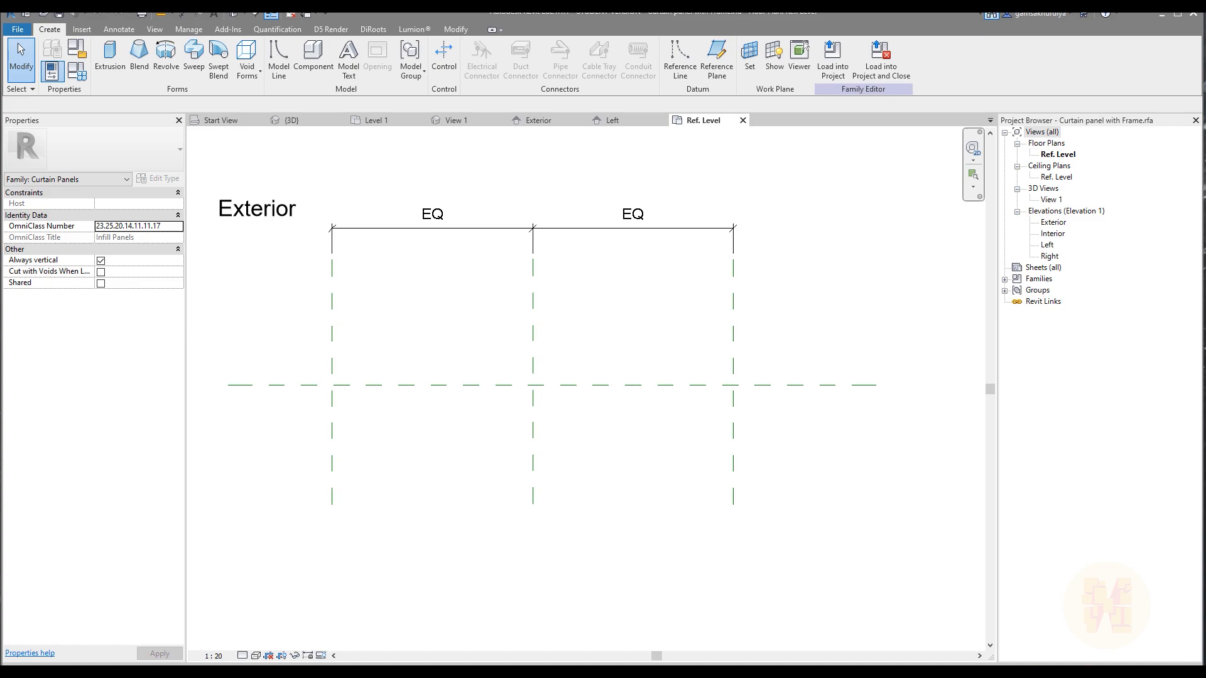
pyautogui.moveTo(267, 190)
pyautogui.mouseDown()
pyautogui.moveTo(226, 189)
pyautogui.moveTo(208, 223)
pyautogui.moveTo(269, 244)
pyautogui.moveTo(305, 209)
pyautogui.moveTo(267, 187)
pyautogui.mouseUp()
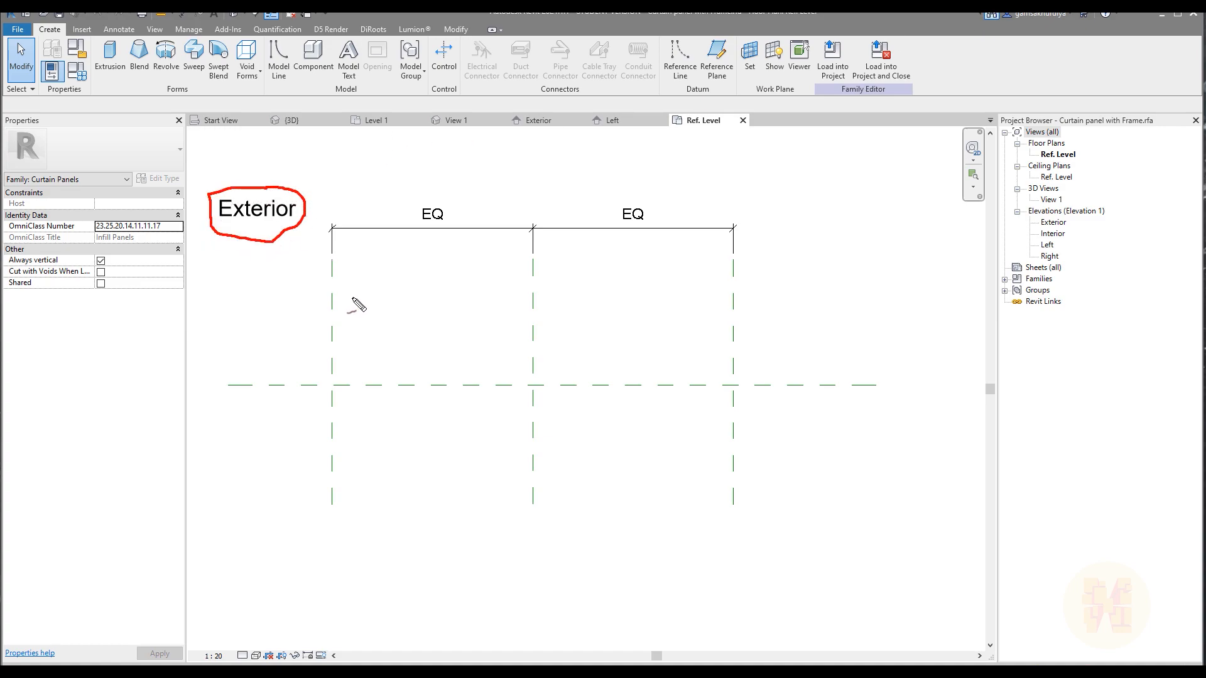
pyautogui.moveTo(422, 291); pyautogui.dragTo(424, 340)
pyautogui.moveTo(422, 291); pyautogui.dragTo(441, 306)
pyautogui.moveTo(385, 258); pyautogui.dragTo(499, 258)
pyautogui.moveTo(381, 519); pyautogui.dragTo(502, 519)
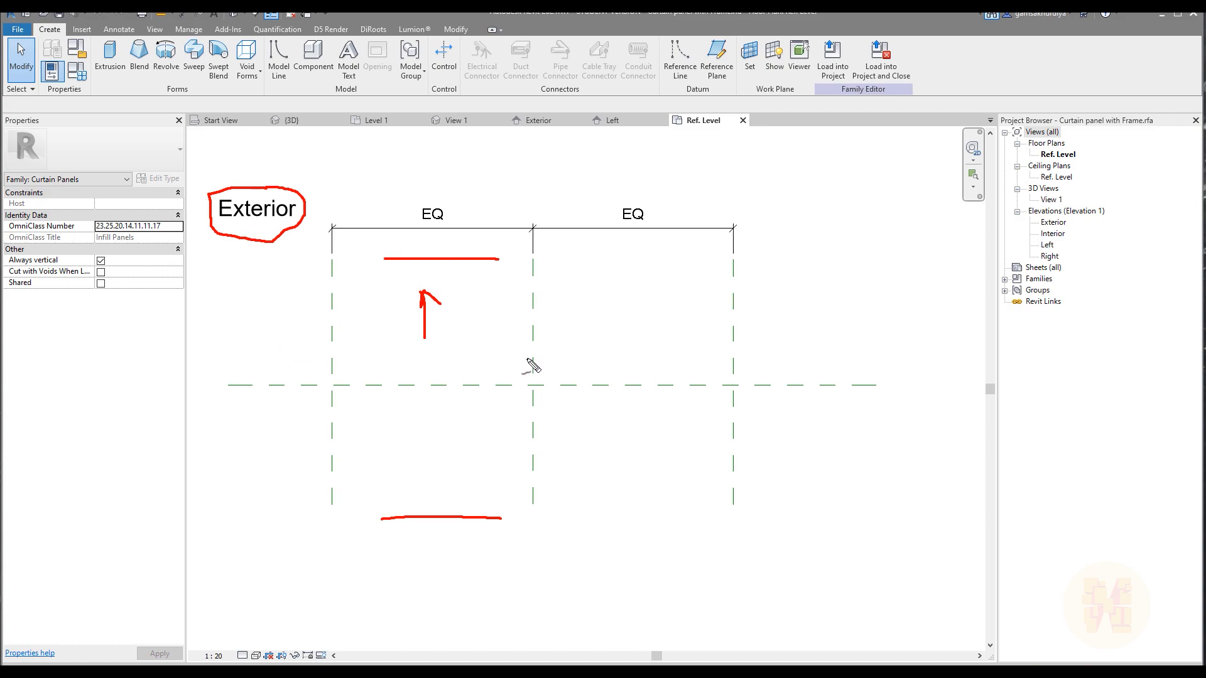
pyautogui.press('Escape')
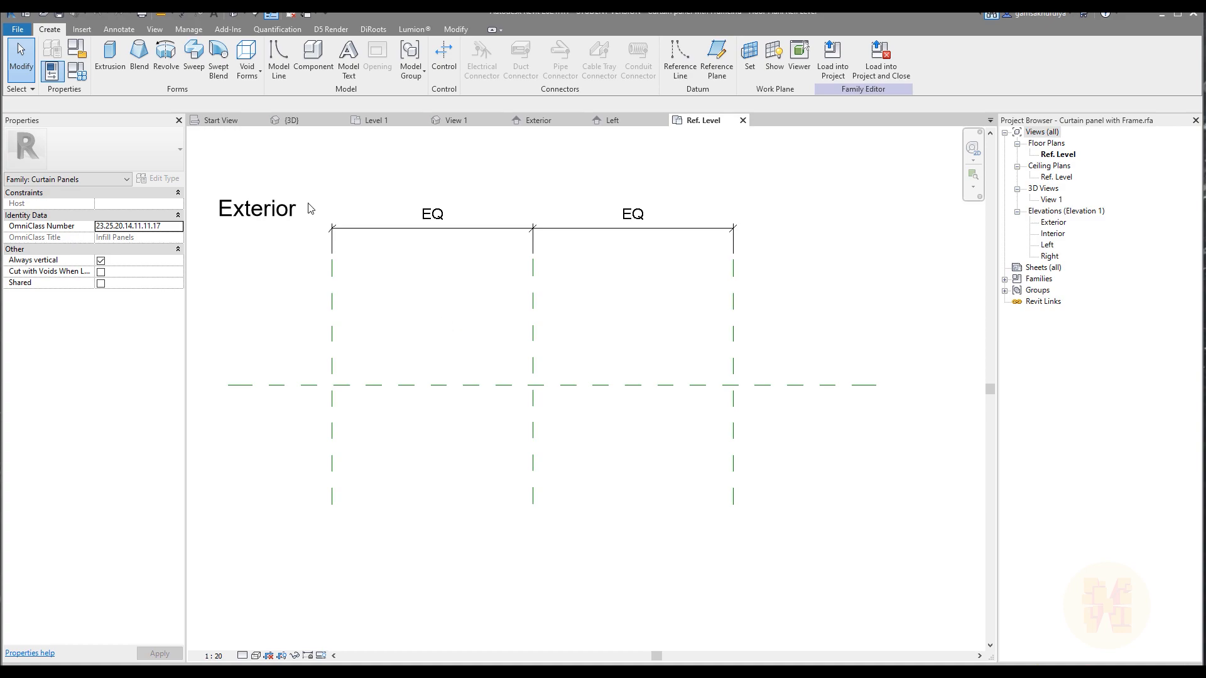
# Create a 250 mm extrusion from a thin horizontal rectangle between the outer vertical reference planes, just below the horizontal reference plane.
pyautogui.click(110, 57)
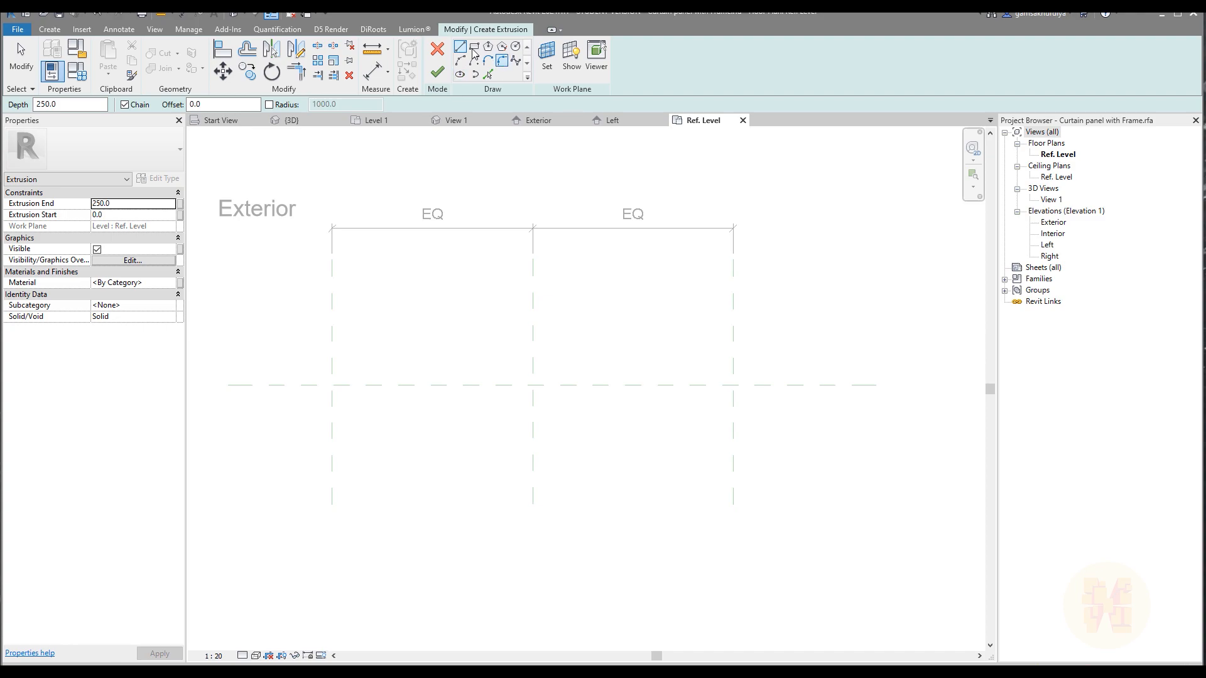
pyautogui.click(473, 46)
pyautogui.scroll(2, 405, 437)
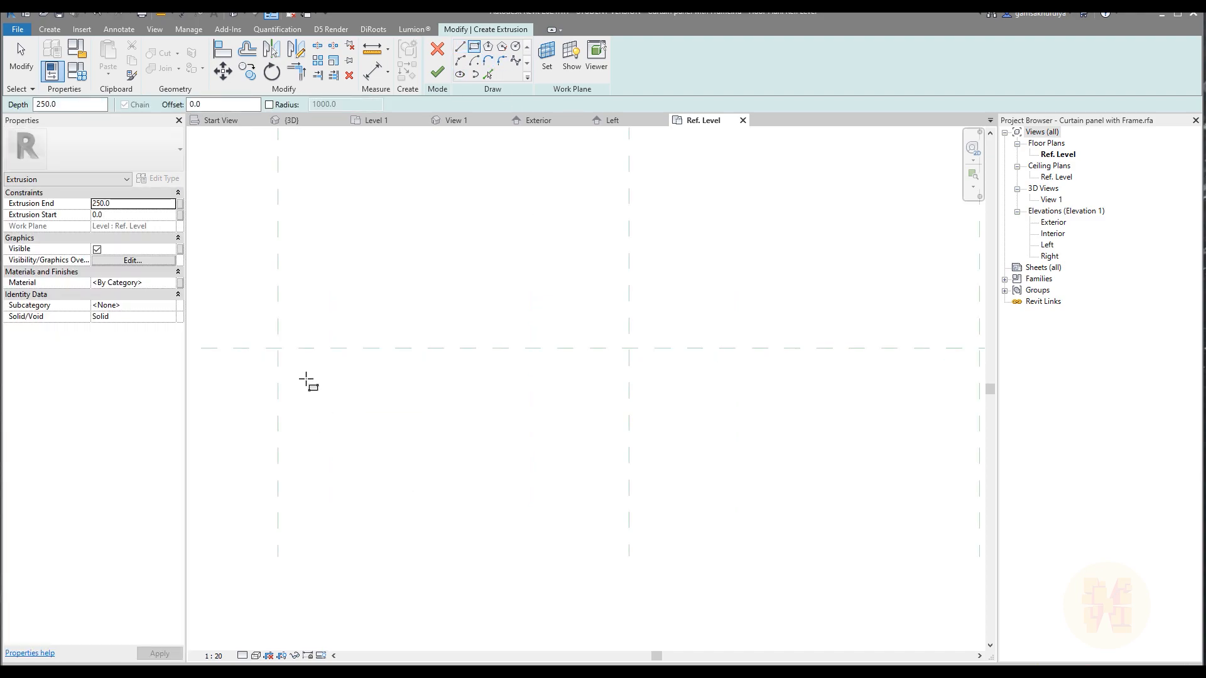
pyautogui.click(303, 370)
pyautogui.scroll(-2, 364, 402)
pyautogui.click(686, 402)
pyautogui.moveTo(498, 384); pyautogui.dragTo(600, 392, button='middle')
pyautogui.press('Escape')
pyautogui.press('Escape')
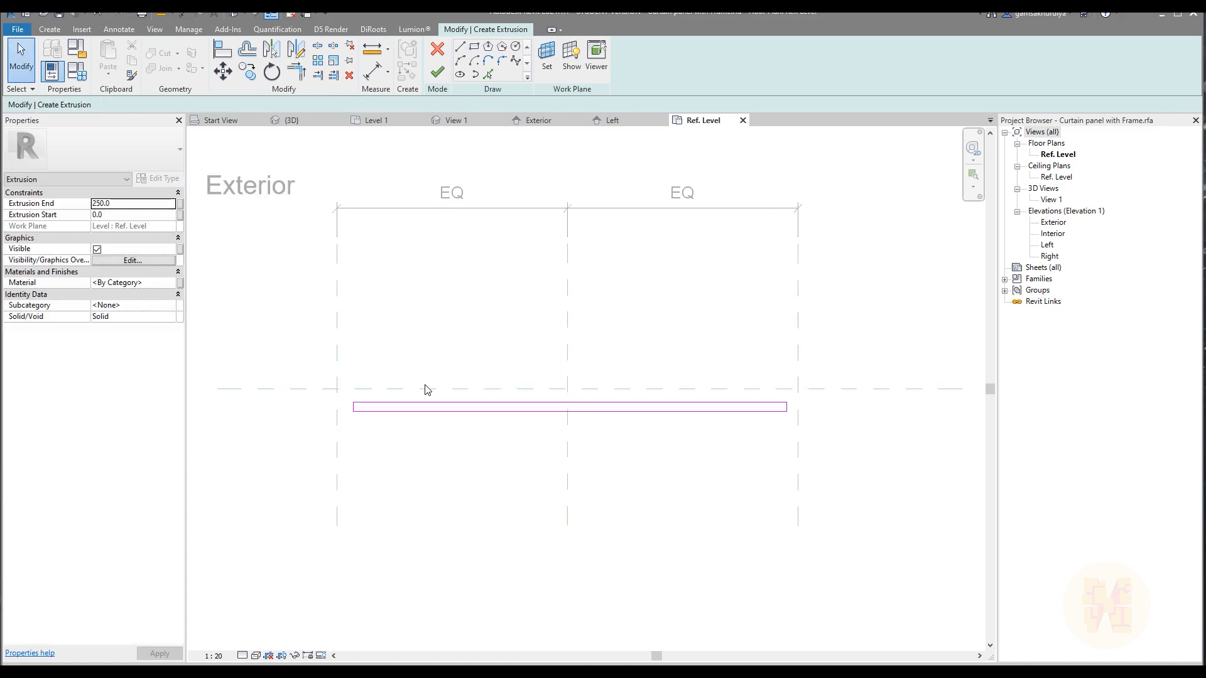
pyautogui.moveTo(280, 394); pyautogui.dragTo(321, 396, button='middle')
pyautogui.scroll(4, 454, 409)
pyautogui.moveTo(507, 413); pyautogui.dragTo(443, 395, button='middle')
pyautogui.scroll(-5, 443, 395)
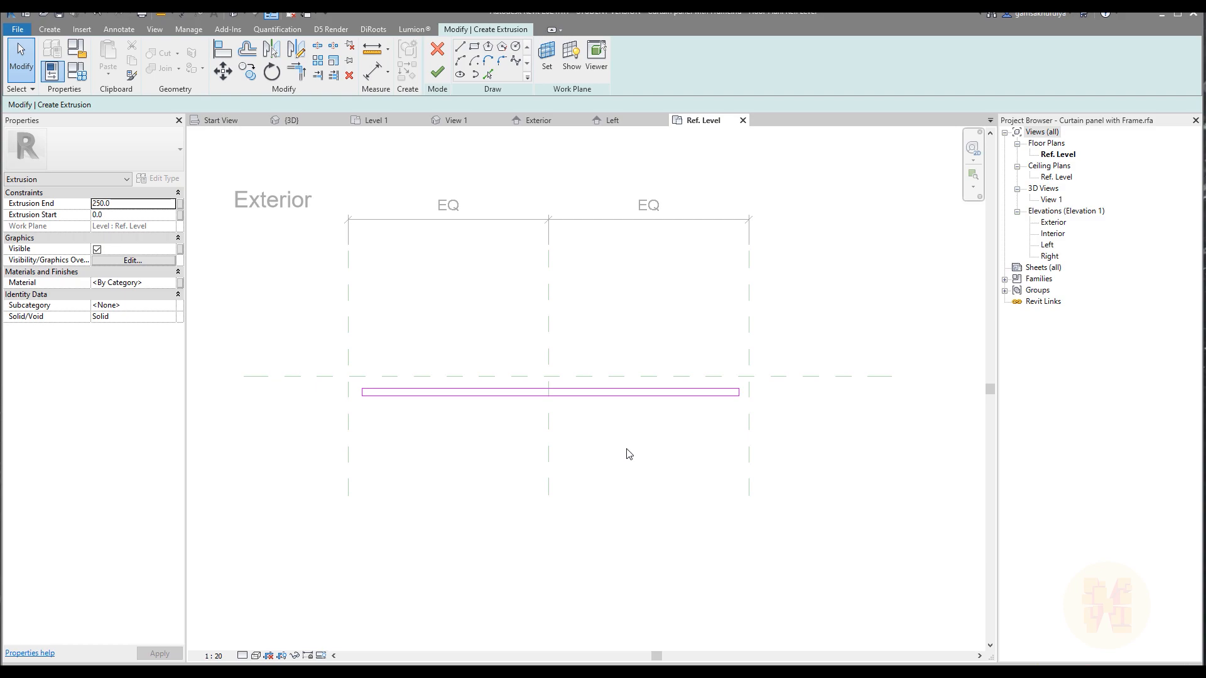
pyautogui.click(438, 73)
pyautogui.scroll(3, 517, 356)
pyautogui.press('Escape')
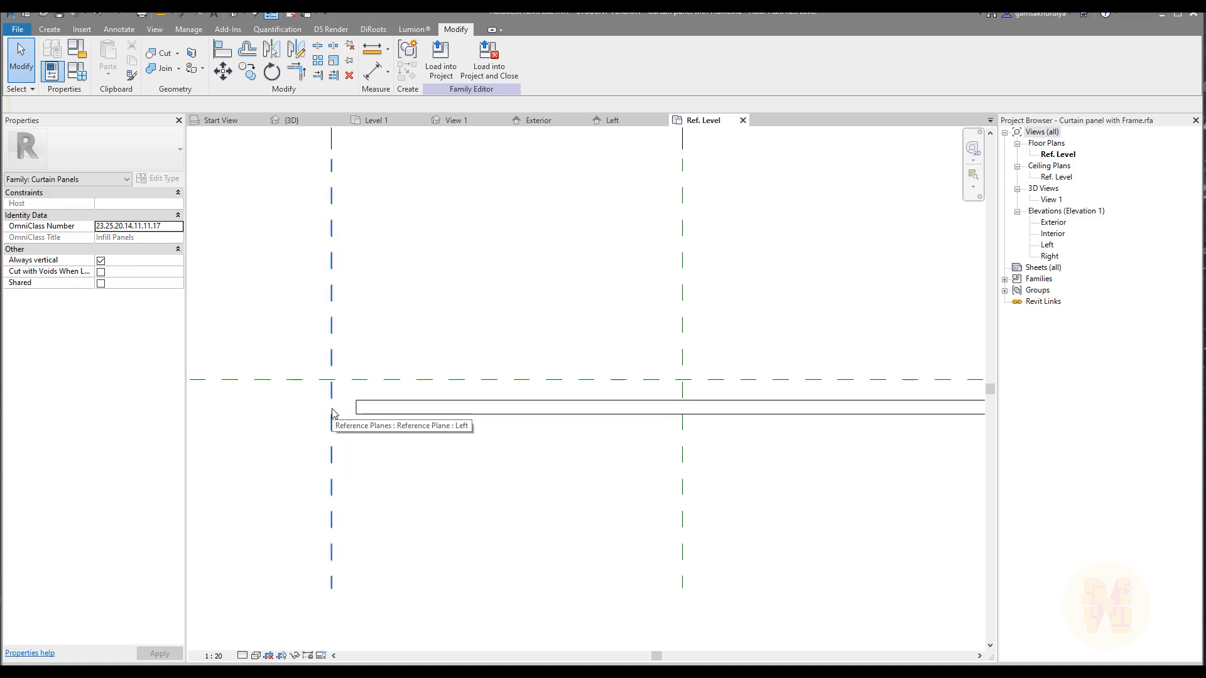
# Look at the building photo in the project's Start View, then return to the family's Ref. Level plan.
pyautogui.scroll(-2, 322, 410)
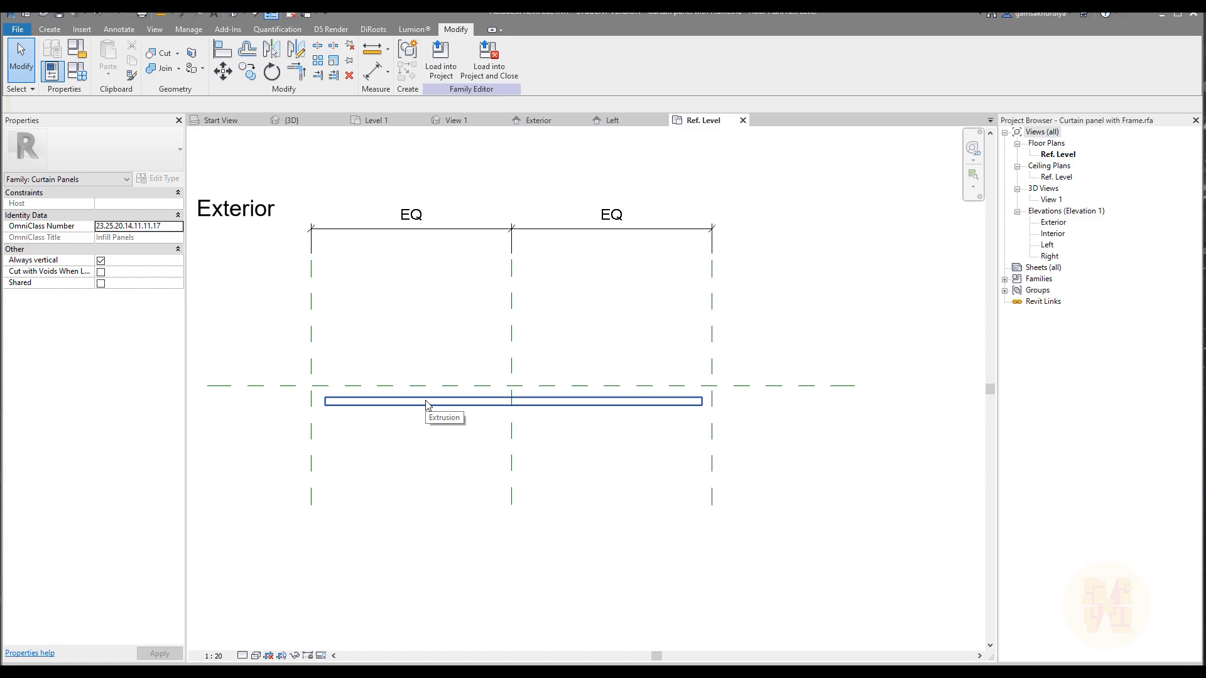
pyautogui.click(226, 122)
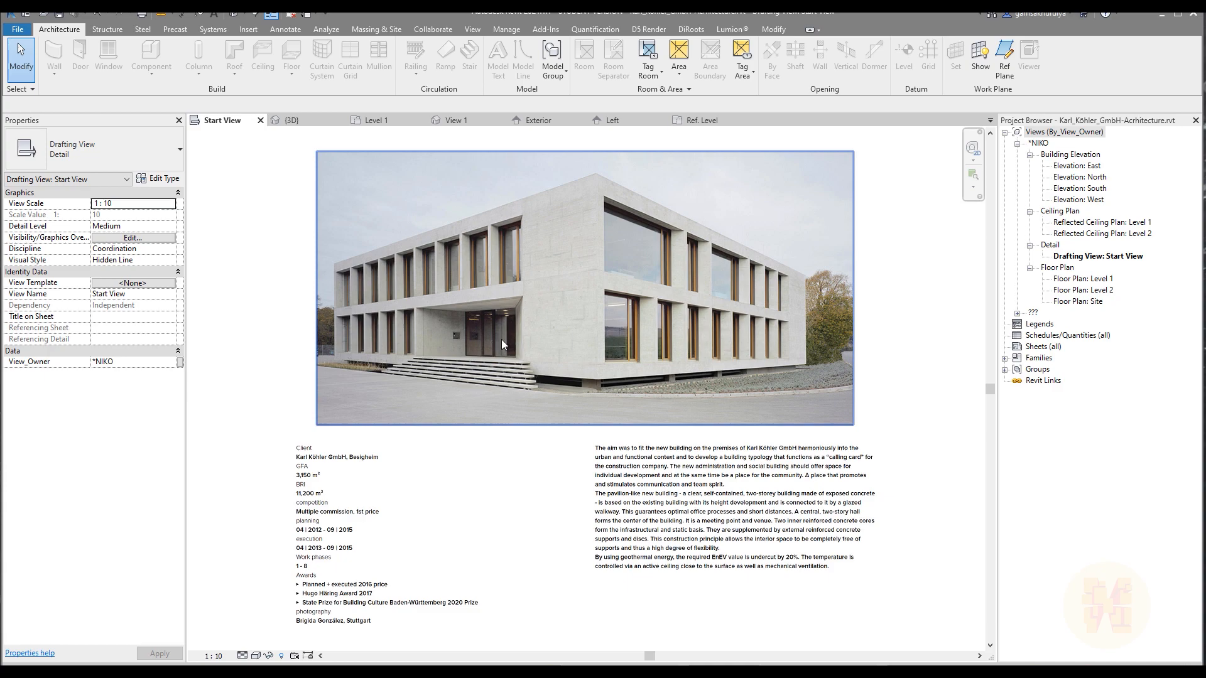
pyautogui.click(703, 121)
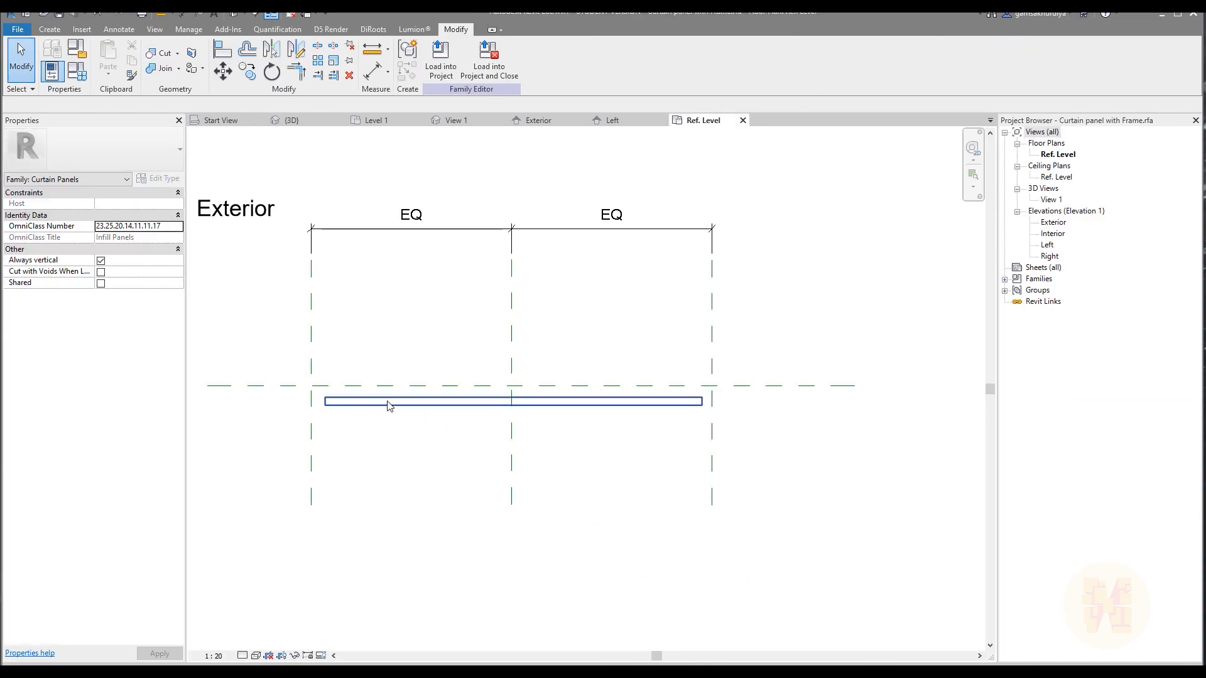
# Draw a horizontal reference plane about 89 mm above the centre horizontal plane, extending past both outer vertical planes.
pyautogui.scroll(2, 354, 414)
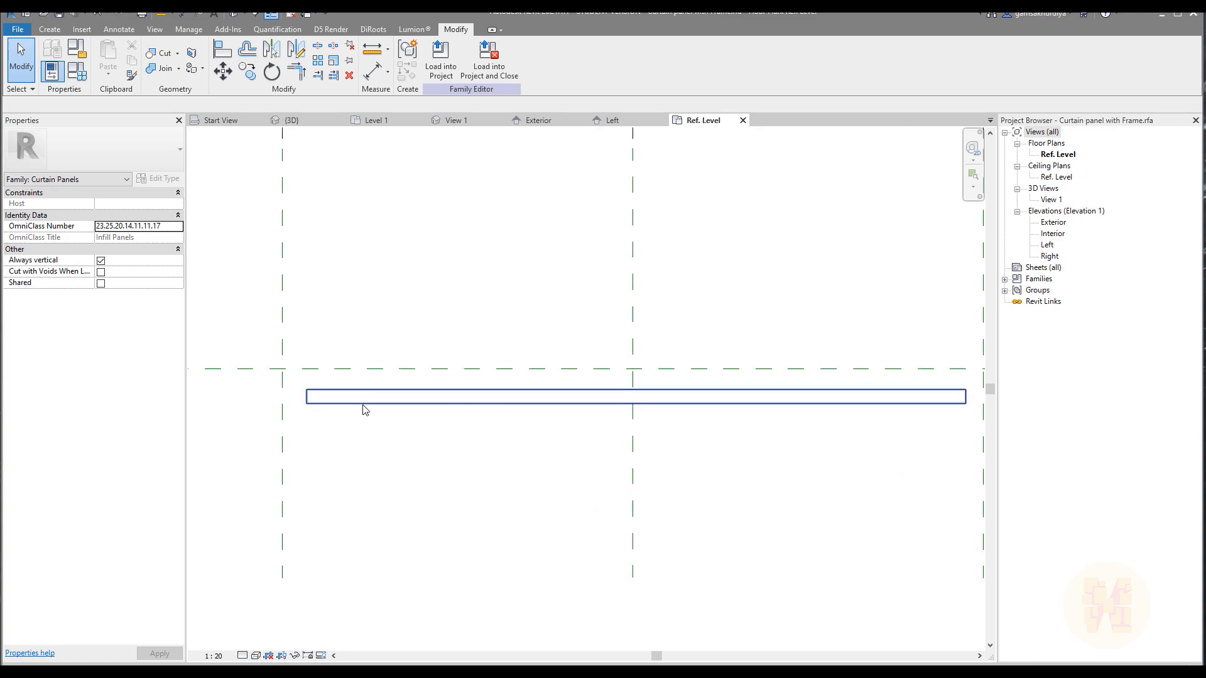
pyautogui.moveTo(337, 412); pyautogui.dragTo(359, 444, button='middle')
pyautogui.scroll(1, 353, 426)
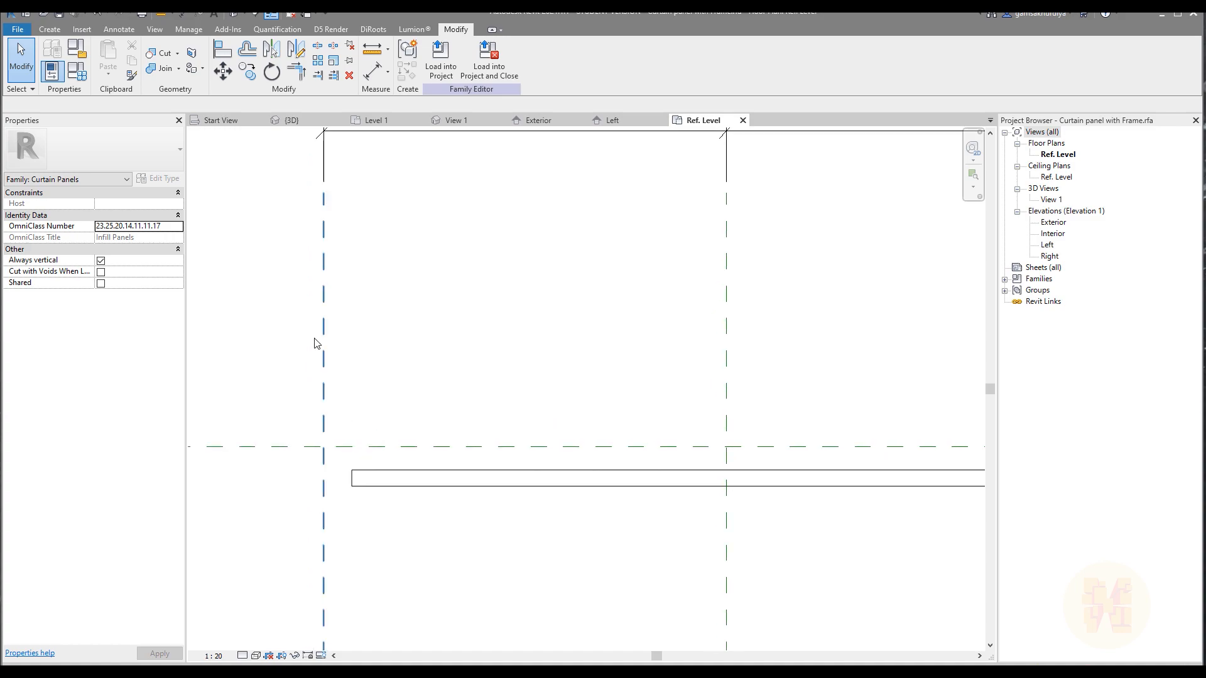
pyautogui.click(49, 32)
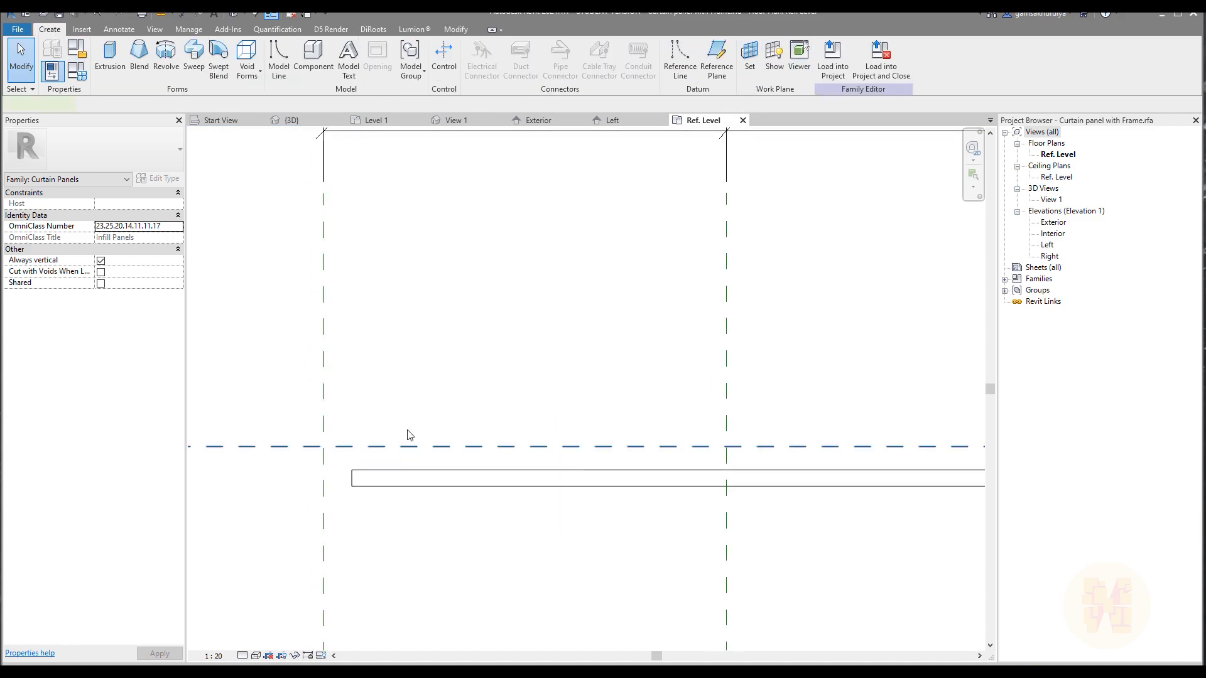
pyautogui.click(388, 447)
pyautogui.click(616, 151)
pyautogui.click(57, 32)
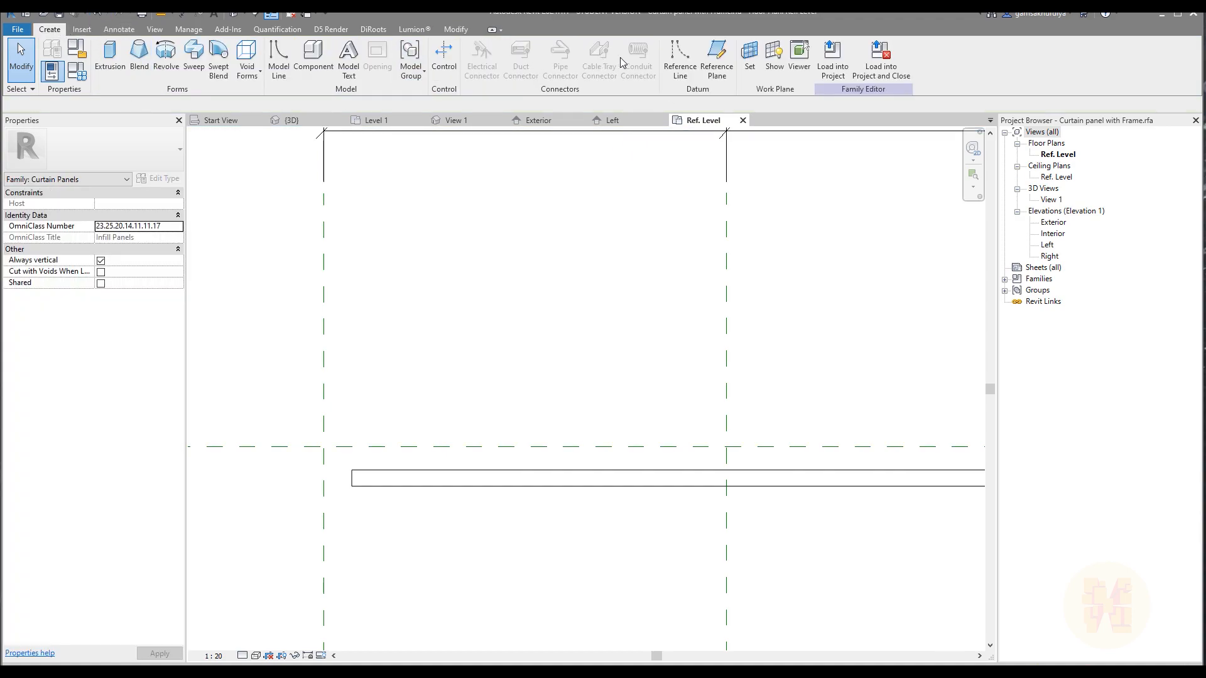
pyautogui.click(716, 51)
pyautogui.moveTo(323, 414); pyautogui.dragTo(399, 347, button='middle')
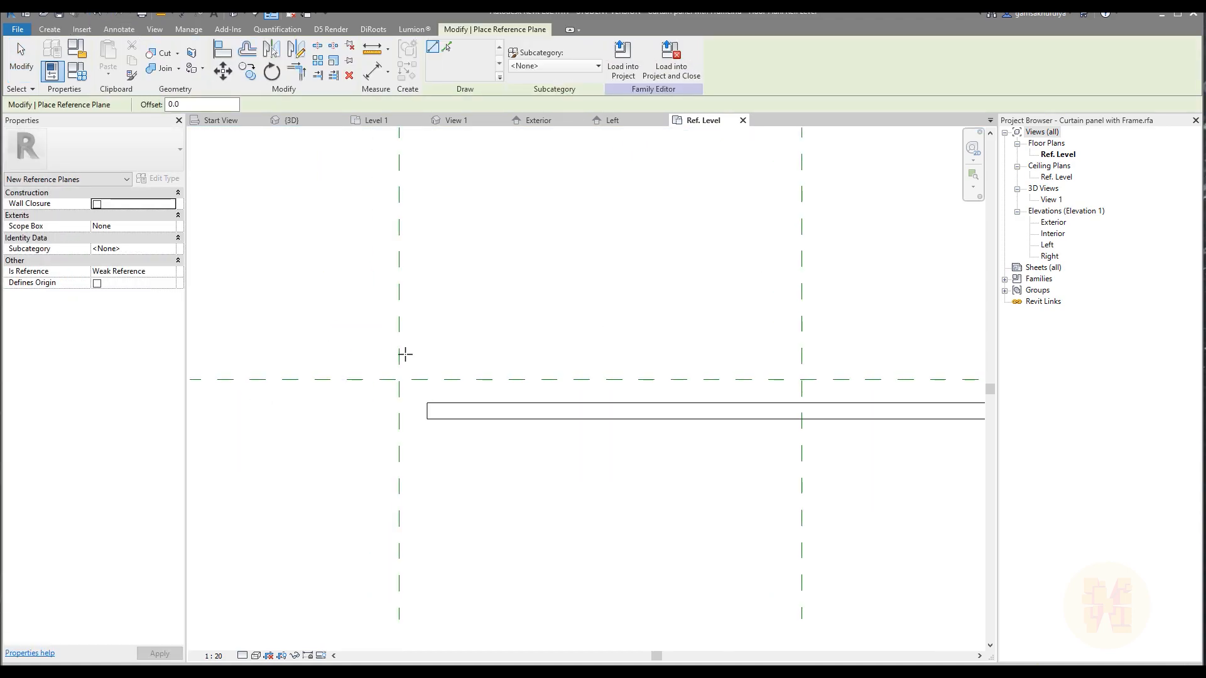
pyautogui.click(387, 356)
pyautogui.scroll(-3, 390, 358)
pyautogui.scroll(3, 846, 361)
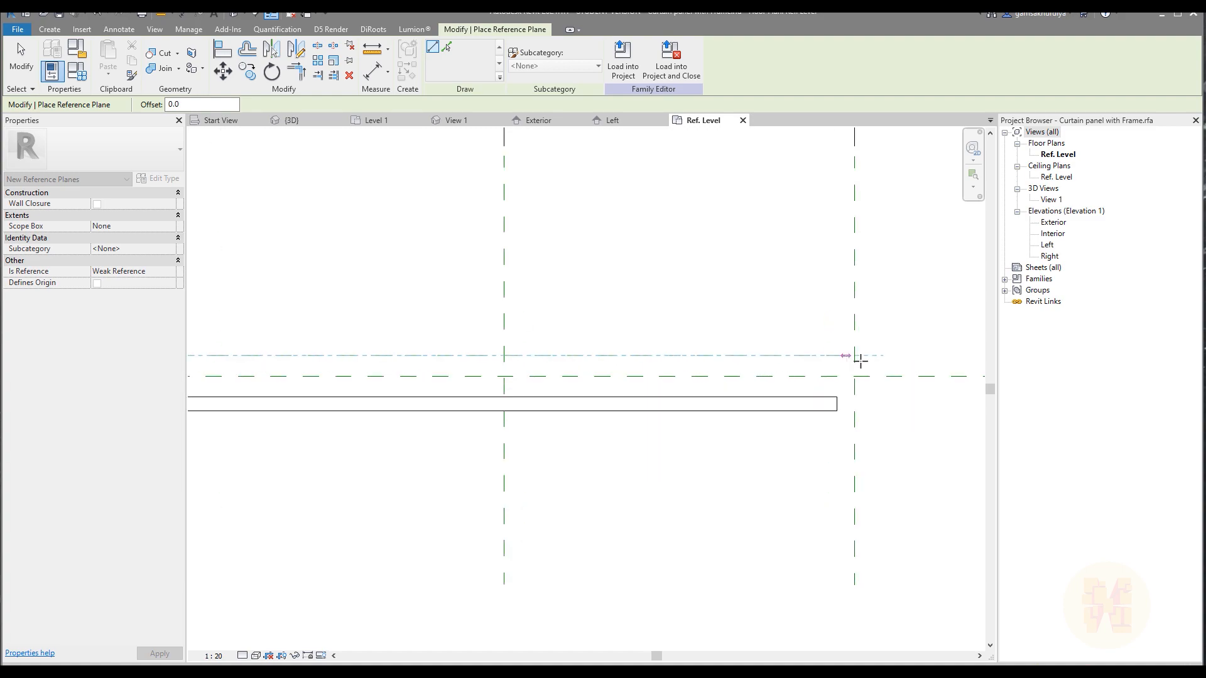
pyautogui.click(872, 357)
pyautogui.scroll(-3, 570, 291)
pyautogui.scroll(3, 403, 349)
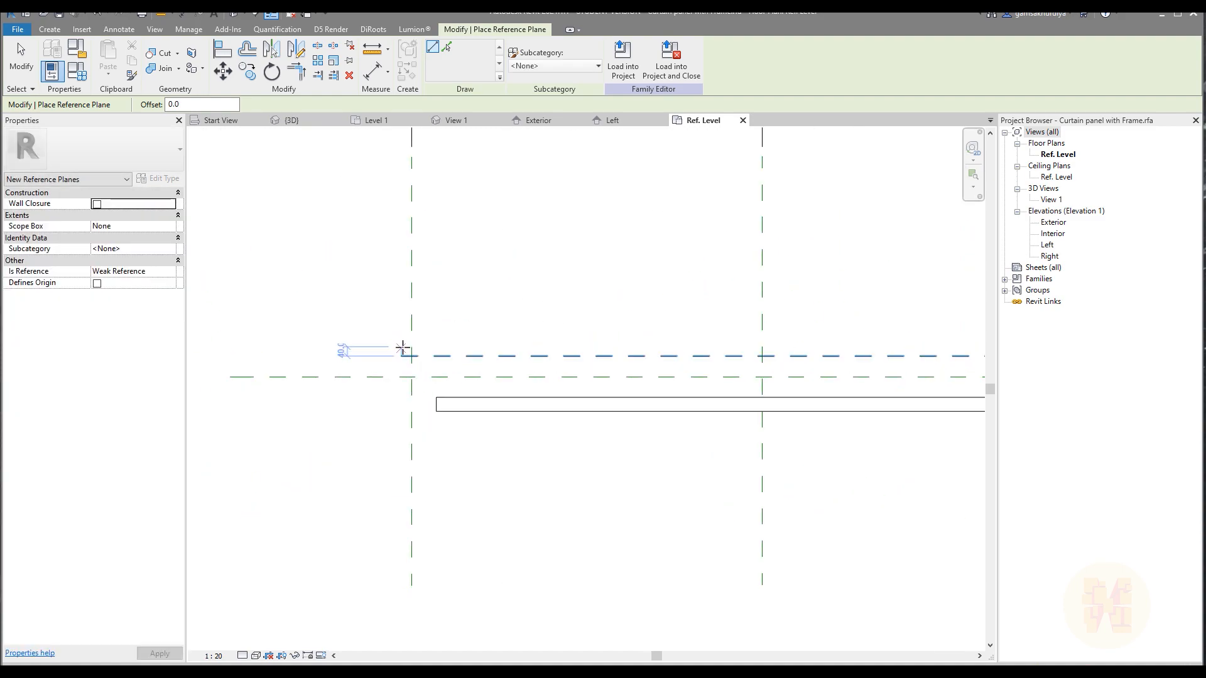
# Draw a second horizontal reference plane about 40 mm above the new one, spanning the same width.
pyautogui.click(404, 346)
pyautogui.scroll(-1, 613, 343)
pyautogui.moveTo(722, 334); pyautogui.dragTo(511, 334, button='middle')
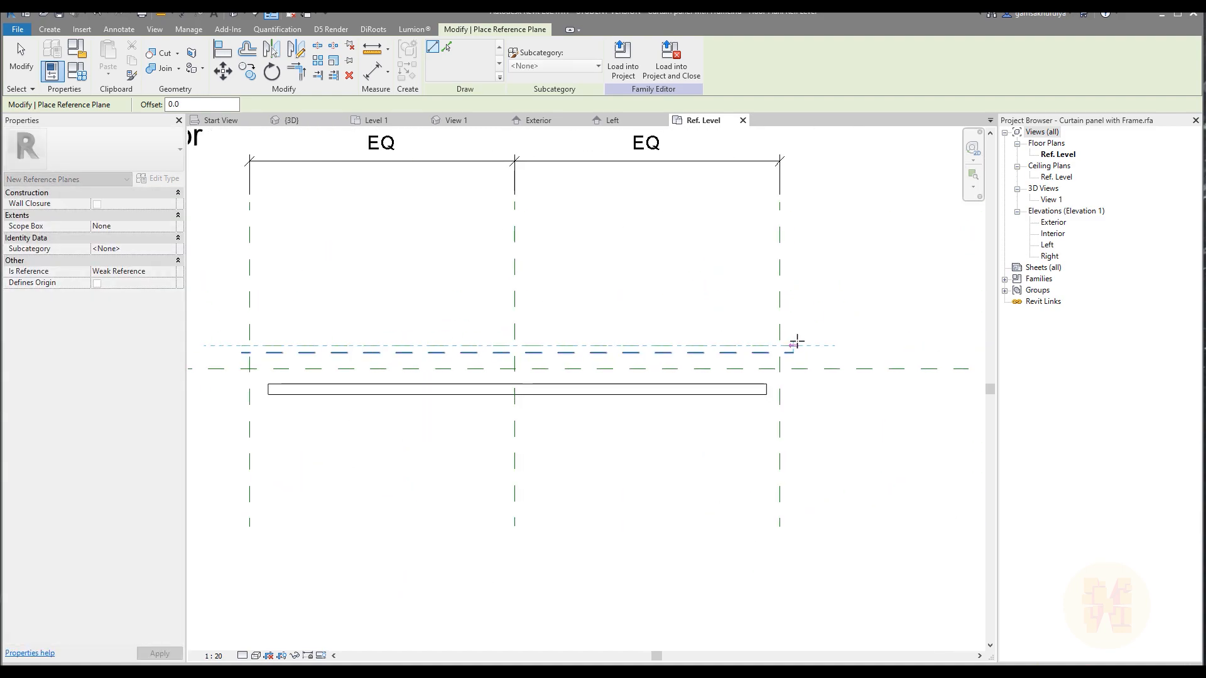
pyautogui.click(795, 345)
pyautogui.scroll(-3, 580, 360)
# Draw two horizontal reference planes below the centre plane, one about 67 mm below it and the other about 60 mm lower.
pyautogui.scroll(5, 402, 283)
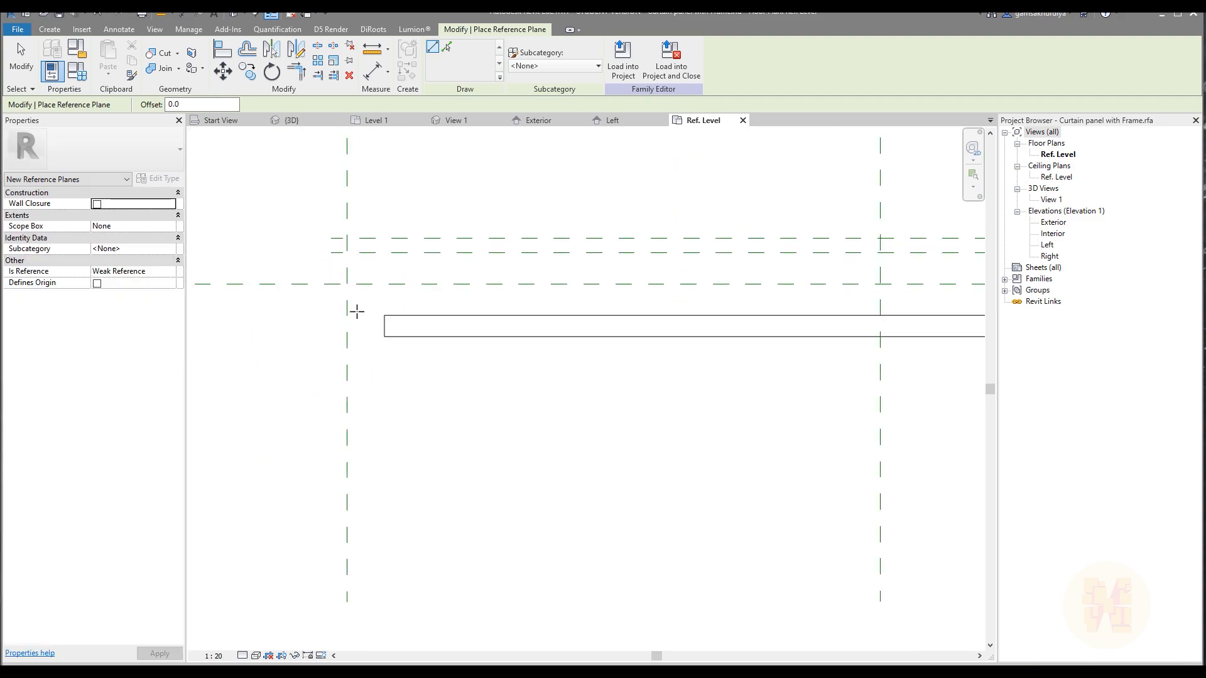
pyautogui.click(331, 308)
pyautogui.scroll(-3, 328, 304)
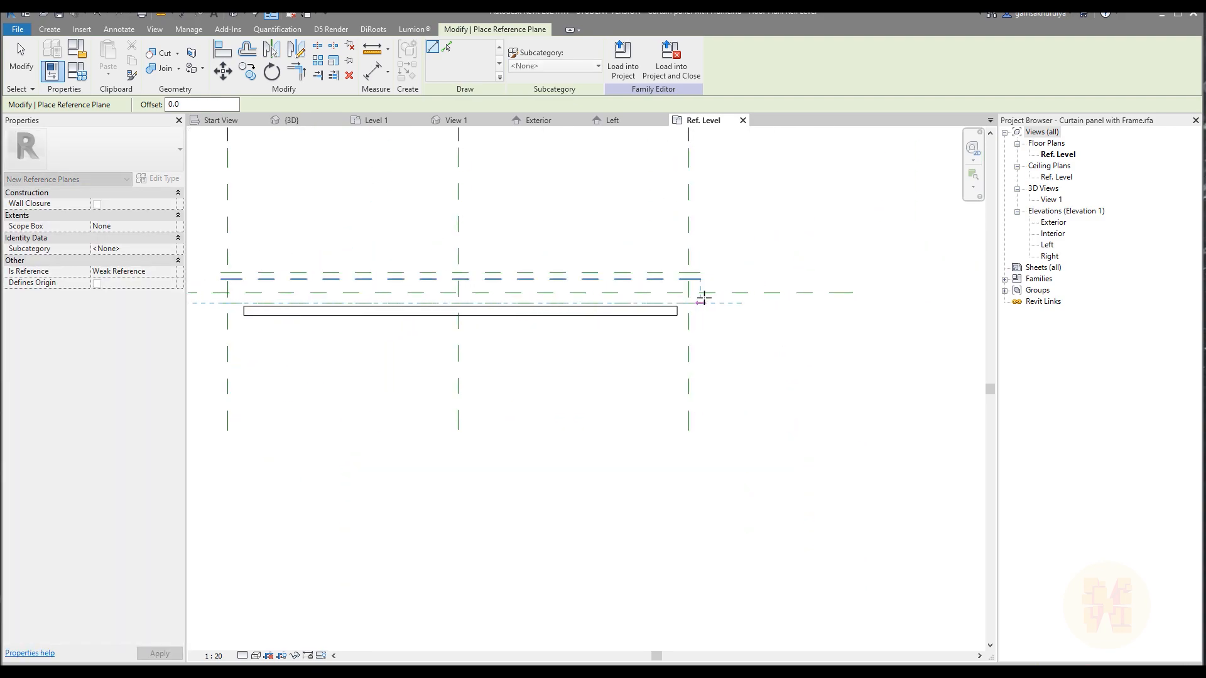
pyautogui.click(700, 303)
pyautogui.moveTo(249, 307); pyautogui.dragTo(368, 307, button='middle')
pyautogui.scroll(3, 353, 309)
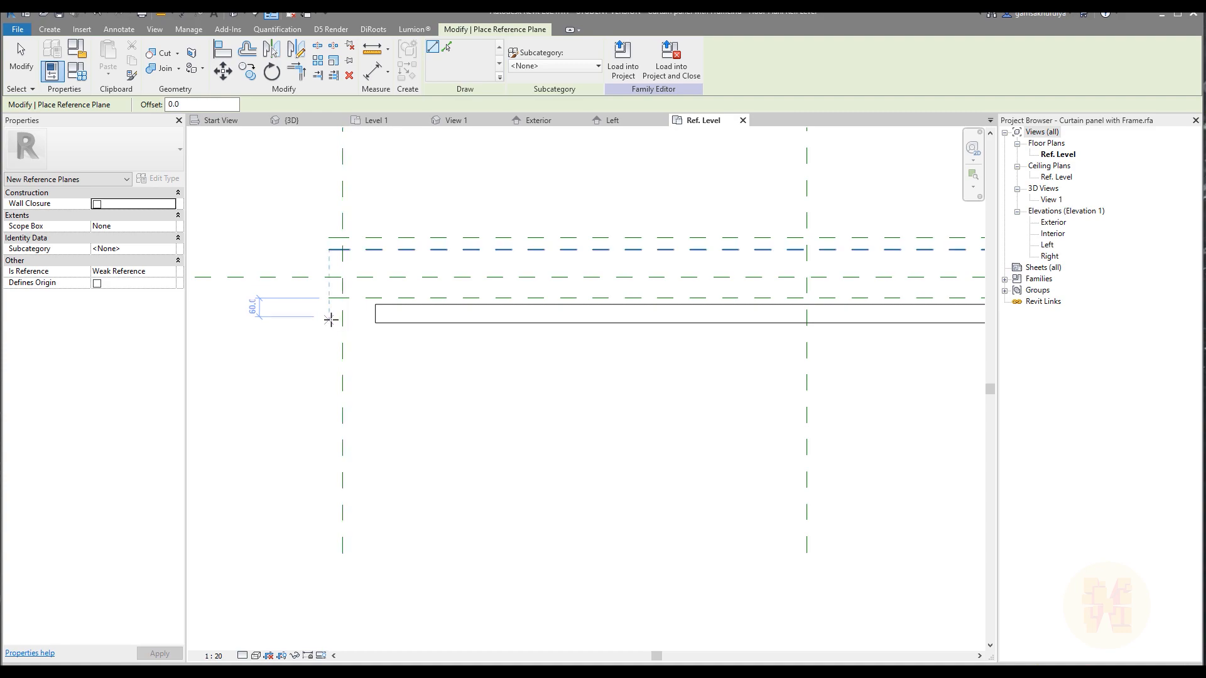
pyautogui.click(330, 318)
pyautogui.moveTo(503, 326); pyautogui.dragTo(218, 339, button='middle')
pyautogui.moveTo(765, 338); pyautogui.dragTo(407, 346, button='middle')
pyautogui.click(649, 340)
pyautogui.press('Escape')
pyautogui.press('Escape')
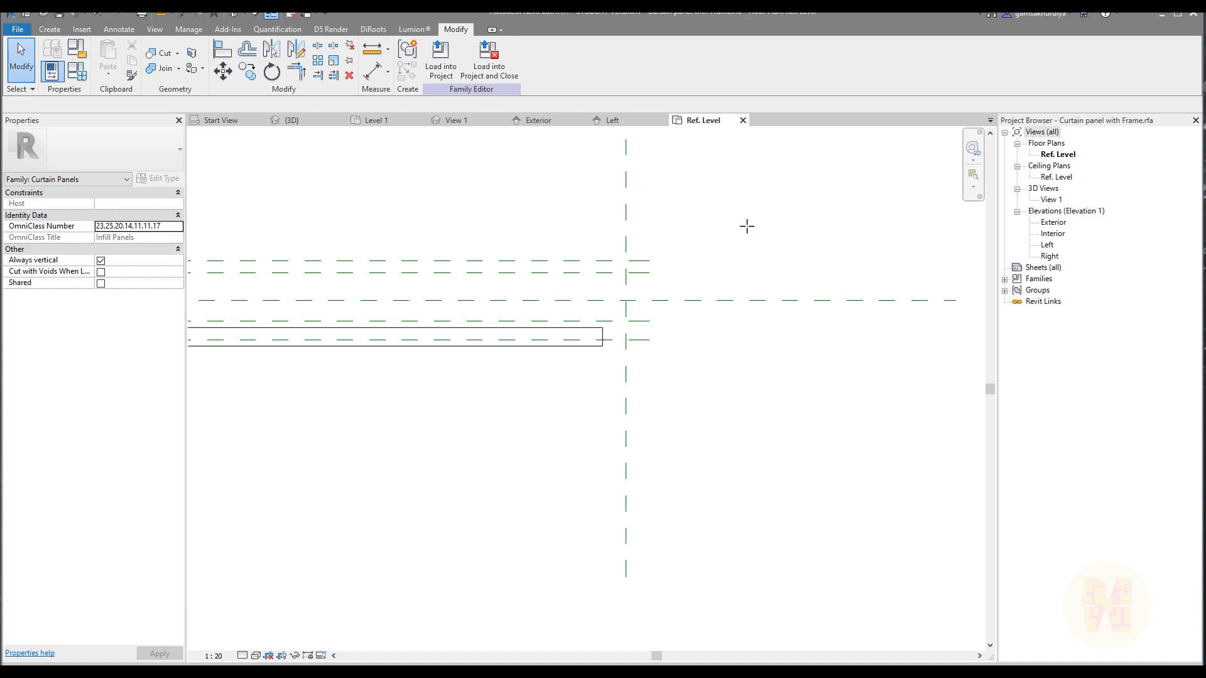
# Place a continuous aligned dimension across the inner lower, centre and inner upper reference planes, beyond their ends.
pyautogui.press('d')
pyautogui.press('i')
pyautogui.scroll(3, 635, 275)
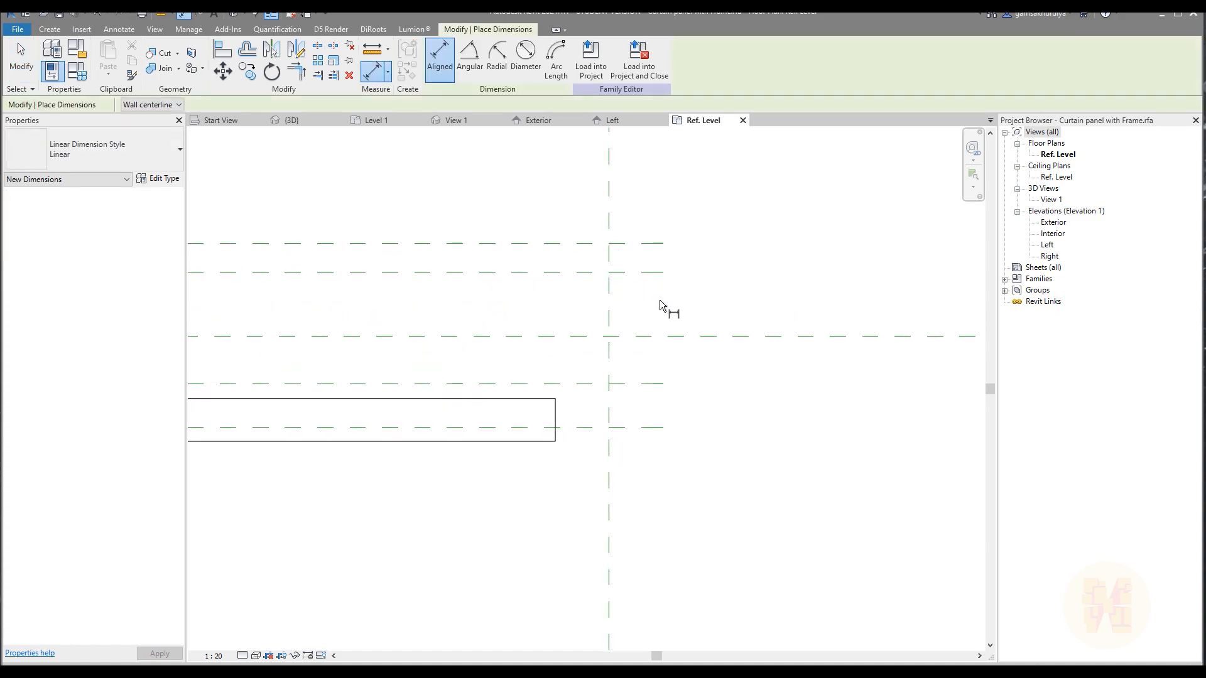
pyautogui.click(665, 336)
pyautogui.click(658, 383)
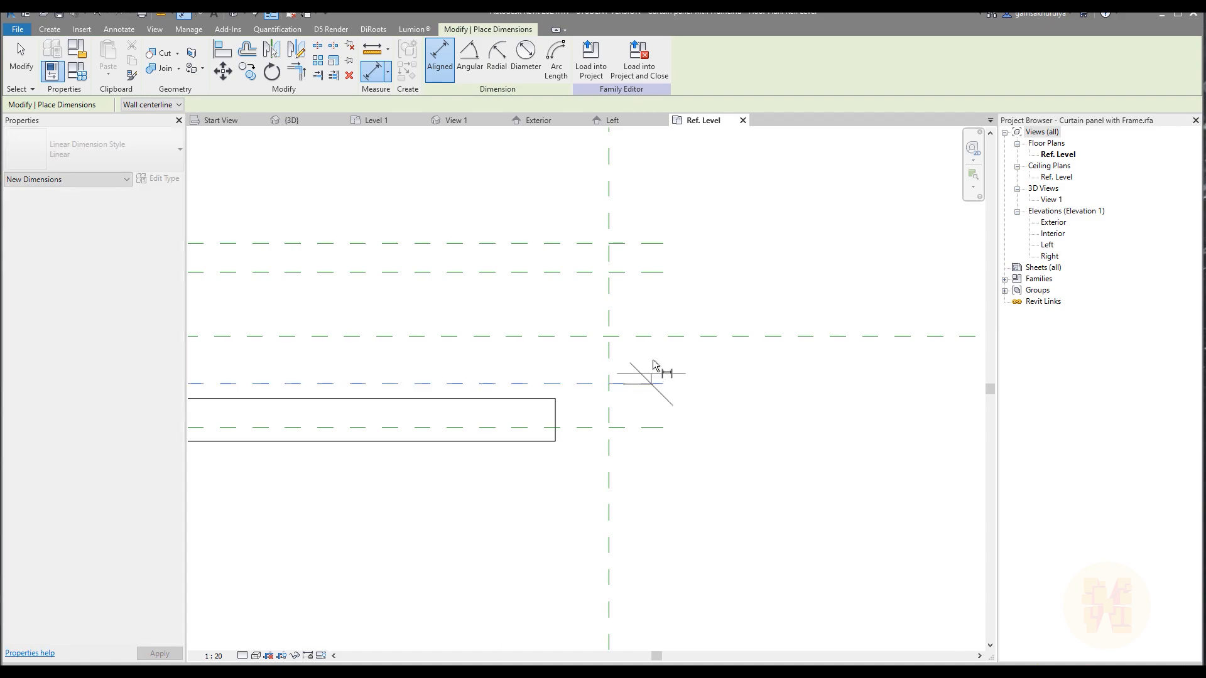
pyautogui.click(658, 286)
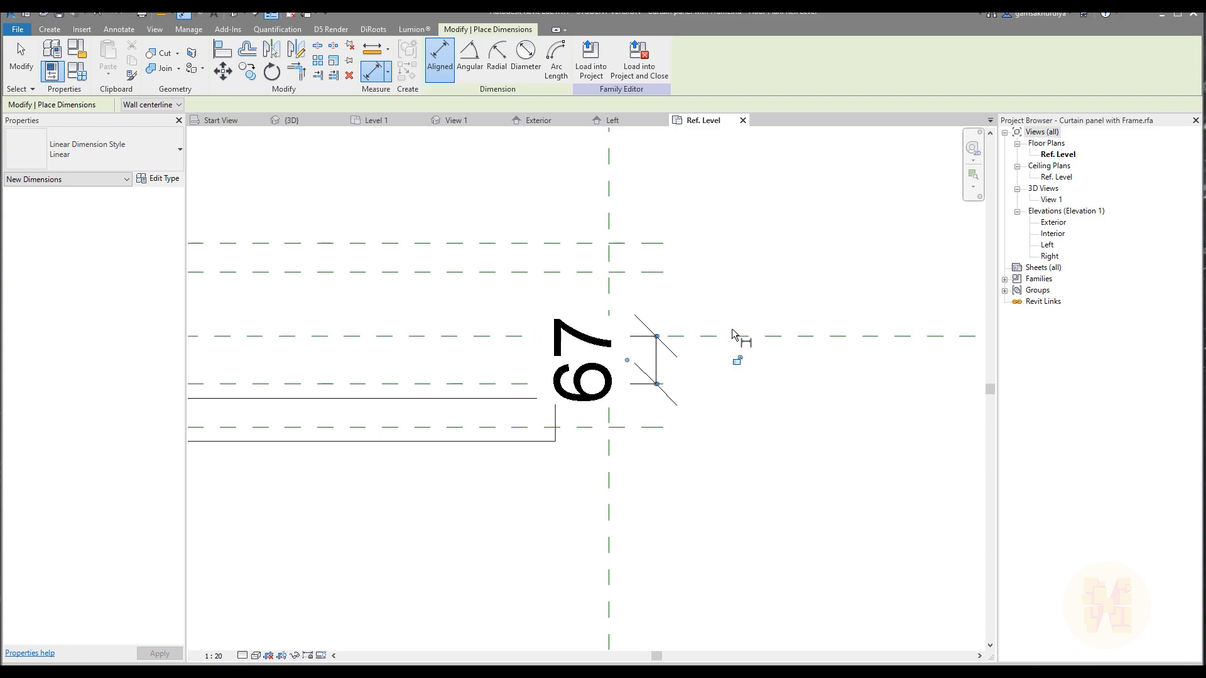
pyautogui.hotkey('ctrl', 'z')
pyautogui.click(662, 384)
pyautogui.click(665, 335)
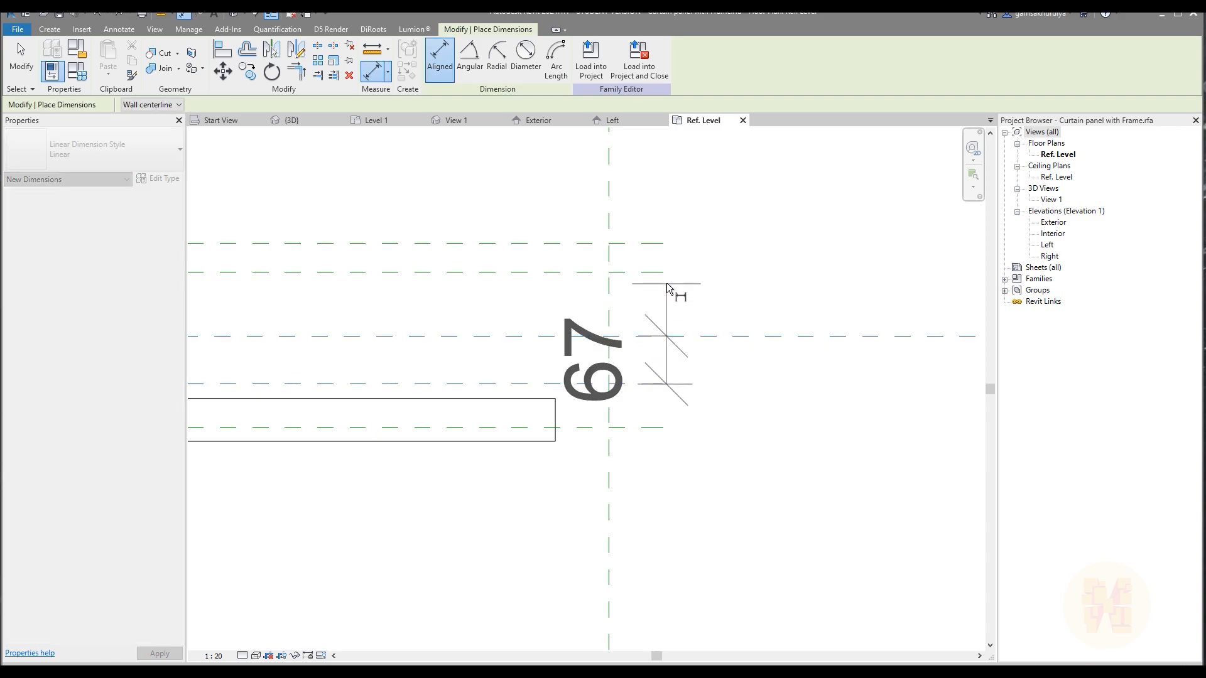
pyautogui.click(654, 273)
pyautogui.click(876, 274)
pyautogui.moveTo(924, 389); pyautogui.dragTo(725, 392, button='middle')
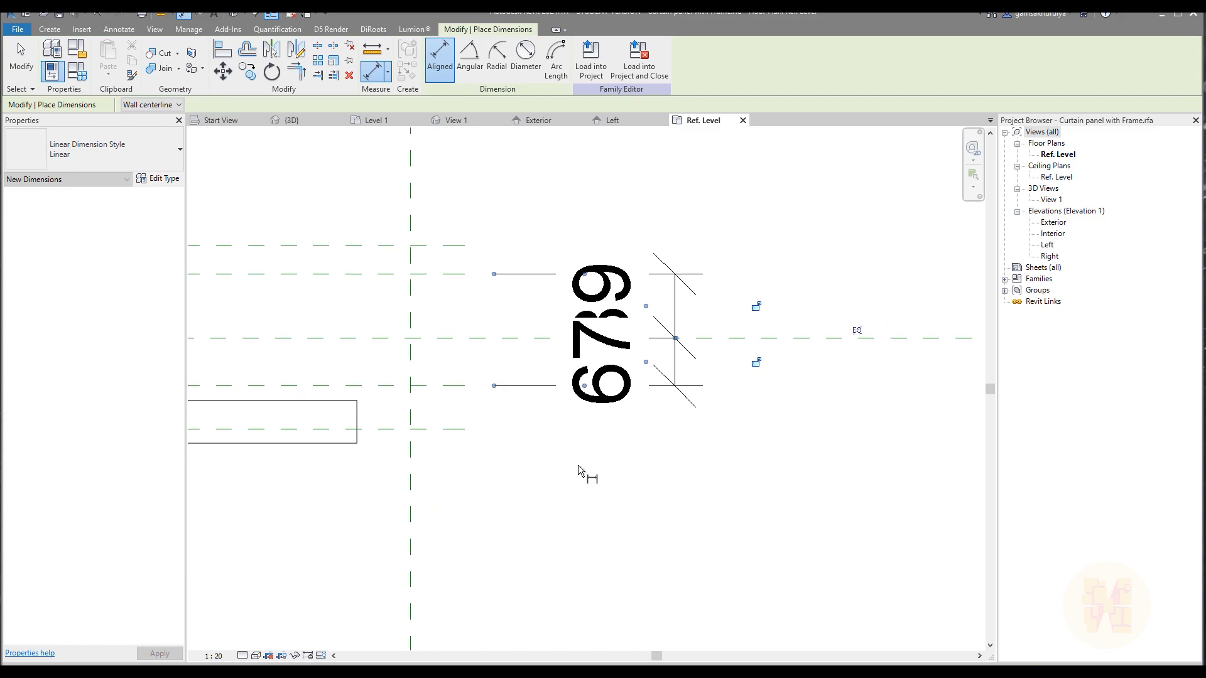
# Change the plan's view scale to 1 : 5.
pyautogui.click(213, 655)
pyautogui.click(239, 523)
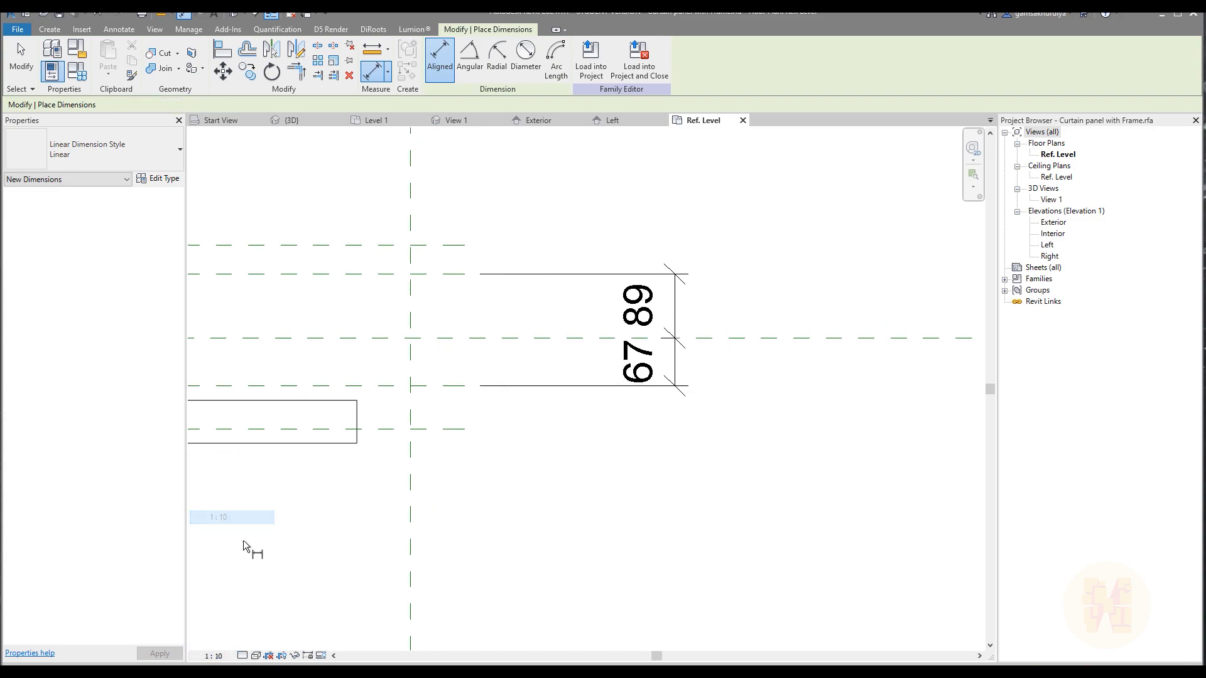
pyautogui.click(214, 655)
pyautogui.click(254, 501)
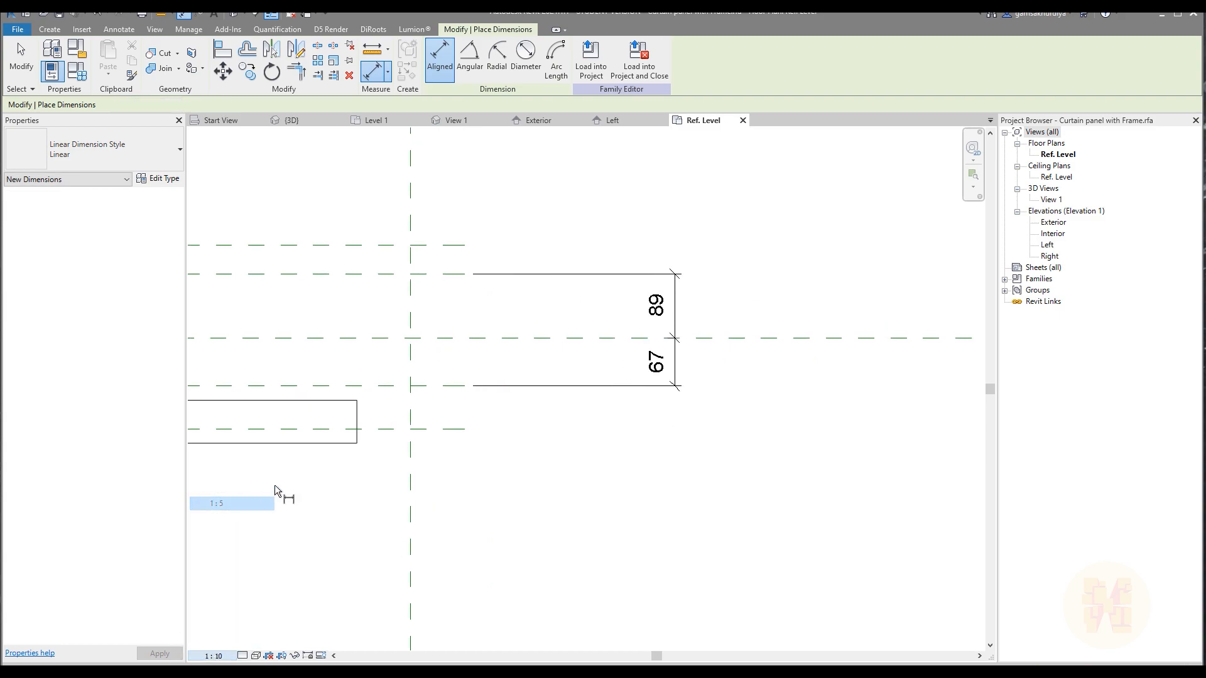
# Apply an equality constraint to the dimension chain so both inner planes sit equally far from the centre plane.
pyautogui.press('Escape')
pyautogui.press('Escape')
pyautogui.click(678, 363)
pyautogui.click(716, 339)
pyautogui.click(781, 430)
pyautogui.scroll(-1, 782, 430)
pyautogui.scroll(-3, 480, 439)
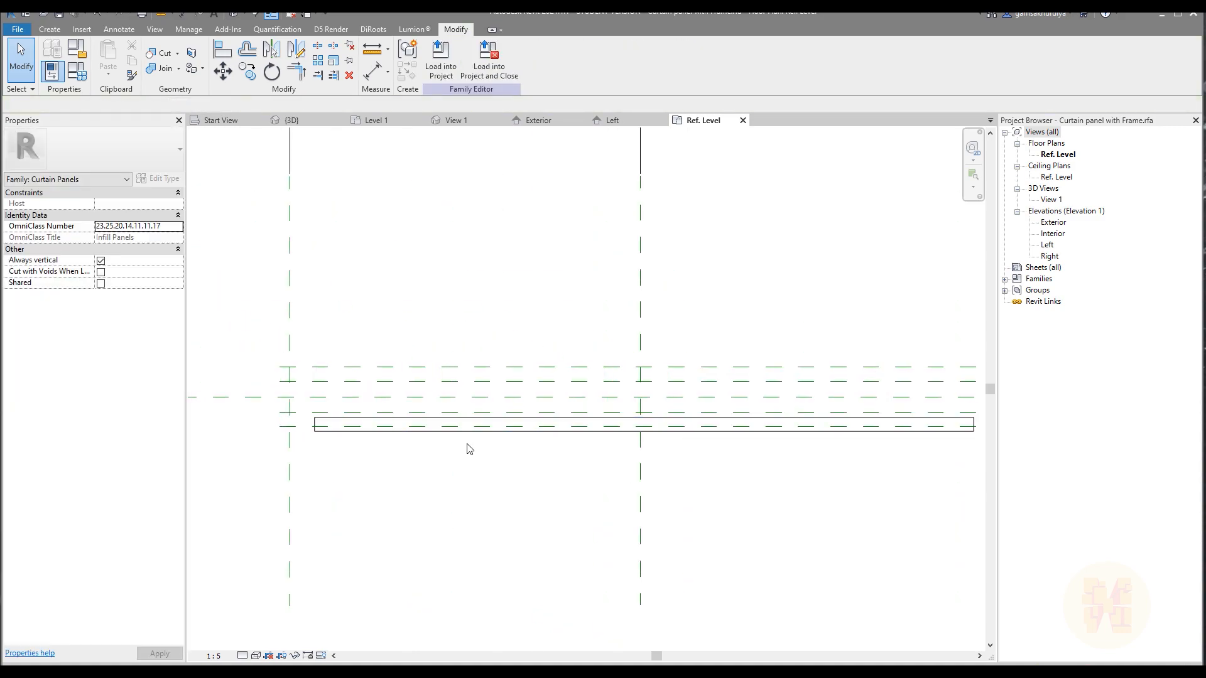
# Dimension the overall distance between the two inner horizontal reference planes at their opposite ends.
pyautogui.press('d')
pyautogui.press('i')
pyautogui.scroll(4, 302, 418)
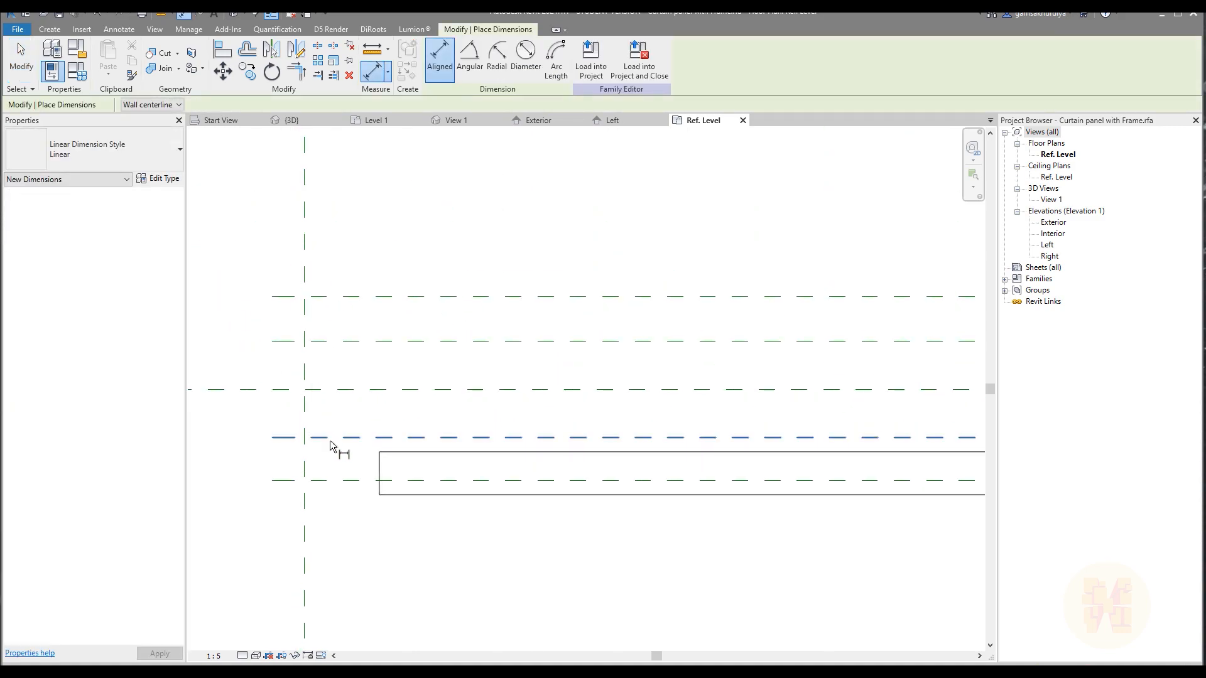
pyautogui.click(341, 437)
pyautogui.click(341, 340)
pyautogui.moveTo(250, 355); pyautogui.dragTo(384, 354, button='middle')
pyautogui.click(351, 343)
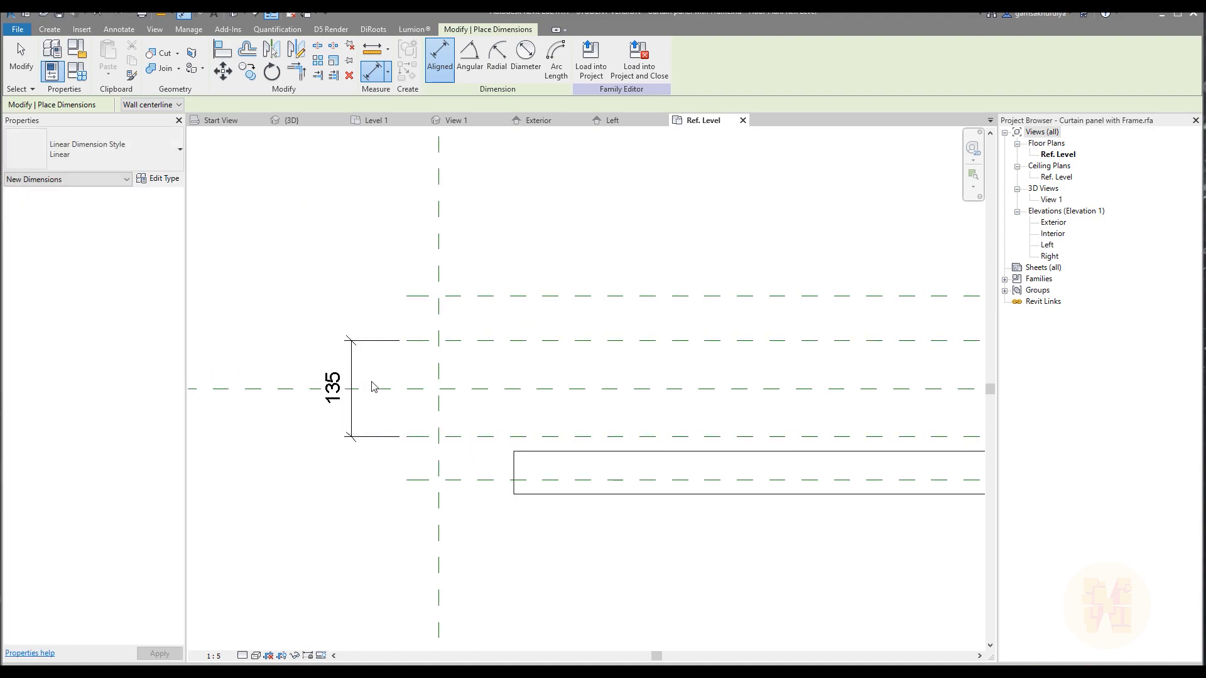
pyautogui.press('Escape')
pyautogui.click(492, 438)
pyautogui.click(352, 412)
pyautogui.click(372, 420)
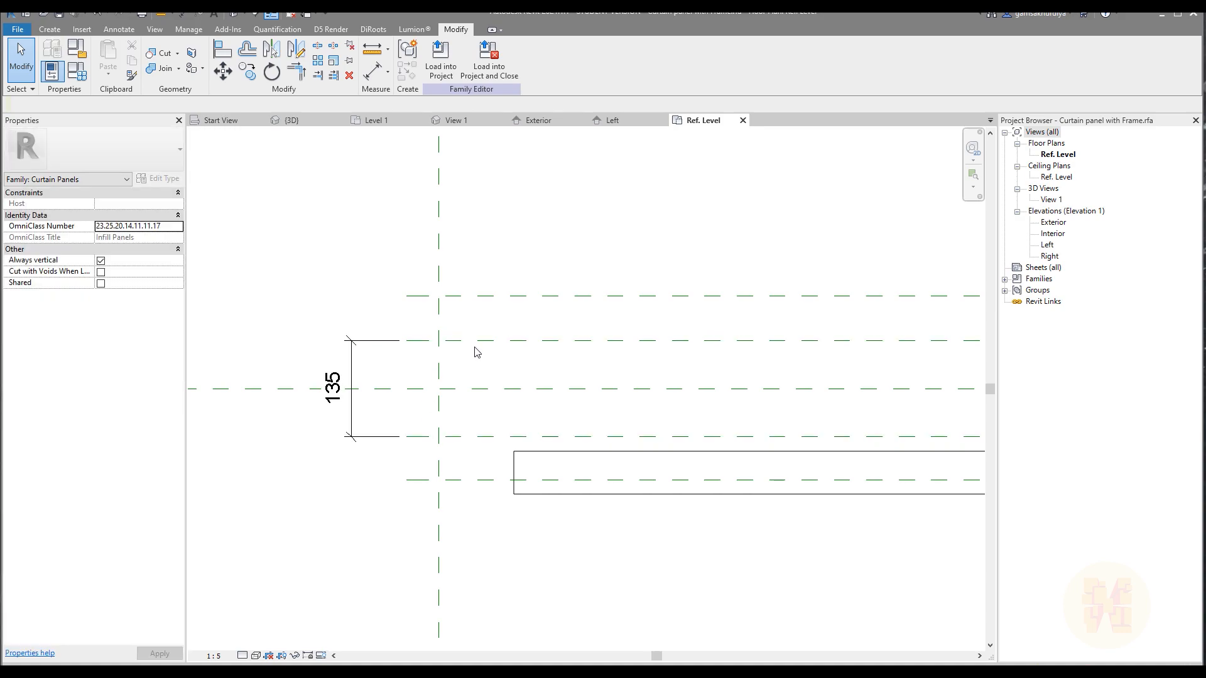
# Set the distance from the inner upper reference plane to the centre plane to 50 mm.
pyautogui.click(497, 341)
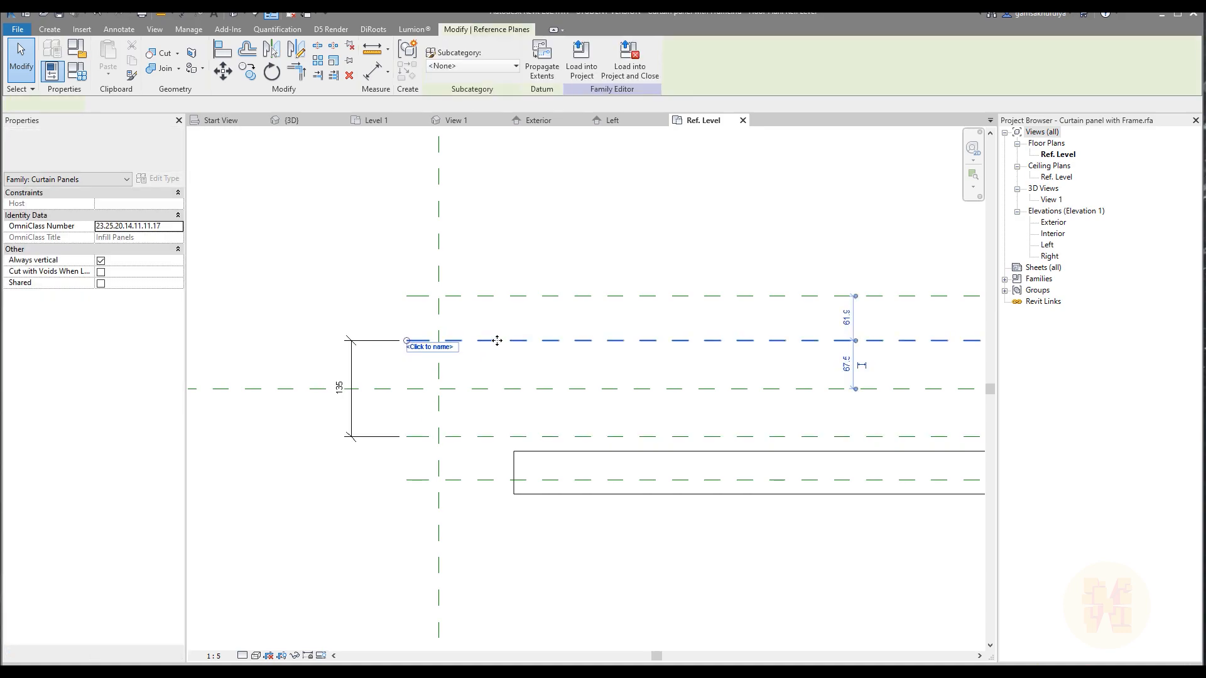
pyautogui.click(844, 364)
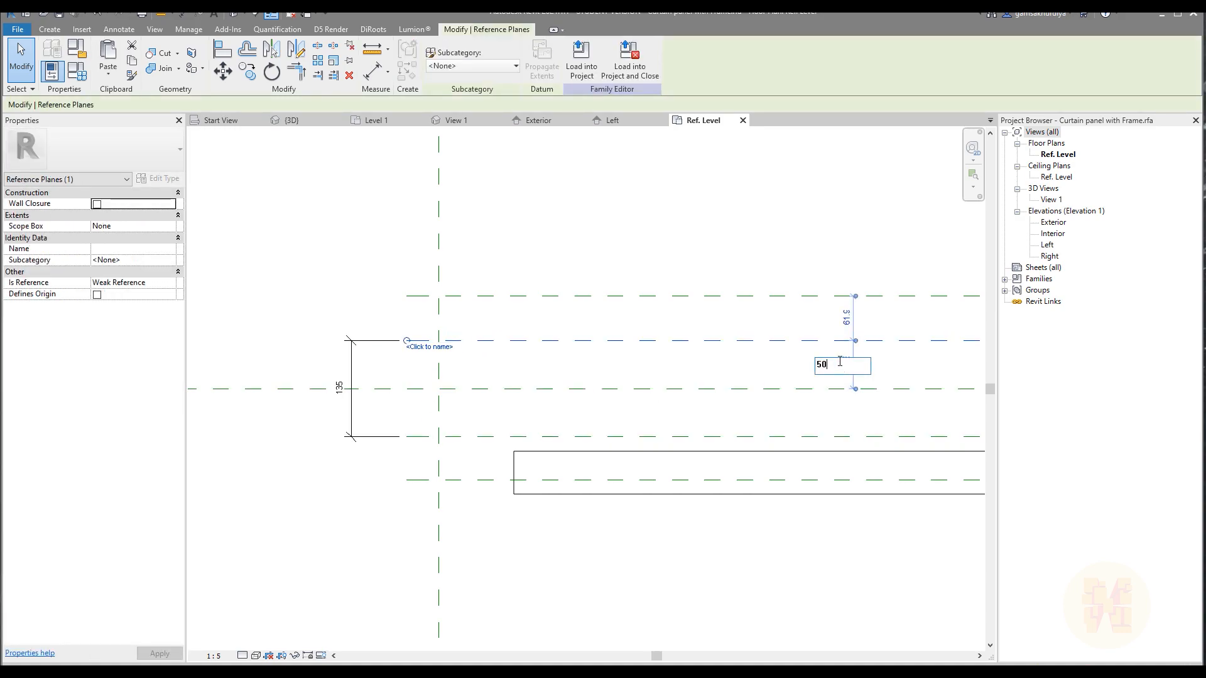
pyautogui.write('50')
pyautogui.press('Return')
pyautogui.click(789, 333)
pyautogui.scroll(-3, 503, 383)
pyautogui.scroll(-3, 495, 384)
pyautogui.scroll(2, 402, 384)
pyautogui.click(395, 388)
pyautogui.click(412, 422)
# Dimension the gap between the inner and outer reference planes on both sides, in line with the existing overall dimension.
pyautogui.scroll(1, 465, 400)
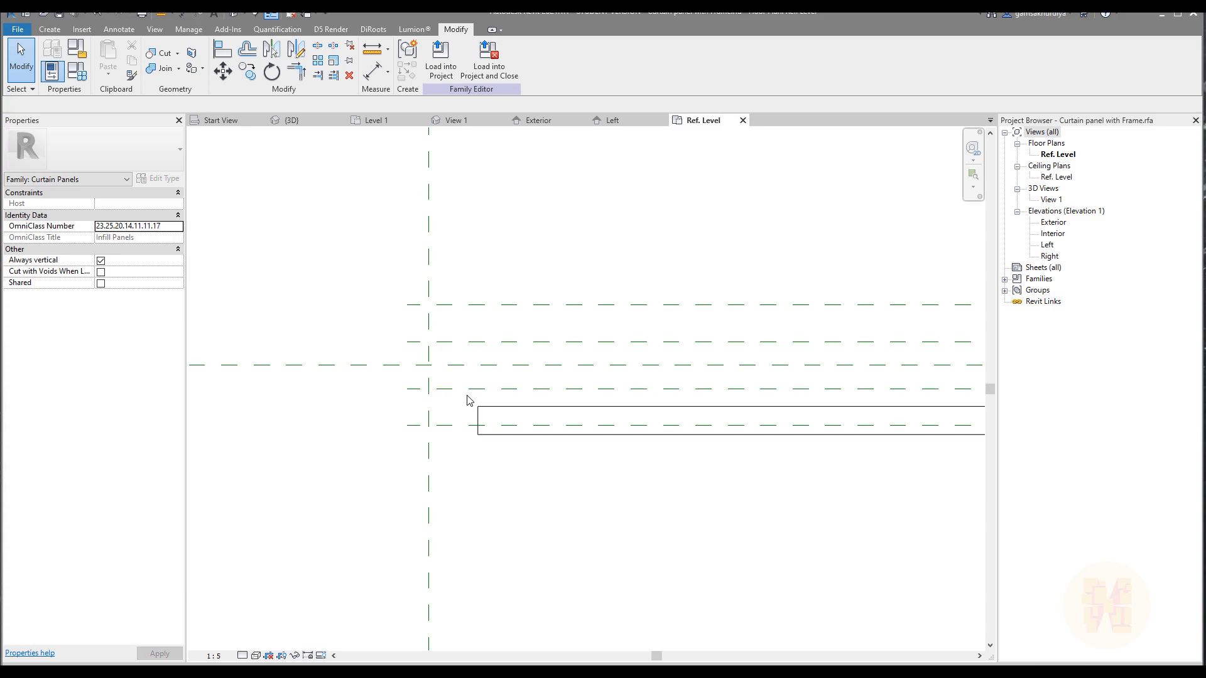
pyautogui.scroll(-2, 413, 372)
pyautogui.scroll(2, 398, 415)
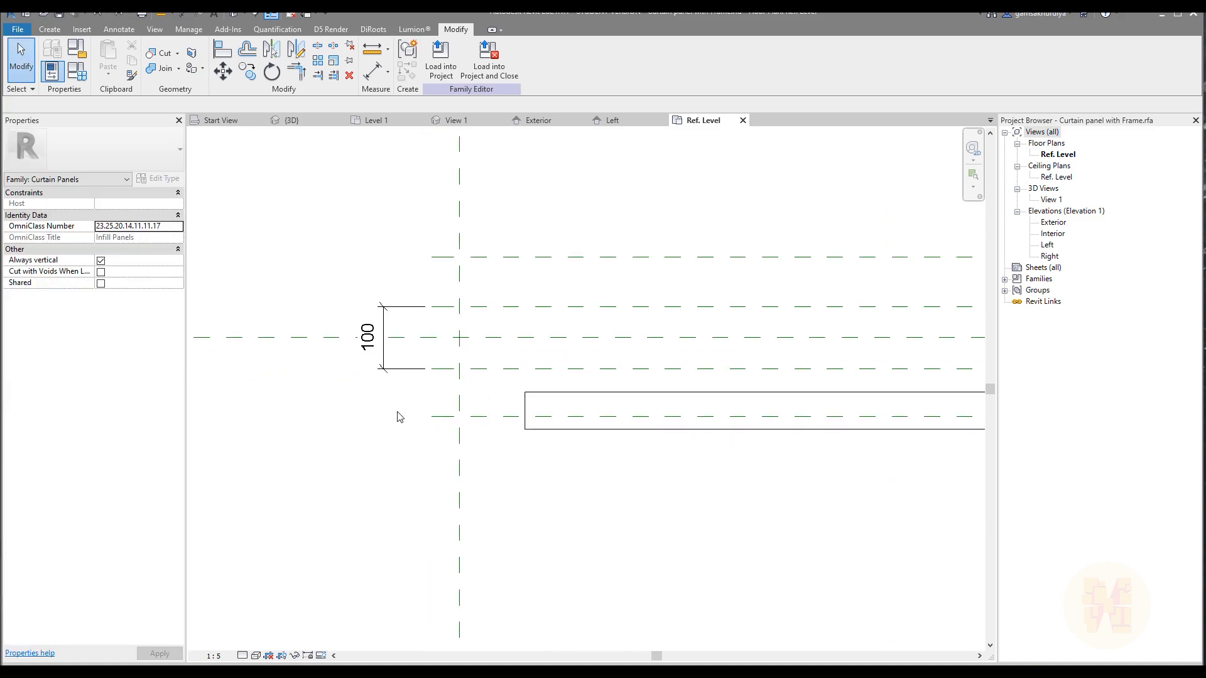
pyautogui.press('d')
pyautogui.press('i')
pyautogui.click(486, 369)
pyautogui.click(484, 415)
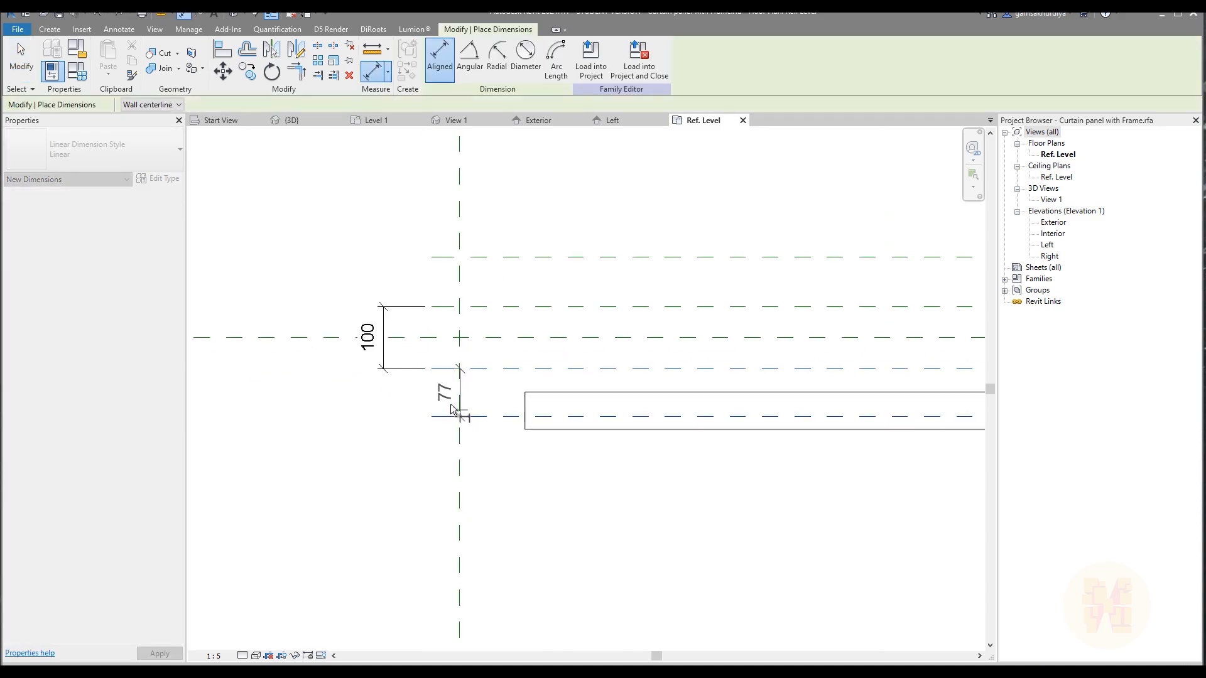
pyautogui.click(385, 363)
pyautogui.click(506, 307)
pyautogui.click(510, 257)
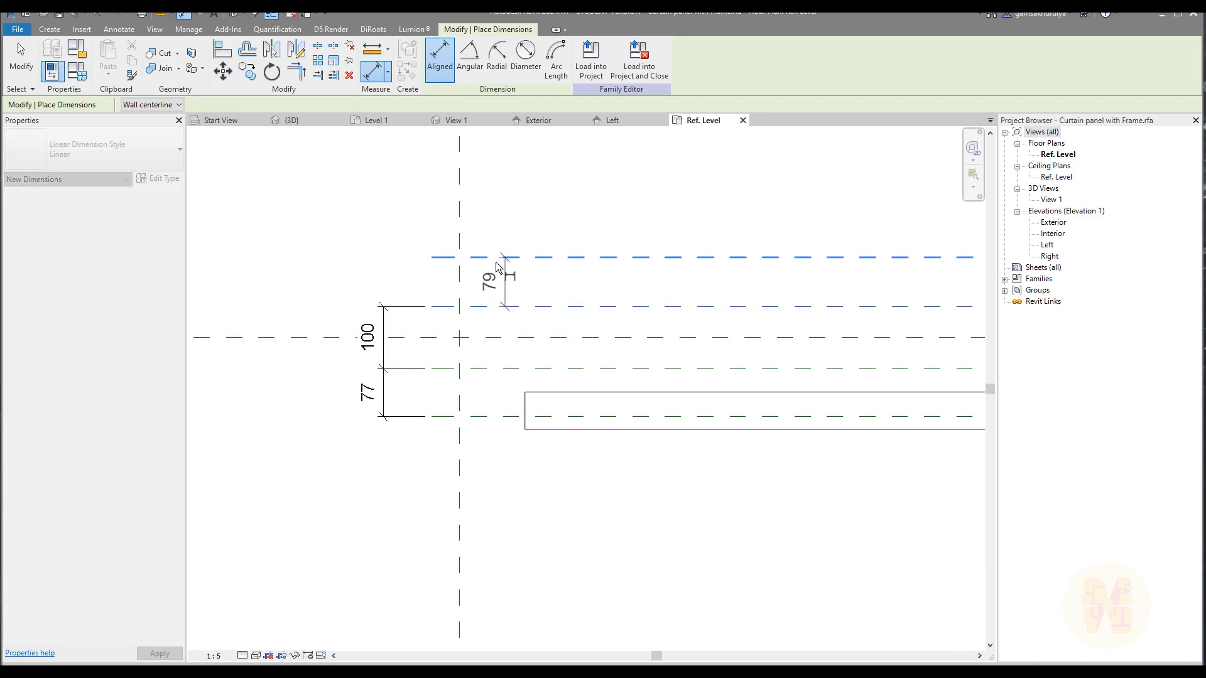
pyautogui.click(392, 319)
pyautogui.press('Escape')
pyautogui.press('Escape')
# Label the lower gap dimension with a new type-based family parameter named Glas_Thikness, grouped under Dimensions.
pyautogui.moveTo(401, 420); pyautogui.dragTo(419, 428, button='middle')
pyautogui.click(420, 427)
pyautogui.click(418, 422)
pyautogui.click(559, 58)
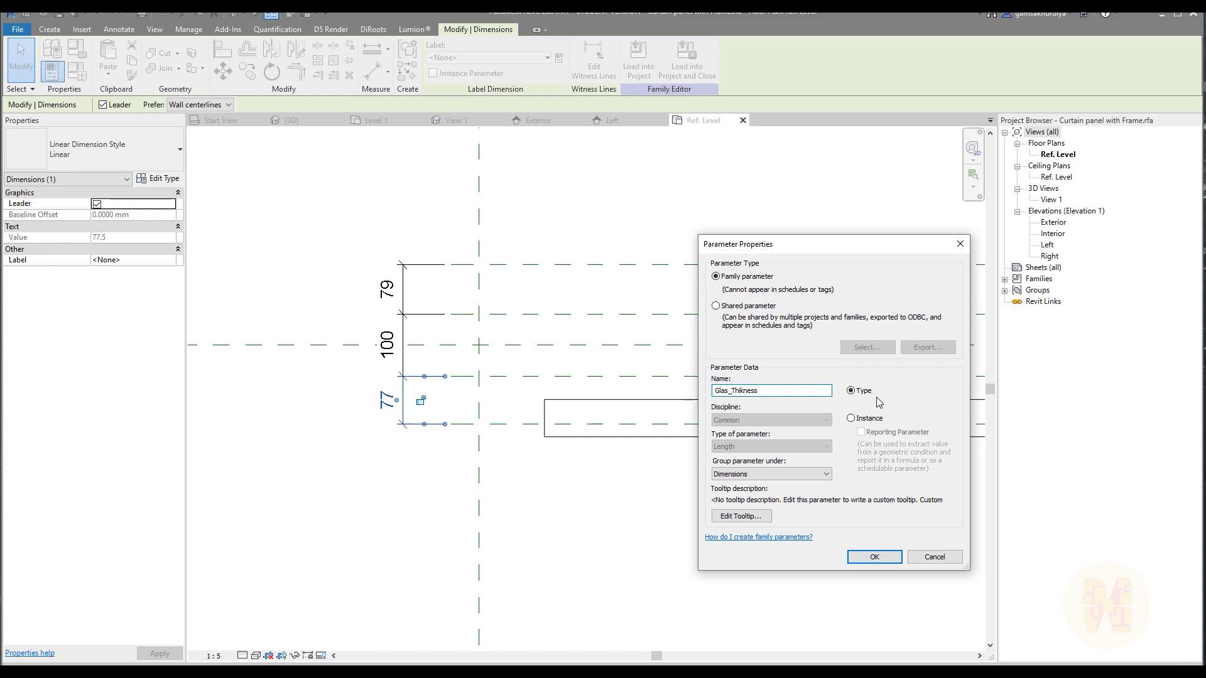
pyautogui.click(899, 563)
pyautogui.press('Escape')
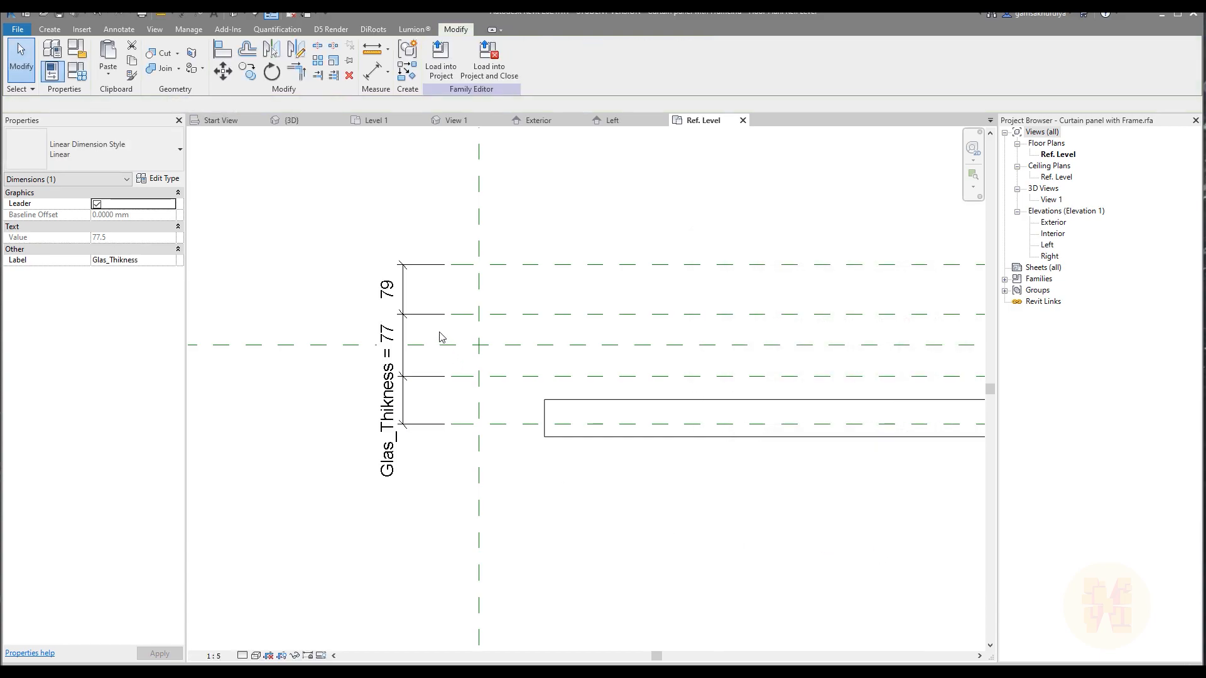
# Move the Glas_Thikness dimension line outward, clear of the other dimensions.
pyautogui.click(403, 396)
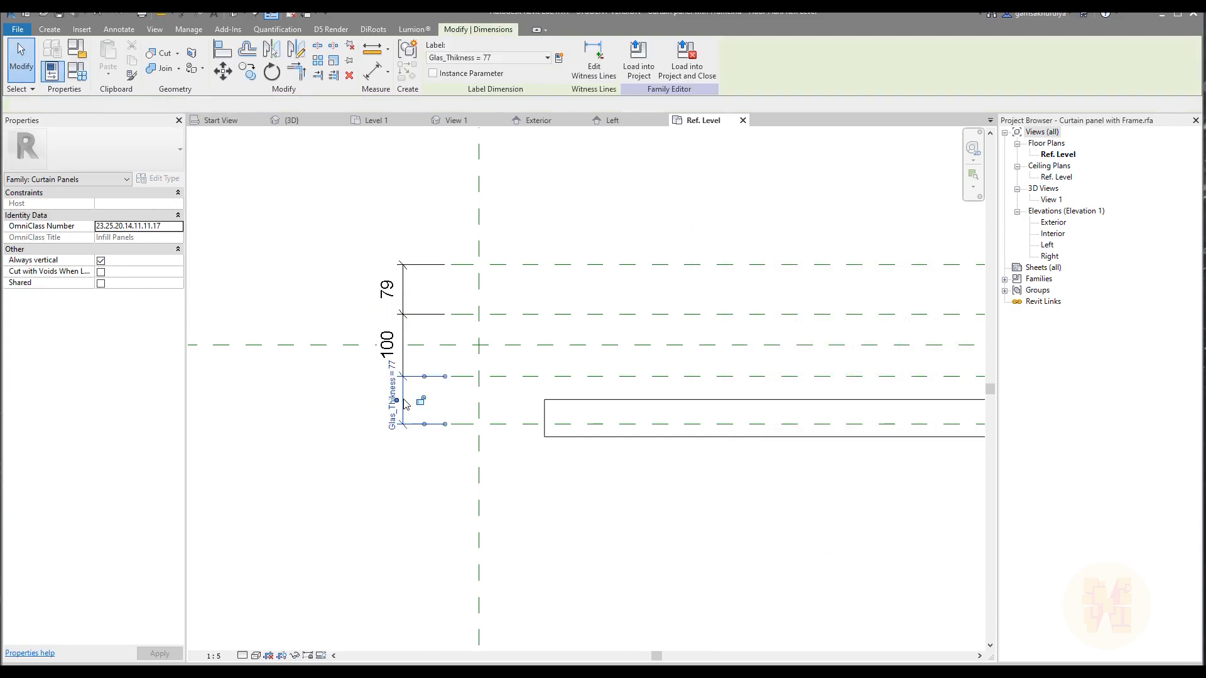
pyautogui.moveTo(405, 384); pyautogui.dragTo(358, 384)
pyautogui.click(409, 479)
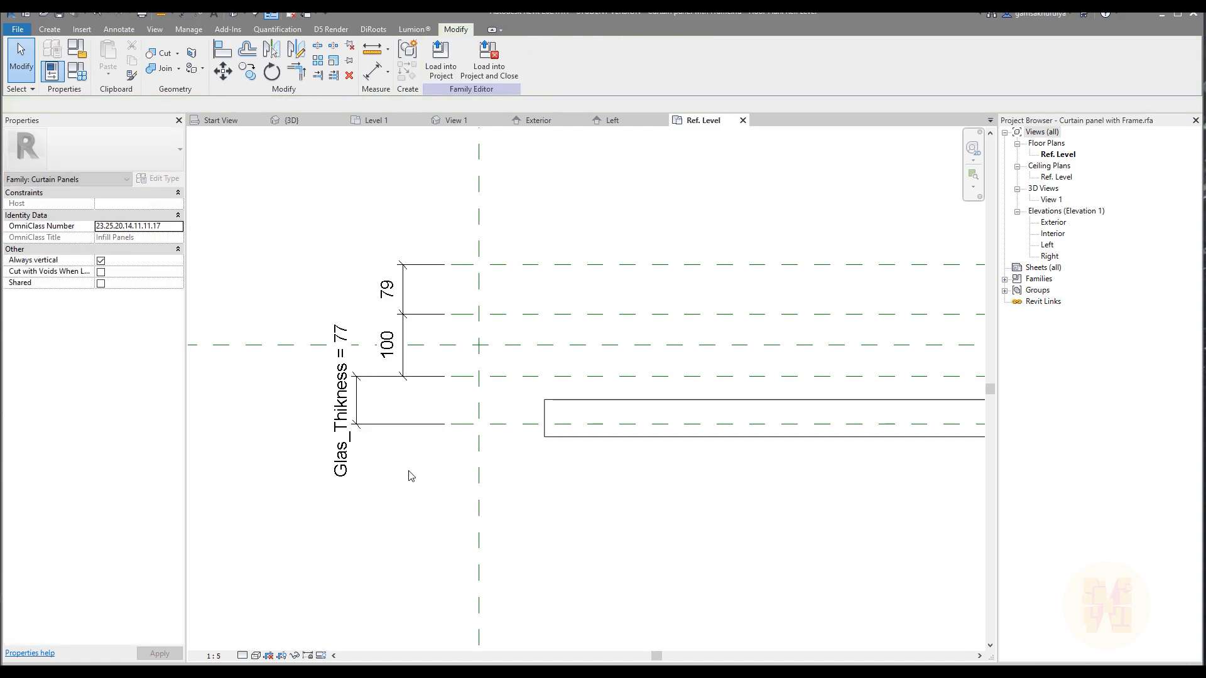
# Assign the existing Glas_Thikness parameter to the upper gap dimension.
pyautogui.click(431, 266)
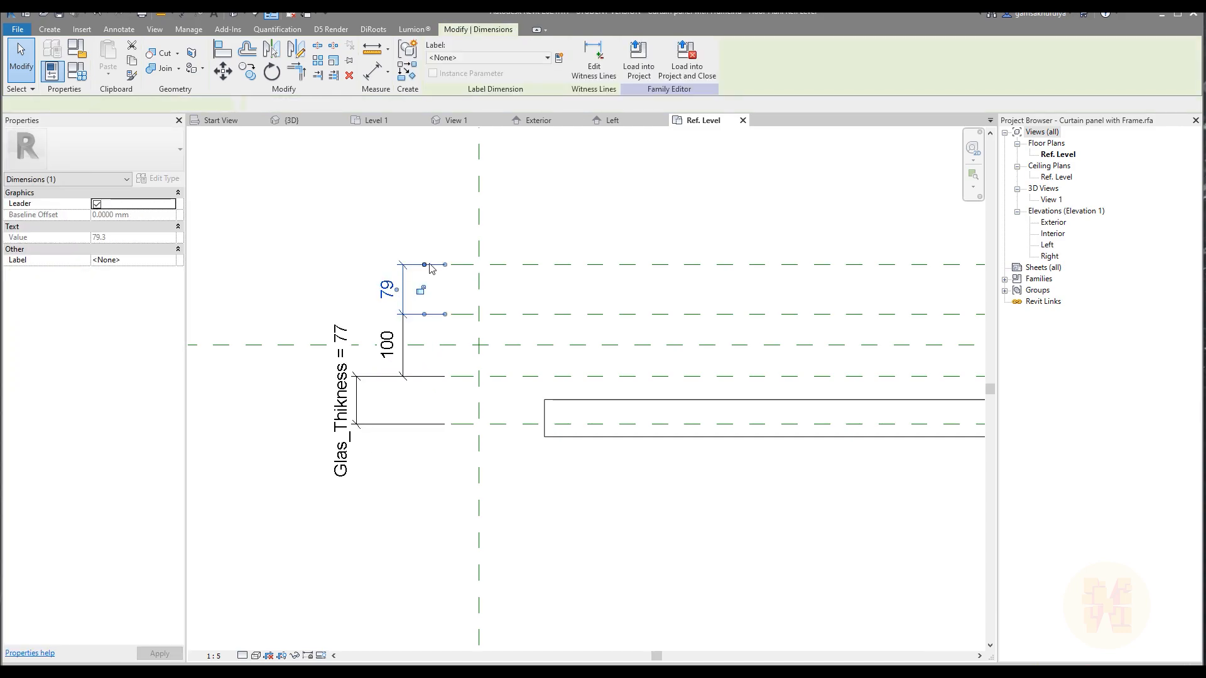
pyautogui.click(483, 58)
pyautogui.click(477, 102)
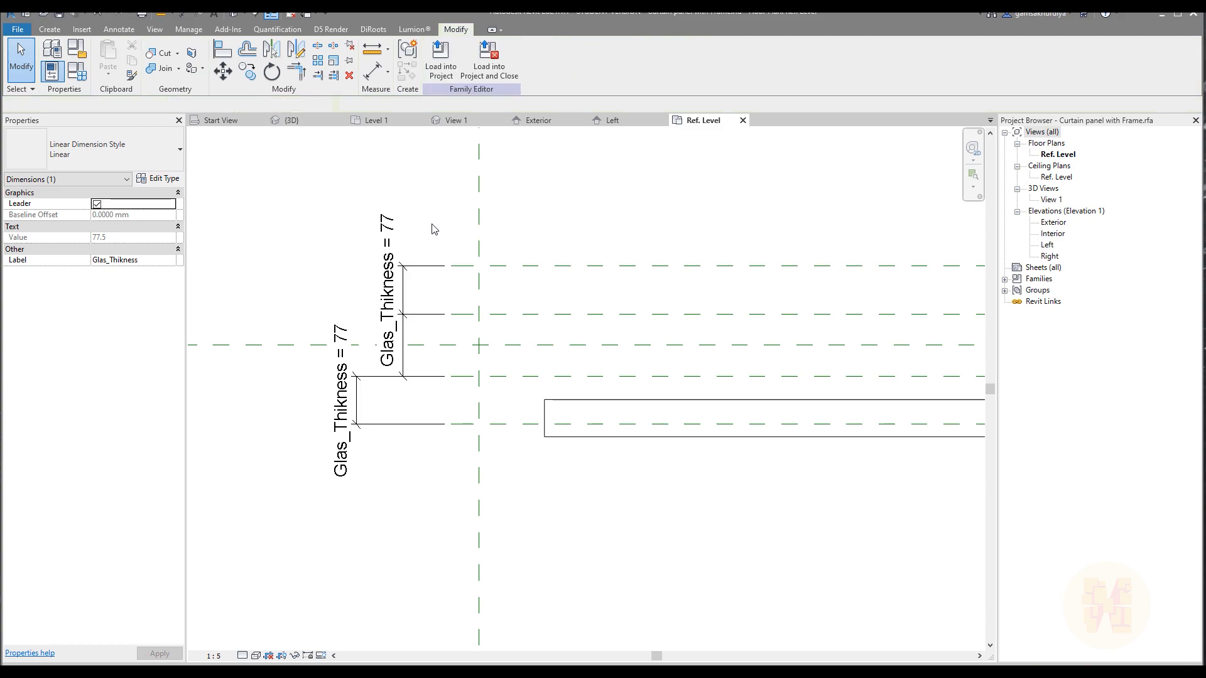
# Move the upper glass dimension line in line with the lower one and rename the Glas_Thikness parameter to Glass_Thikness.
pyautogui.moveTo(402, 278); pyautogui.dragTo(360, 276)
pyautogui.press('Escape')
pyautogui.click(77, 71)
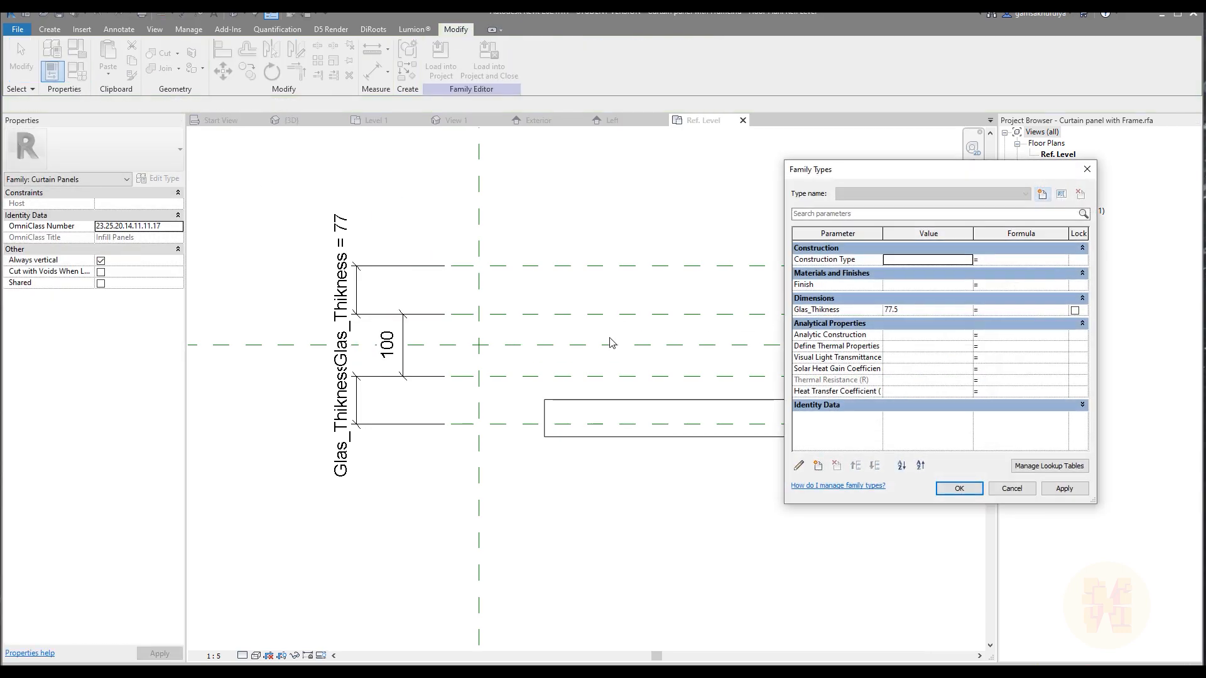
pyautogui.click(852, 315)
pyautogui.click(798, 465)
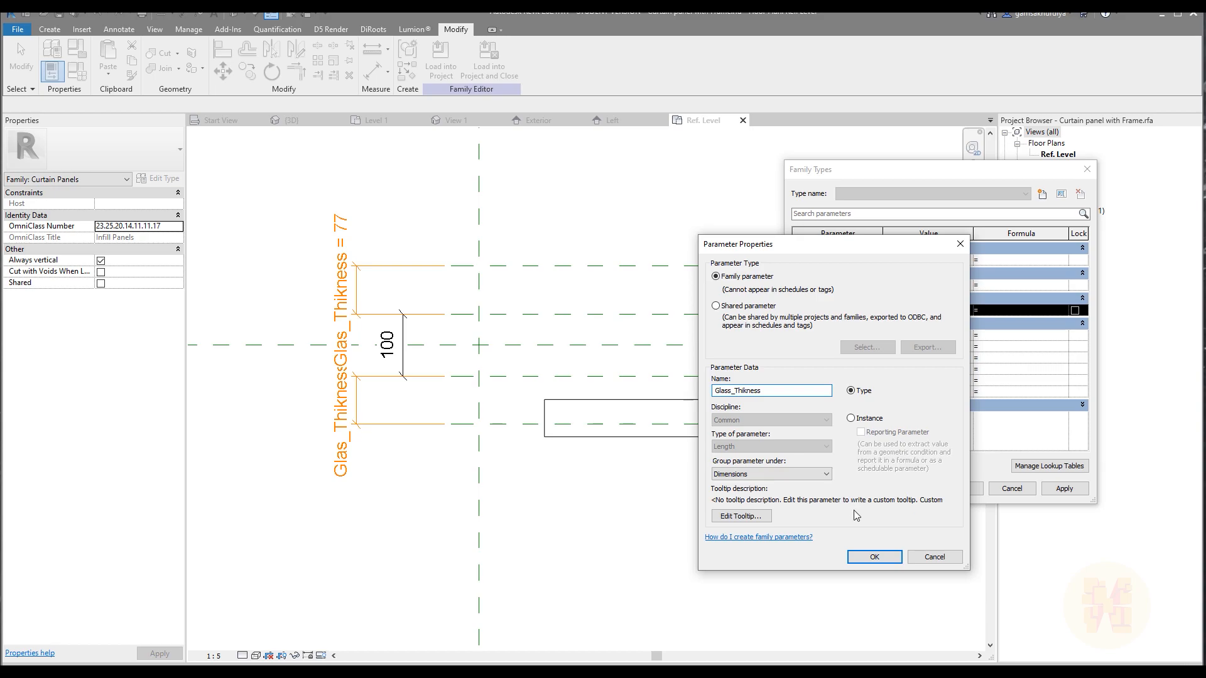
pyautogui.click(864, 557)
pyautogui.click(960, 489)
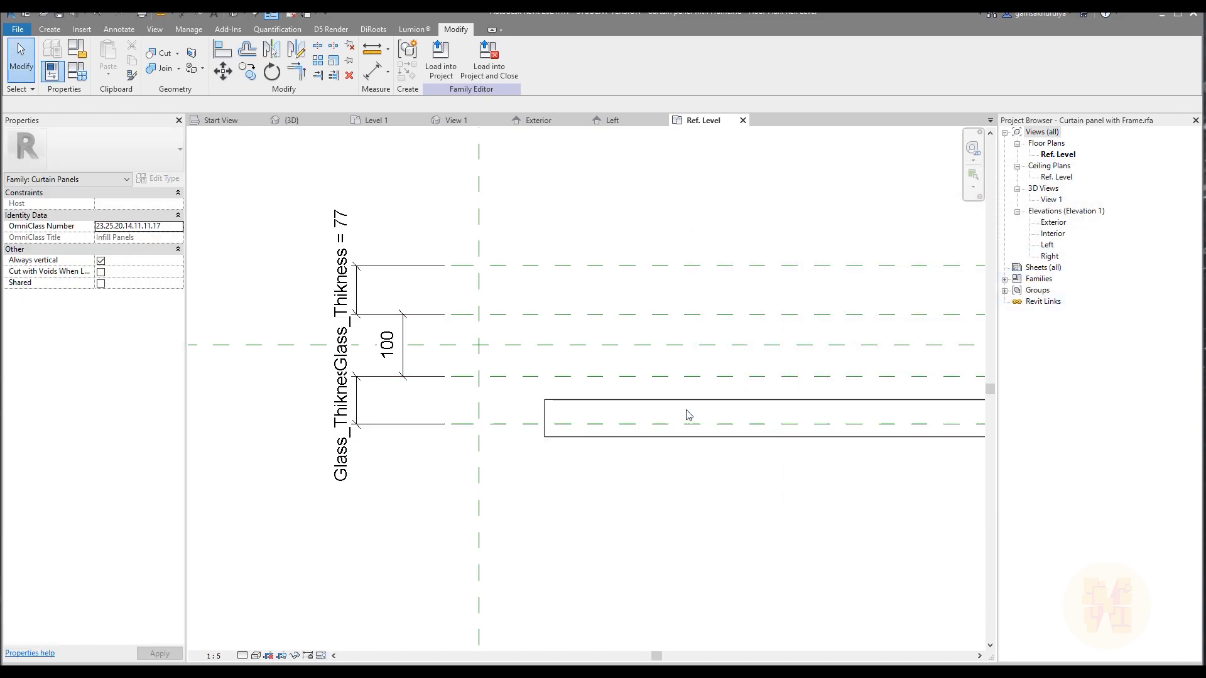
# Set the Glass_Thikness family parameter to 15.
pyautogui.scroll(-2, 689, 418)
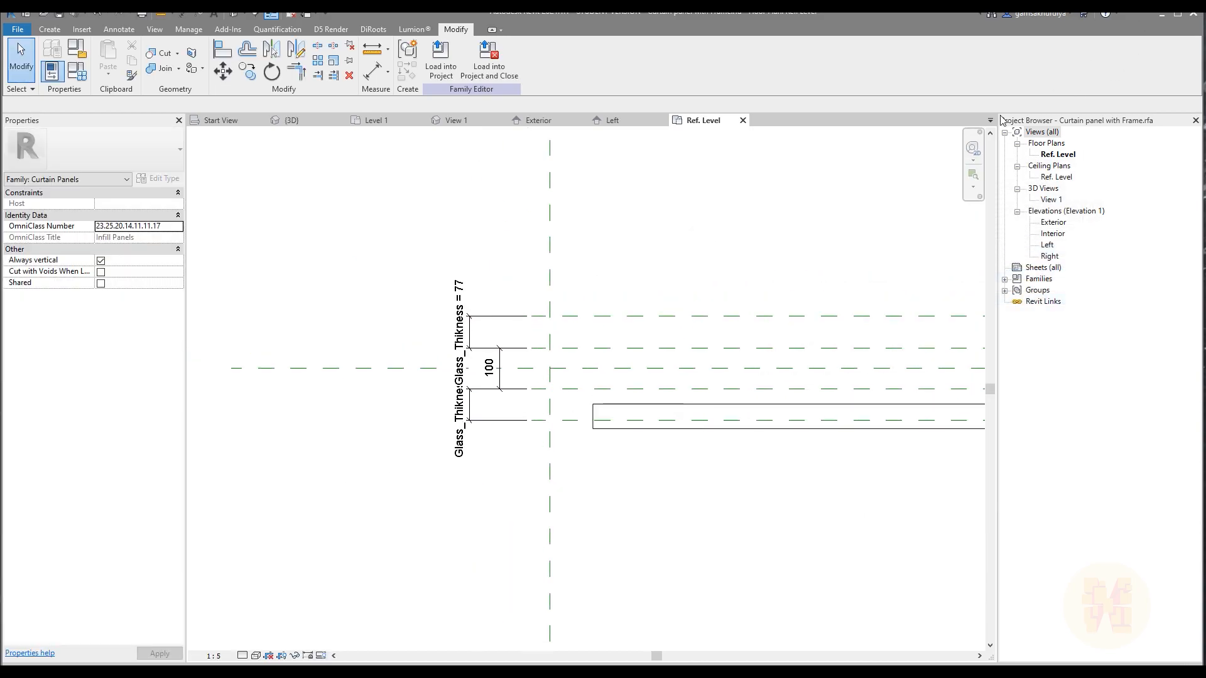
pyautogui.scroll(3, 620, 298)
pyautogui.scroll(-4, 655, 416)
pyautogui.moveTo(790, 465); pyautogui.dragTo(606, 459, button='middle')
pyautogui.click(71, 71)
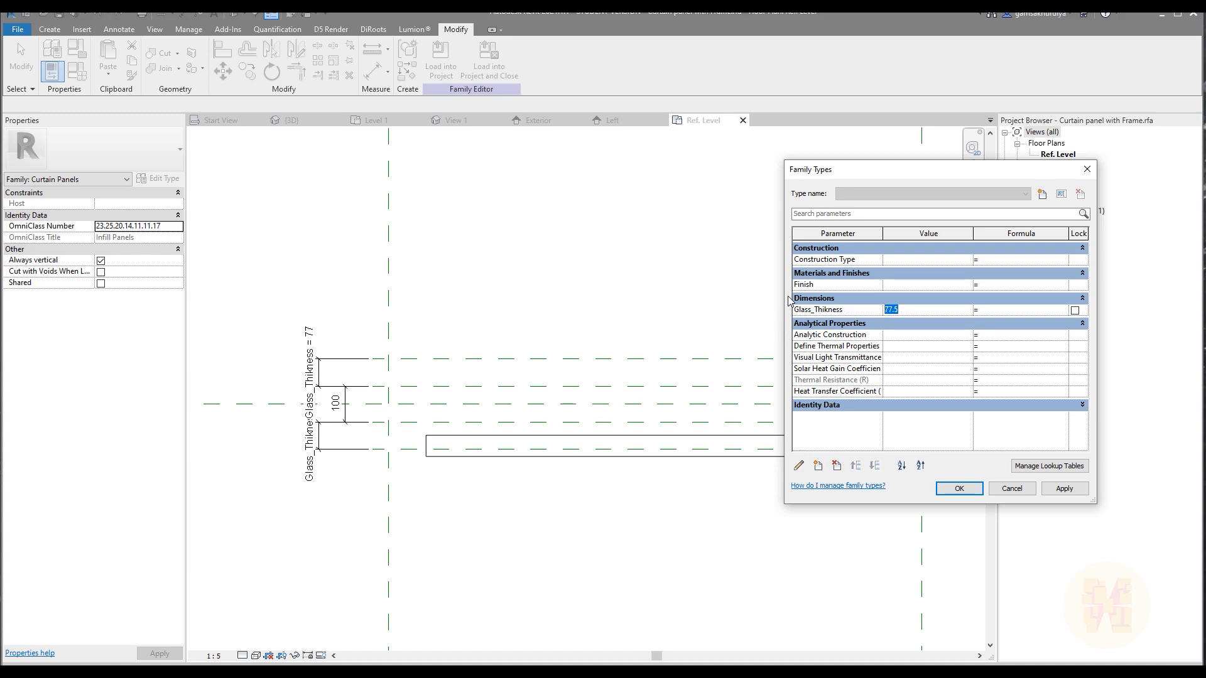
pyautogui.click(959, 491)
pyautogui.click(960, 494)
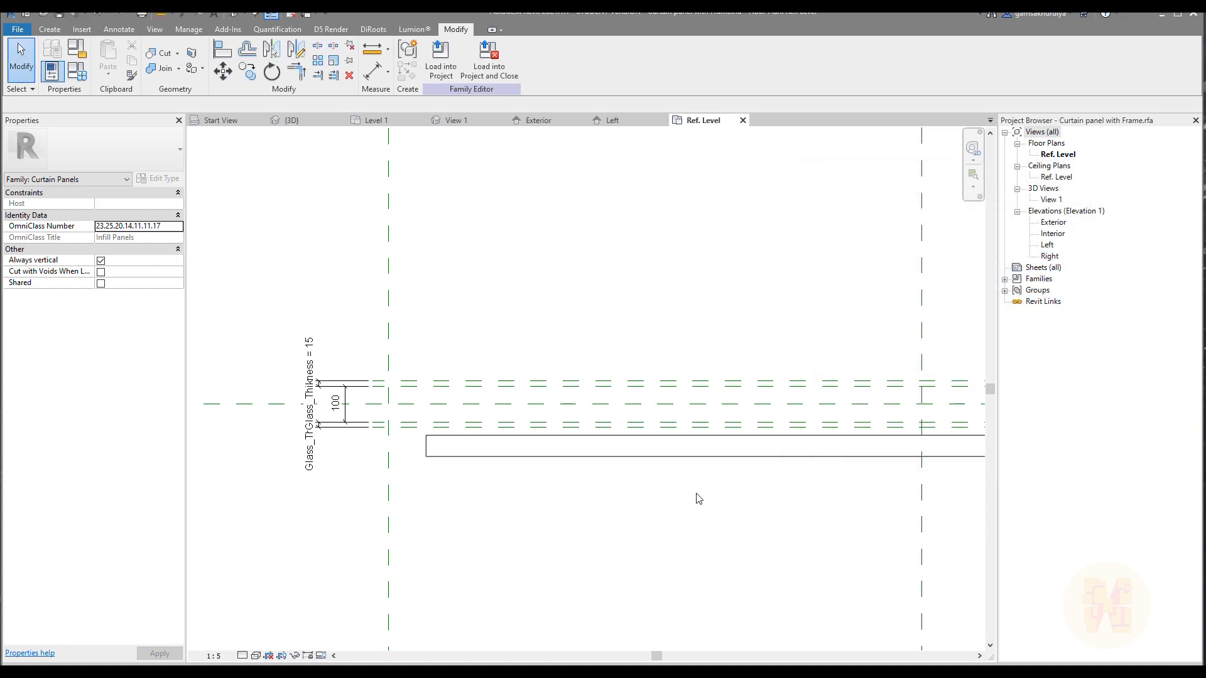
pyautogui.scroll(-5, 703, 496)
pyautogui.moveTo(738, 501); pyautogui.dragTo(489, 469, button='middle')
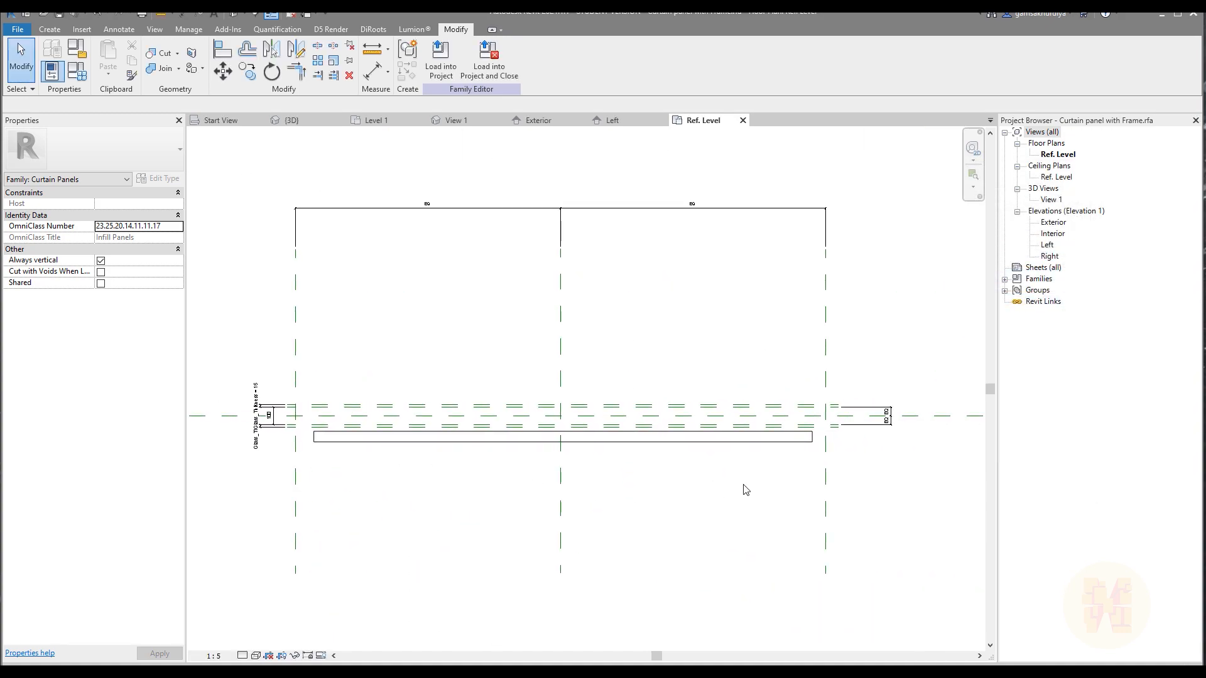
pyautogui.click(694, 442)
pyautogui.scroll(5, 352, 443)
pyautogui.click(345, 452)
pyautogui.moveTo(293, 471); pyautogui.dragTo(382, 442, button='middle')
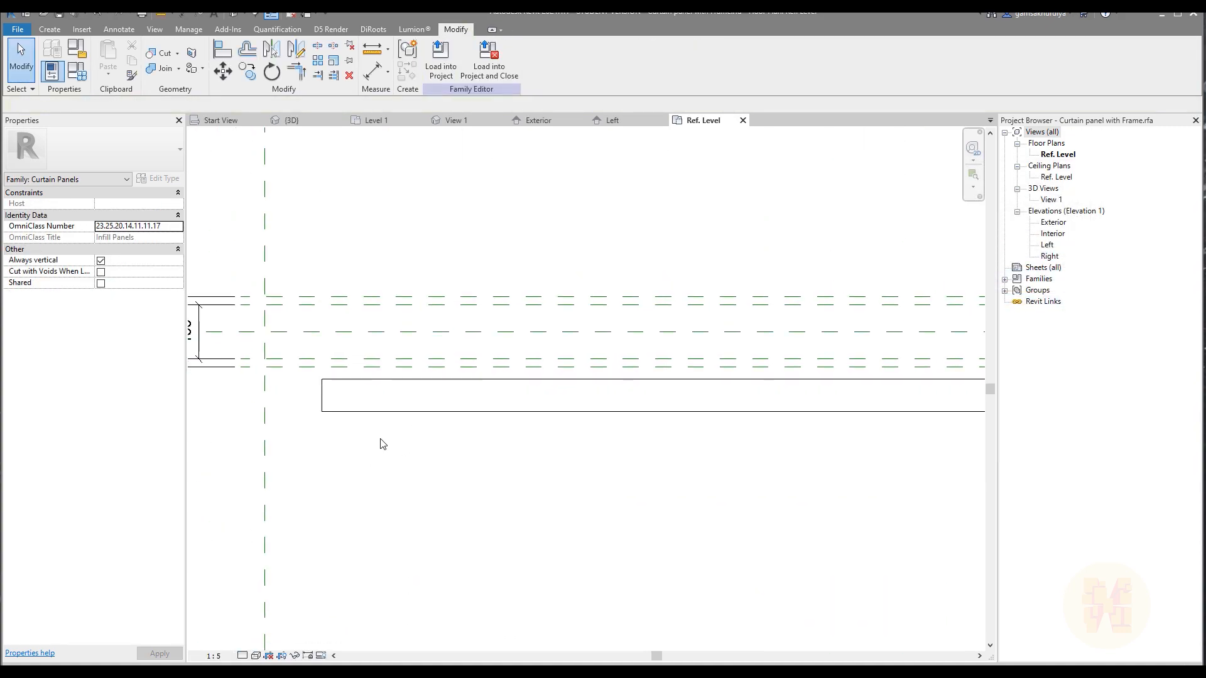
pyautogui.click(379, 411)
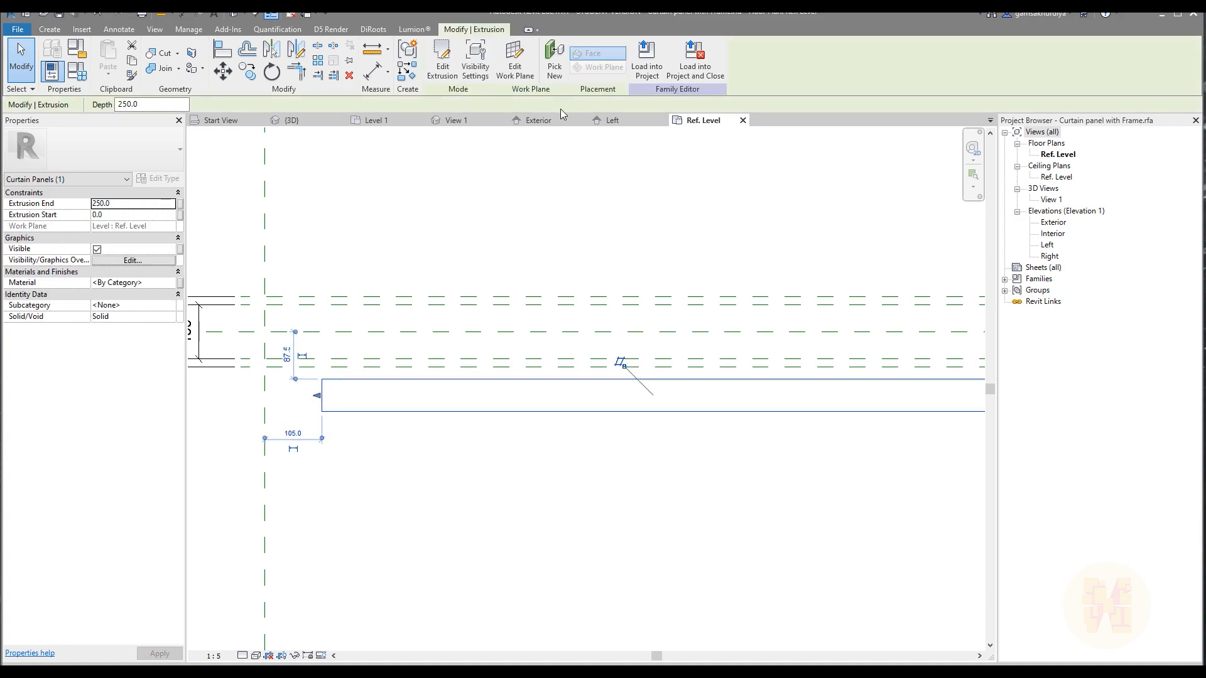
pyautogui.click(442, 60)
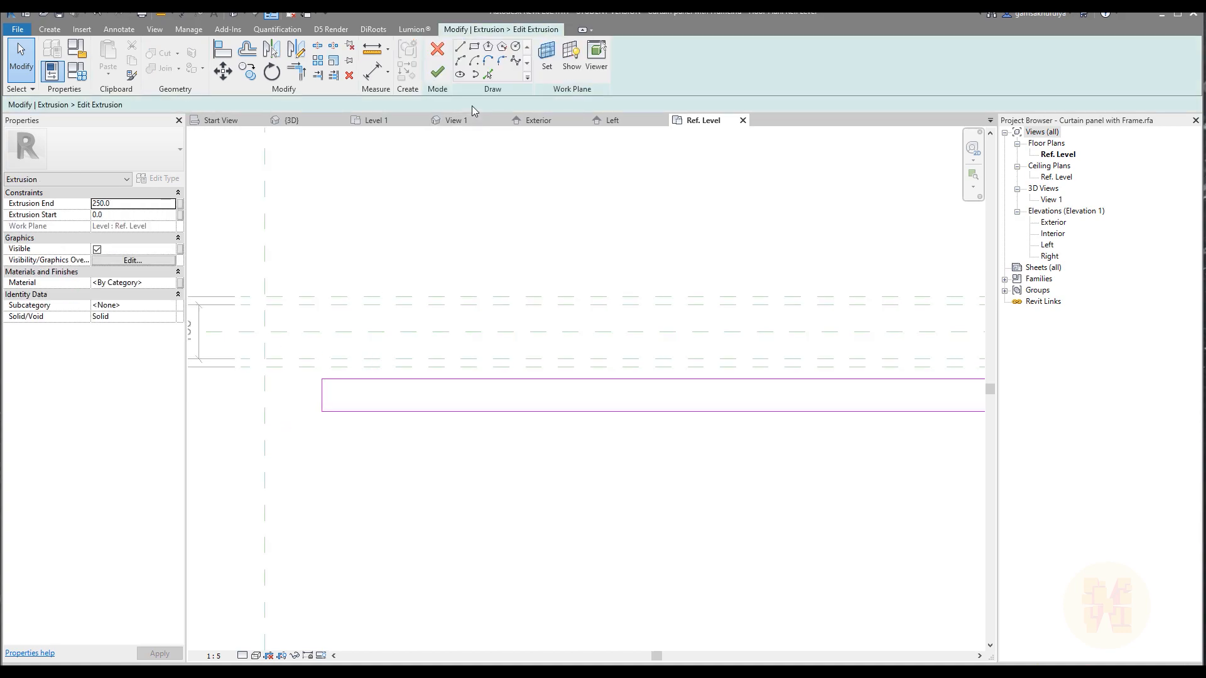
pyautogui.click(430, 51)
pyautogui.moveTo(281, 344); pyautogui.dragTo(389, 331, button='middle')
pyautogui.click(457, 275)
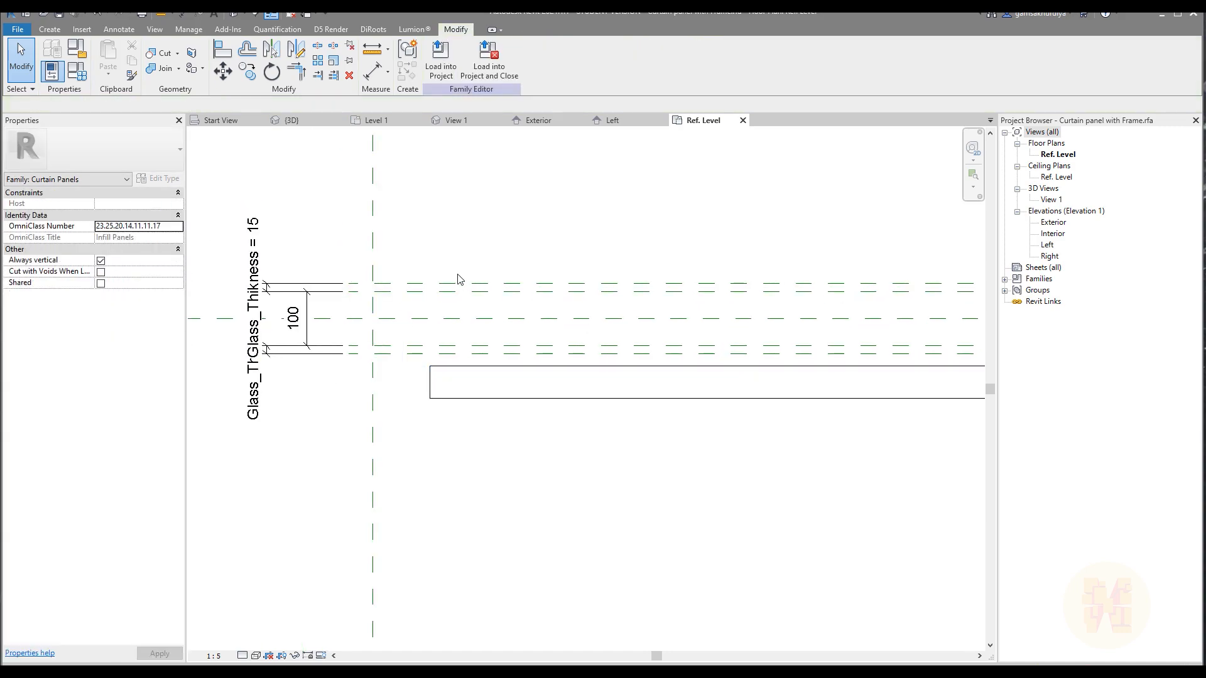
# Draw a vertical reference plane crossing the panel about 28 mm inside the left boundary plane.
pyautogui.moveTo(381, 195); pyautogui.dragTo(412, 310, button='middle')
pyautogui.click(50, 30)
pyautogui.click(713, 55)
pyautogui.click(417, 275)
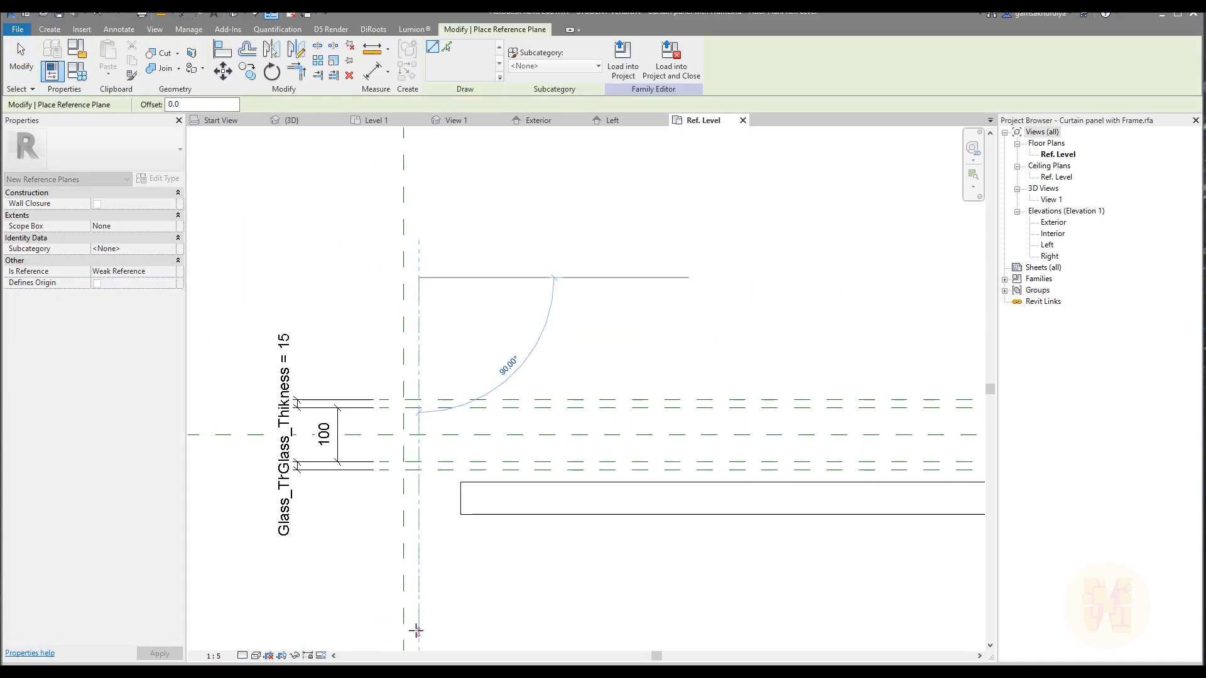
pyautogui.click(418, 555)
# Draw a matching vertical reference plane about 58 mm inside the right boundary plane.
pyautogui.scroll(-2, 460, 470)
pyautogui.moveTo(643, 444); pyautogui.dragTo(317, 435, button='middle')
pyautogui.scroll(2, 519, 393)
pyautogui.scroll(-3, 603, 377)
pyautogui.moveTo(761, 363); pyautogui.dragTo(574, 361, button='middle')
pyautogui.scroll(2, 574, 361)
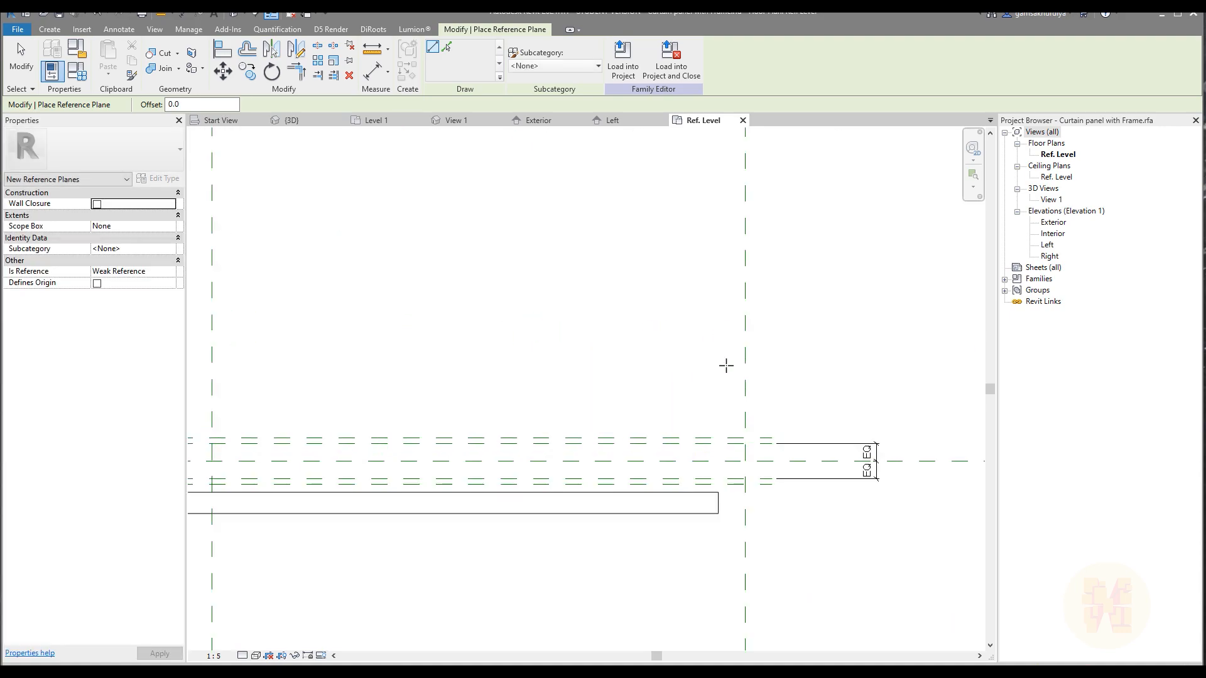
pyautogui.click(724, 350)
pyautogui.scroll(-2, 733, 549)
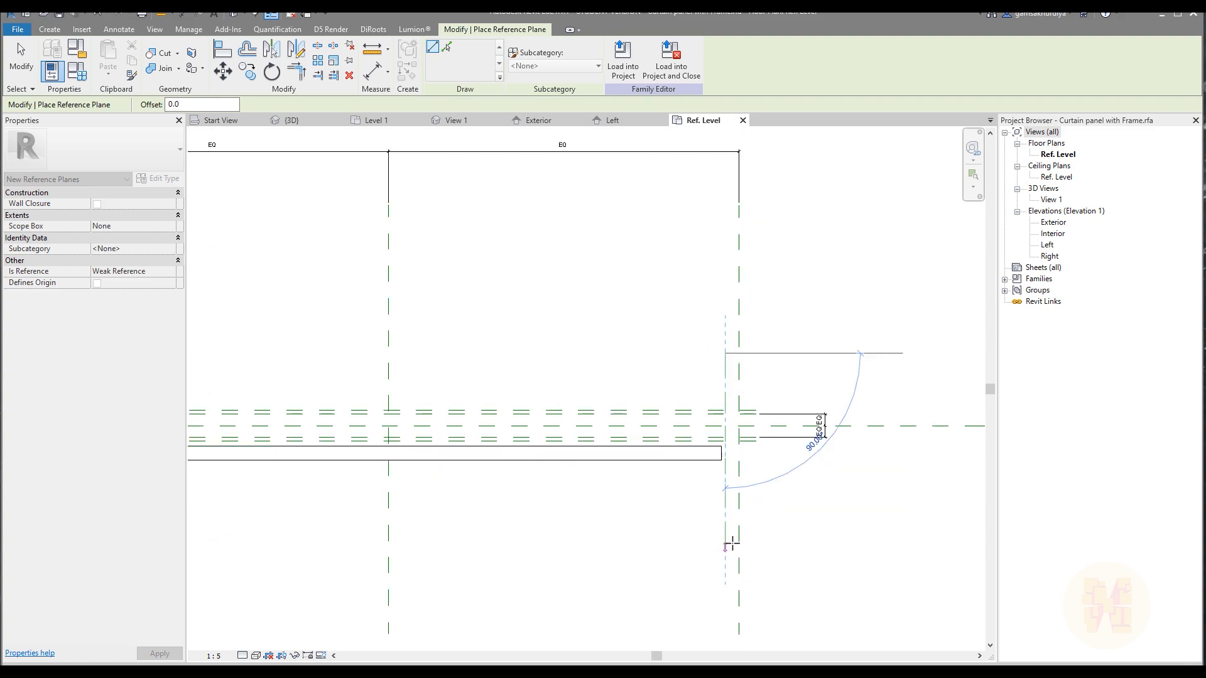
pyautogui.press('Escape')
pyautogui.press('Escape')
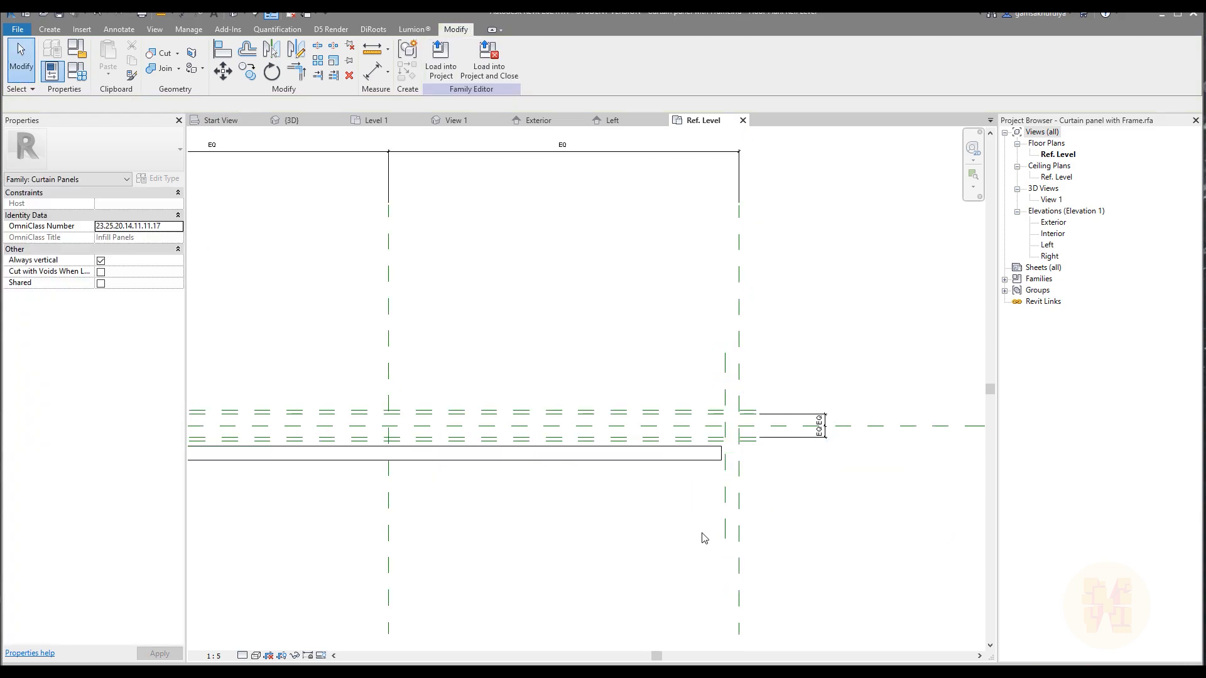
# Dimension the gap between each new vertical reference plane and its neighbouring boundary plane, on the right and left sides.
pyautogui.scroll(2, 704, 539)
pyautogui.press('d')
pyautogui.press('i')
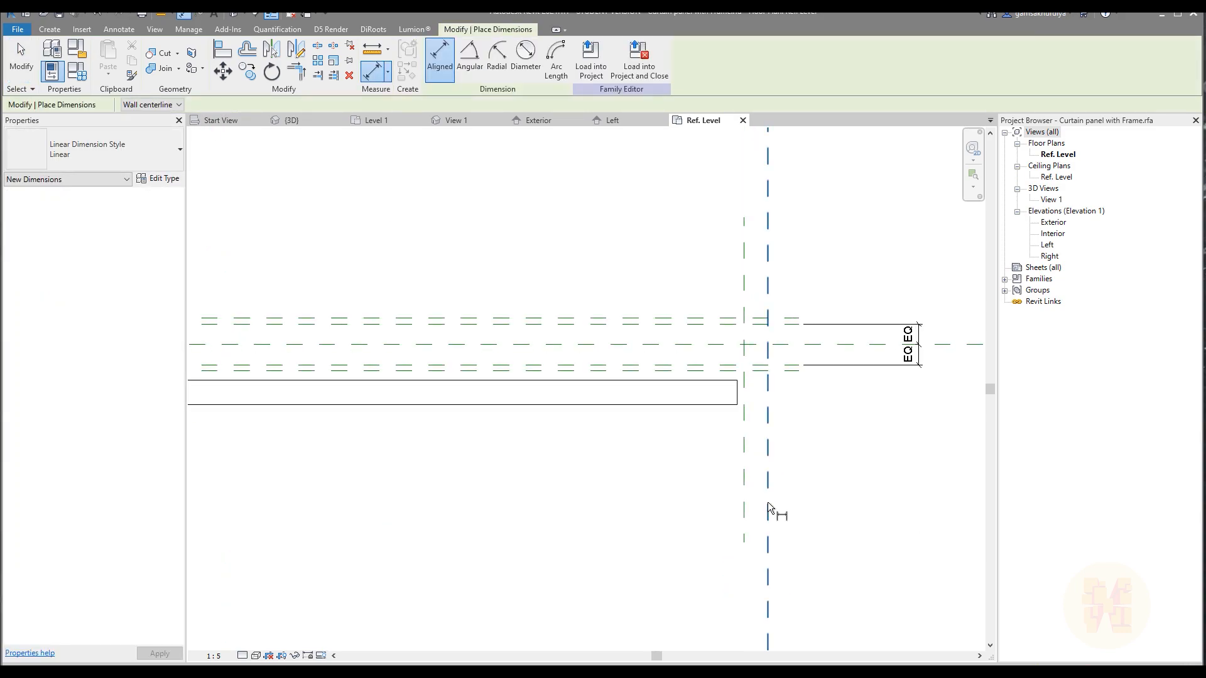
pyautogui.click(718, 566)
pyautogui.scroll(-4, 587, 525)
pyautogui.moveTo(189, 536); pyautogui.dragTo(475, 404, button='middle')
pyautogui.scroll(3, 390, 377)
pyautogui.click(243, 348)
pyautogui.click(251, 348)
pyautogui.click(254, 416)
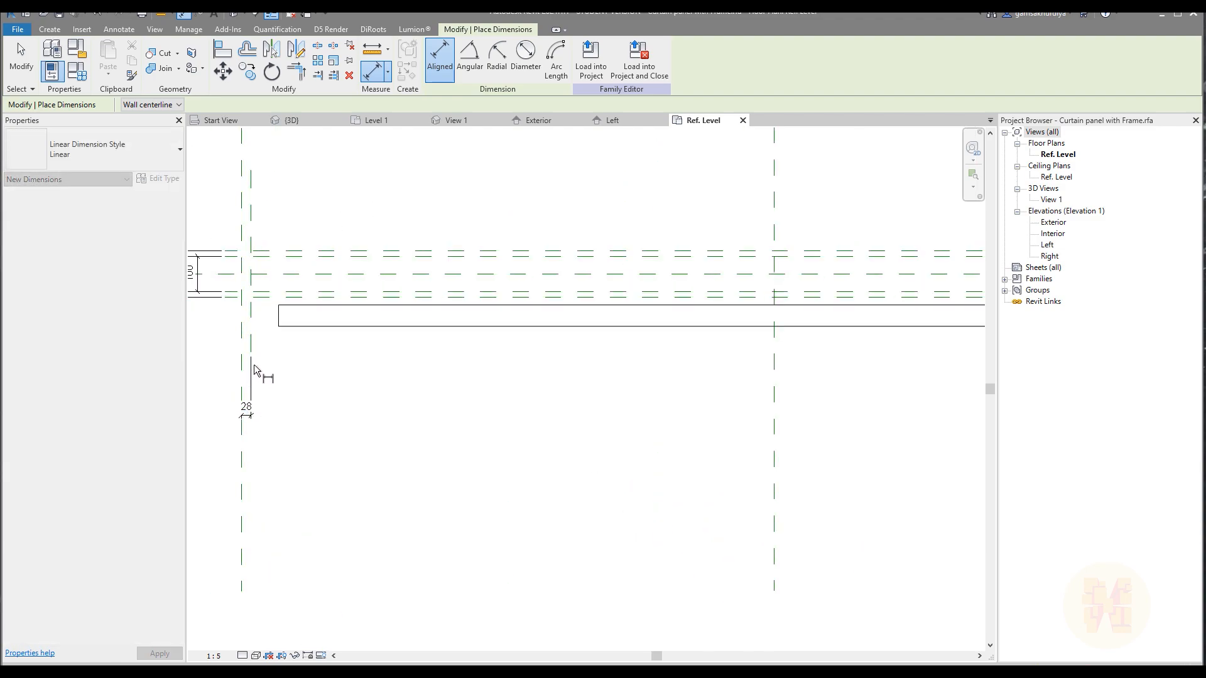
pyautogui.press('Escape')
pyautogui.press('Escape')
# Extend the lower end of the new left reference plane to the level of the new right plane's lower end.
pyautogui.click(251, 345)
pyautogui.moveTo(251, 353); pyautogui.dragTo(952, 438)
pyautogui.scroll(-3, 505, 398)
pyautogui.click(480, 423)
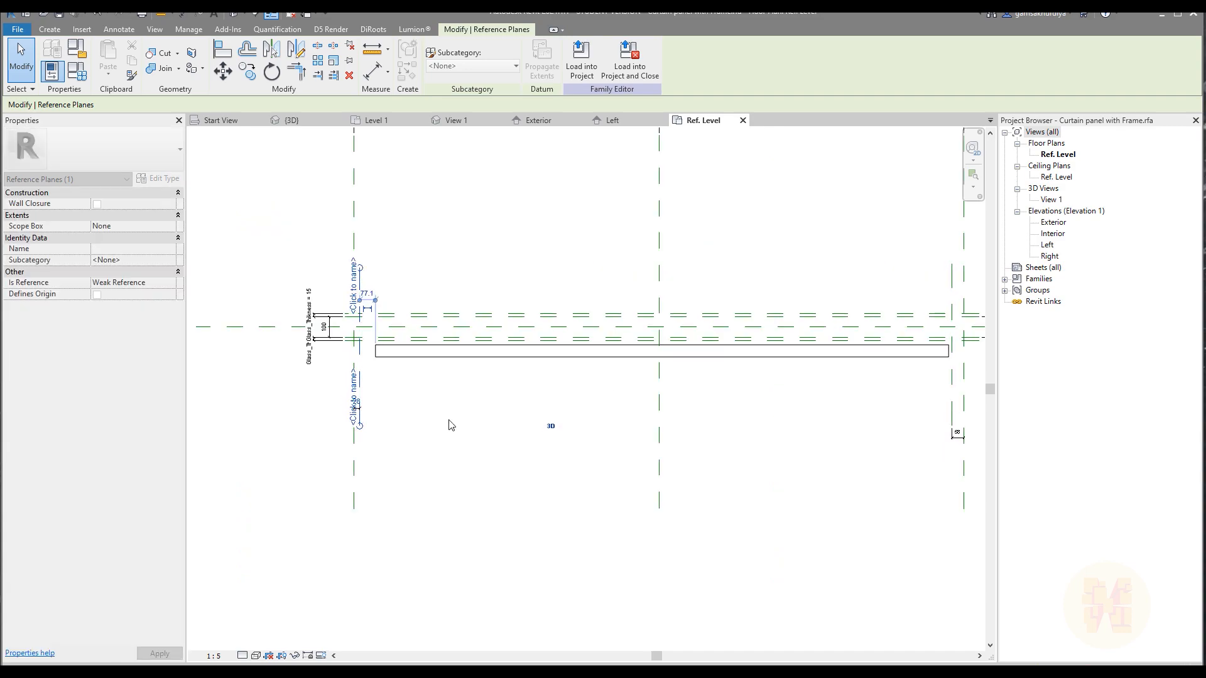
# Move the left gap dimension line down to about the level of the right gap dimension.
pyautogui.scroll(3, 352, 422)
pyautogui.click(327, 398)
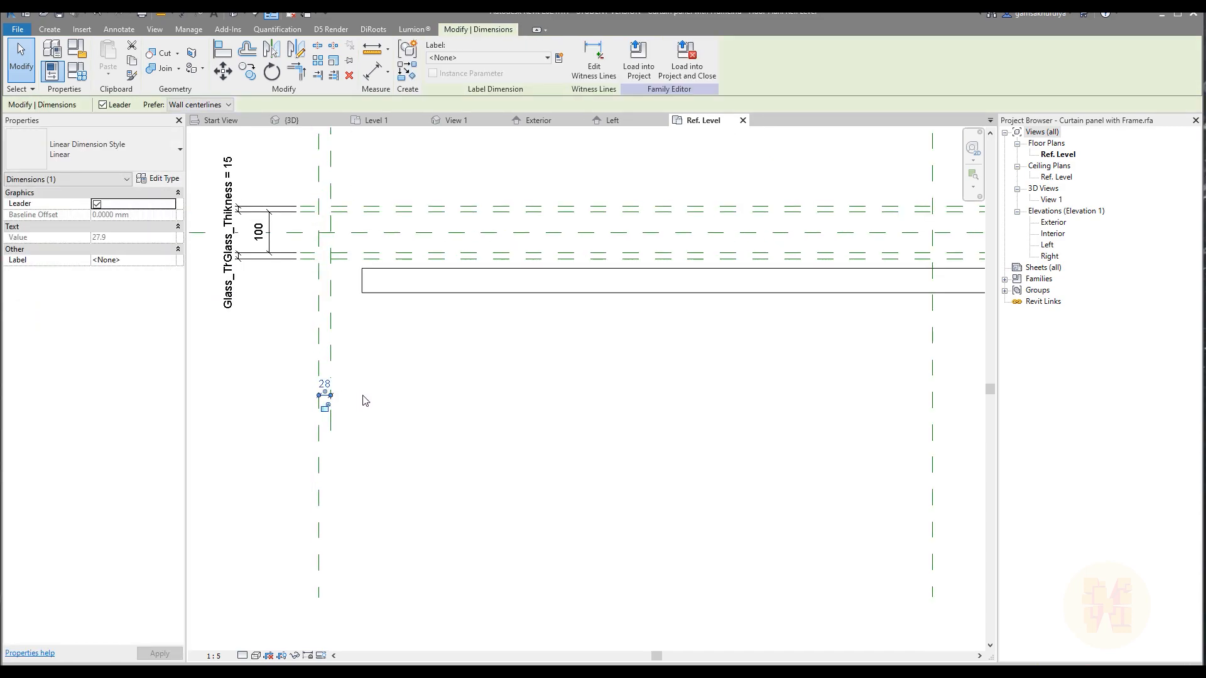
pyautogui.scroll(3, 368, 406)
pyautogui.moveTo(326, 377); pyautogui.dragTo(330, 587)
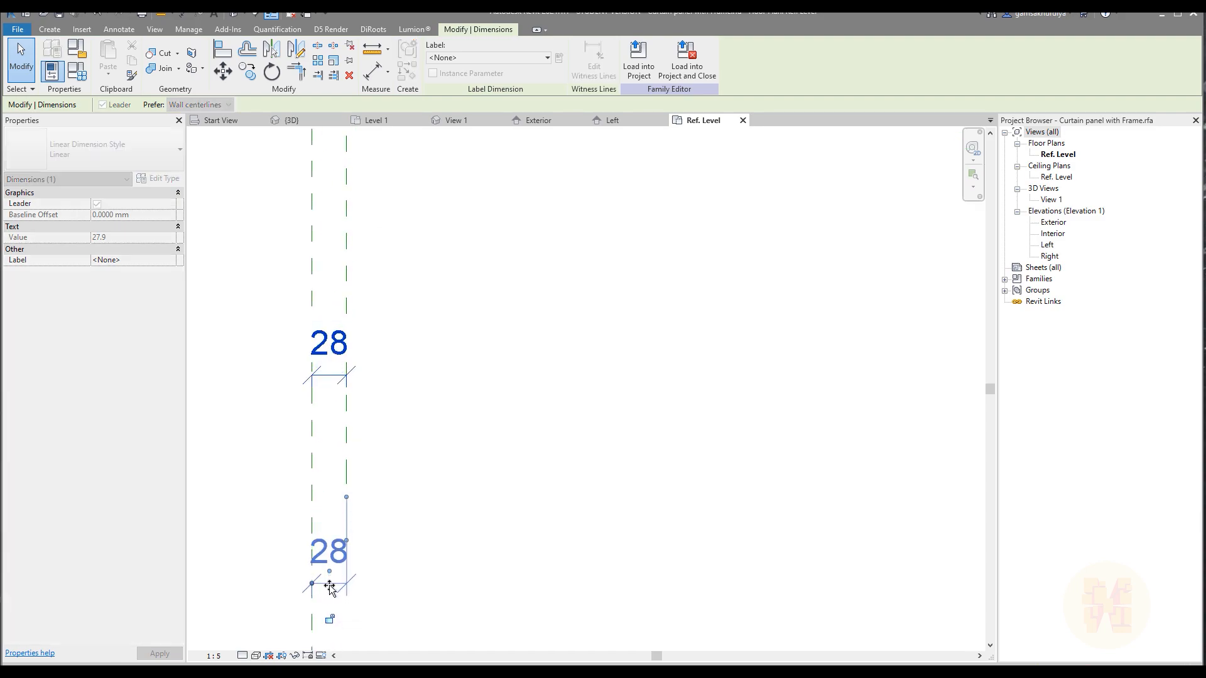
pyautogui.click(530, 477)
# Adjust the upper end of the new left reference plane to line up with the new right plane's upper end.
pyautogui.scroll(-5, 530, 475)
pyautogui.moveTo(795, 369)
pyautogui.mouseDown(button='middle')
pyautogui.moveTo(536, 466)
pyautogui.moveTo(415, 462)
pyautogui.moveTo(595, 423)
pyautogui.moveTo(567, 426)
pyautogui.mouseUp(button='middle')
pyautogui.scroll(-3, 420, 450)
pyautogui.scroll(1, 572, 370)
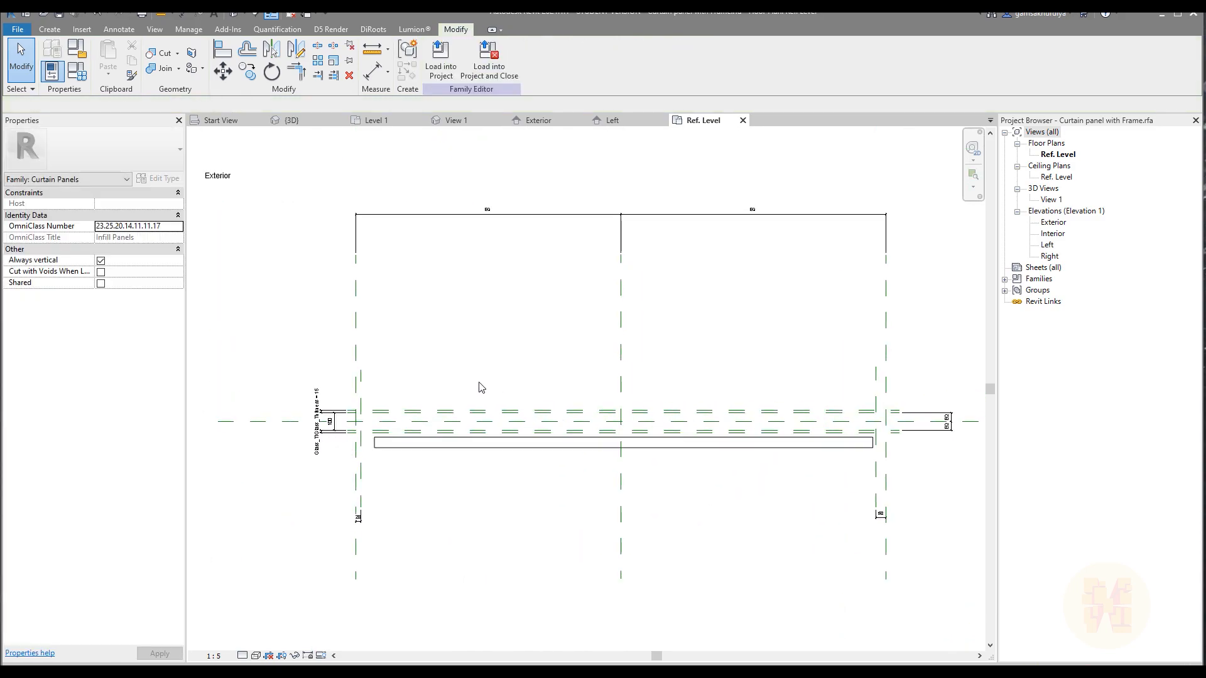
pyautogui.click(362, 376)
pyautogui.click(362, 376)
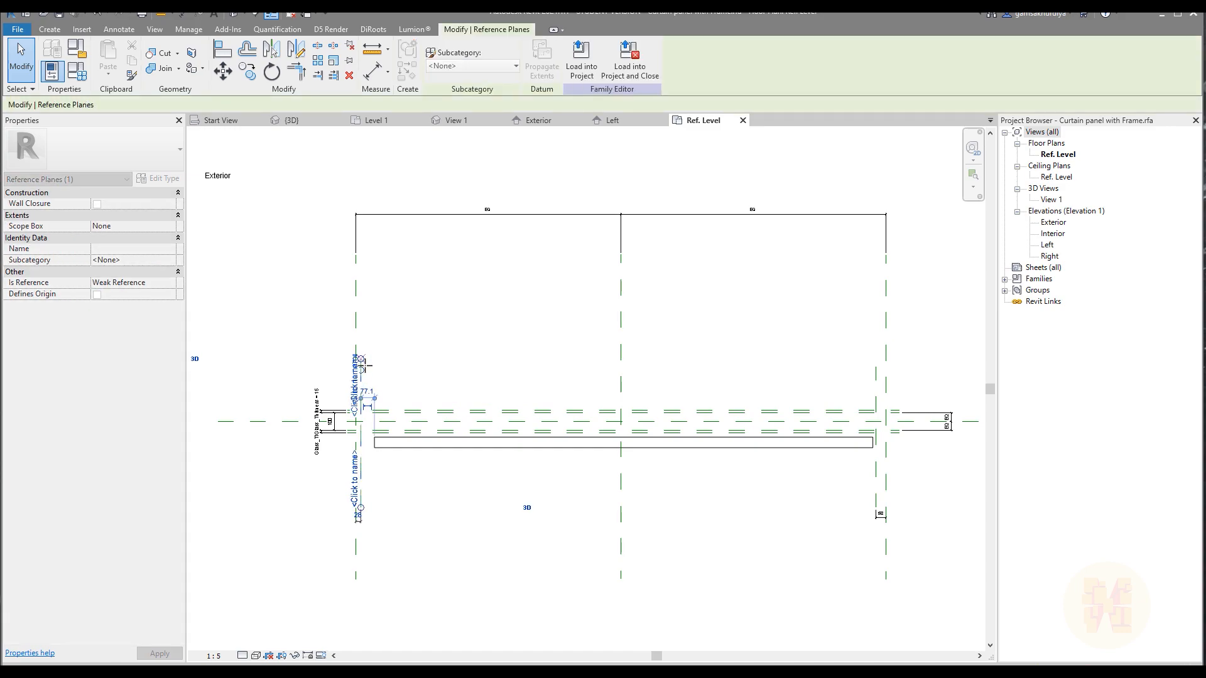
pyautogui.click(441, 351)
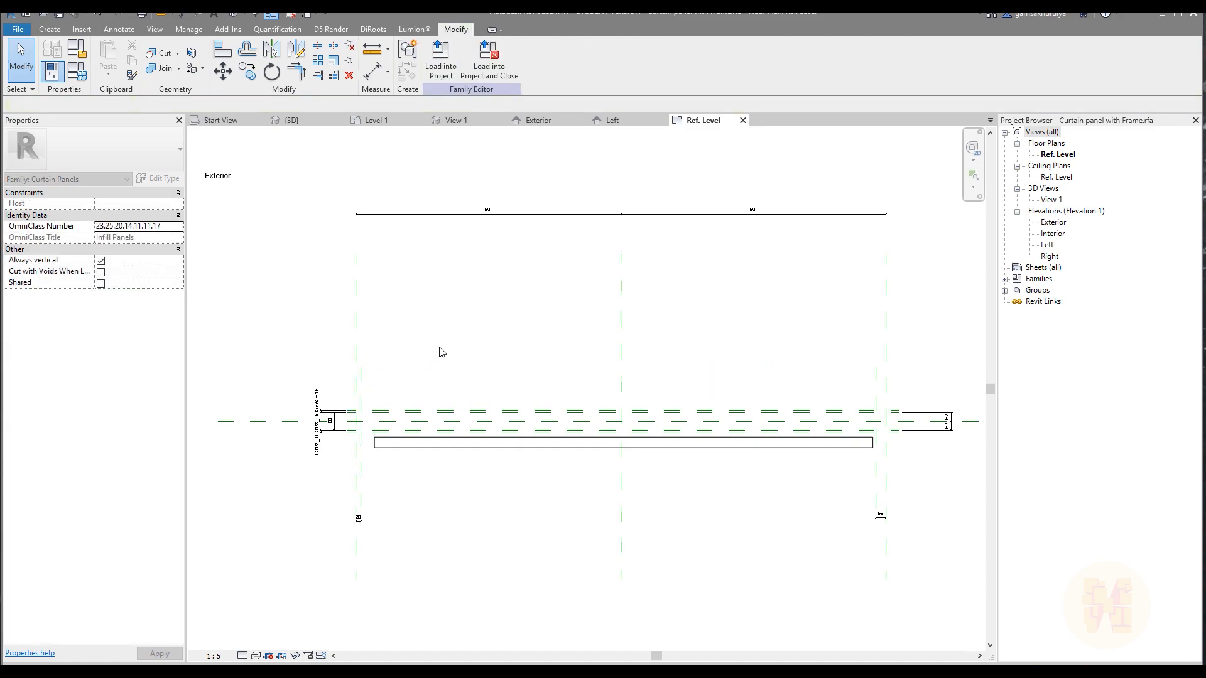
# Label the right gap dimension with a new type-based family parameter named Frame_Thikness, grouped under Dimensions.
pyautogui.moveTo(666, 521); pyautogui.dragTo(369, 455, button='middle')
pyautogui.scroll(2, 696, 464)
pyautogui.scroll(2, 530, 468)
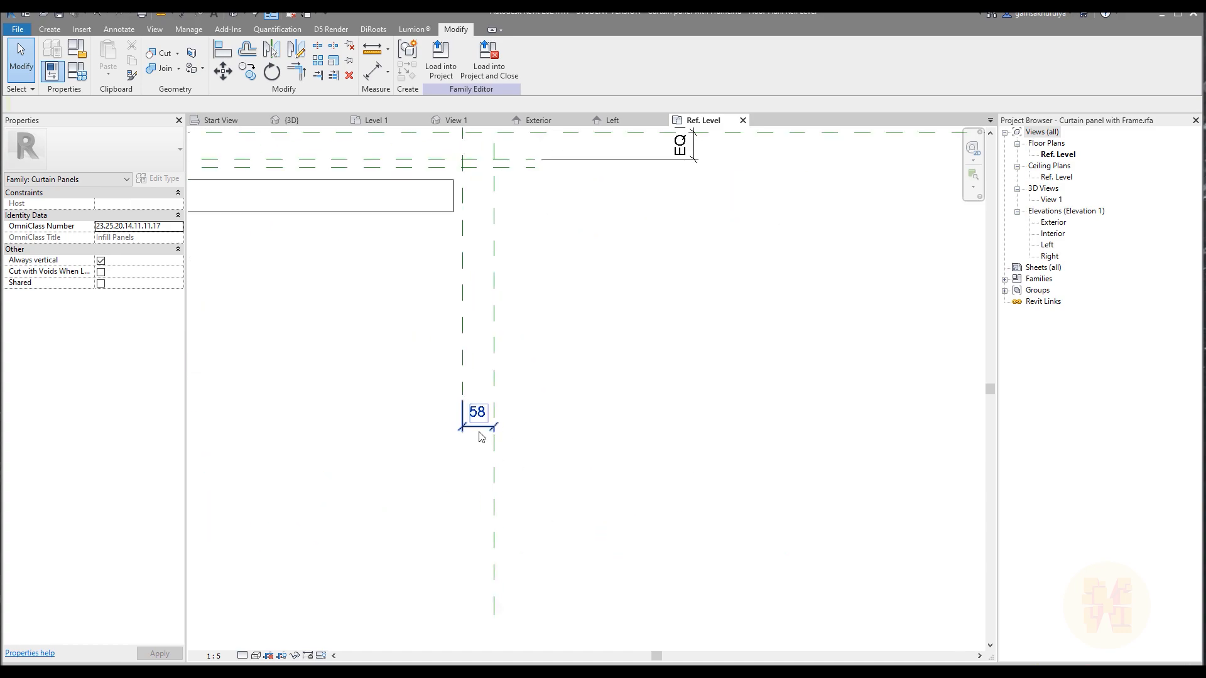
pyautogui.click(481, 435)
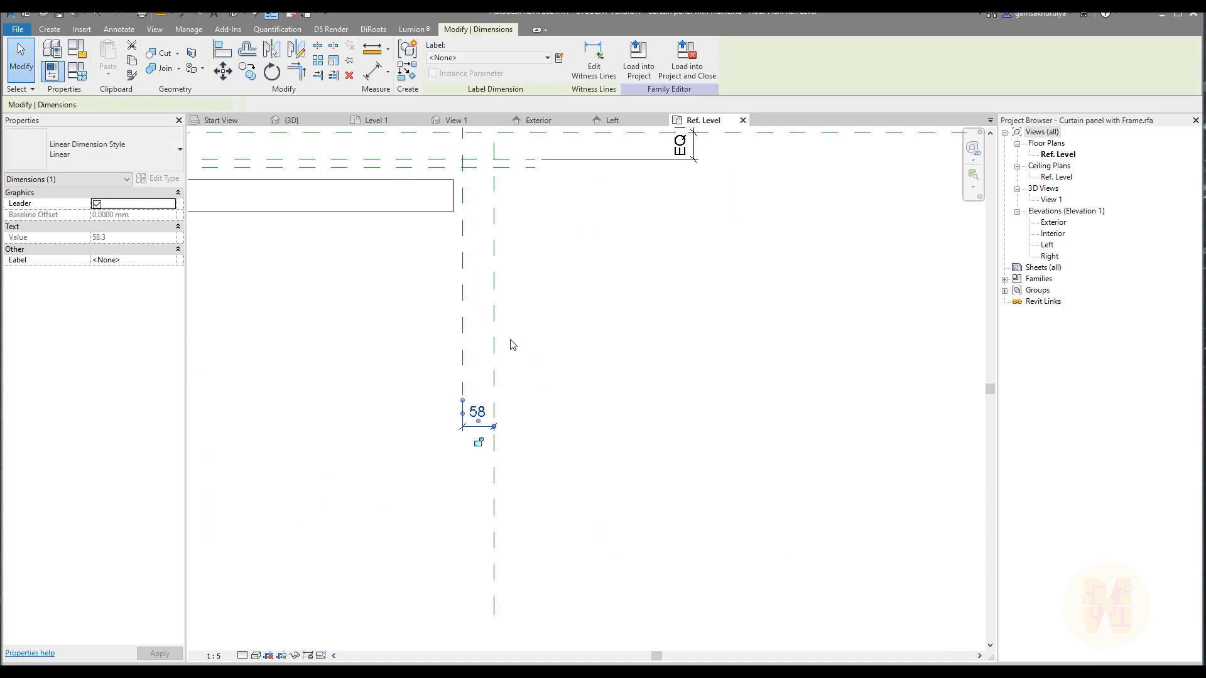
pyautogui.click(560, 58)
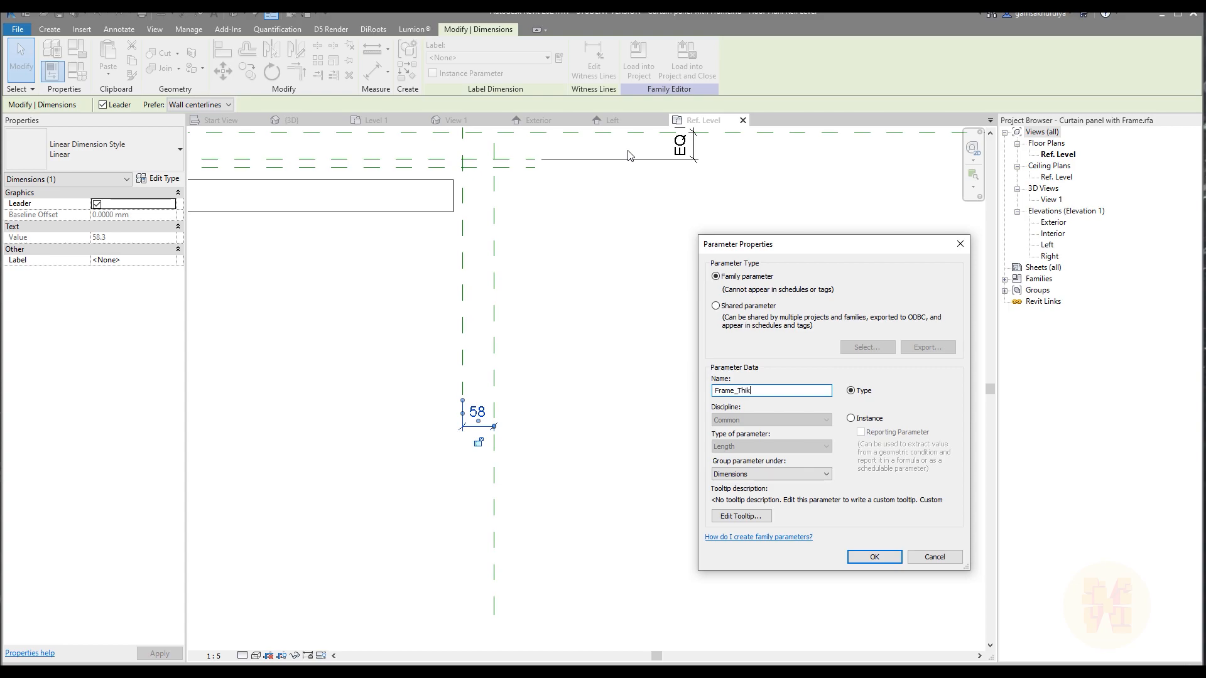
pyautogui.press('Return')
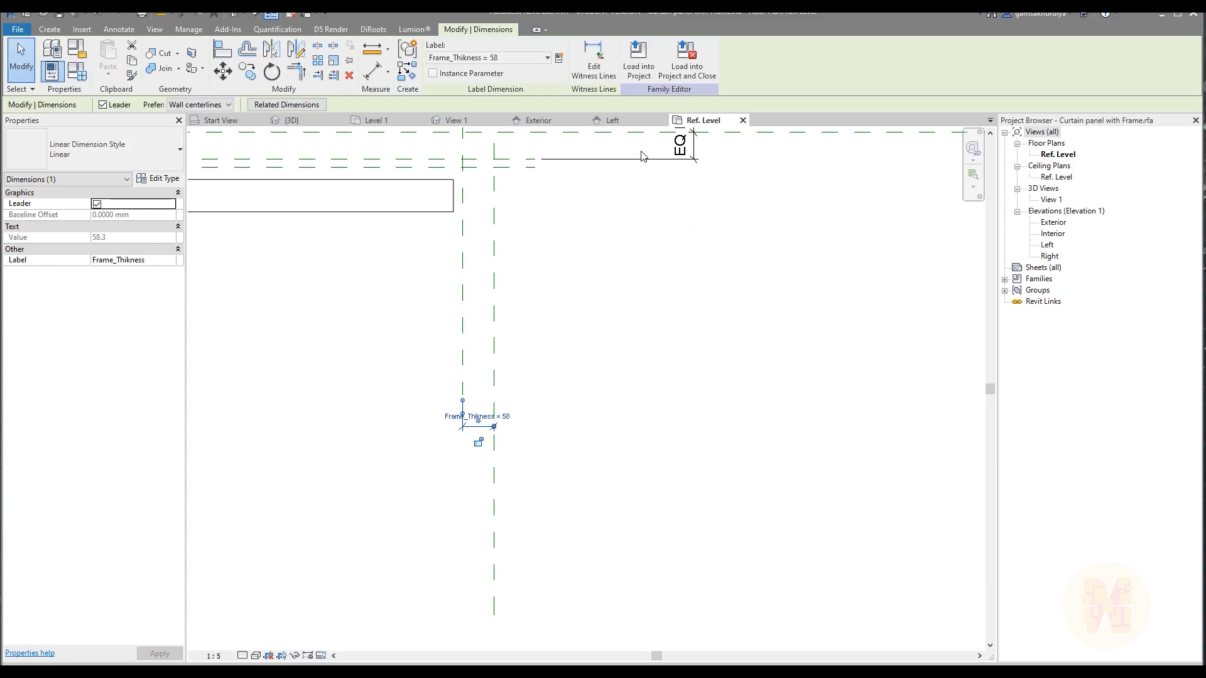
pyautogui.click(660, 520)
# Set the Frame_Thikness family parameter to 55.
pyautogui.scroll(-3, 657, 512)
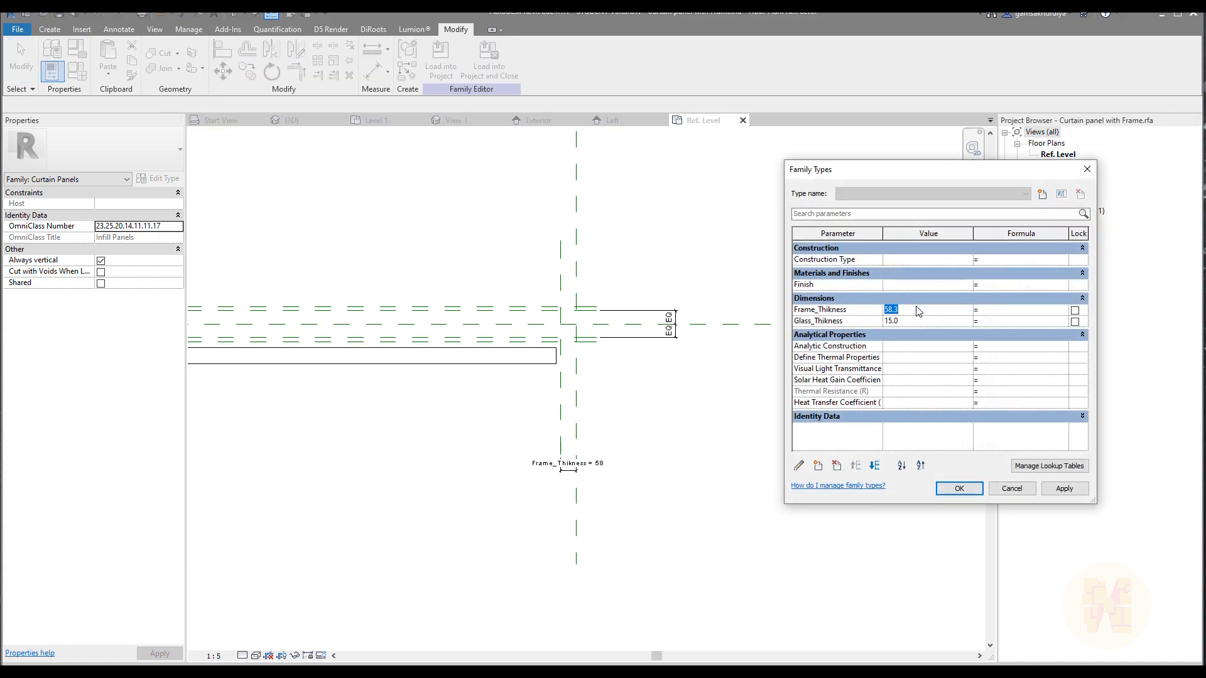
pyautogui.click(957, 489)
pyautogui.moveTo(757, 450); pyautogui.dragTo(341, 451, button='middle')
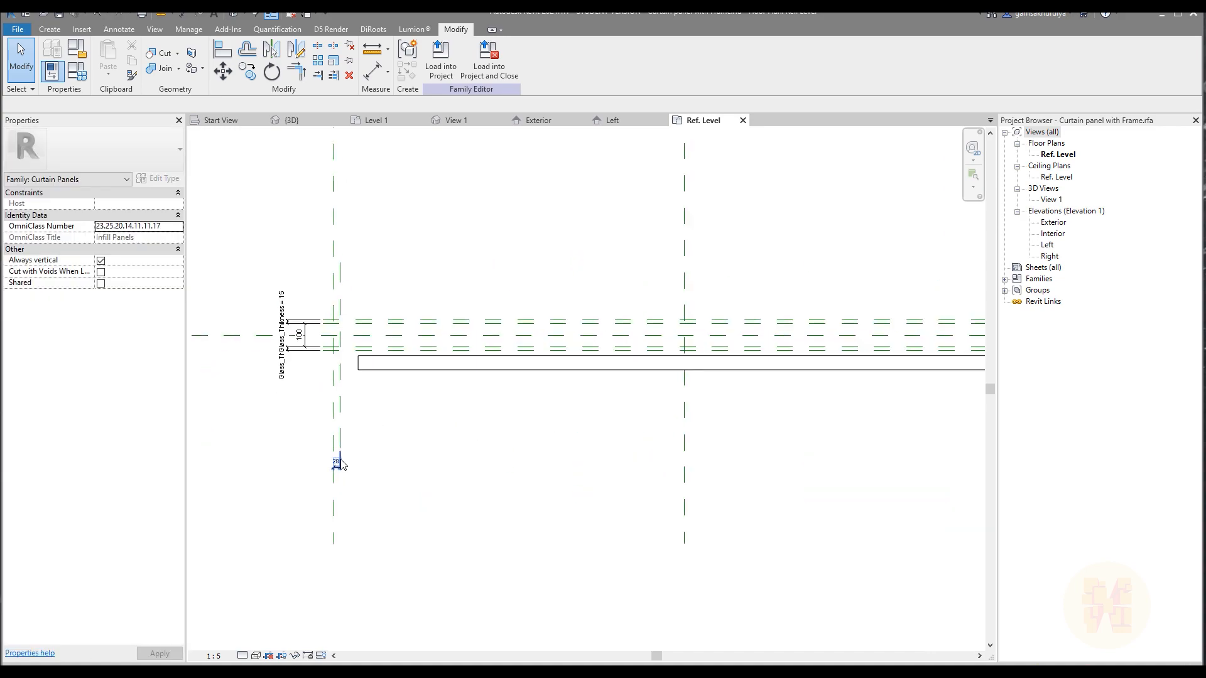
pyautogui.click(339, 463)
pyautogui.click(77, 70)
pyautogui.click(941, 310)
pyautogui.click(977, 484)
# Assign the existing Frame_Thikness parameter to the left gap dimension.
pyautogui.scroll(2, 352, 459)
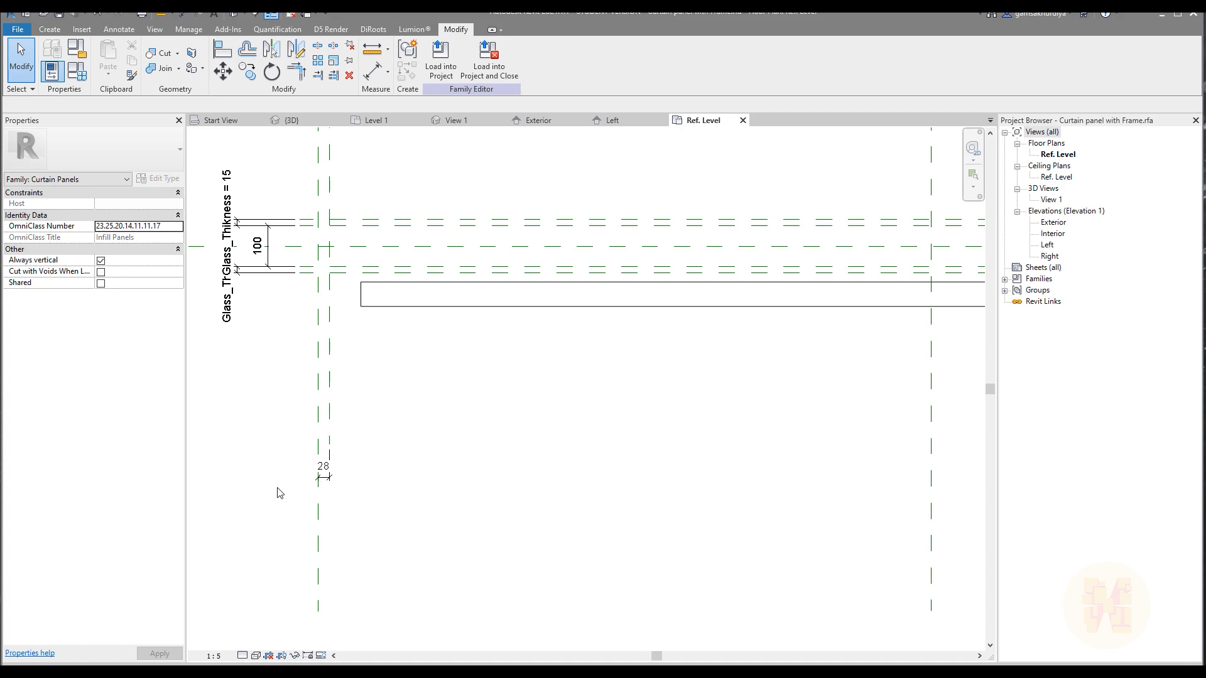
pyautogui.click(321, 478)
pyautogui.click(461, 57)
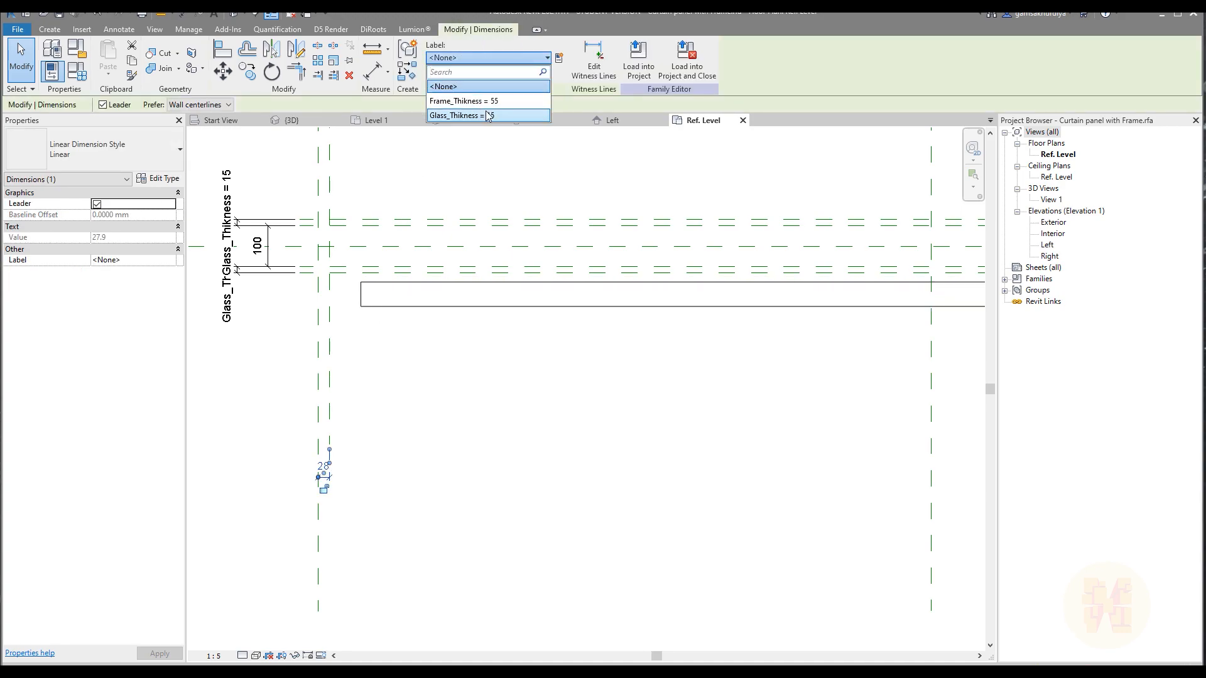
pyautogui.click(542, 383)
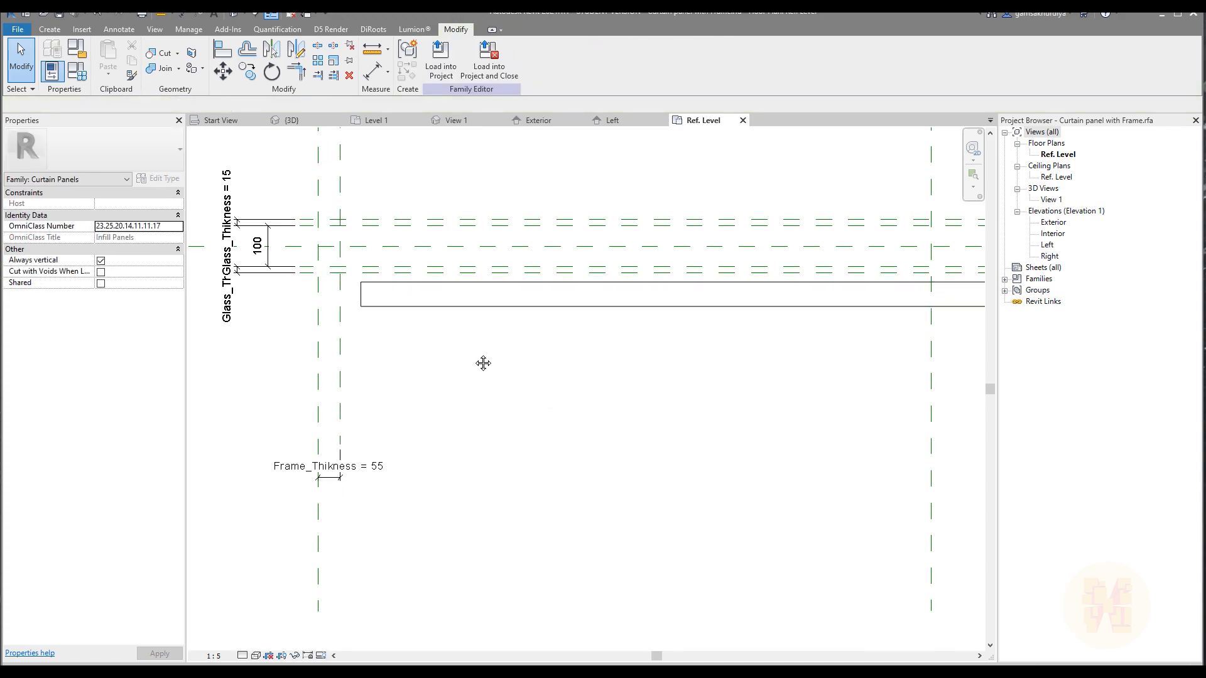
# Edit the panel extrusion's sketch and align its left and upper edges with the left frame plane and the lower inner glass plane.
pyautogui.moveTo(481, 351); pyautogui.dragTo(477, 421, button='middle')
pyautogui.doubleClick(433, 376)
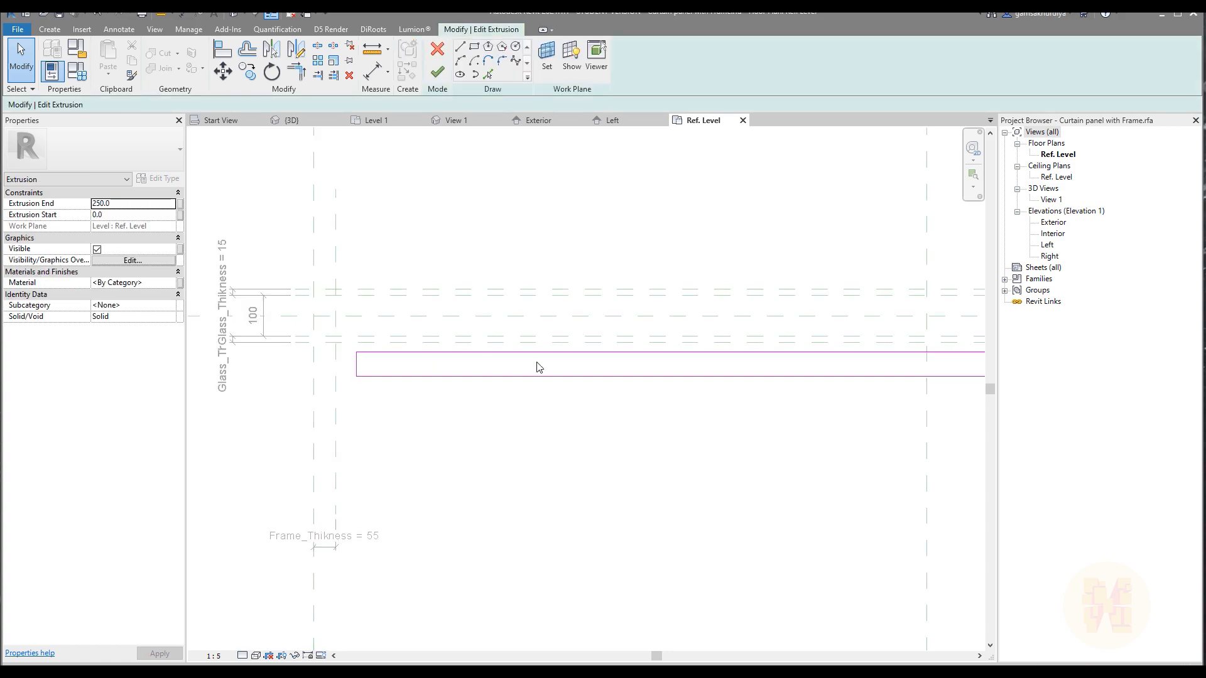
pyautogui.press('a')
pyautogui.press('l')
pyautogui.scroll(3, 331, 387)
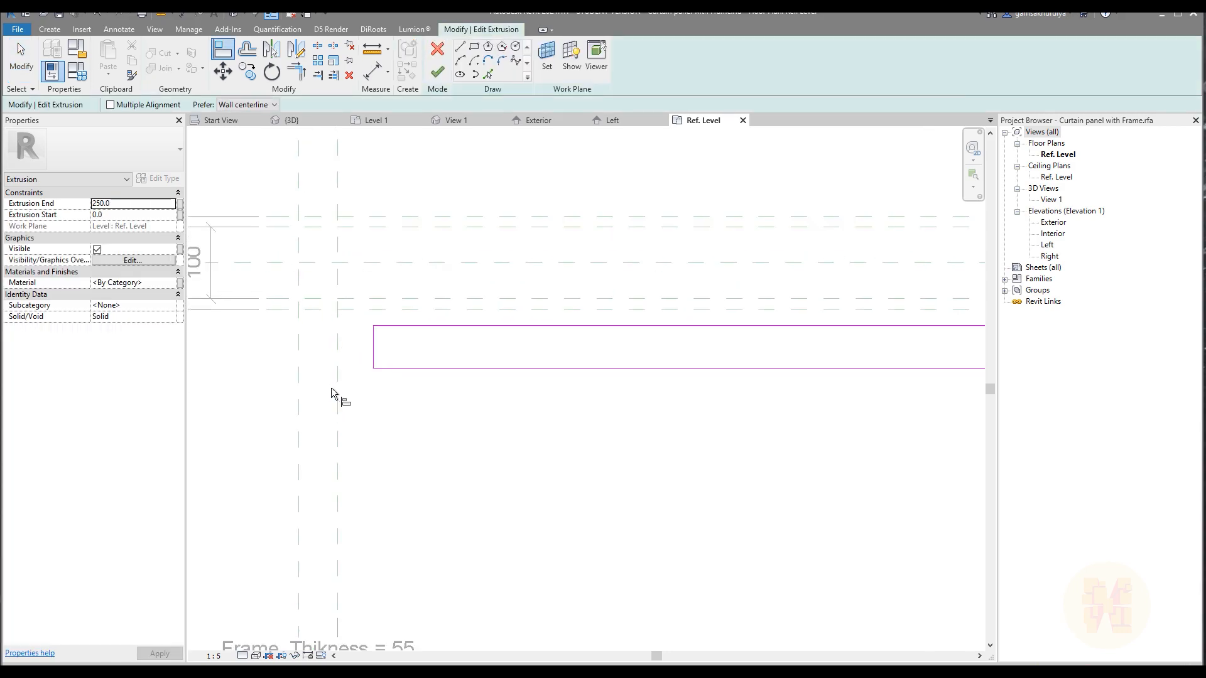
pyautogui.click(371, 345)
pyautogui.click(360, 299)
pyautogui.click(372, 325)
pyautogui.press('Escape')
pyautogui.press('Escape')
# Align the lower edge of the extrusion sketch with the outermost lower glass reference plane.
pyautogui.press('a')
pyautogui.press('l')
pyautogui.click(517, 310)
pyautogui.click(512, 369)
# Align the lower glass sketch's right edge with the right frame reference plane and finish editing the extrusion.
pyautogui.scroll(-5, 657, 291)
pyautogui.moveTo(936, 324); pyautogui.dragTo(427, 326, button='middle')
pyautogui.scroll(5, 631, 300)
pyautogui.scroll(5, 432, 299)
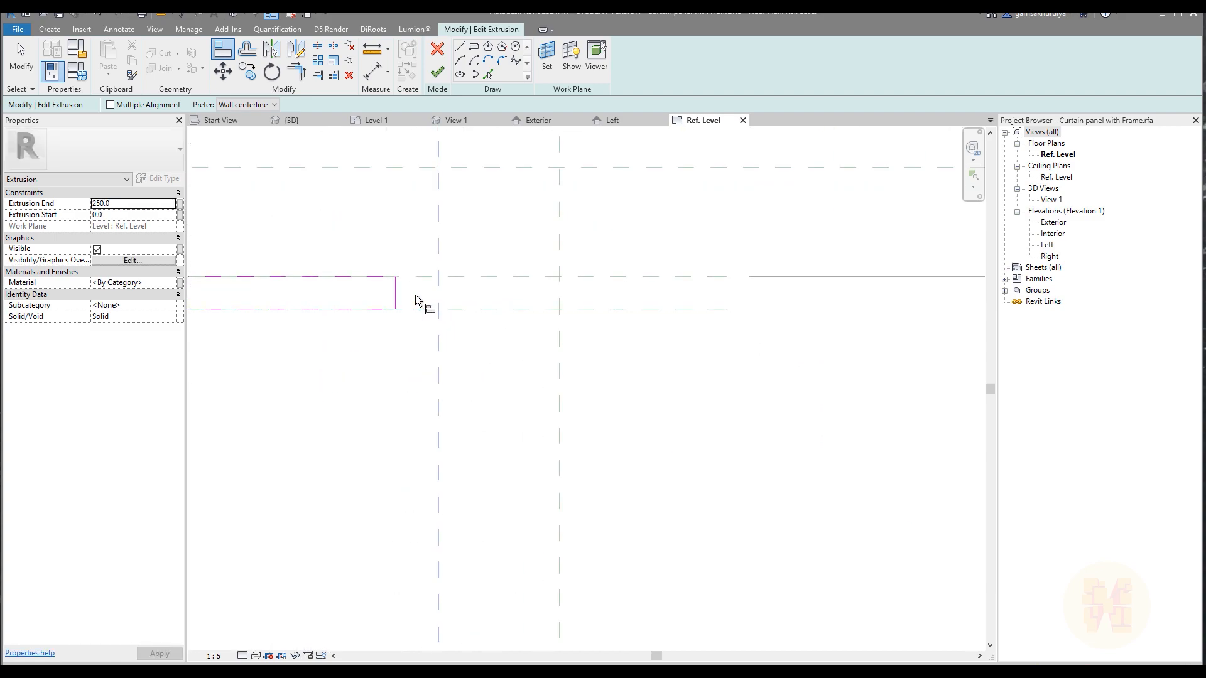
pyautogui.scroll(-6, 561, 329)
pyautogui.moveTo(357, 156); pyautogui.dragTo(542, 201, button='middle')
pyautogui.click(437, 72)
pyautogui.moveTo(409, 277); pyautogui.dragTo(659, 302, button='middle')
# Start a new extrusion and sketch a rectangle above the upper pair of glass reference planes.
pyautogui.click(49, 28)
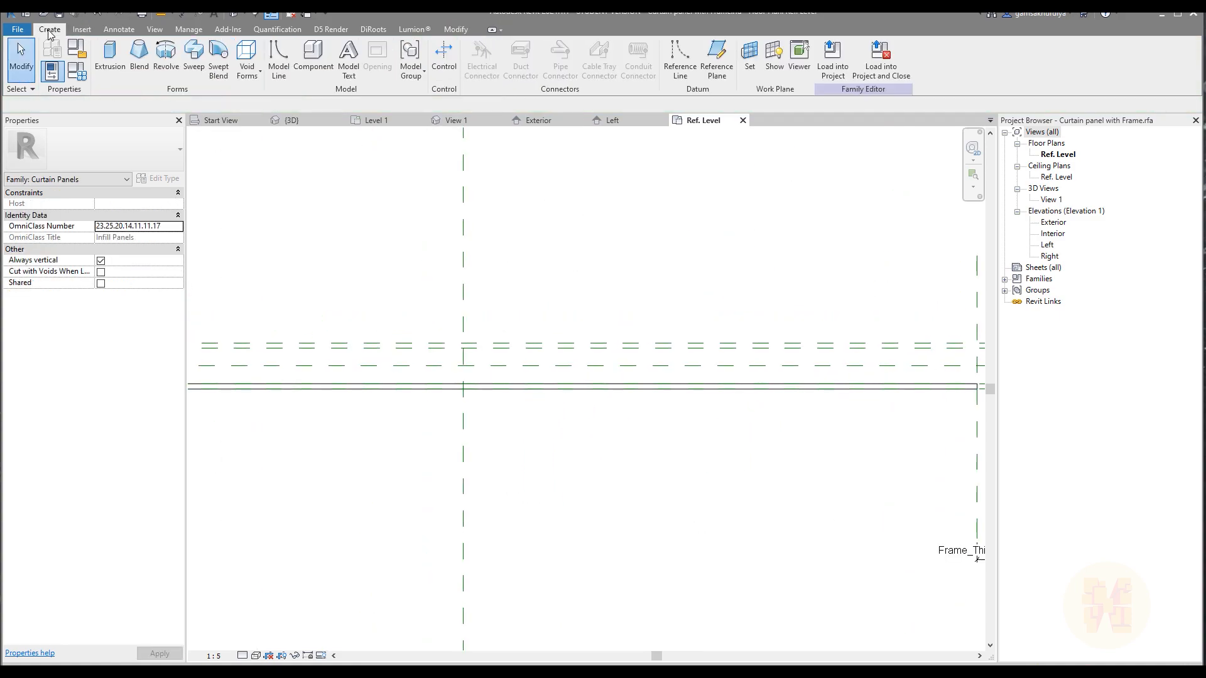
pyautogui.click(111, 58)
pyautogui.moveTo(356, 236); pyautogui.dragTo(700, 182, button='middle')
pyautogui.click(319, 216)
pyautogui.press('Escape')
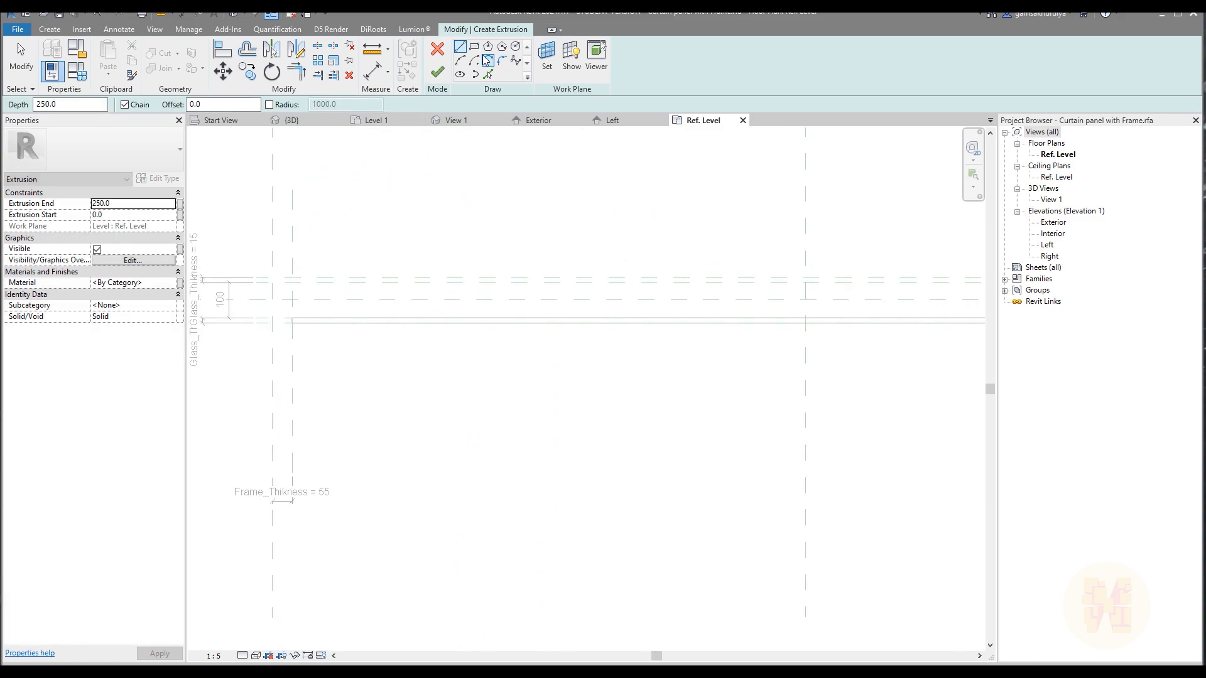
pyautogui.click(474, 47)
pyautogui.click(329, 184)
pyautogui.click(705, 219)
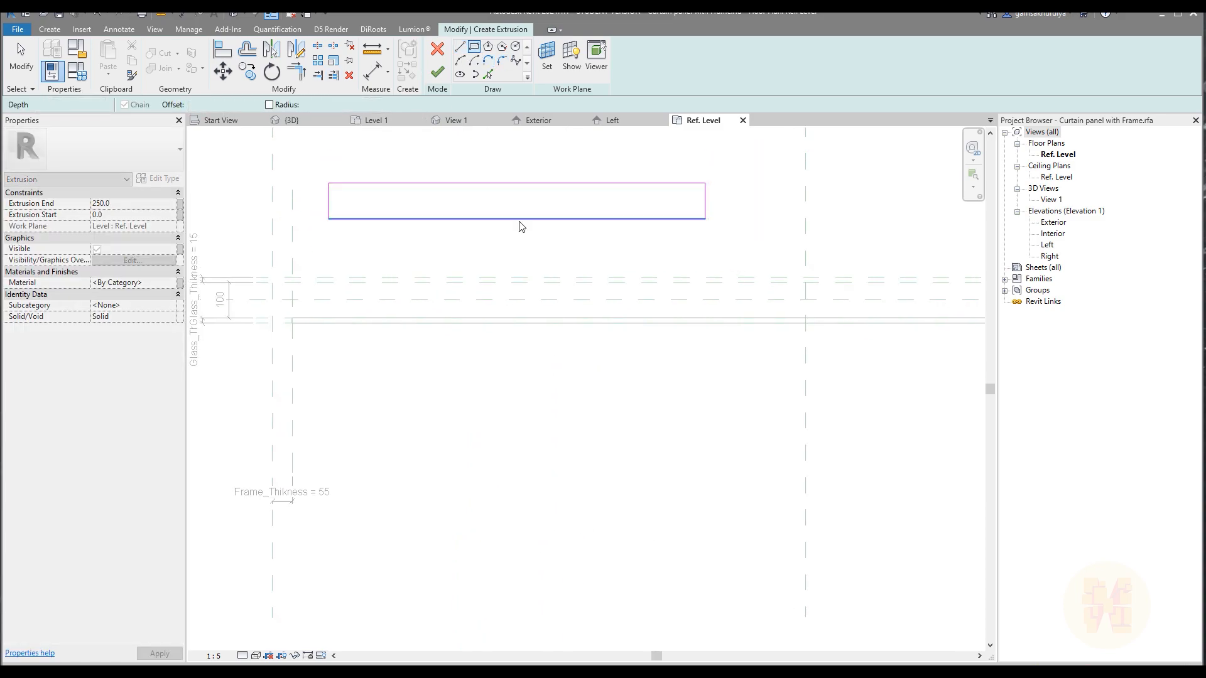
pyautogui.press('Escape')
pyautogui.press('Escape')
# Align the rectangle's lower and upper edges with the inner and outer planes of the upper glass pair.
pyautogui.moveTo(397, 252); pyautogui.dragTo(447, 299, button='middle')
pyautogui.press('a')
pyautogui.press('l')
pyautogui.scroll(2, 389, 311)
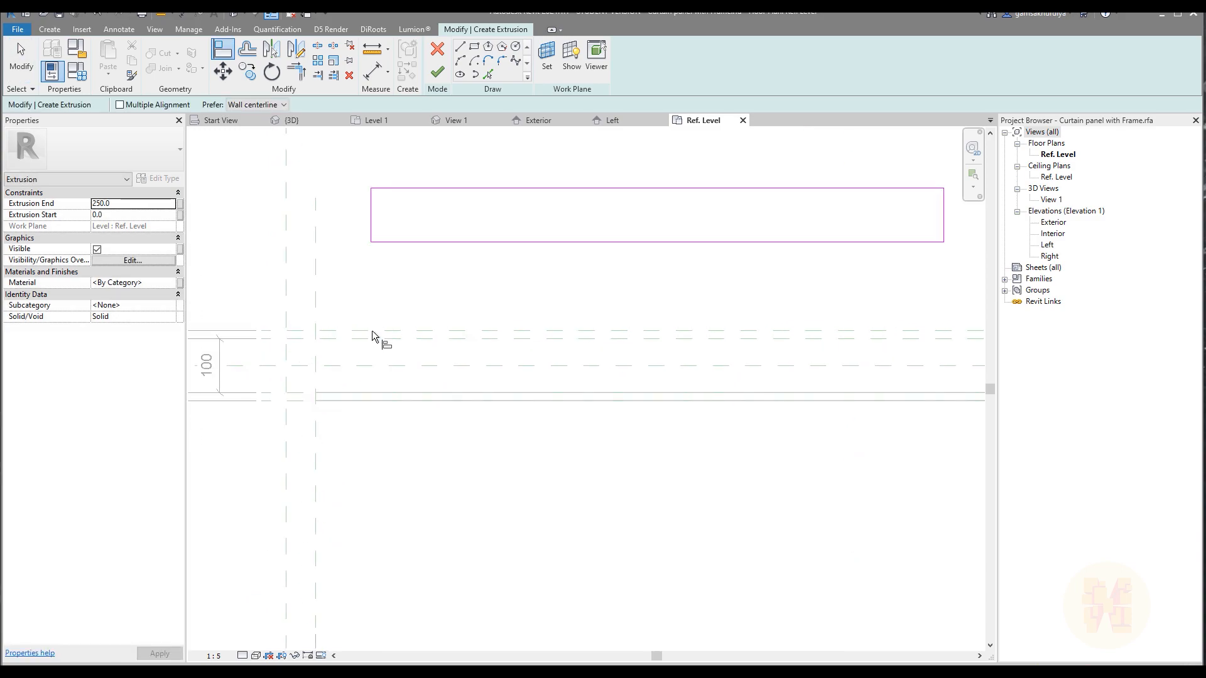
pyautogui.click(367, 338)
pyautogui.click(604, 242)
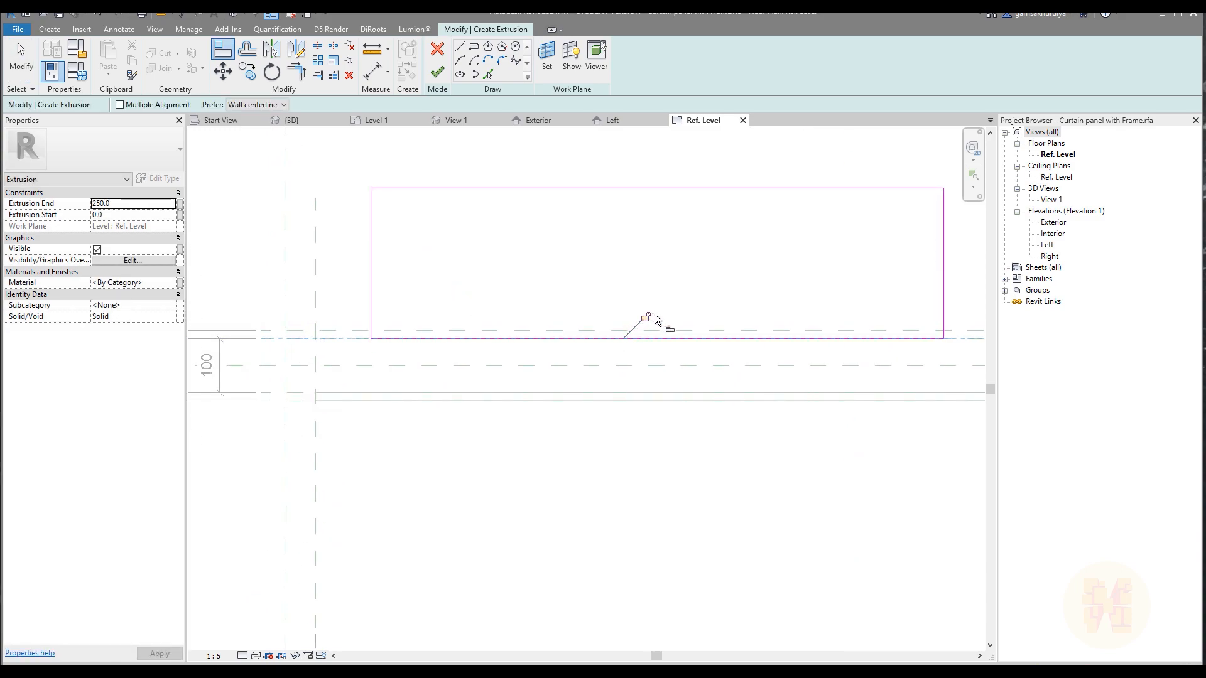
pyautogui.click(527, 188)
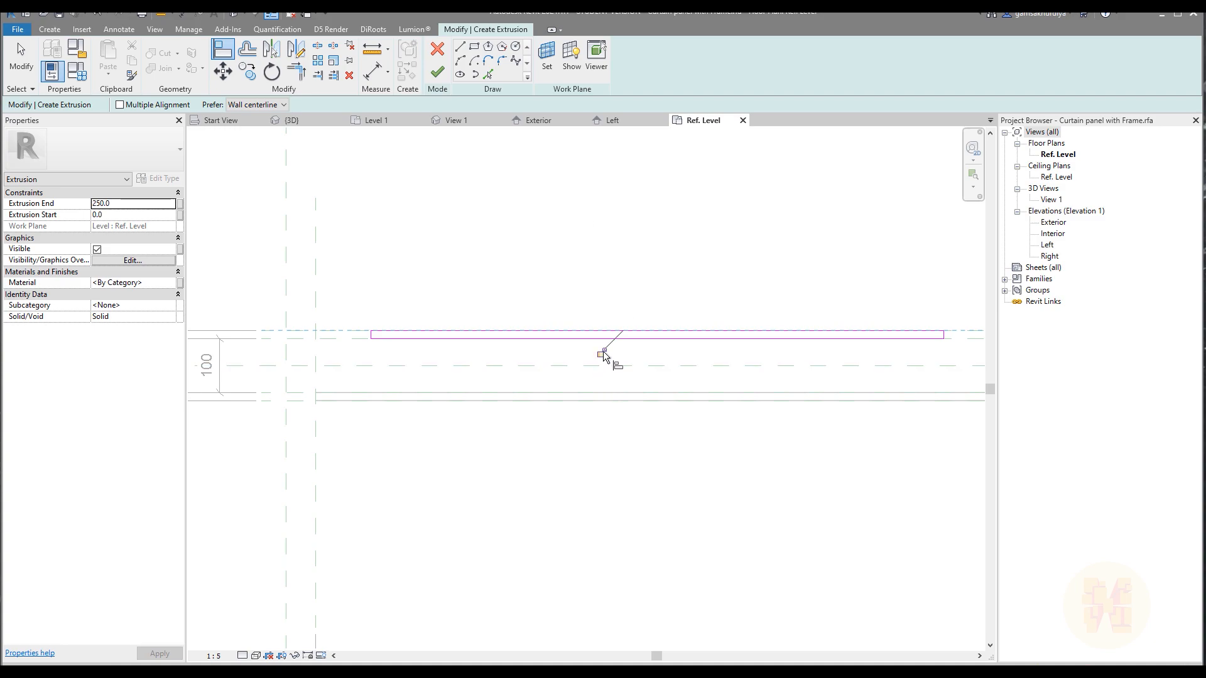
# Align the right edge of the upper glass sketch with the right frame reference plane.
pyautogui.scroll(3, 368, 336)
pyautogui.scroll(-6, 447, 307)
pyautogui.moveTo(848, 292); pyautogui.dragTo(404, 323, button='middle')
pyautogui.scroll(3, 659, 333)
pyautogui.moveTo(863, 372); pyautogui.dragTo(498, 343, button='middle')
pyautogui.scroll(2, 766, 356)
pyautogui.scroll(1, 755, 355)
pyautogui.click(749, 331)
# Align the left edge of the upper glass sketch with the left frame reference plane and finish the extrusion.
pyautogui.scroll(-6, 757, 324)
pyautogui.moveTo(251, 307); pyautogui.dragTo(634, 345, button='middle')
pyautogui.scroll(7, 627, 339)
pyautogui.click(576, 379)
pyautogui.scroll(-3, 785, 402)
pyautogui.scroll(2, 804, 402)
pyautogui.scroll(2, 589, 396)
pyautogui.click(511, 434)
pyautogui.scroll(-5, 614, 350)
pyautogui.press('Escape')
pyautogui.moveTo(505, 371); pyautogui.dragTo(662, 371, button='middle')
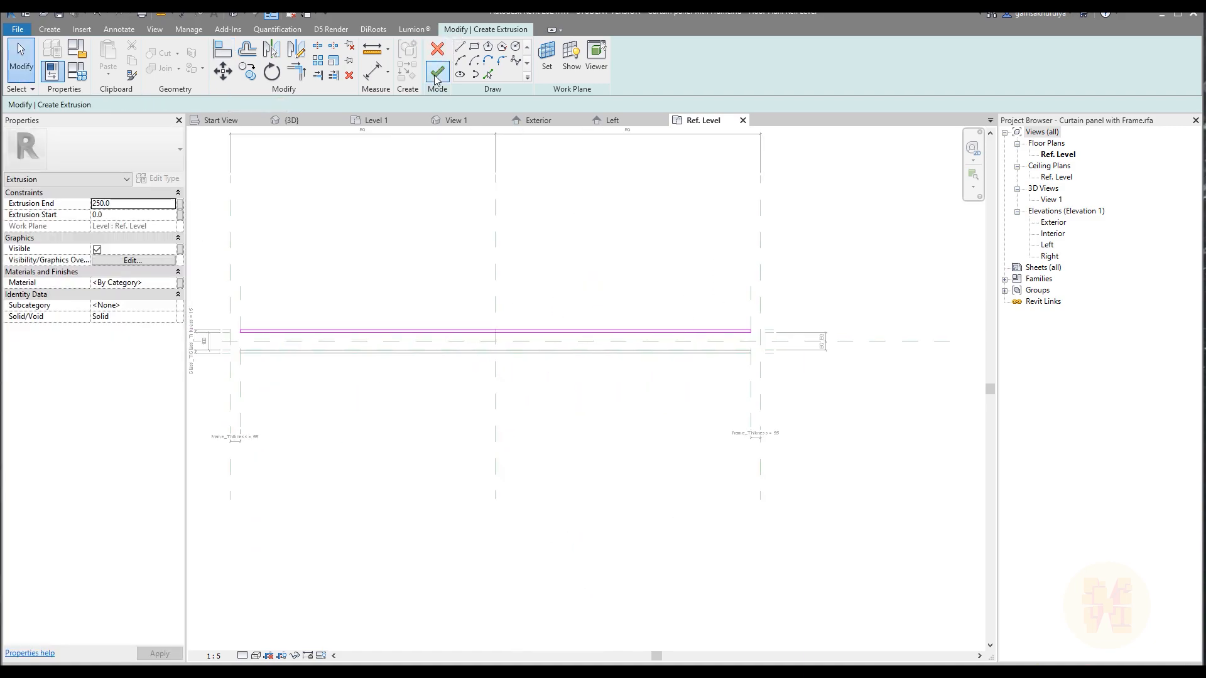
pyautogui.click(438, 73)
pyautogui.click(642, 302)
# Associate the upper glass extrusion's material with a new instance family parameter named Material under Materials and Finishes.
pyautogui.scroll(3, 542, 299)
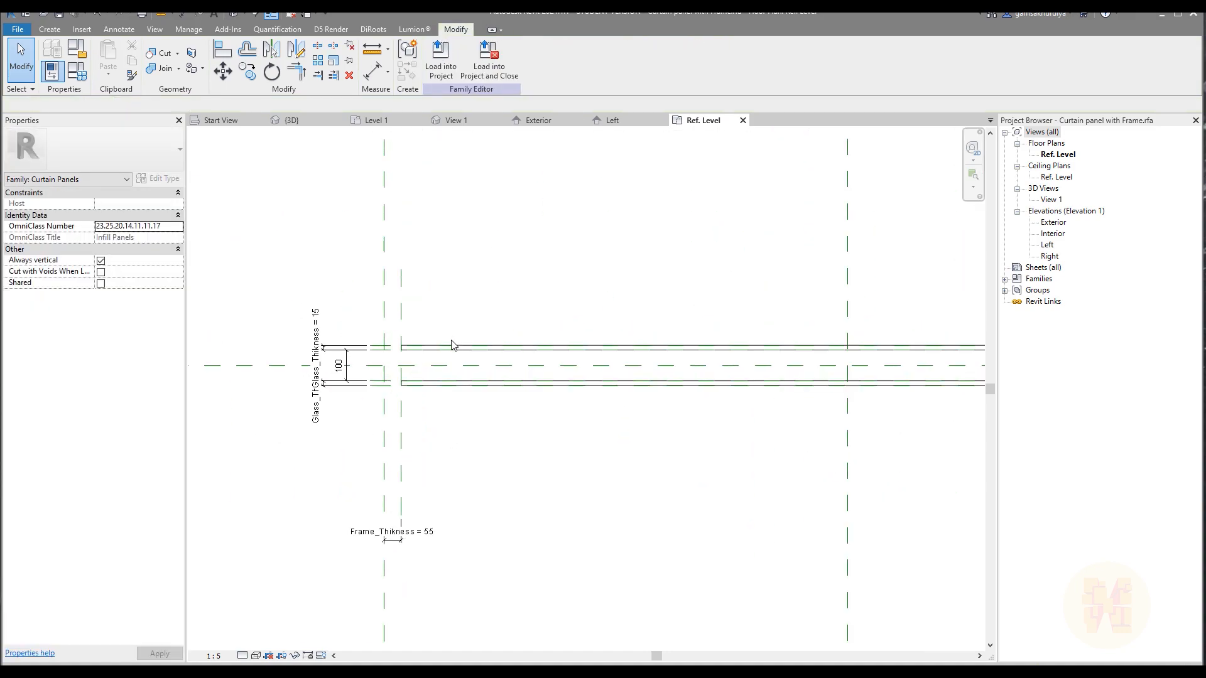
pyautogui.click(450, 348)
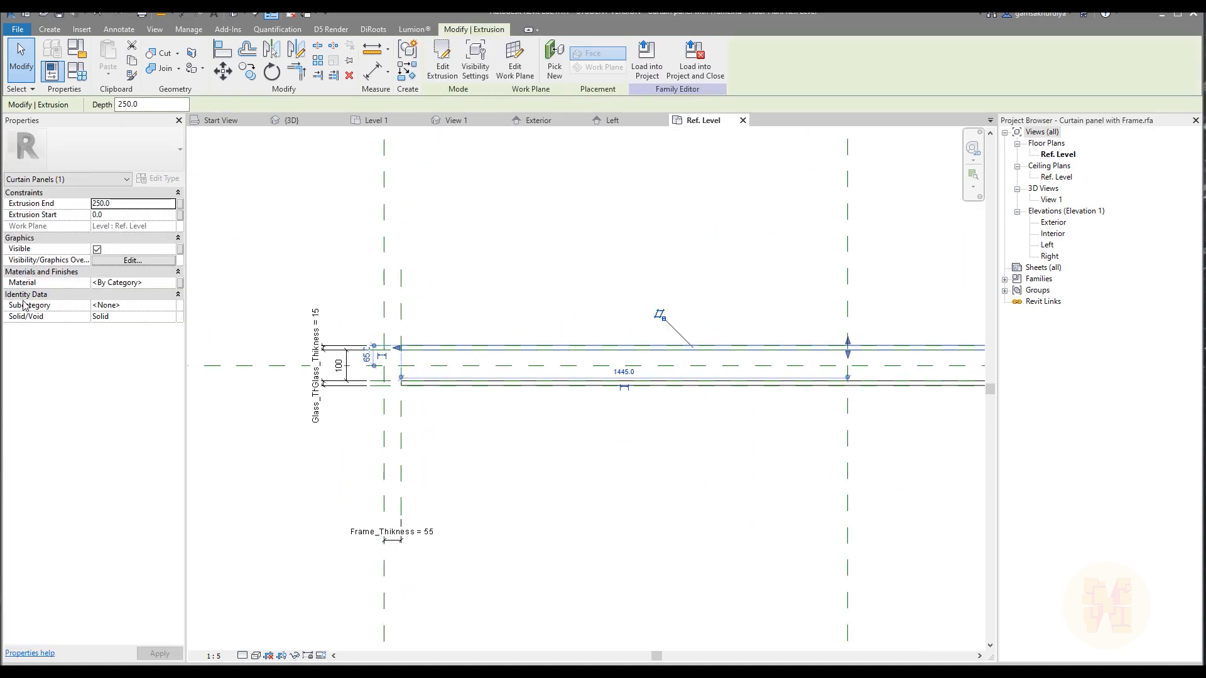
pyautogui.click(180, 284)
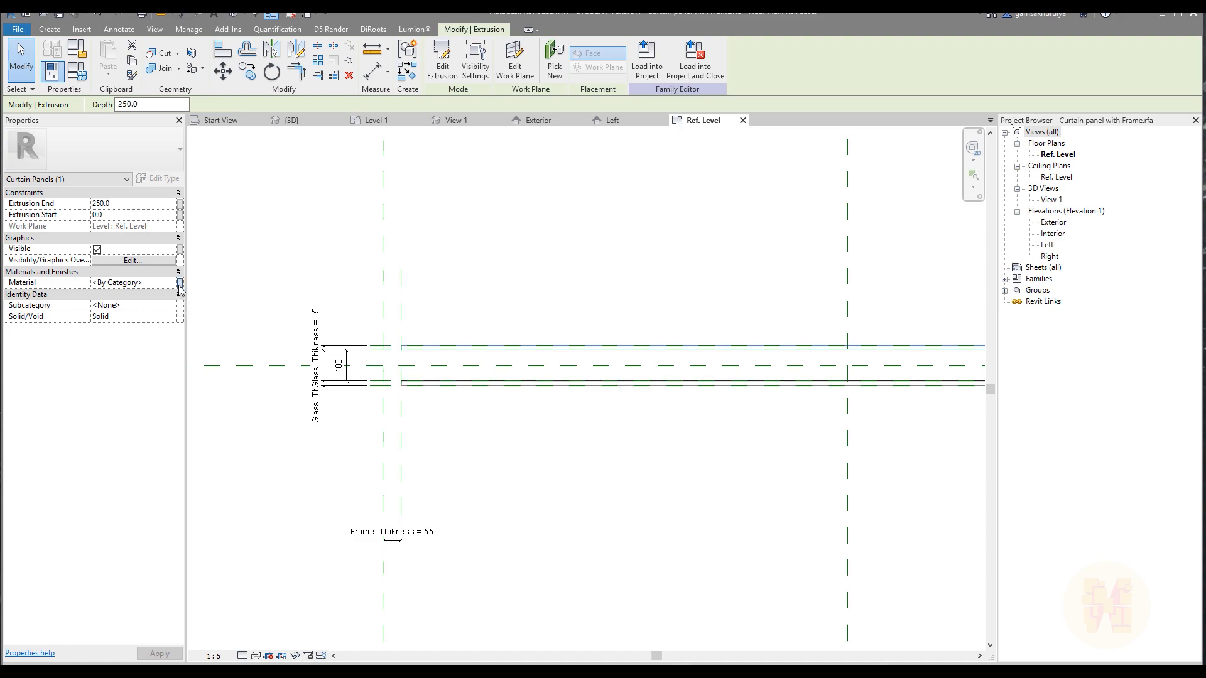
pyautogui.click(742, 418)
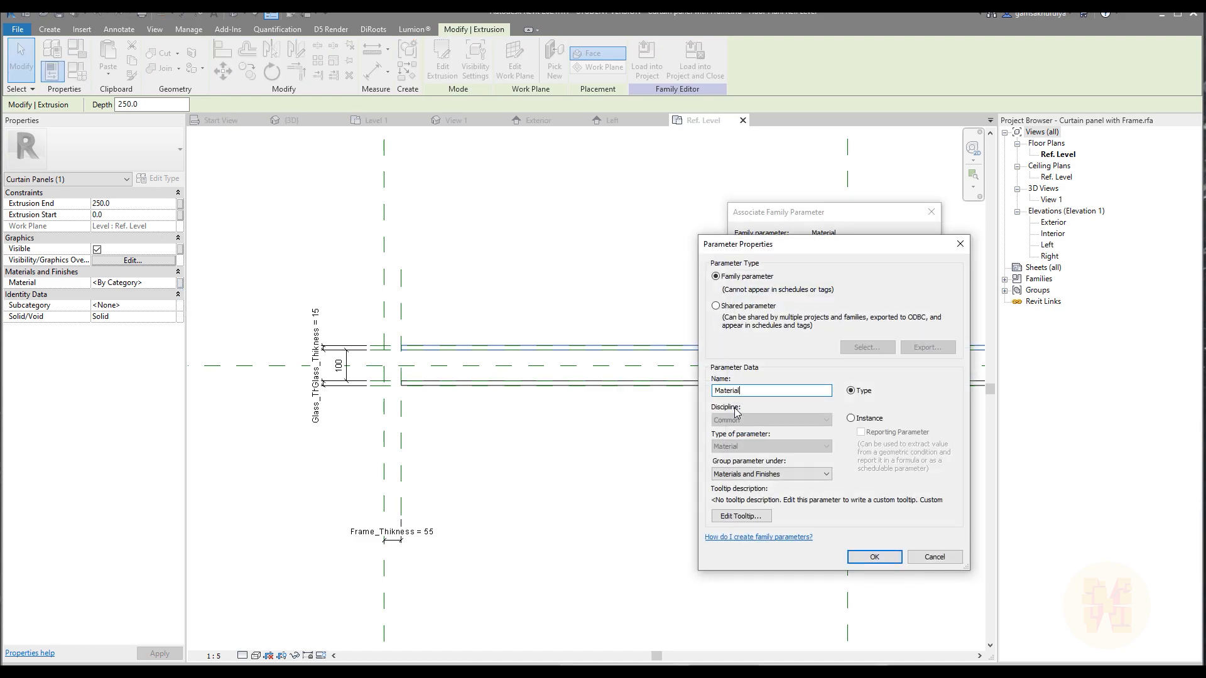
pyautogui.click(874, 557)
pyautogui.click(858, 450)
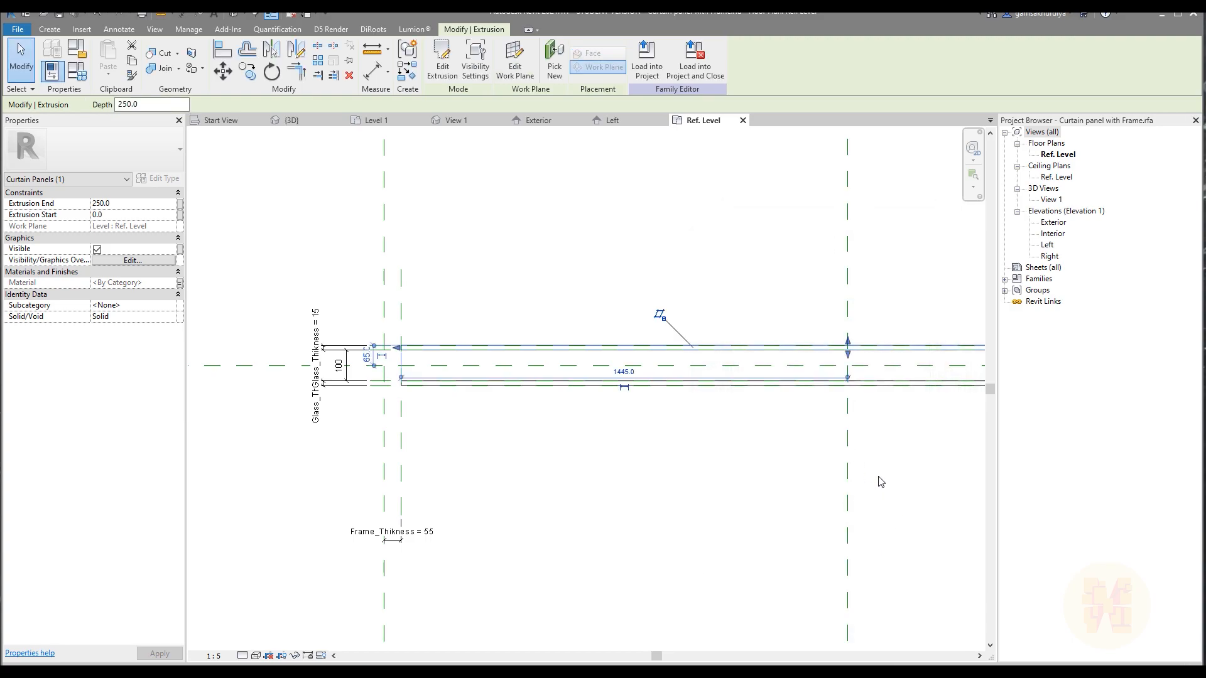
# Set the default value of the Material family parameter to Glass.
pyautogui.click(52, 70)
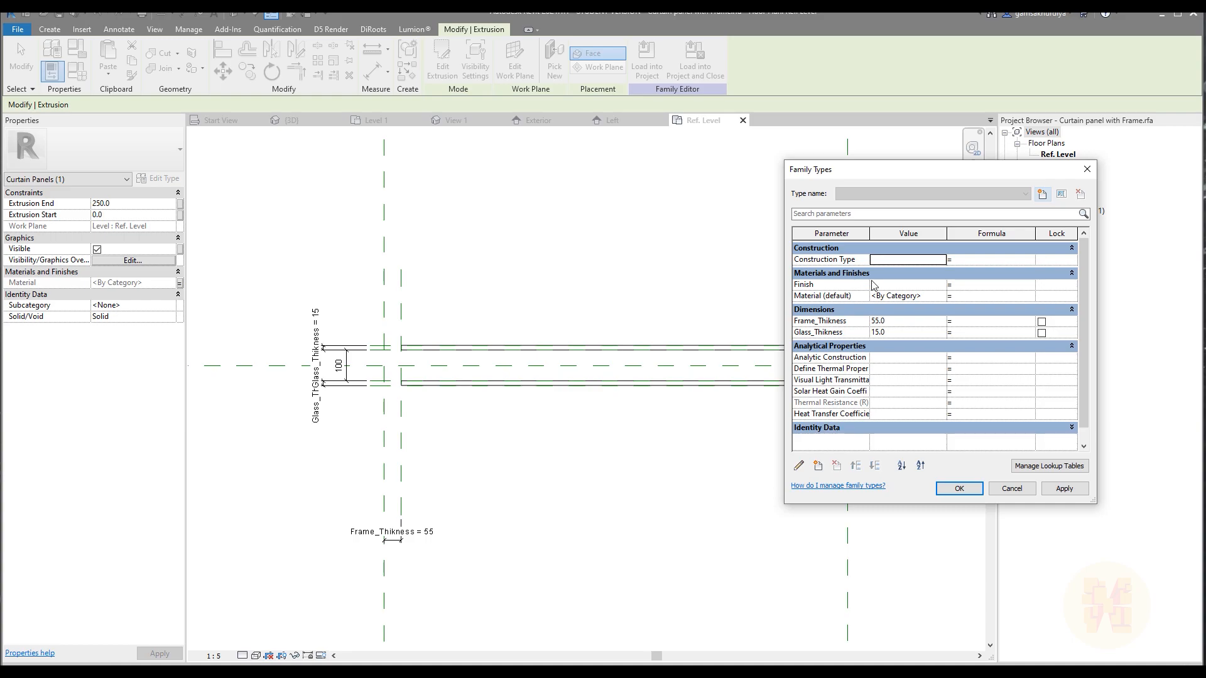
pyautogui.click(939, 297)
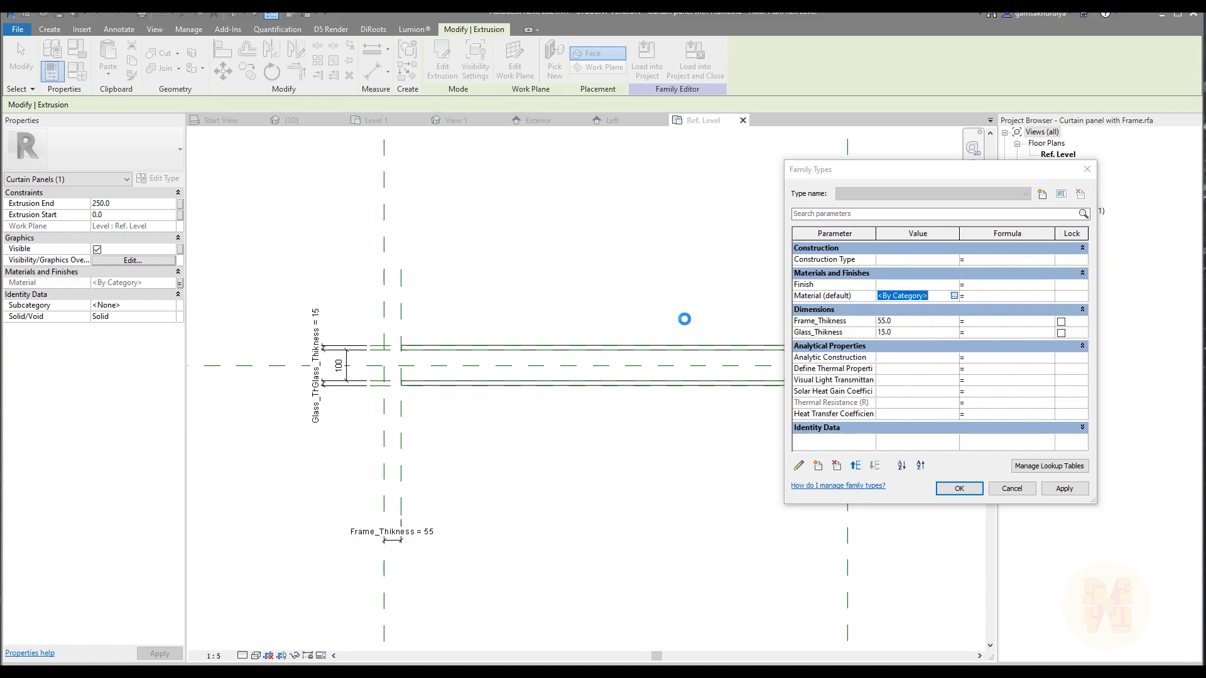
pyautogui.click(118, 299)
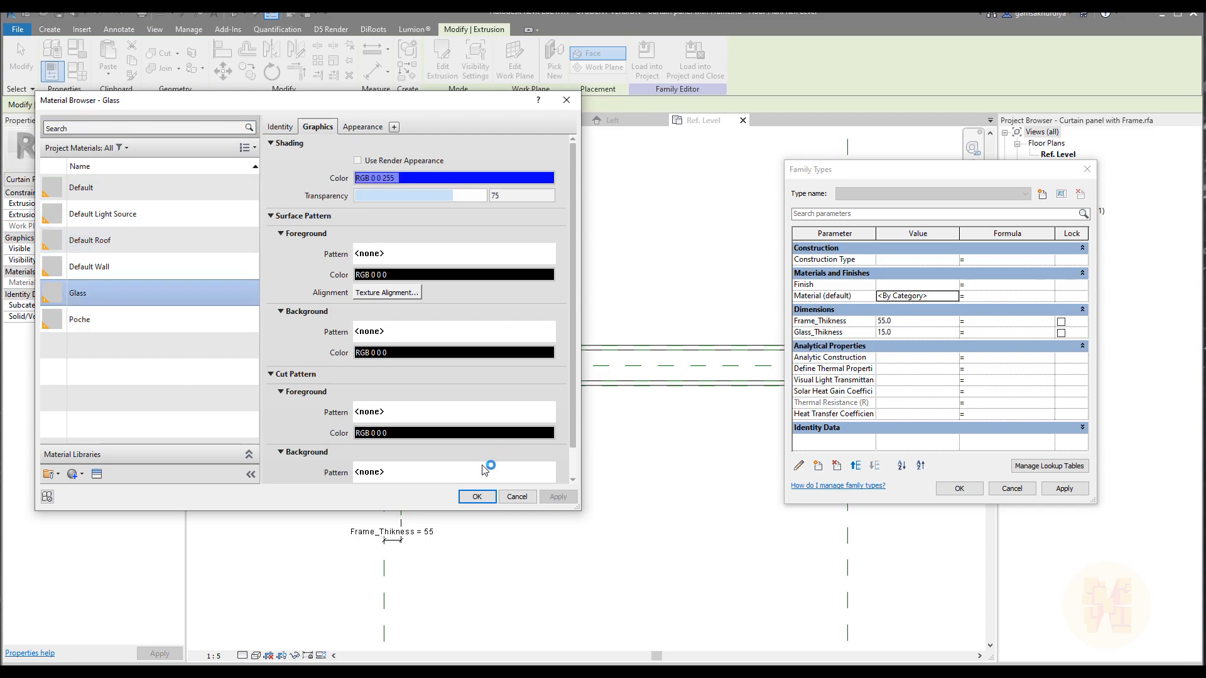
pyautogui.click(476, 497)
pyautogui.click(959, 488)
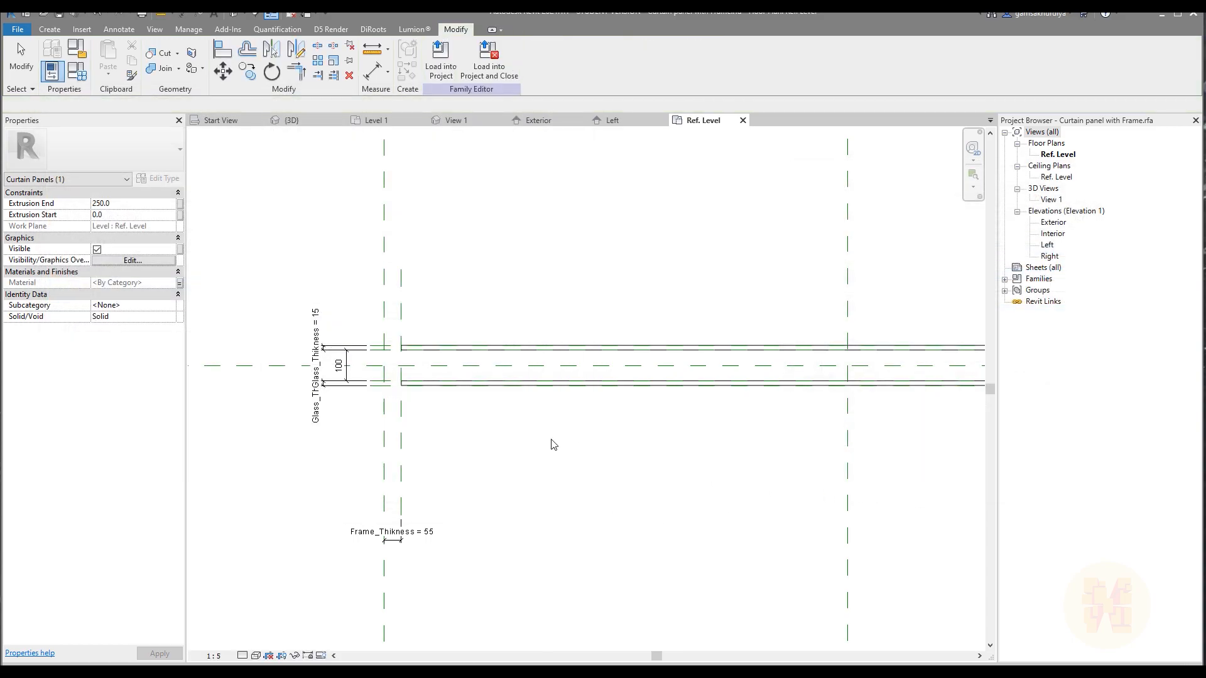
# Associate the lower glass extrusion's material with the existing Material family parameter.
pyautogui.click(449, 384)
pyautogui.click(179, 284)
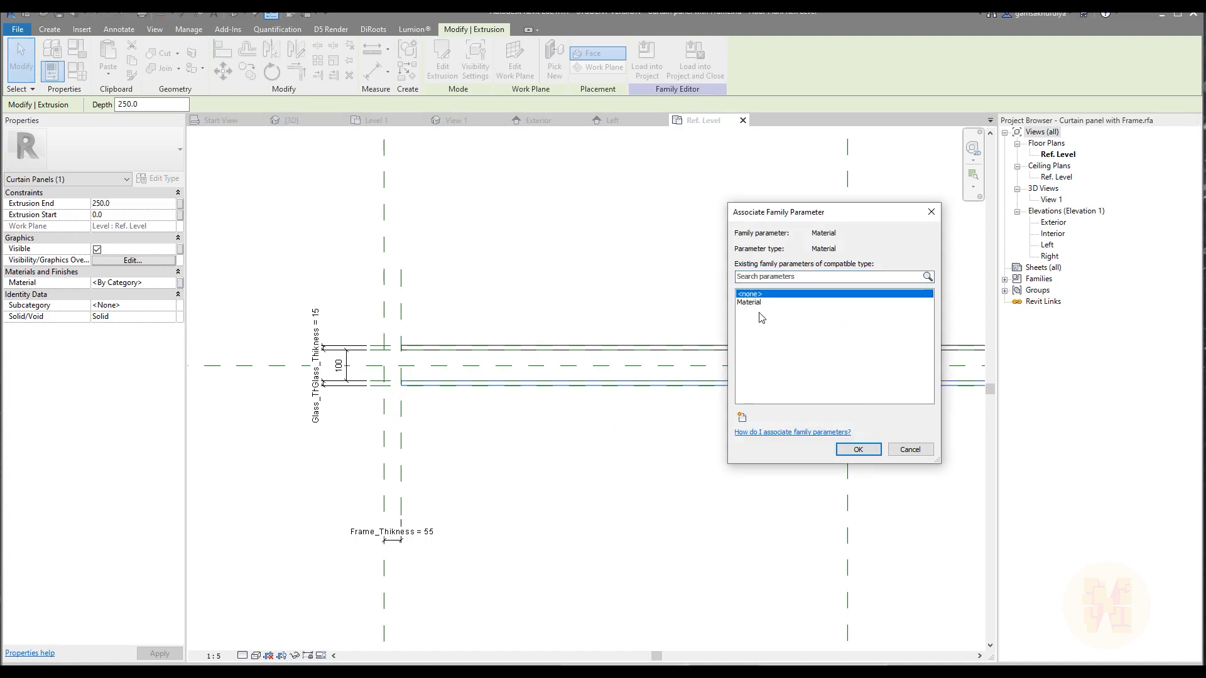
pyautogui.click(762, 305)
pyautogui.click(857, 450)
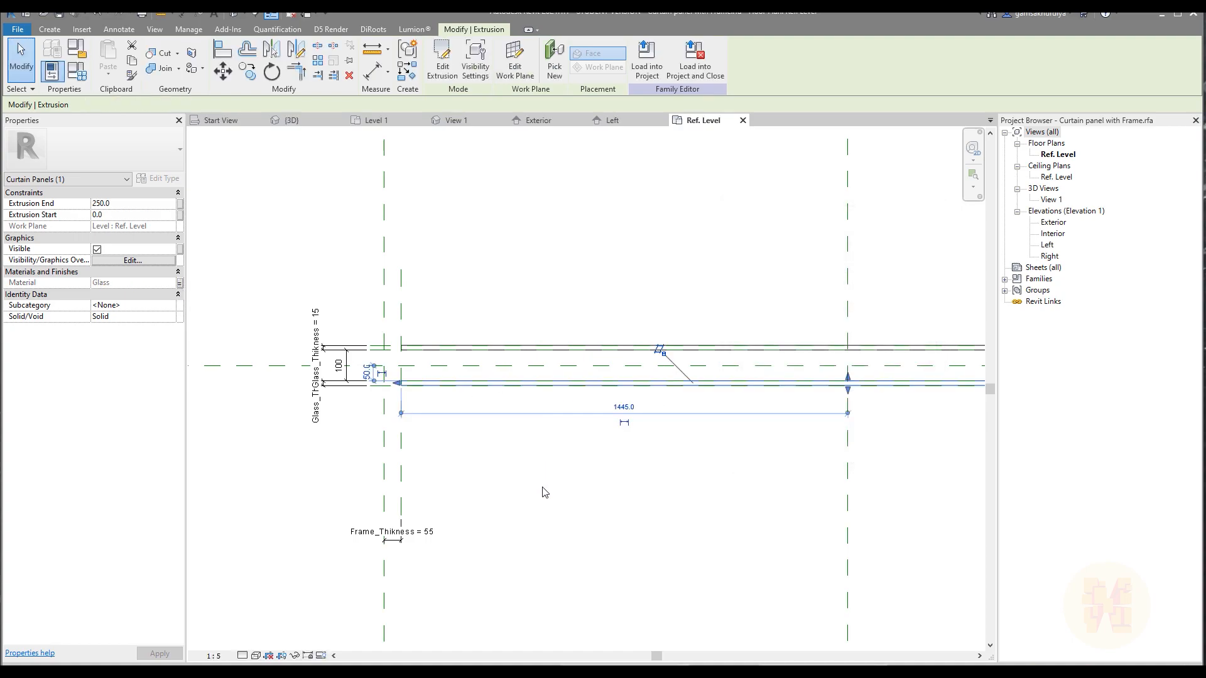
pyautogui.click(525, 397)
# Inspect both glass panes in a 3D view with the Shaded visual style, then close that view.
pyautogui.scroll(-4, 526, 312)
pyautogui.scroll(3, 502, 318)
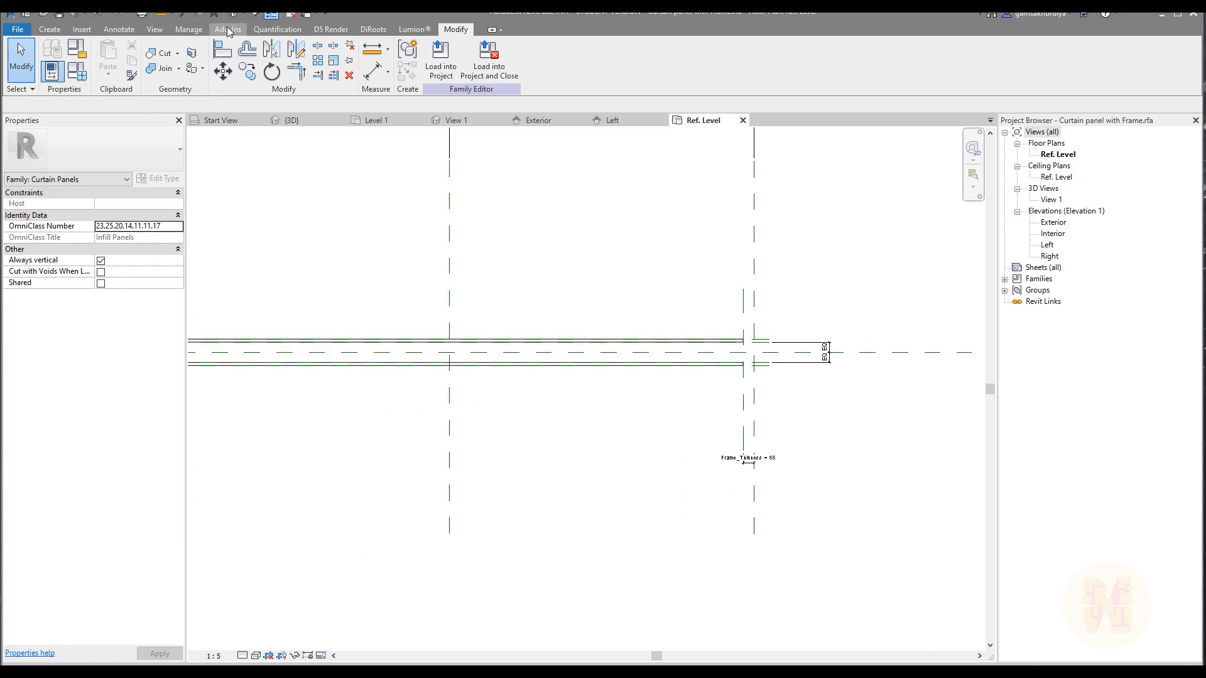
pyautogui.click(271, 12)
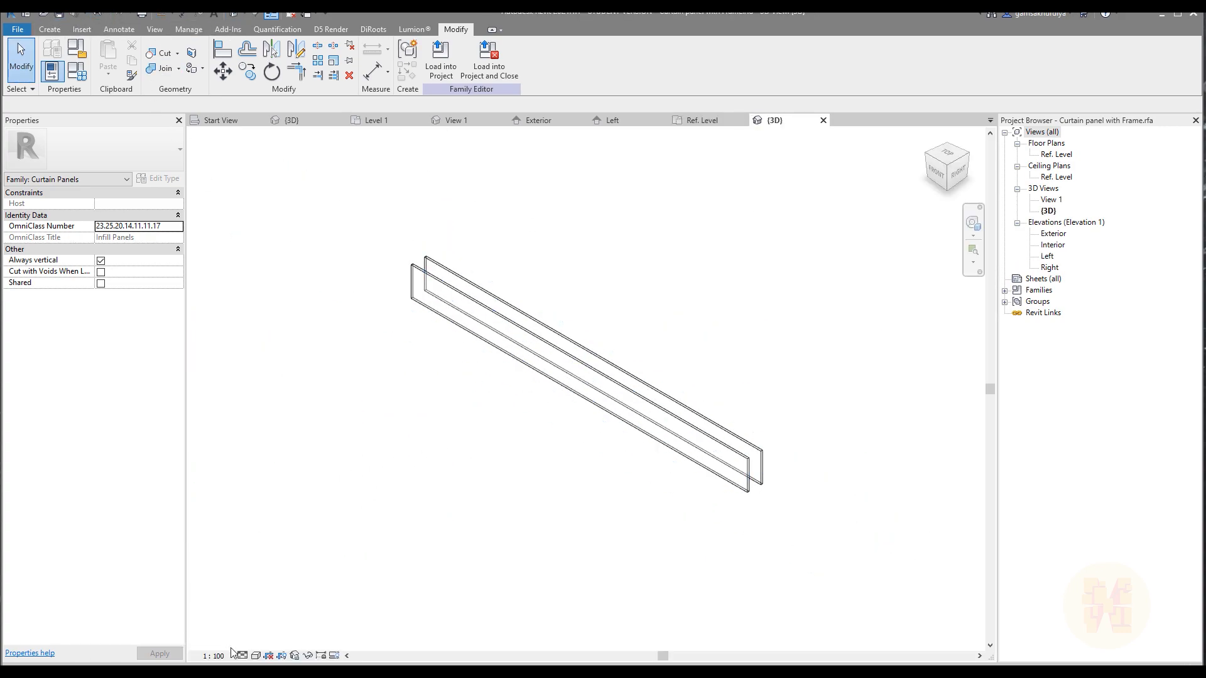
pyautogui.click(256, 656)
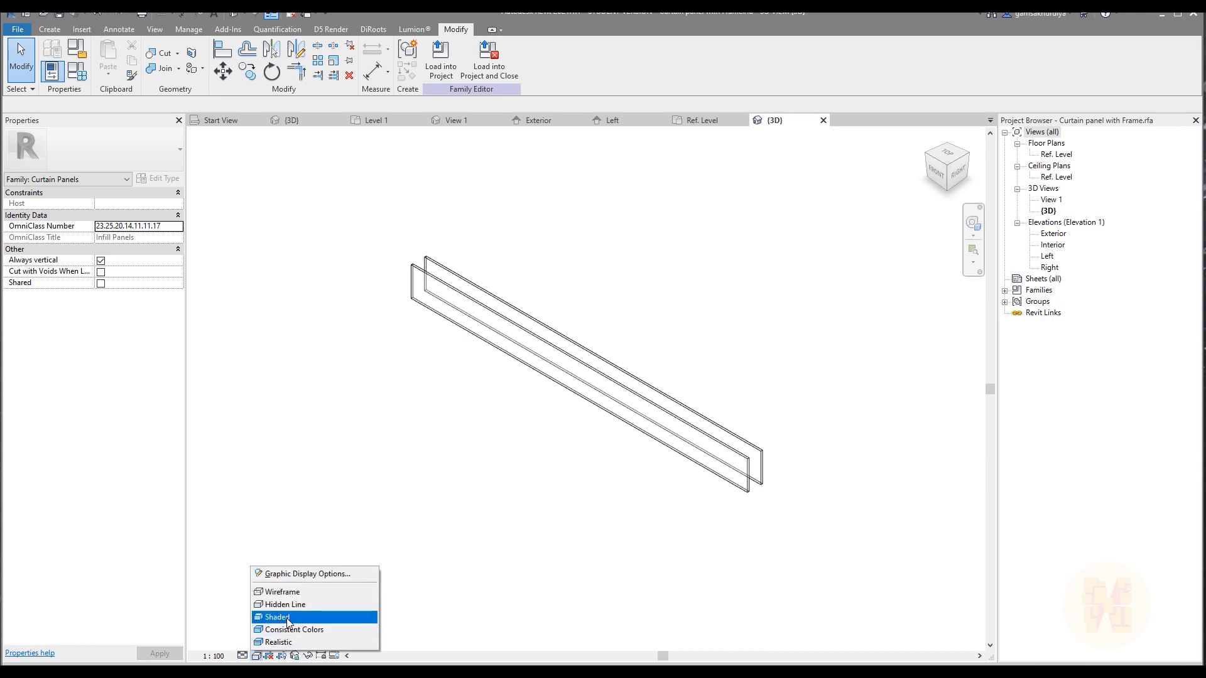
pyautogui.click(288, 618)
pyautogui.moveTo(563, 480)
pyautogui.keyDown('shift'); pyautogui.mouseDown(button='middle')
pyautogui.moveTo(708, 361)
pyautogui.moveTo(537, 398)
pyautogui.mouseUp(button='middle'); pyautogui.keyUp('shift')
pyautogui.keyDown('shift'); pyautogui.moveTo(703, 495); pyautogui.dragTo(745, 493, button='middle'); pyautogui.keyUp('shift')
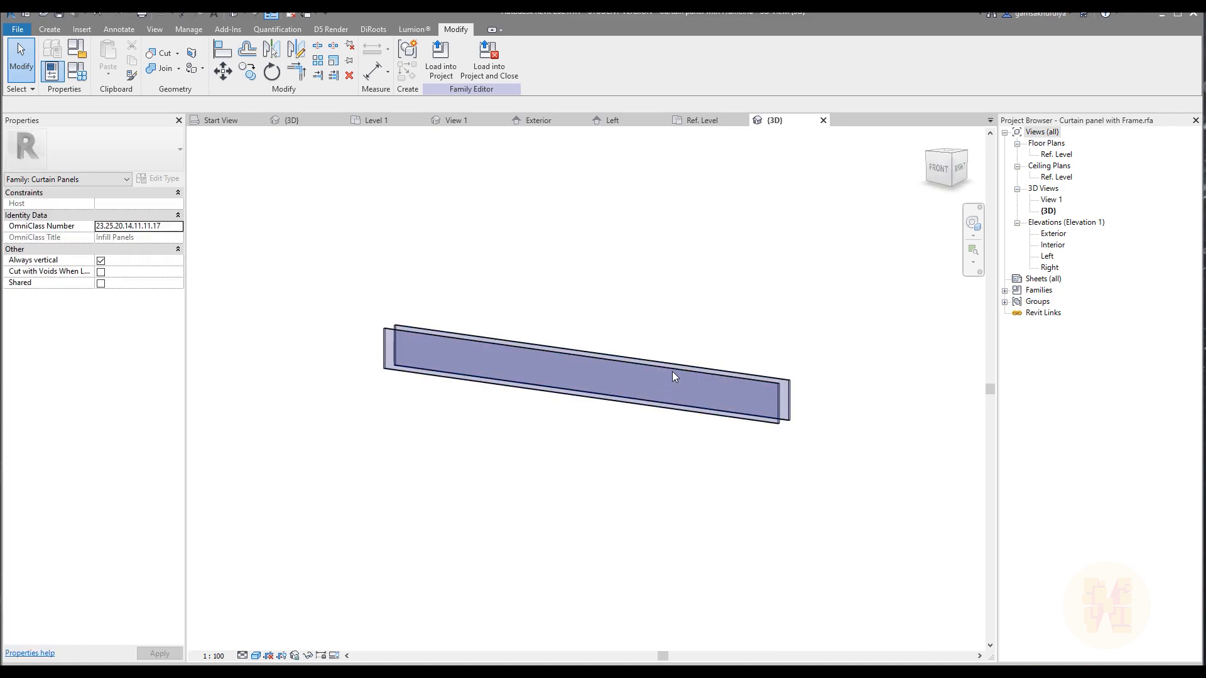
pyautogui.click(823, 120)
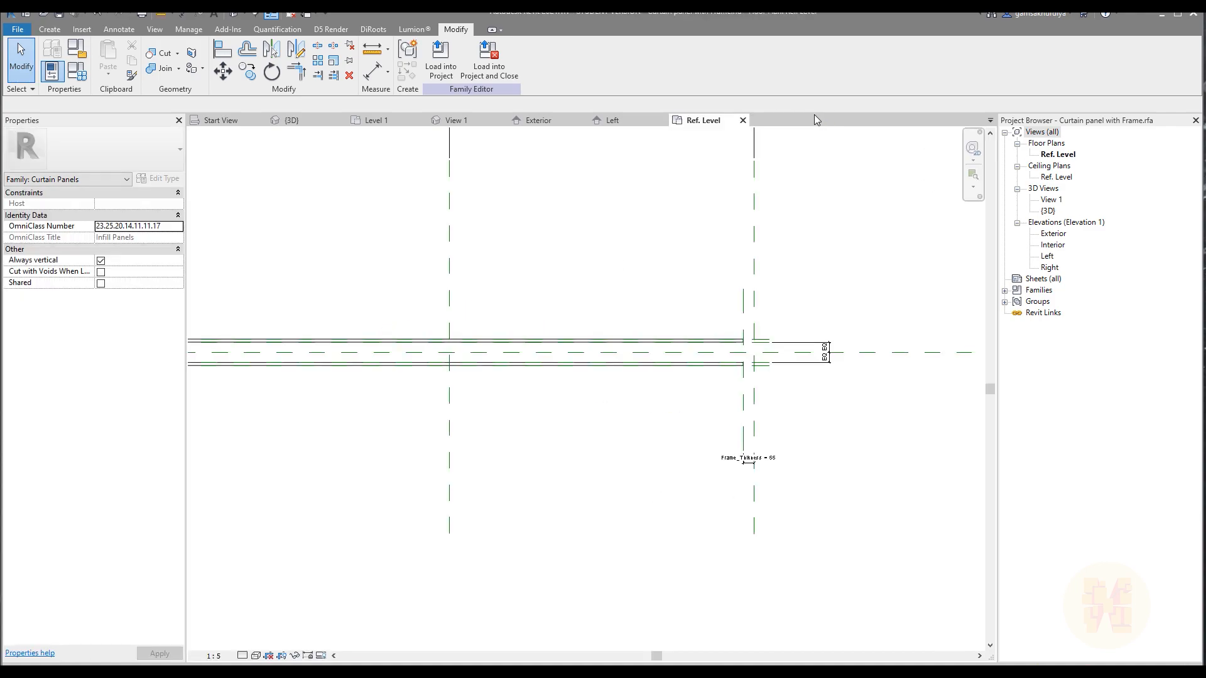
# In the Exterior elevation, extend the left and right frame reference planes up past the top reference plane.
pyautogui.scroll(6, 729, 325)
pyautogui.moveTo(799, 404); pyautogui.dragTo(689, 394, button='middle')
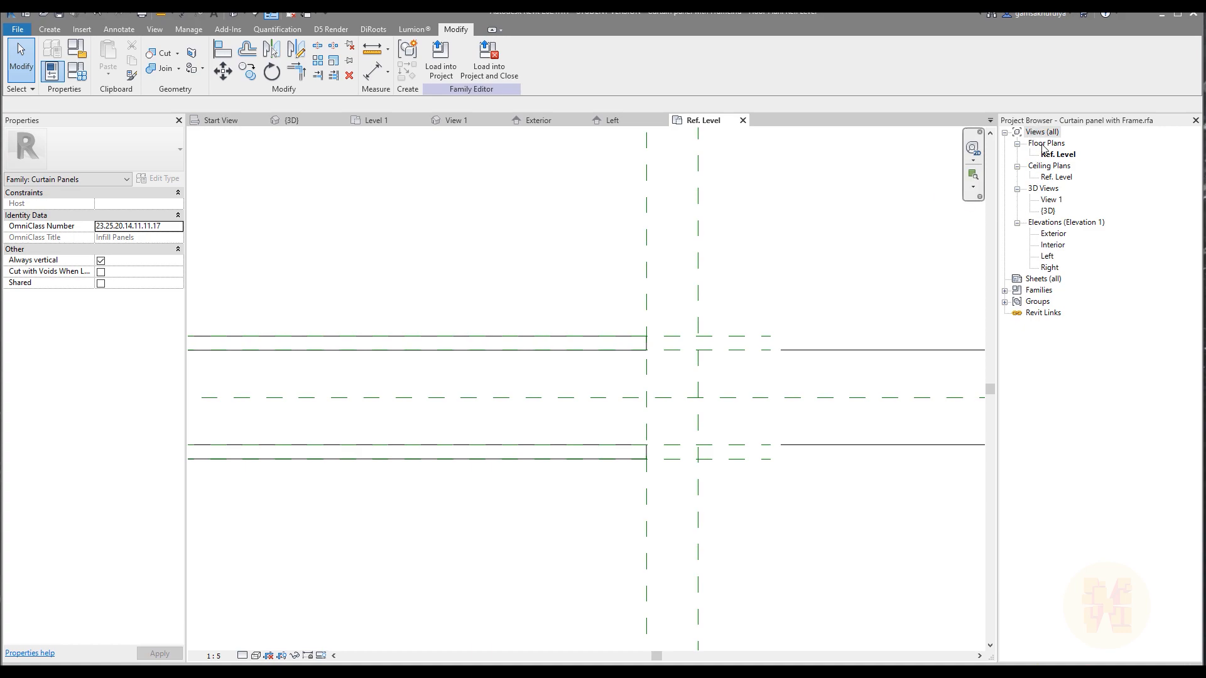
pyautogui.doubleClick(1053, 234)
pyautogui.moveTo(640, 414)
pyautogui.mouseDown(button='middle')
pyautogui.moveTo(654, 320)
pyautogui.moveTo(660, 404)
pyautogui.mouseUp(button='middle')
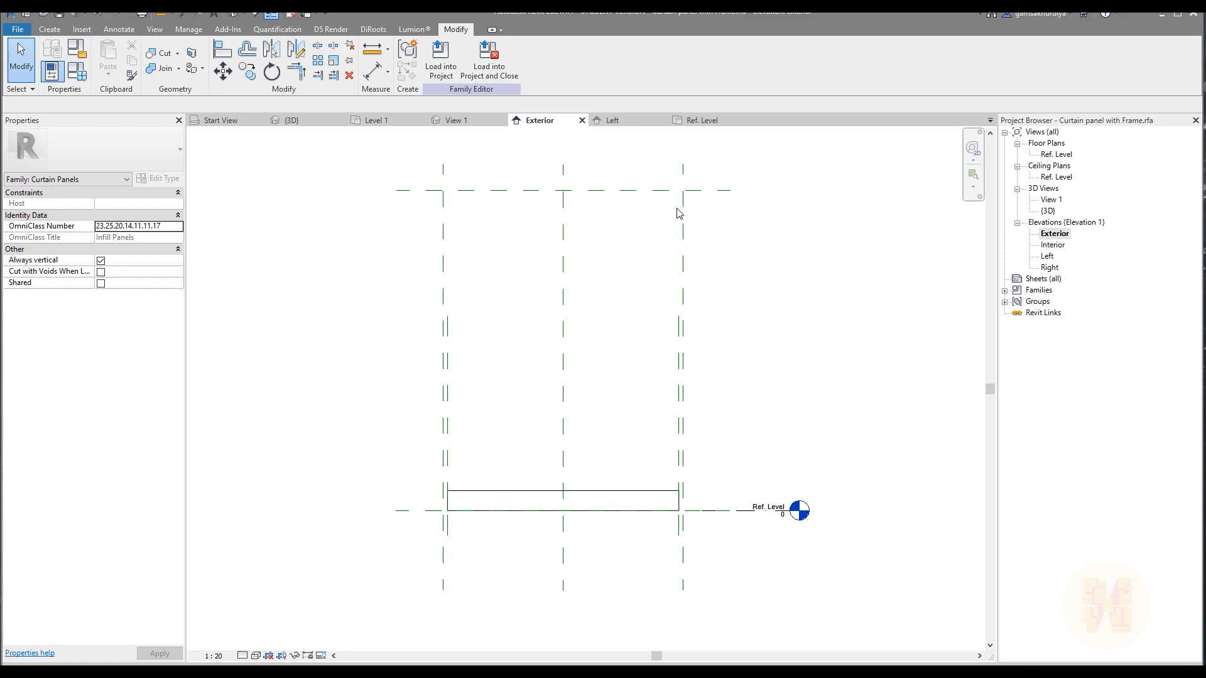
pyautogui.click(447, 413)
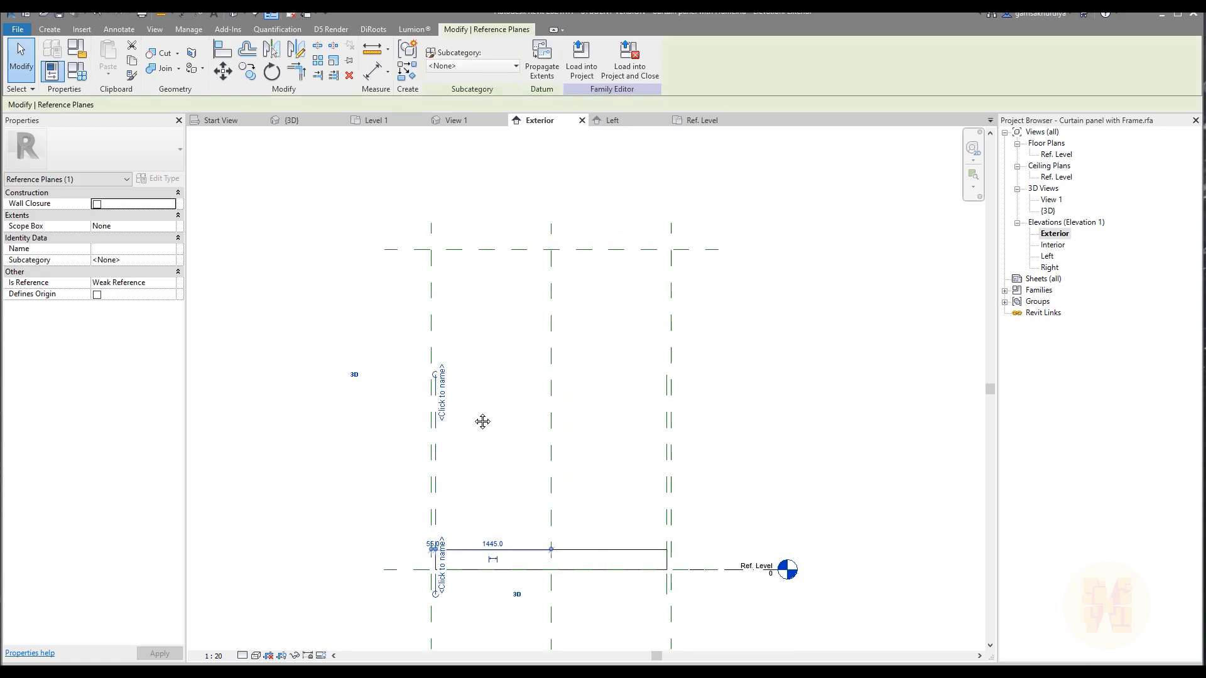
pyautogui.moveTo(428, 237)
pyautogui.mouseDown()
pyautogui.moveTo(431, 218)
pyautogui.moveTo(433, 258)
pyautogui.mouseUp()
pyautogui.click(664, 394)
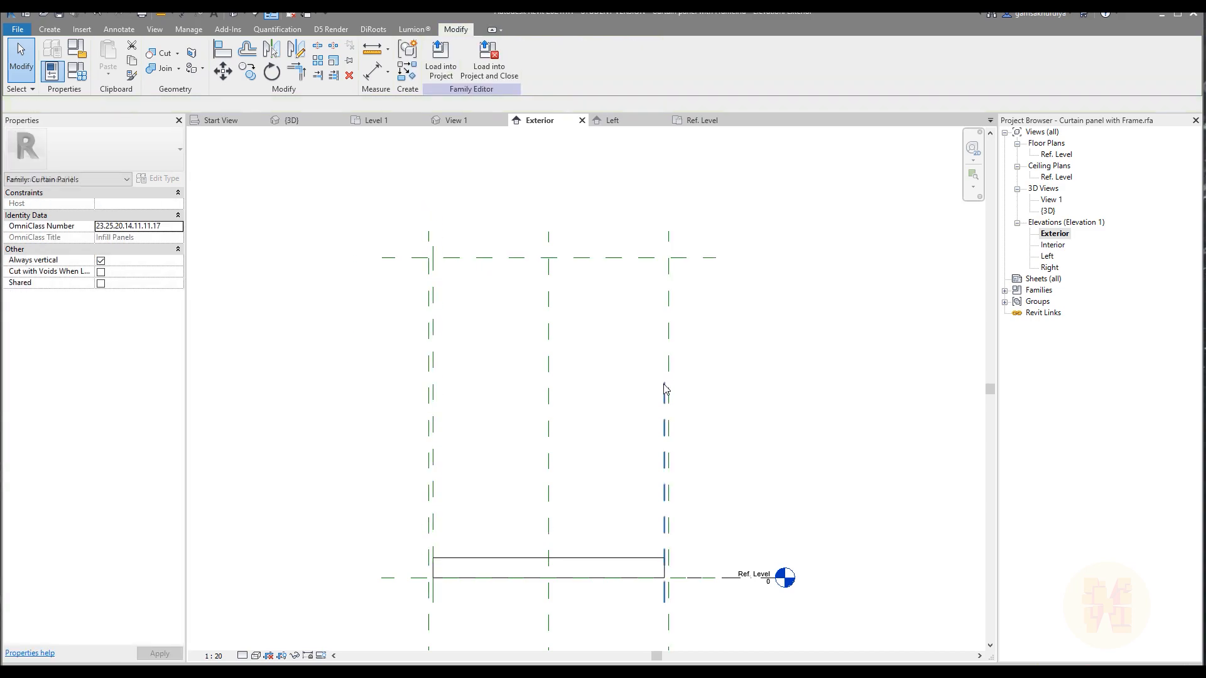
pyautogui.moveTo(662, 382); pyautogui.dragTo(664, 258)
pyautogui.click(683, 517)
pyautogui.moveTo(591, 565); pyautogui.dragTo(585, 469, button='middle')
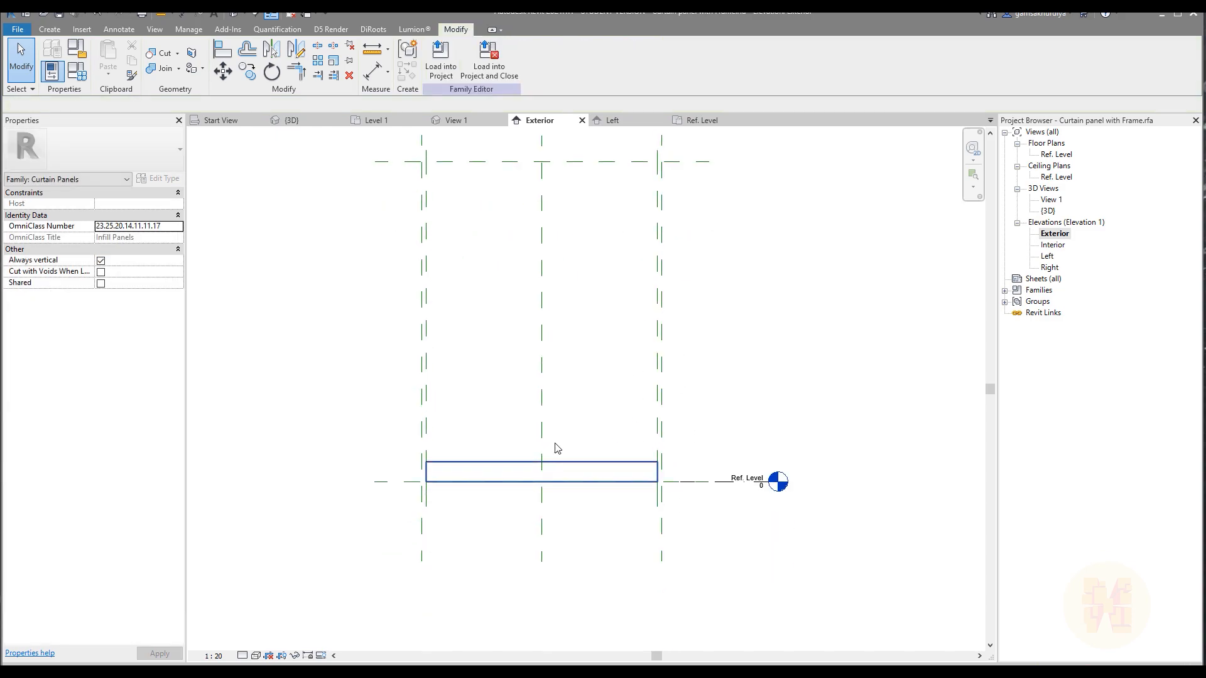
# Draw a horizontal reference plane just below the top reference plane, spanning the panel's full width.
pyautogui.moveTo(557, 412); pyautogui.dragTo(559, 432, button='middle')
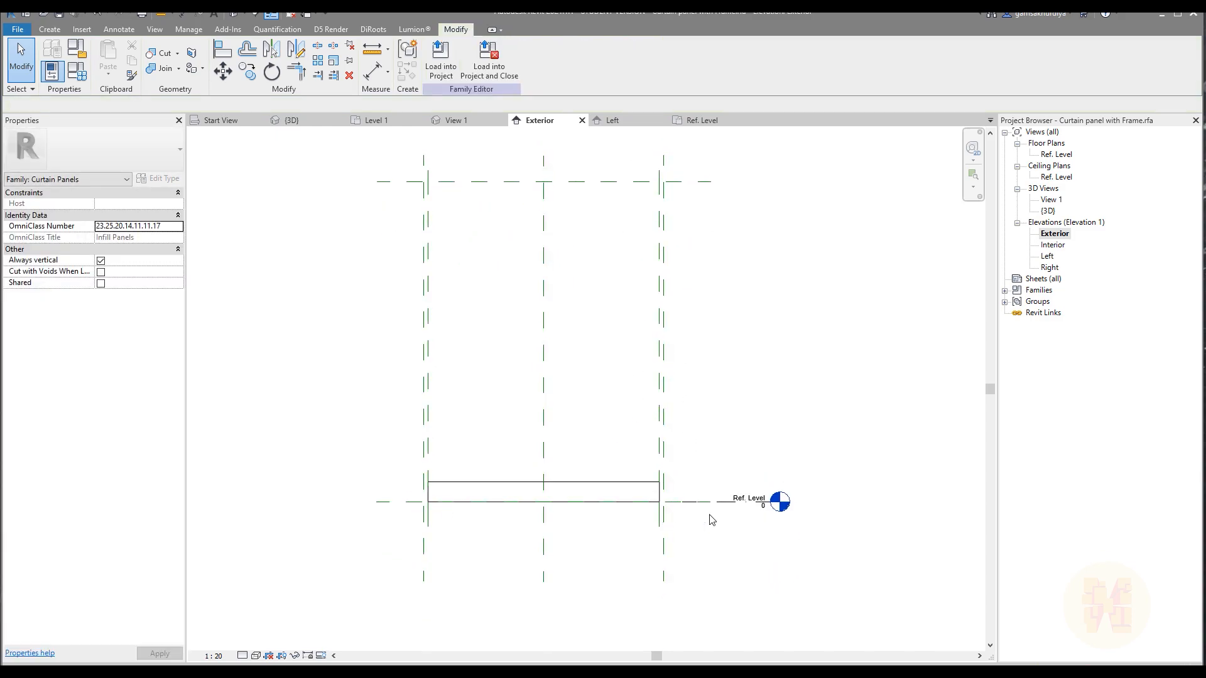
pyautogui.scroll(3, 527, 189)
pyautogui.click(49, 30)
pyautogui.click(707, 54)
pyautogui.click(275, 243)
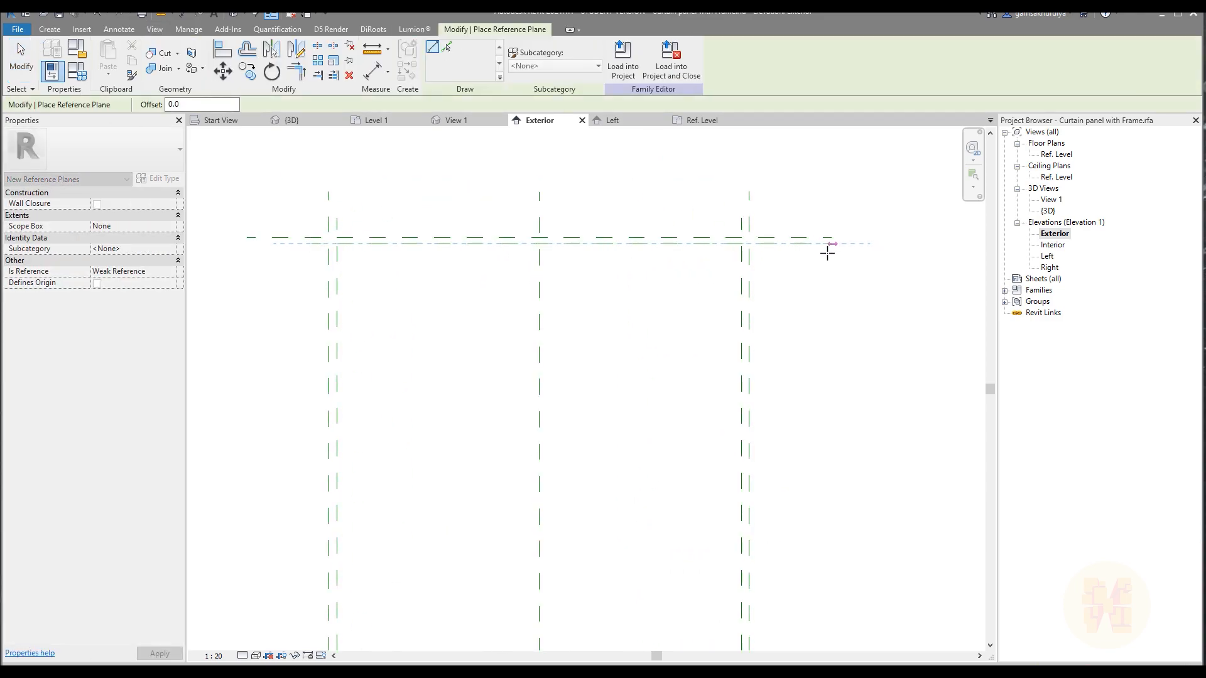
pyautogui.click(796, 253)
# Draw a horizontal reference plane about 64 mm above Ref. Level across the panel's full width.
pyautogui.scroll(-5, 793, 248)
pyautogui.moveTo(775, 490); pyautogui.dragTo(759, 355, button='middle')
pyautogui.scroll(4, 759, 355)
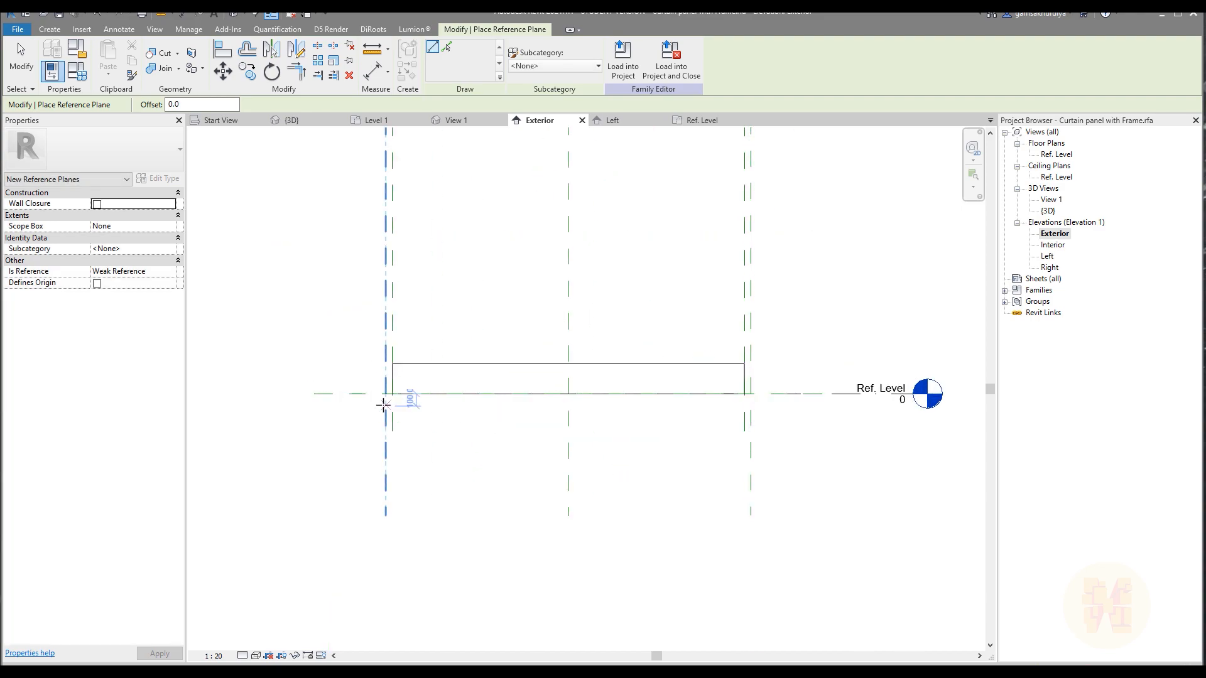
pyautogui.click(356, 387)
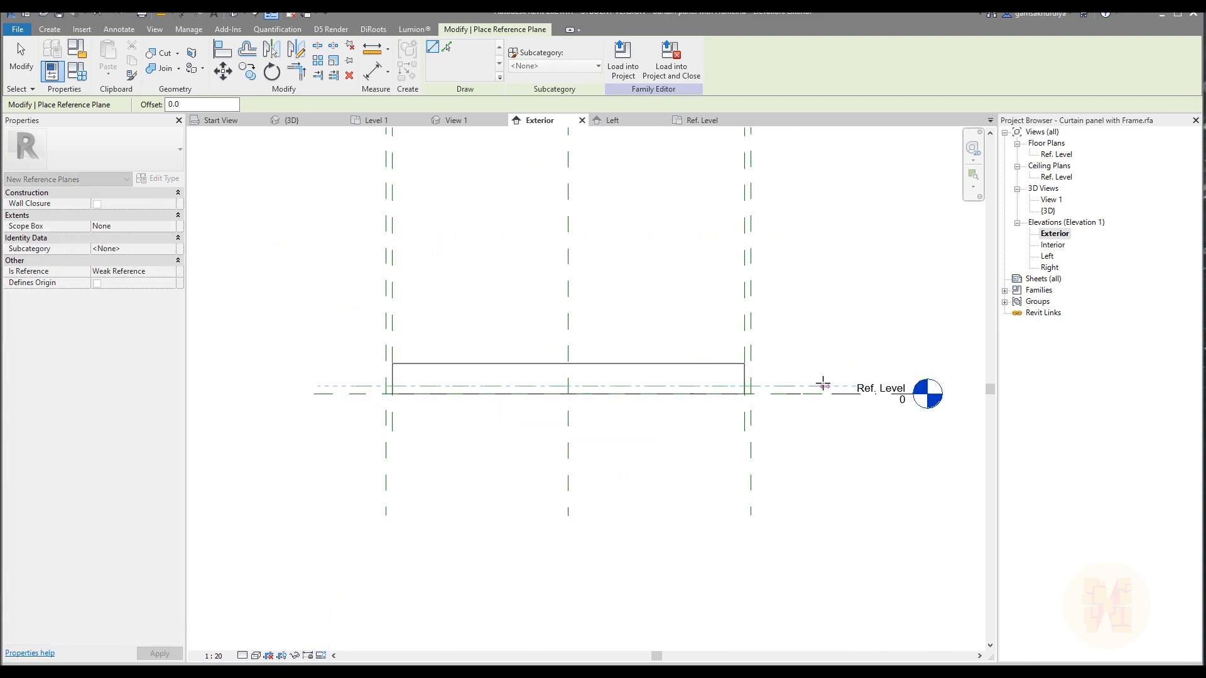
pyautogui.click(822, 386)
pyautogui.press('Escape')
pyautogui.press('Escape')
# Dimension the distance between Ref. Level and the horizontal reference plane just above it, placing the dimension beside the panel.
pyautogui.press('d')
pyautogui.press('i')
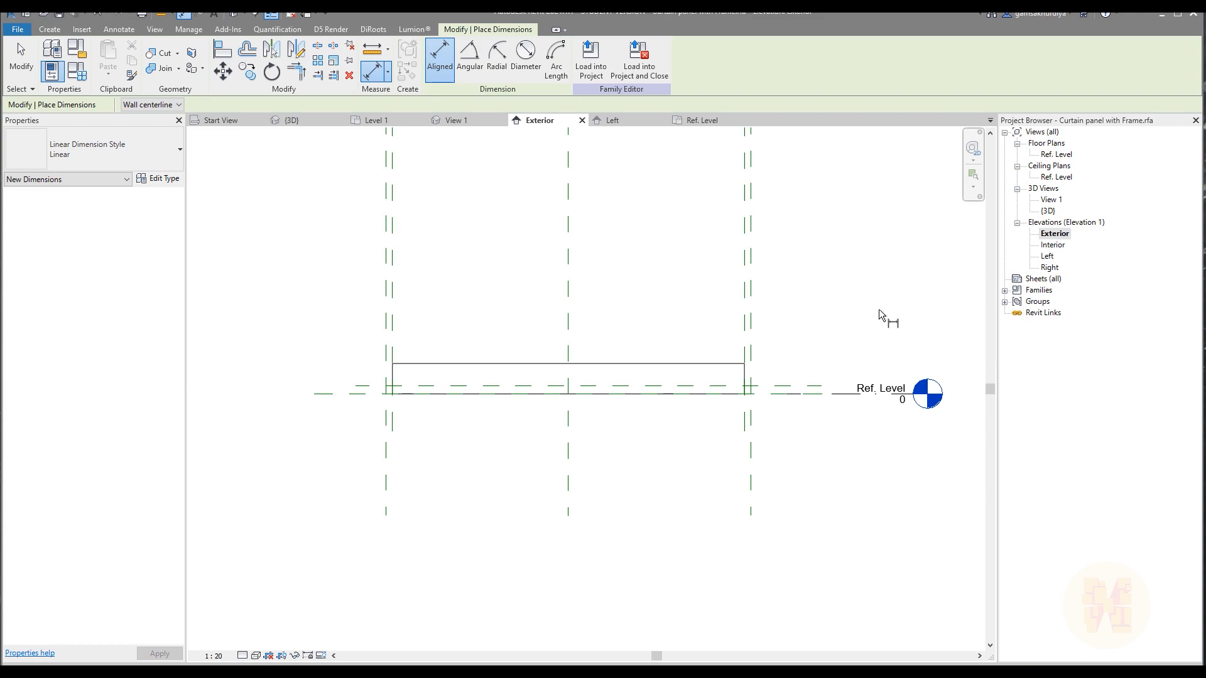
pyautogui.scroll(3, 823, 342)
pyautogui.click(800, 457)
pyautogui.click(799, 439)
pyautogui.scroll(-3, 804, 402)
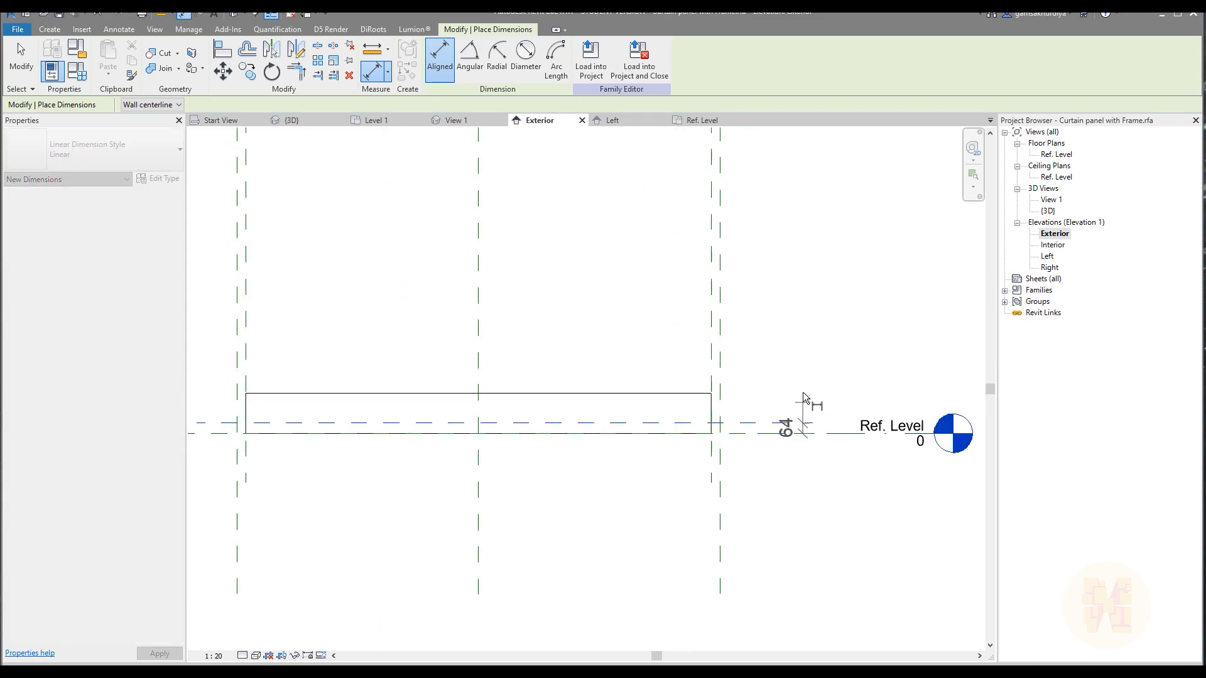
pyautogui.click(810, 373)
# Dimension the distance between the two horizontal reference planes at the panel's upper end.
pyautogui.moveTo(803, 293); pyautogui.dragTo(709, 560, button='middle')
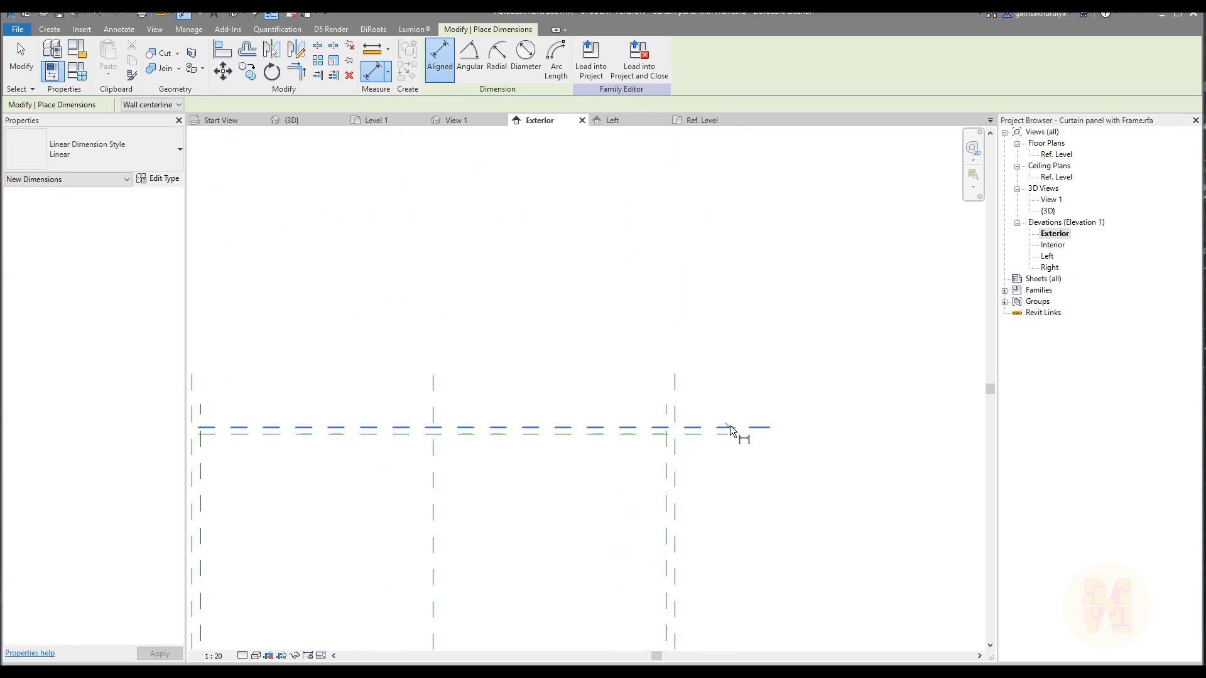
pyautogui.click(735, 428)
pyautogui.click(725, 434)
pyautogui.scroll(3, 734, 519)
pyautogui.click(734, 519)
pyautogui.press('Escape')
# Label the upper dimension with the Frame_Thikness parameter.
pyautogui.scroll(3, 748, 420)
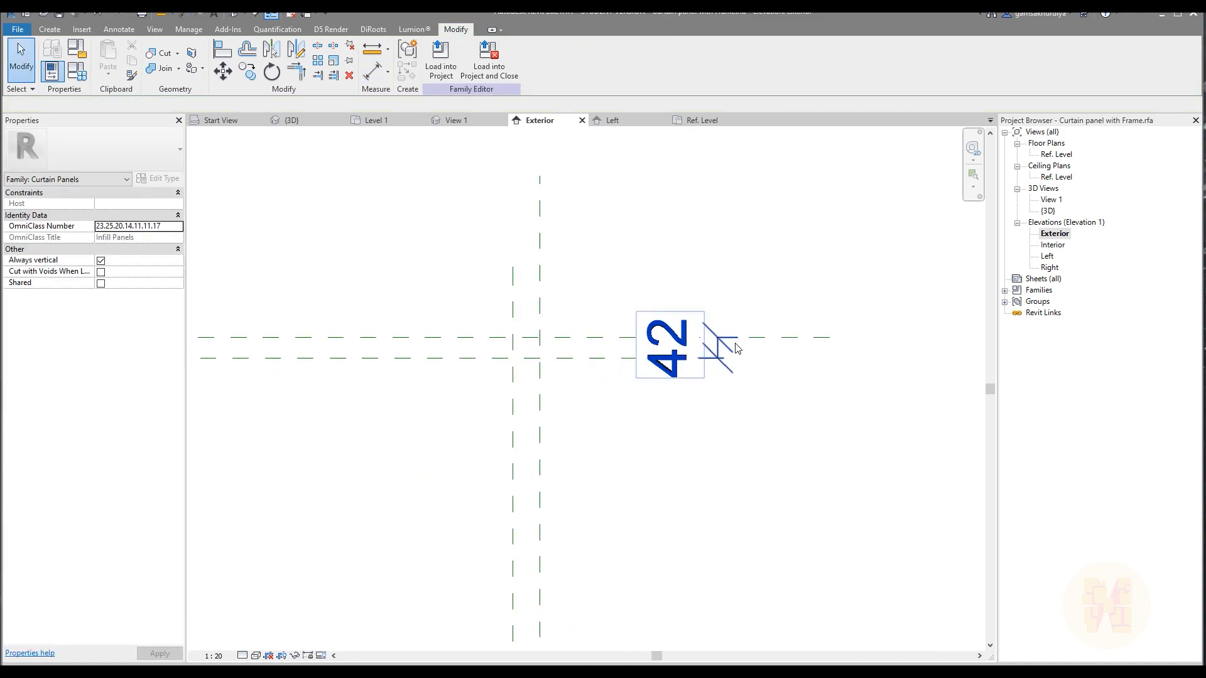
pyautogui.click(720, 346)
pyautogui.click(477, 58)
pyautogui.click(470, 101)
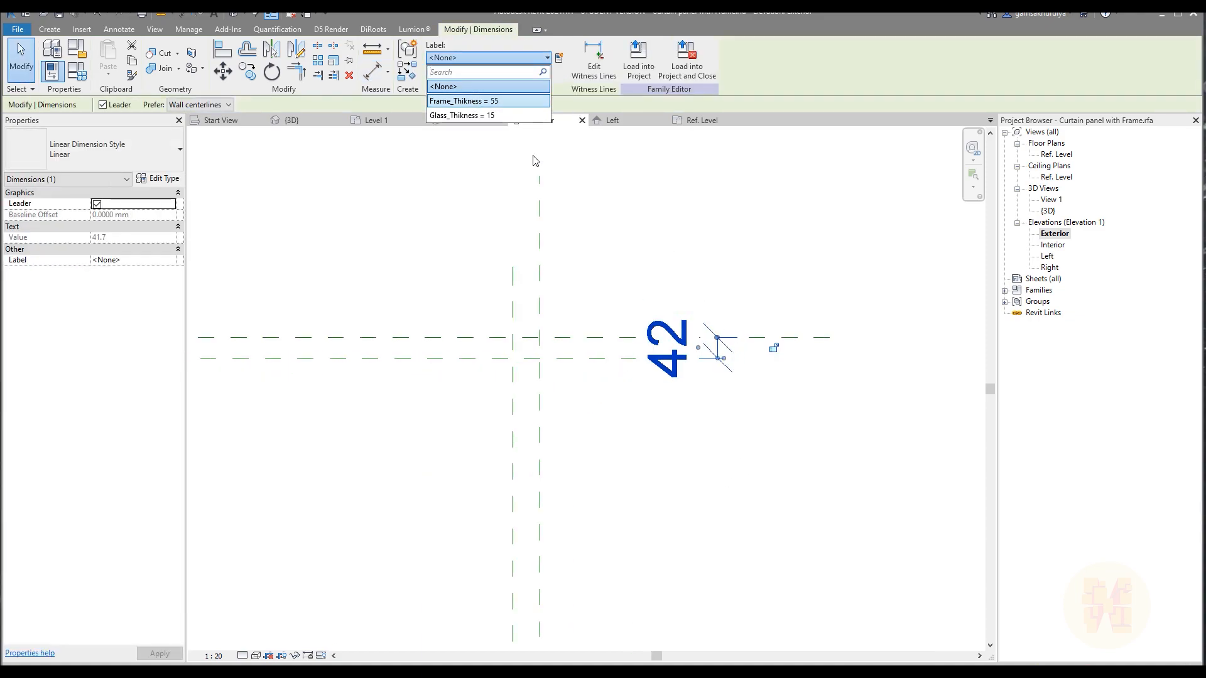
pyautogui.click(784, 499)
# Label the lower dimension at Ref. Level with the Frame_Thikness parameter and set the view scale to 1:10.
pyautogui.scroll(-3, 779, 502)
pyautogui.moveTo(775, 512); pyautogui.dragTo(741, 247, button='middle')
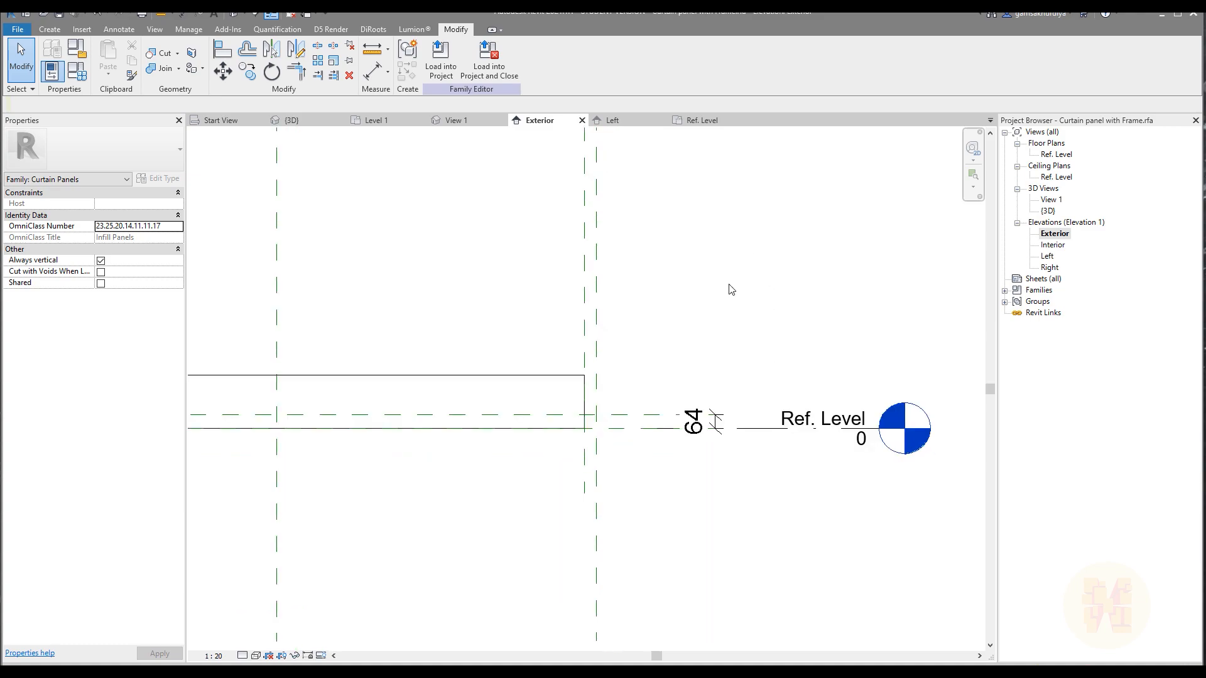
pyautogui.click(709, 427)
pyautogui.click(483, 57)
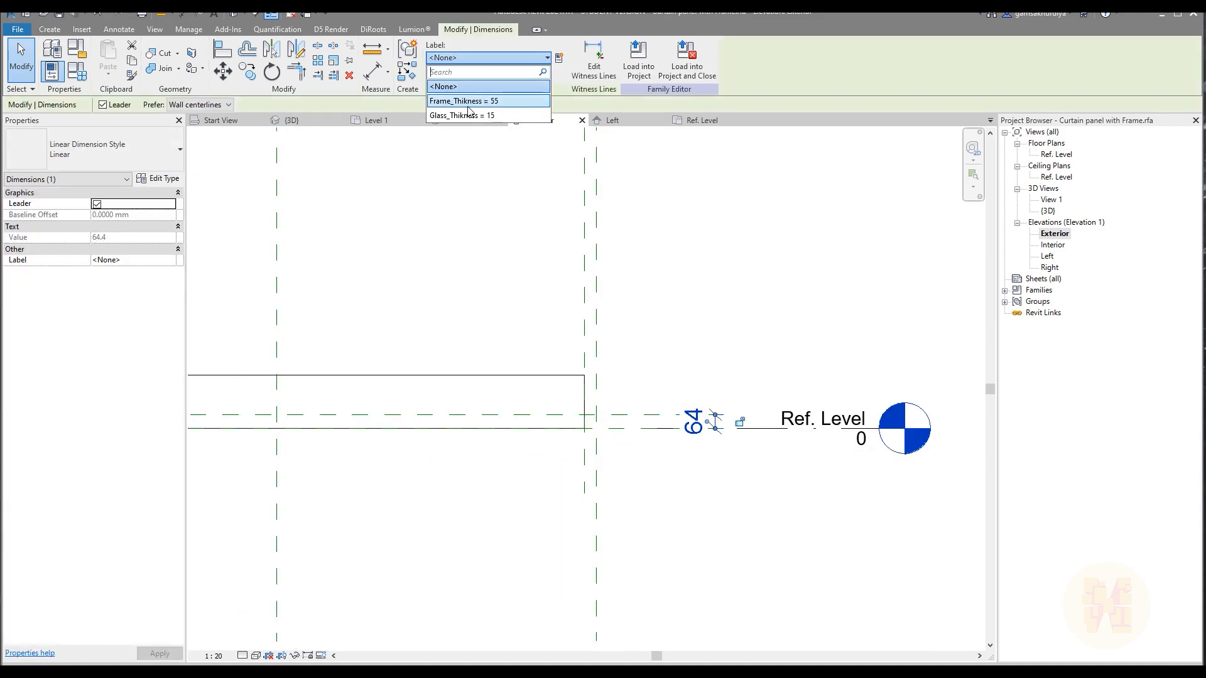
pyautogui.click(470, 101)
pyautogui.click(808, 283)
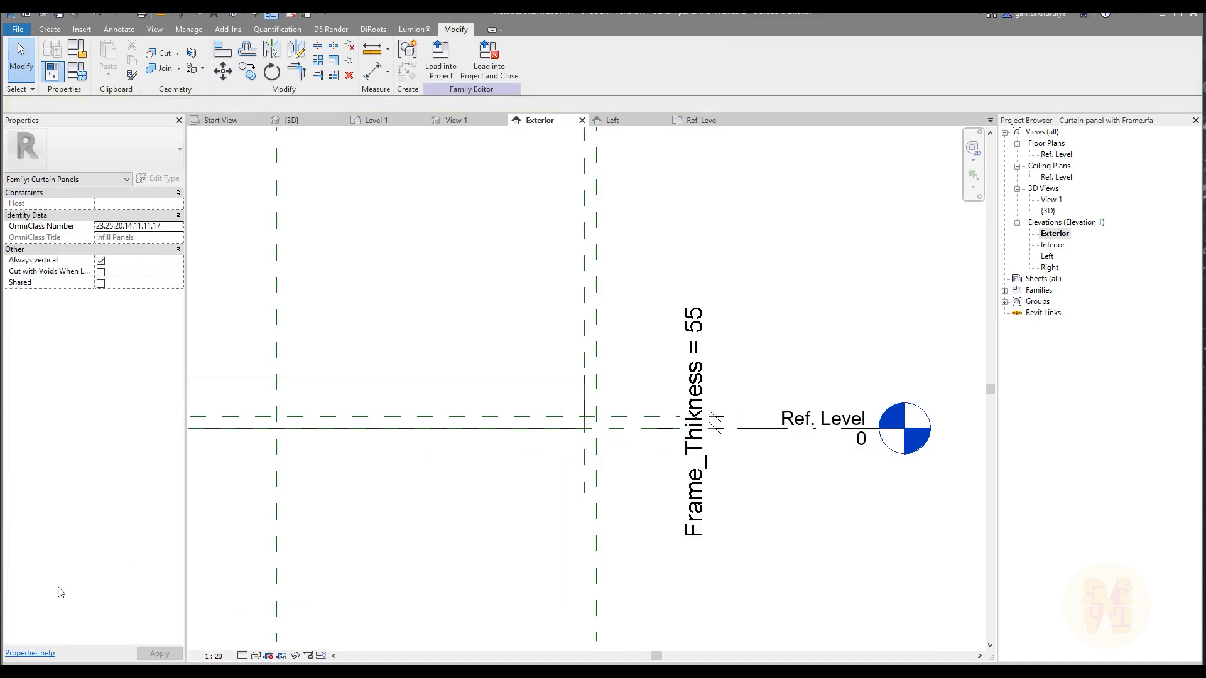
pyautogui.click(214, 655)
pyautogui.click(248, 518)
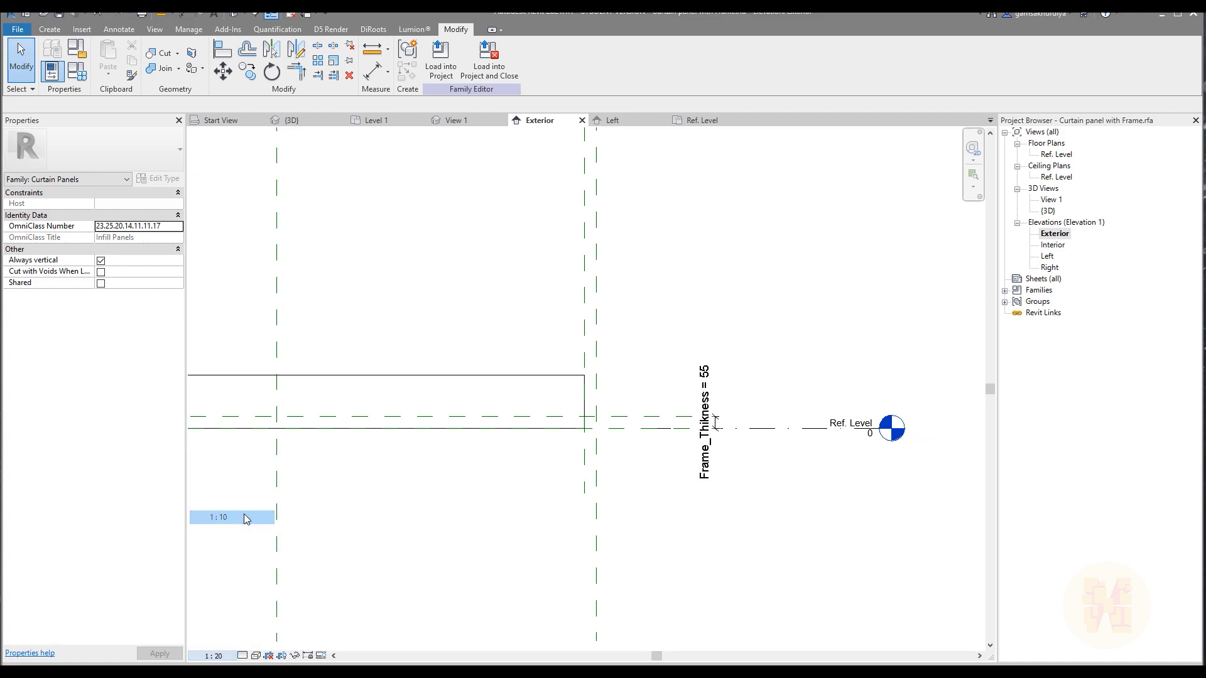
# Stretch one glass pane's top edge to about 1287 mm above Ref. Level and raise its bottom edge above the lower frame plane.
pyautogui.moveTo(474, 511); pyautogui.dragTo(798, 526, button='middle')
pyautogui.scroll(-4, 697, 466)
pyautogui.scroll(2, 534, 402)
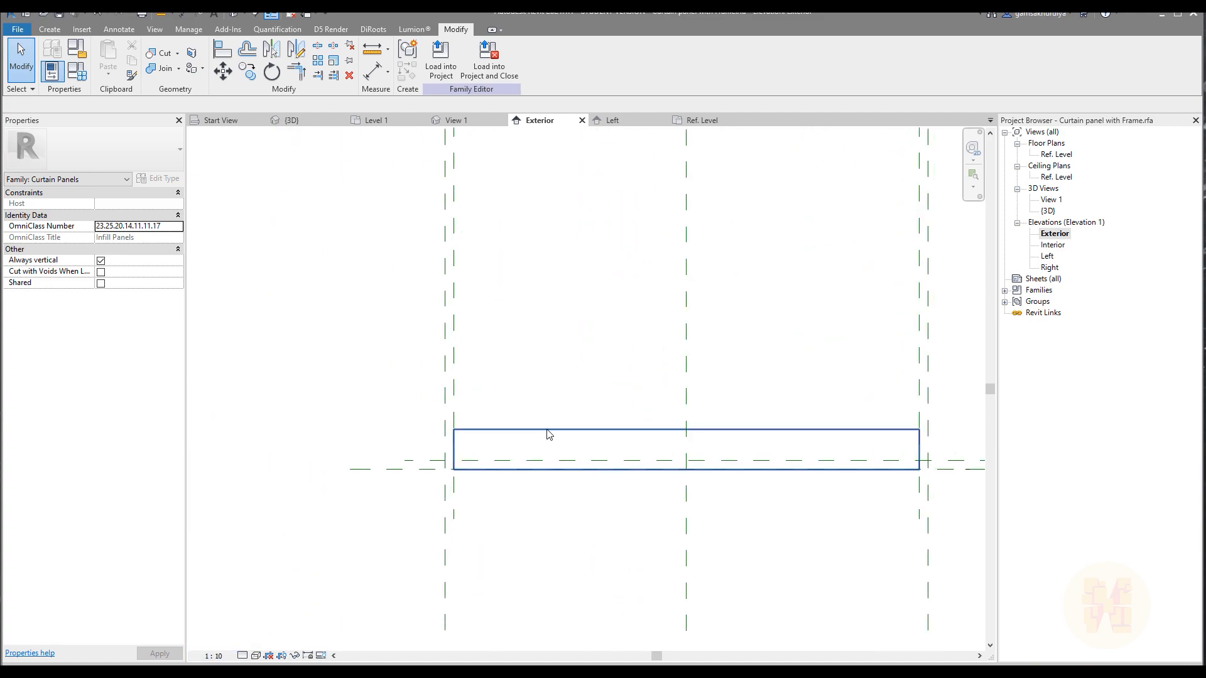
pyautogui.click(547, 431)
pyautogui.moveTo(687, 425); pyautogui.dragTo(773, 226)
pyautogui.click(703, 387)
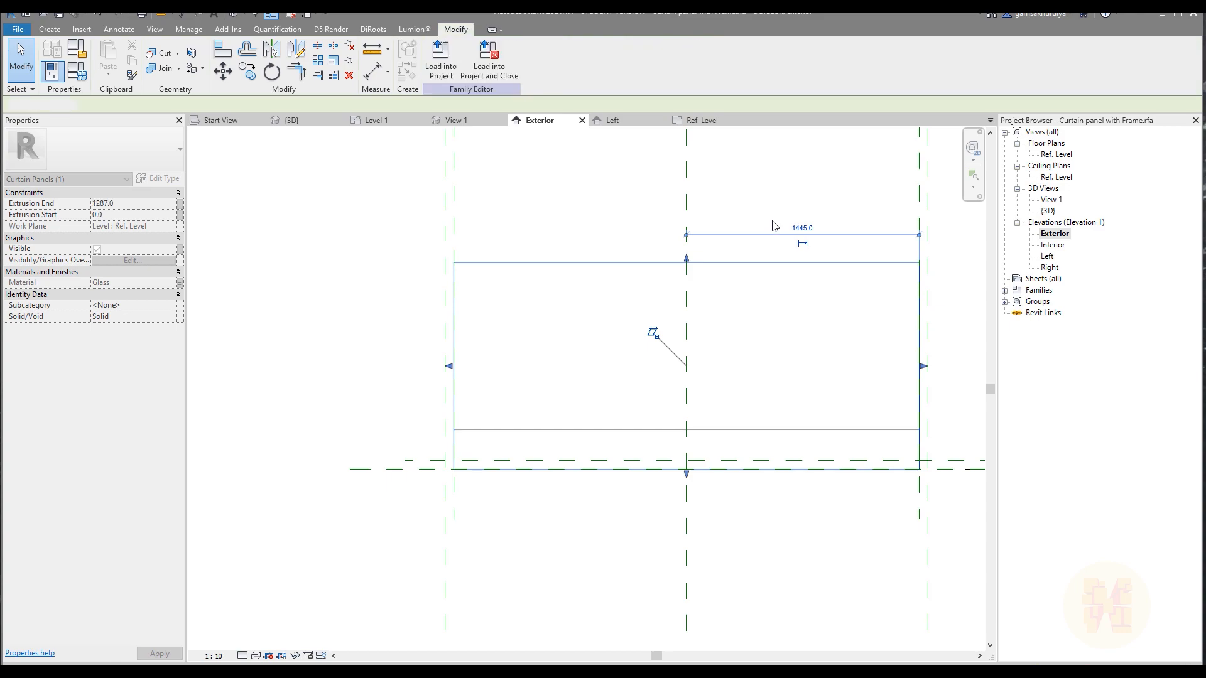
pyautogui.click(752, 487)
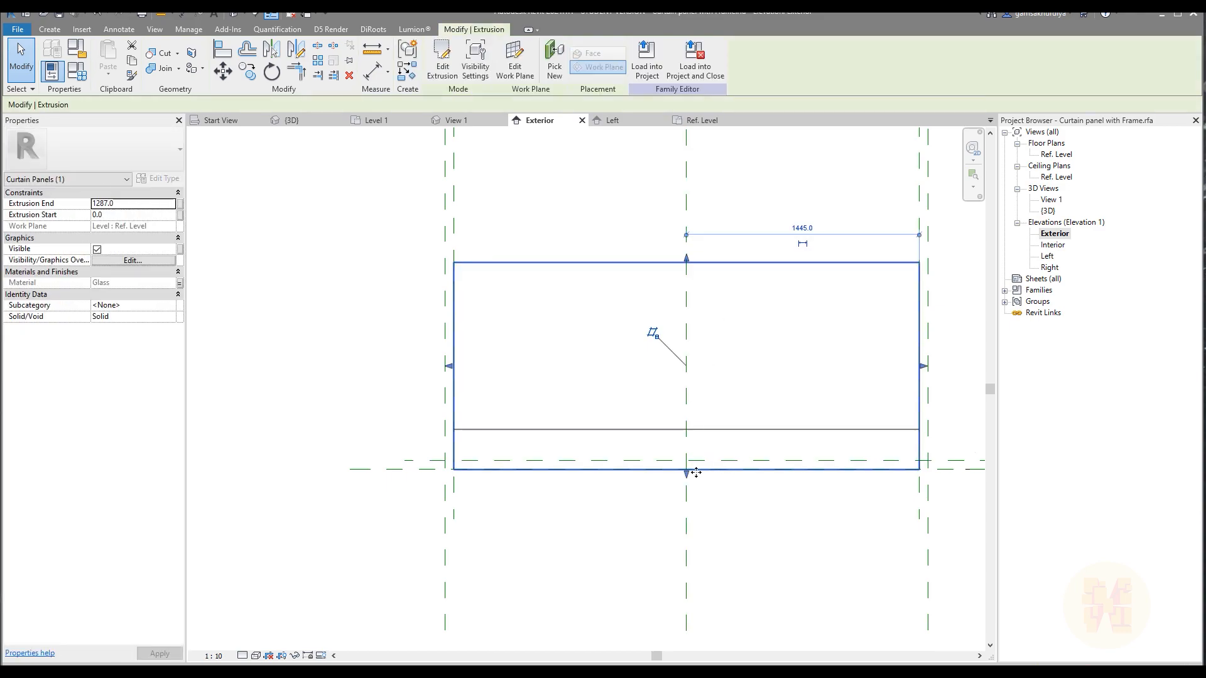
pyautogui.click(694, 415)
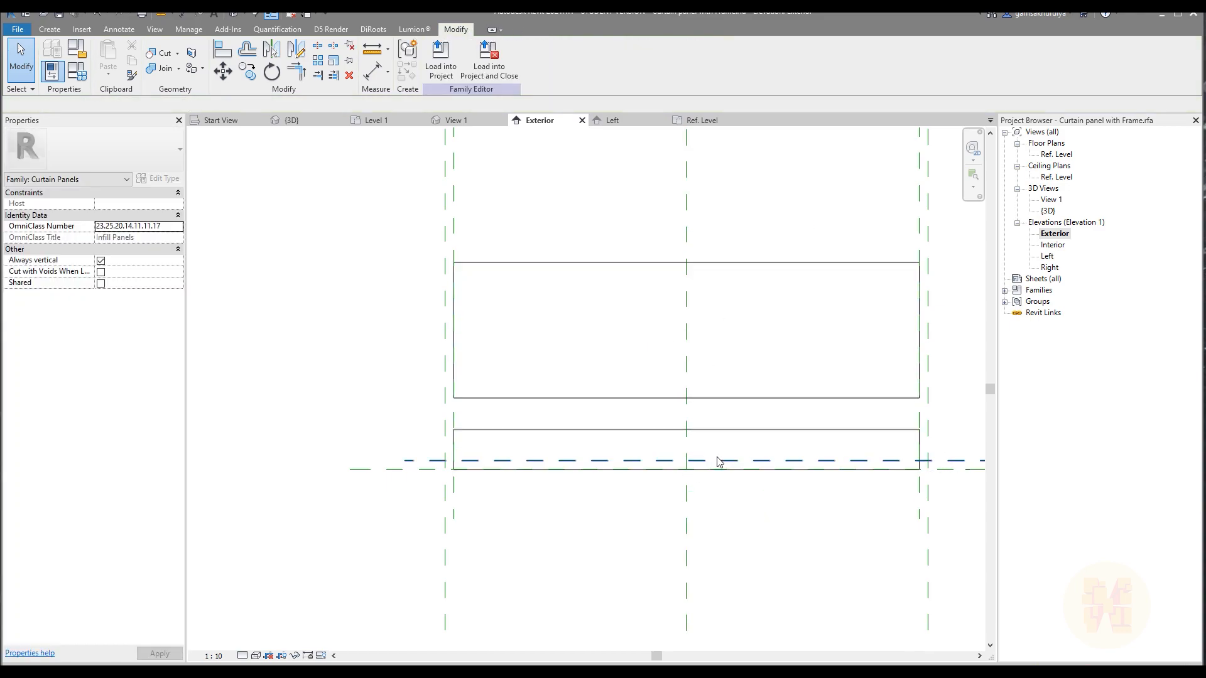
# Stretch the other glass pane's top edge above the first pane's and raise its bottom edge clear of the lower frame plane.
pyautogui.click(717, 431)
pyautogui.moveTo(687, 426); pyautogui.dragTo(708, 228)
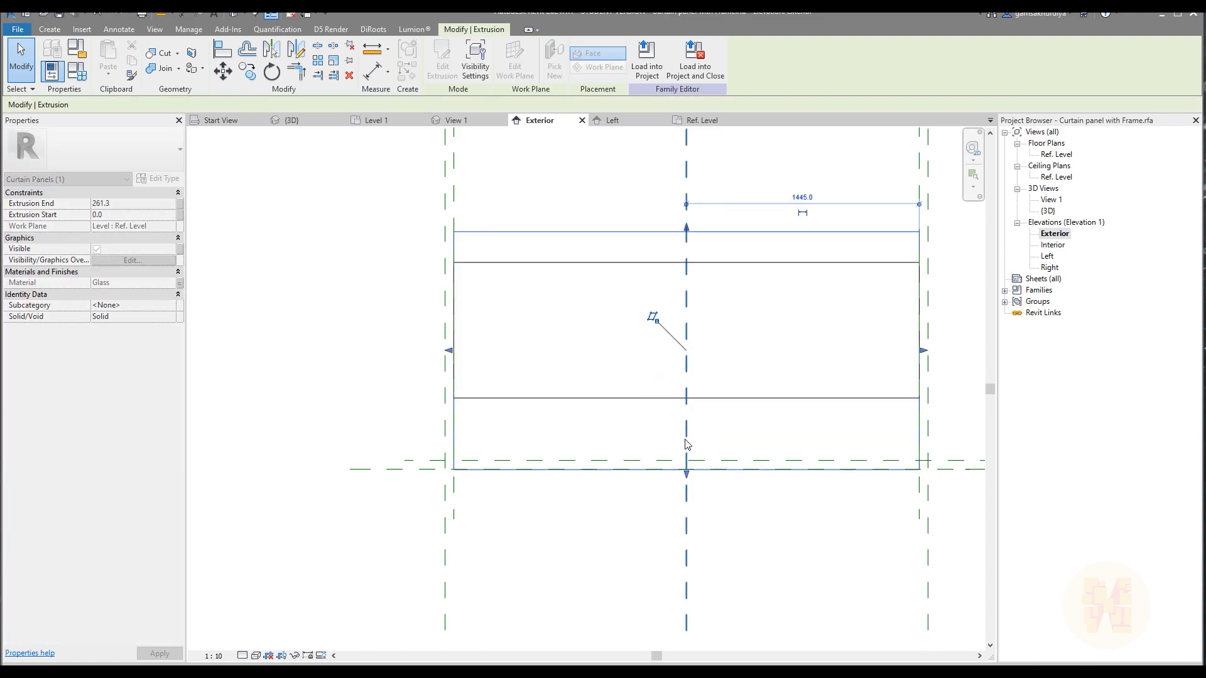
pyautogui.moveTo(687, 476); pyautogui.dragTo(695, 418)
pyautogui.click(754, 527)
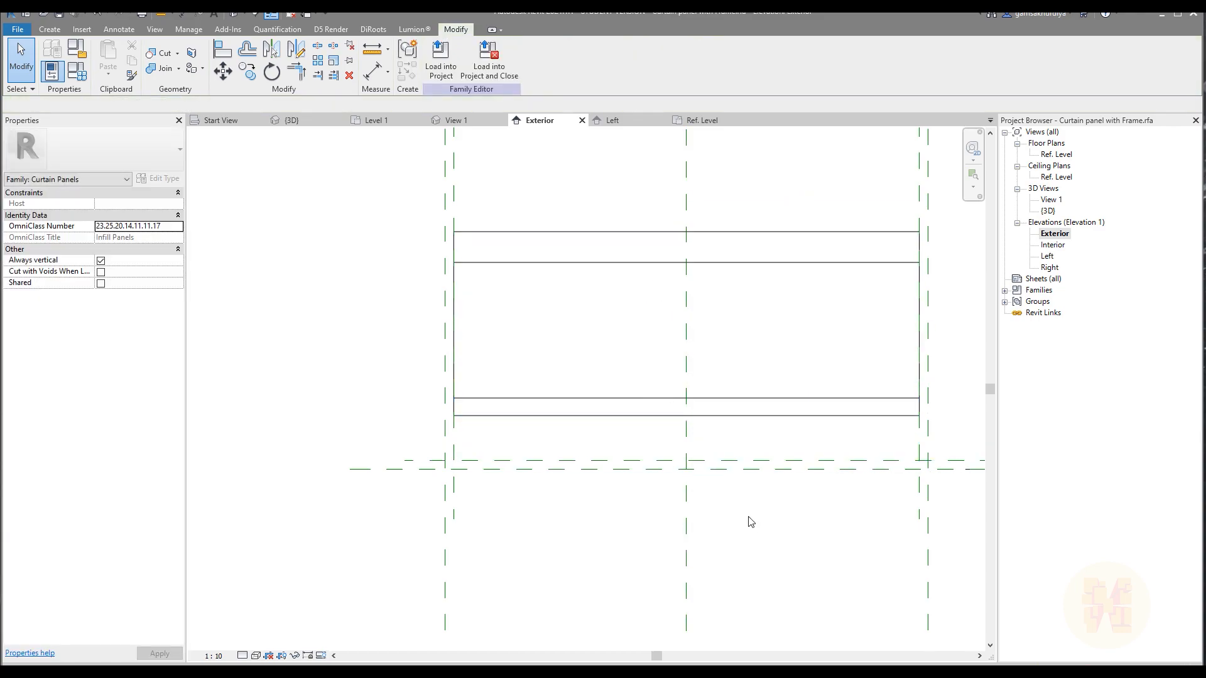
pyautogui.press('a')
pyautogui.press('l')
pyautogui.click(420, 469)
pyautogui.click(526, 416)
pyautogui.hotkey('ctrl', 'z')
# Align the bottom edges of the glass panes to the lower frame reference plane and lock the alignment.
pyautogui.press('a')
pyautogui.press('l')
pyautogui.click(423, 461)
pyautogui.click(483, 415)
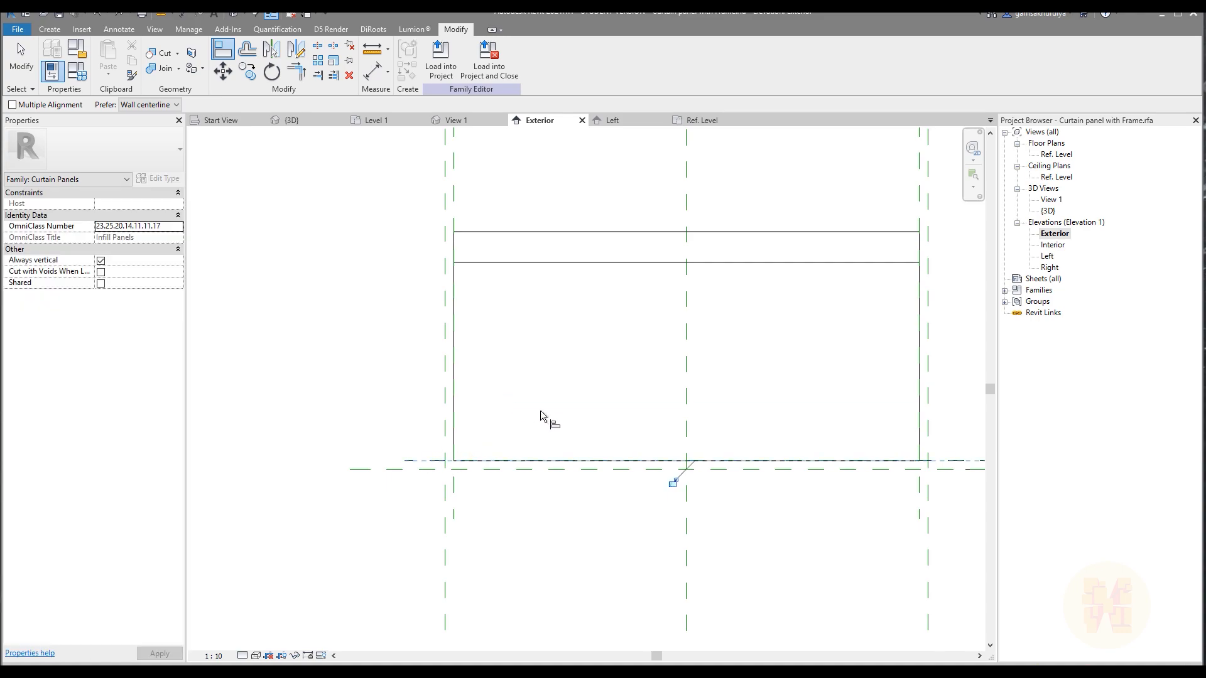
pyautogui.click(672, 483)
# Align the top edges of both glass panes to the inner frame reference plane at the panel's upper end.
pyautogui.moveTo(597, 343); pyautogui.dragTo(554, 602, button='middle')
pyautogui.moveTo(547, 457); pyautogui.dragTo(556, 616, button='middle')
pyautogui.scroll(-1, 515, 436)
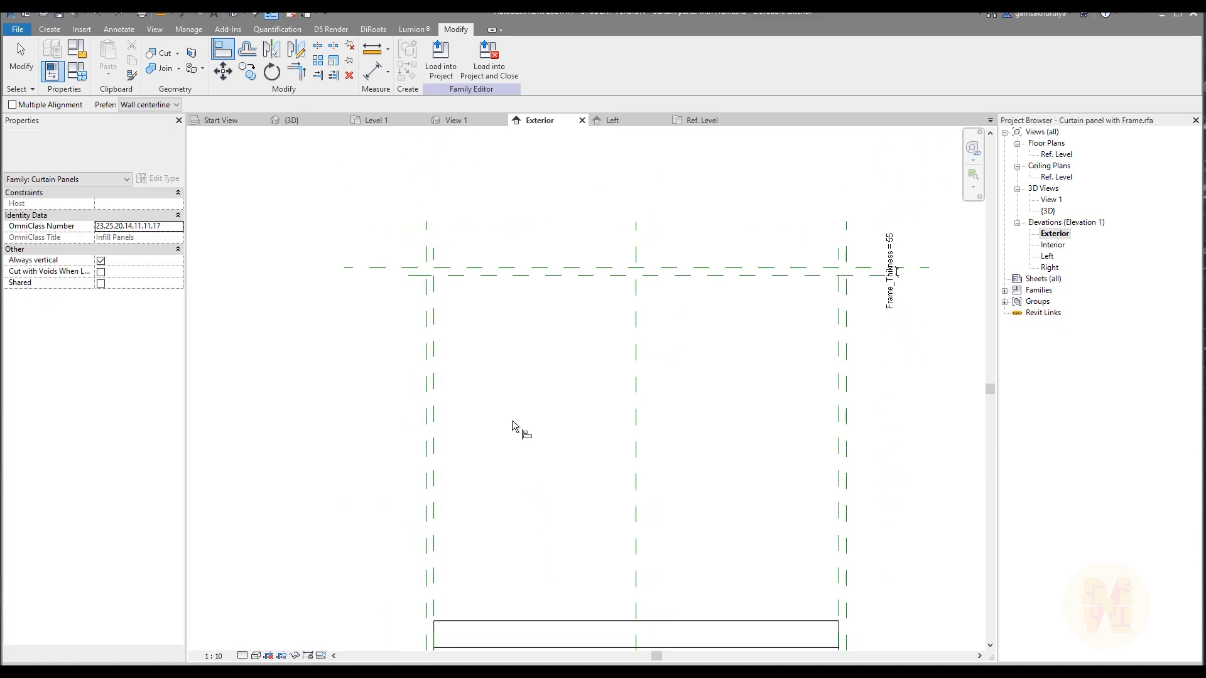
pyautogui.click(572, 621)
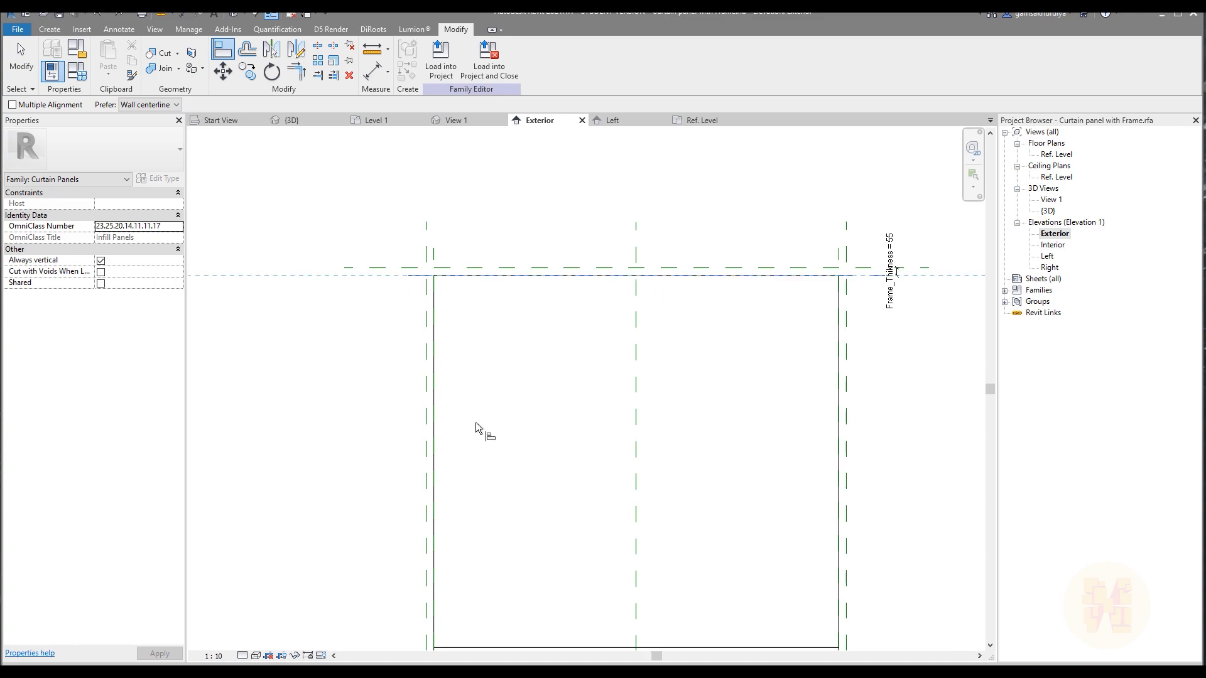
pyautogui.click(512, 647)
pyautogui.scroll(-3, 704, 295)
pyautogui.press('Escape')
pyautogui.press('Escape')
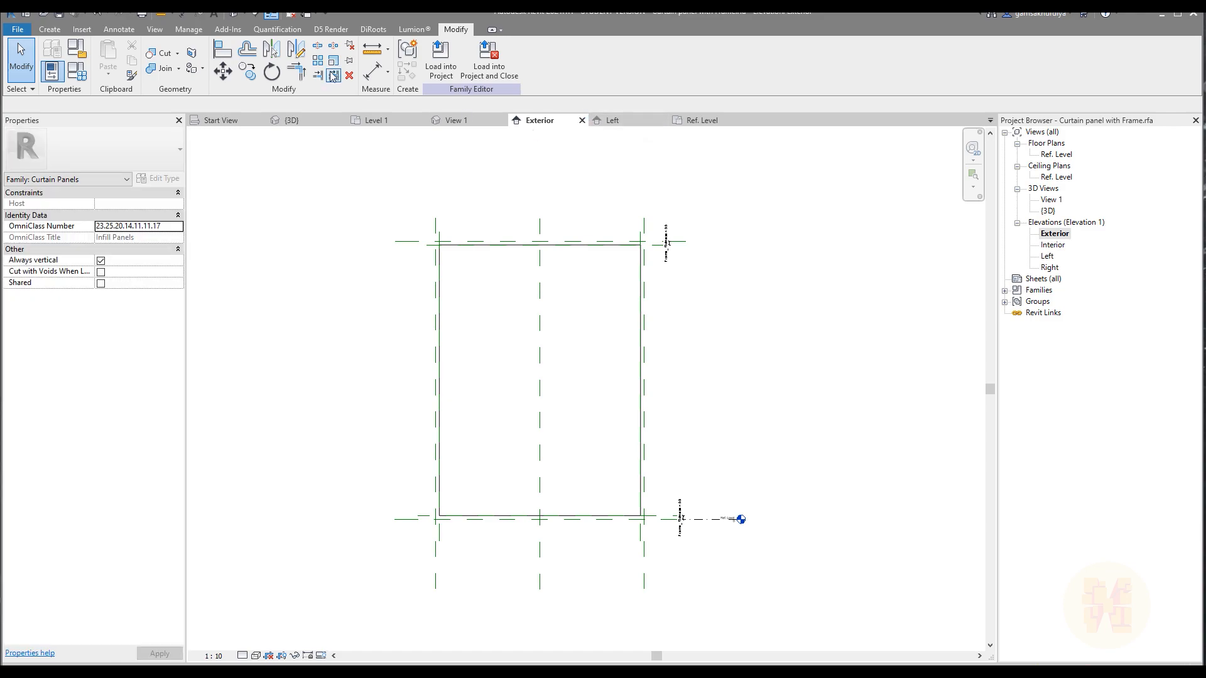
# Inspect the resized glass panes in the default 3D view and in the Ref. Level plan.
pyautogui.click(228, 15)
pyautogui.keyDown('shift'); pyautogui.moveTo(729, 452); pyautogui.dragTo(887, 441, button='middle'); pyautogui.keyUp('shift')
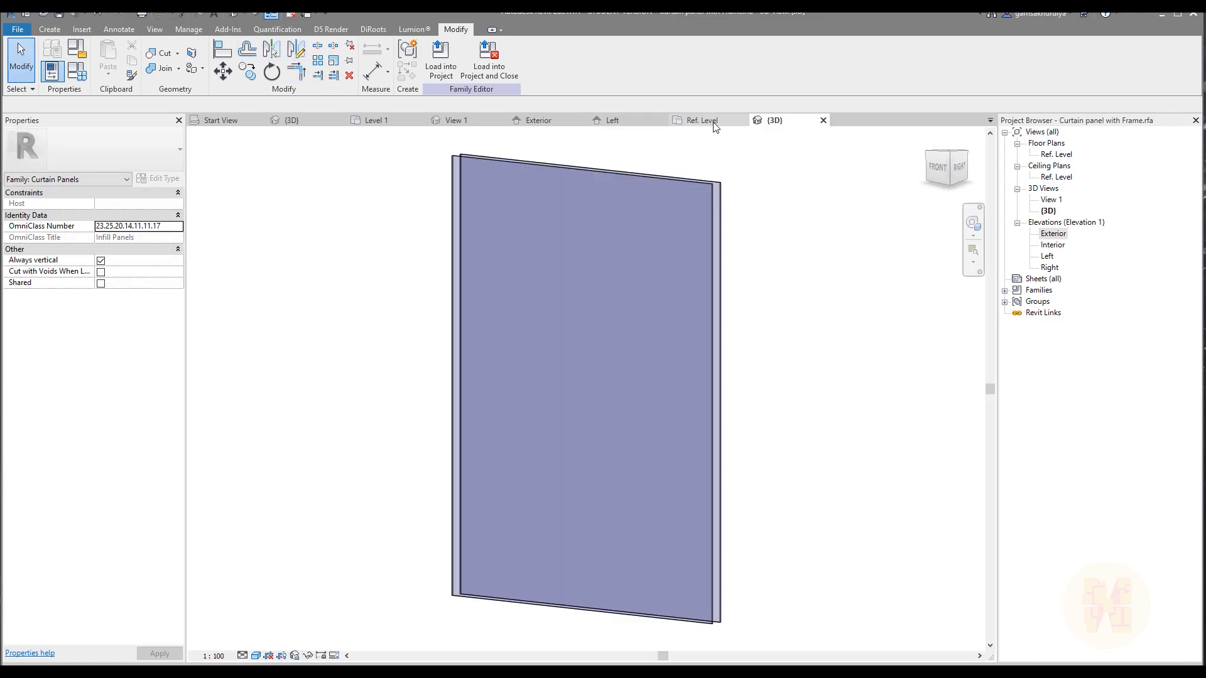
pyautogui.click(713, 123)
pyautogui.moveTo(680, 363); pyautogui.dragTo(720, 394, button='middle')
pyautogui.scroll(-2, 719, 394)
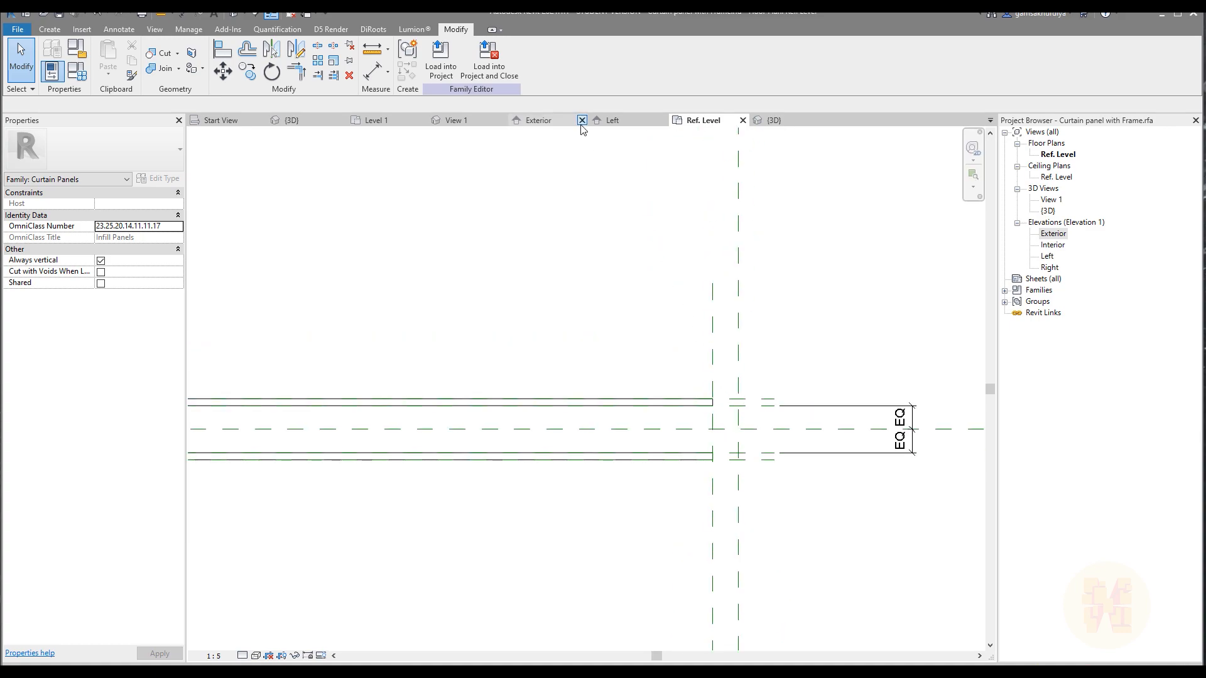
# Return to the Exterior elevation and start a solid Sweep for the panel frame.
pyautogui.click(553, 120)
pyautogui.scroll(-2, 672, 283)
pyautogui.scroll(2, 617, 350)
pyautogui.moveTo(641, 369); pyautogui.dragTo(646, 421, button='middle')
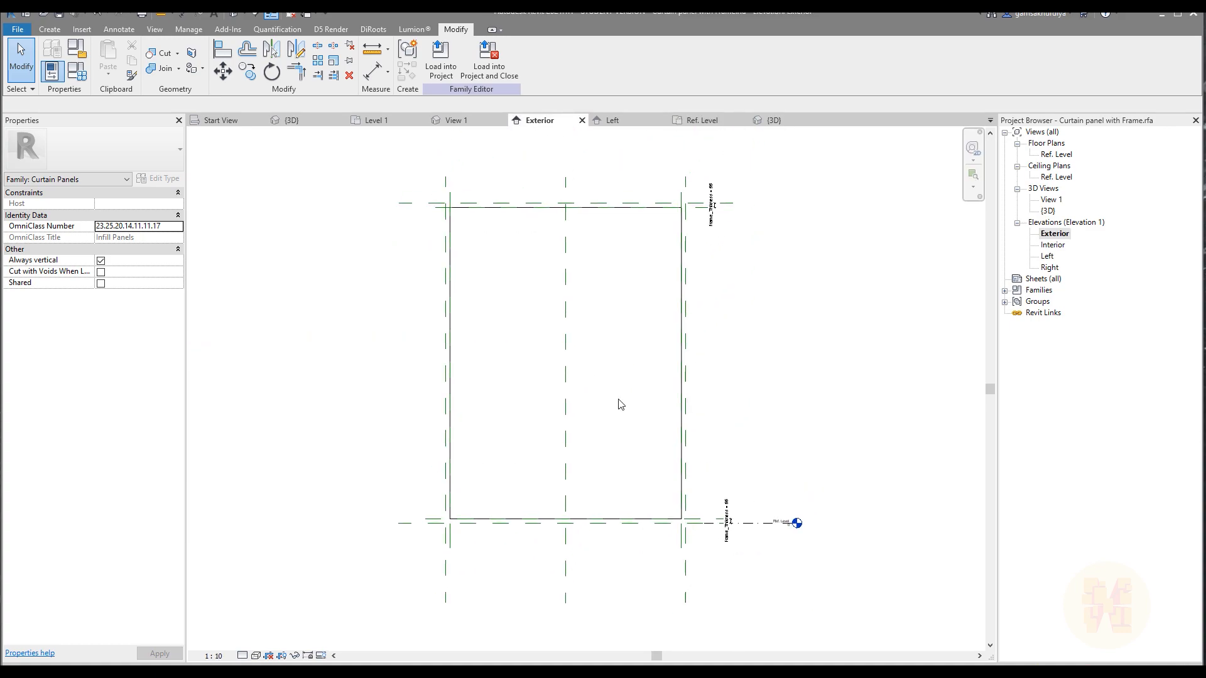
pyautogui.click(39, 30)
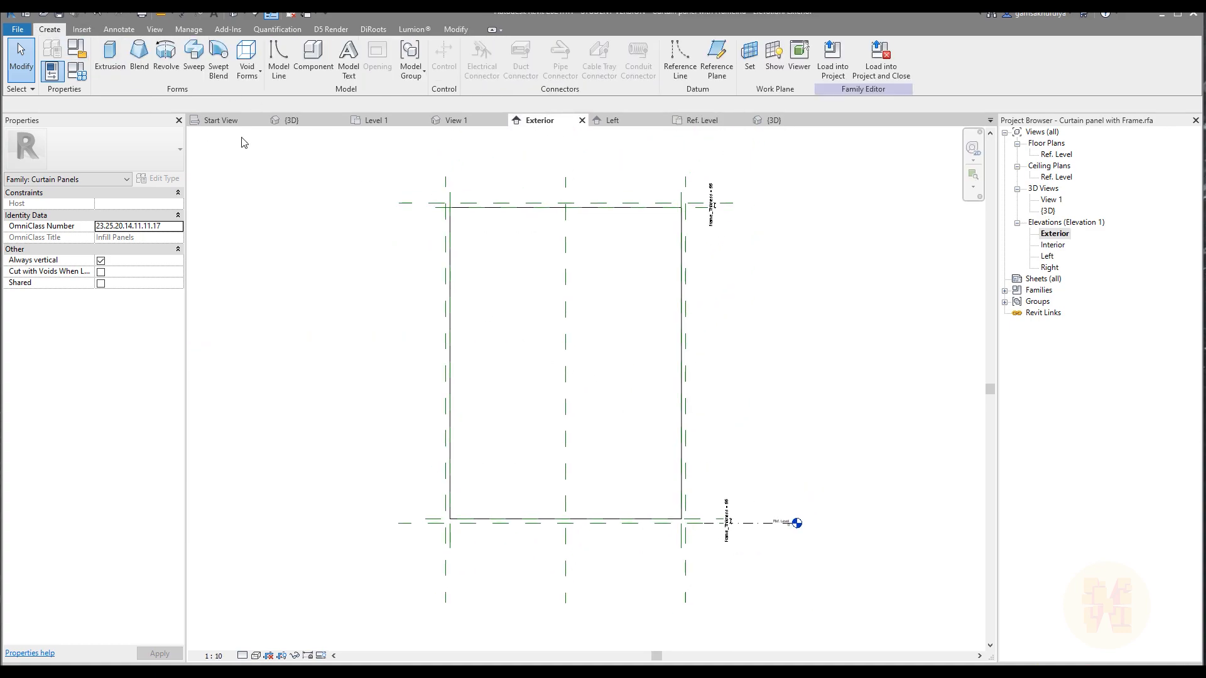
pyautogui.click(194, 57)
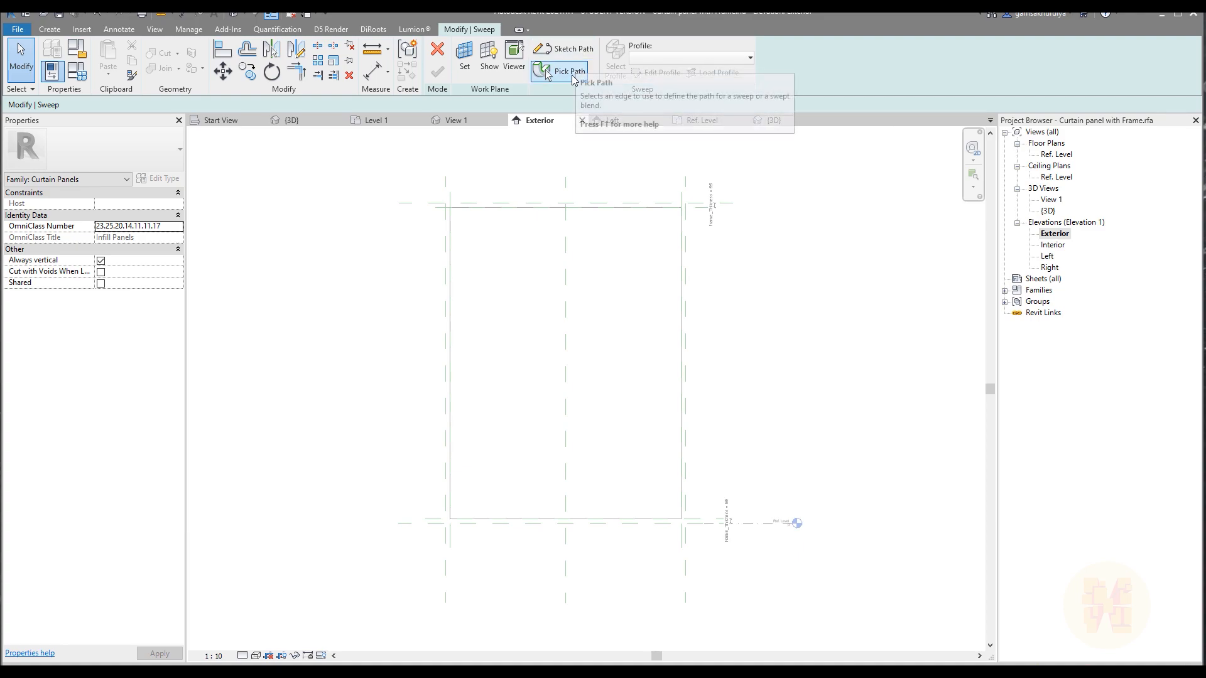
pyautogui.click(556, 71)
pyautogui.scroll(4, 478, 530)
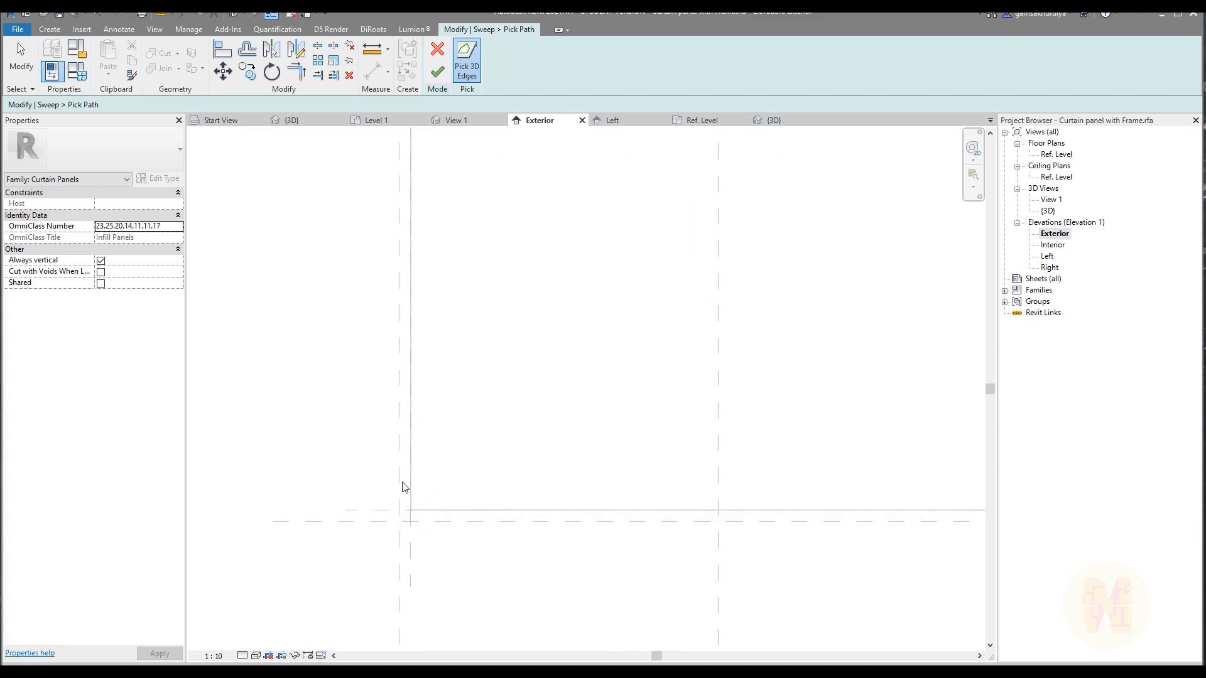
pyautogui.moveTo(523, 371); pyautogui.dragTo(336, 512, button='middle')
pyautogui.moveTo(388, 326); pyautogui.dragTo(367, 433, button='middle')
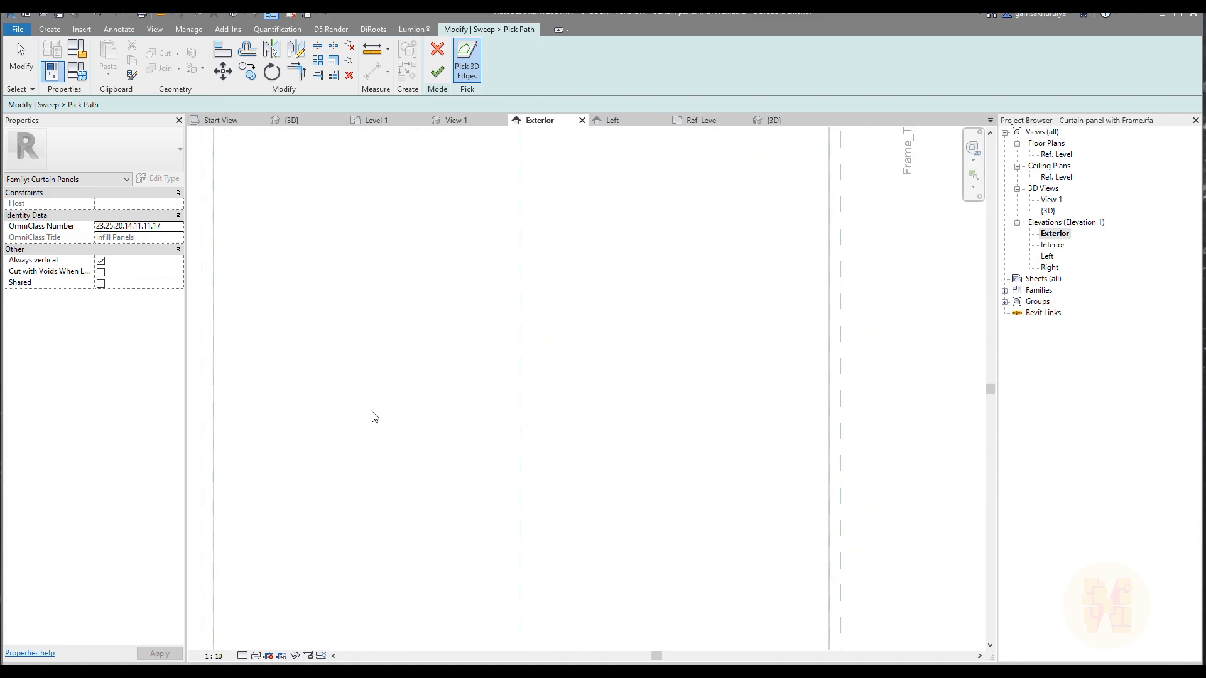
pyautogui.click(438, 49)
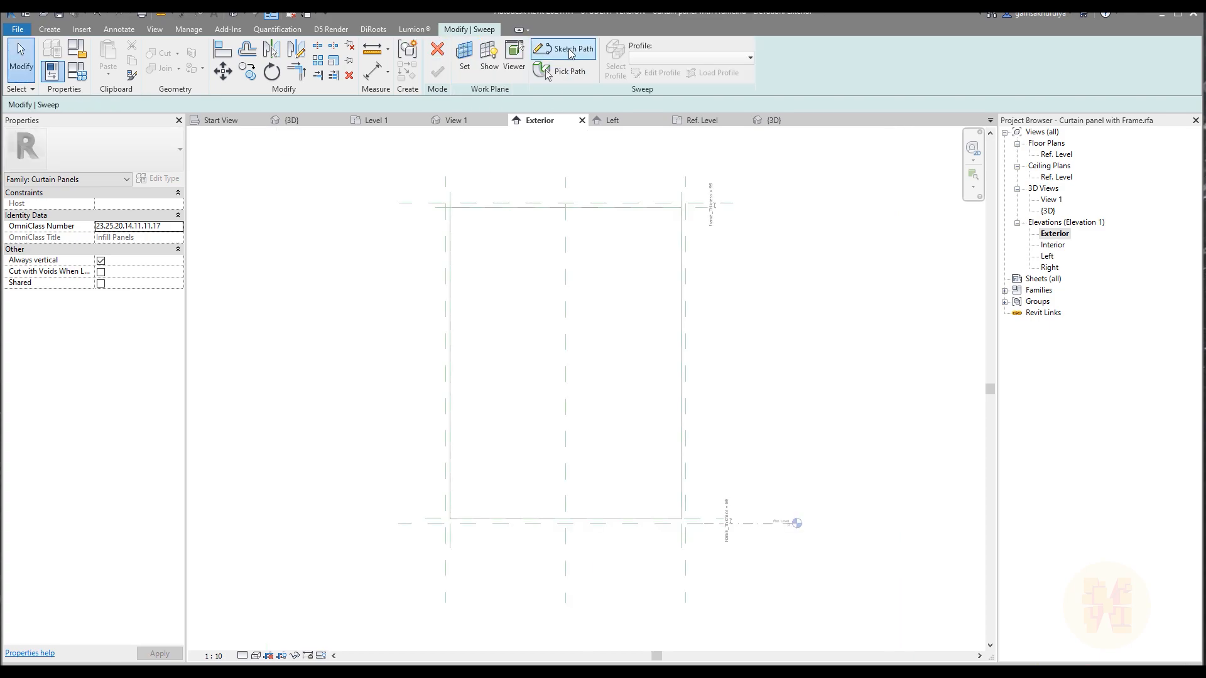
# Begin sketching the sweep path with the Pick Lines tool.
pyautogui.click(569, 52)
pyautogui.click(488, 74)
pyautogui.scroll(3, 484, 562)
pyautogui.click(466, 487)
pyautogui.click(408, 442)
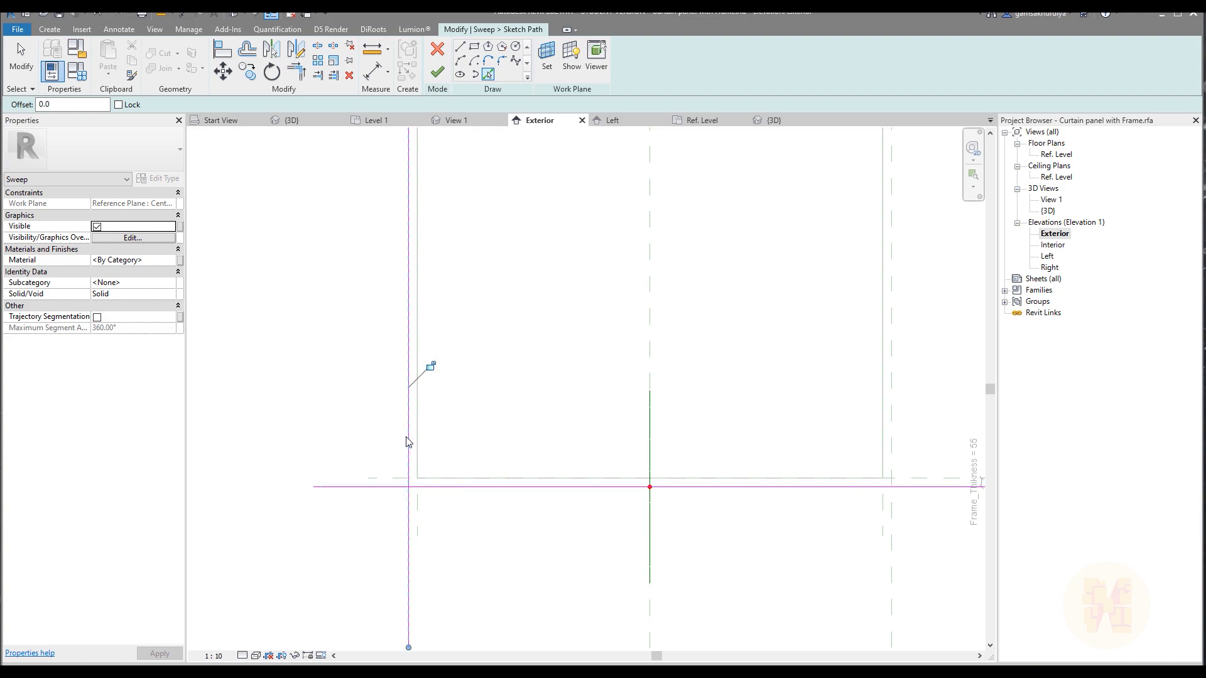
pyautogui.hotkey('ctrl', 'z')
pyautogui.hotkey('ctrl', 'z')
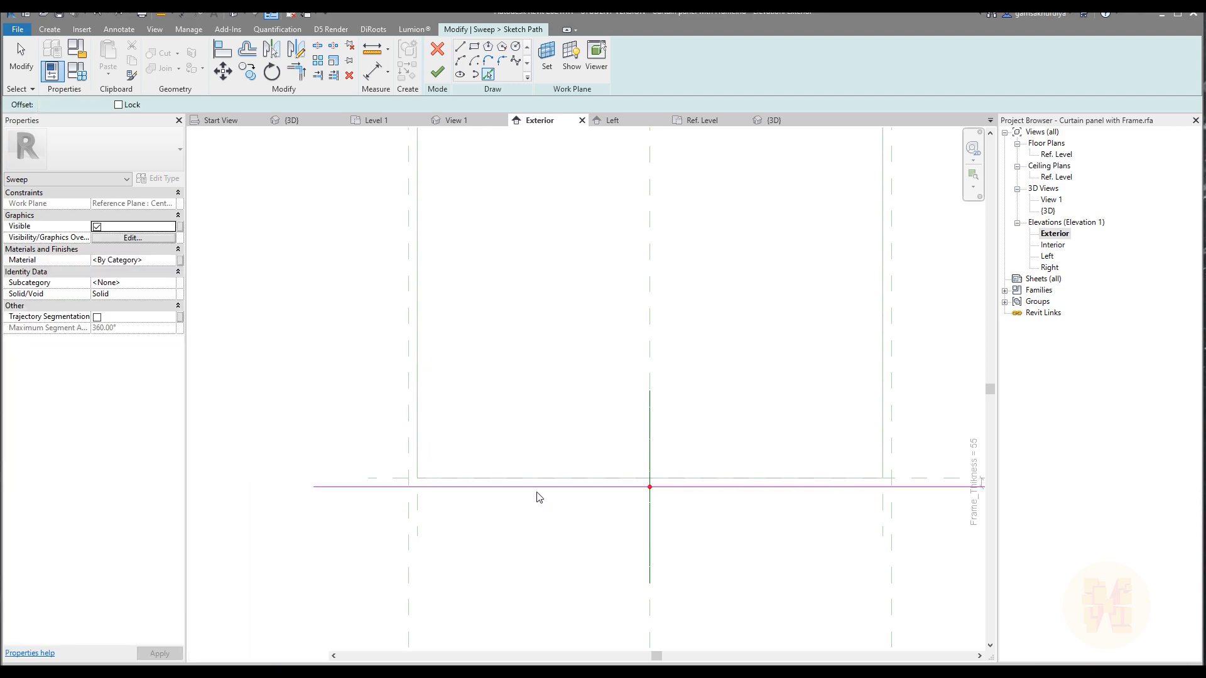
# Pick the Ref. Level plane and the outer left, top and right reference planes as sweep path lines, locking the lines to them.
pyautogui.click(408, 399)
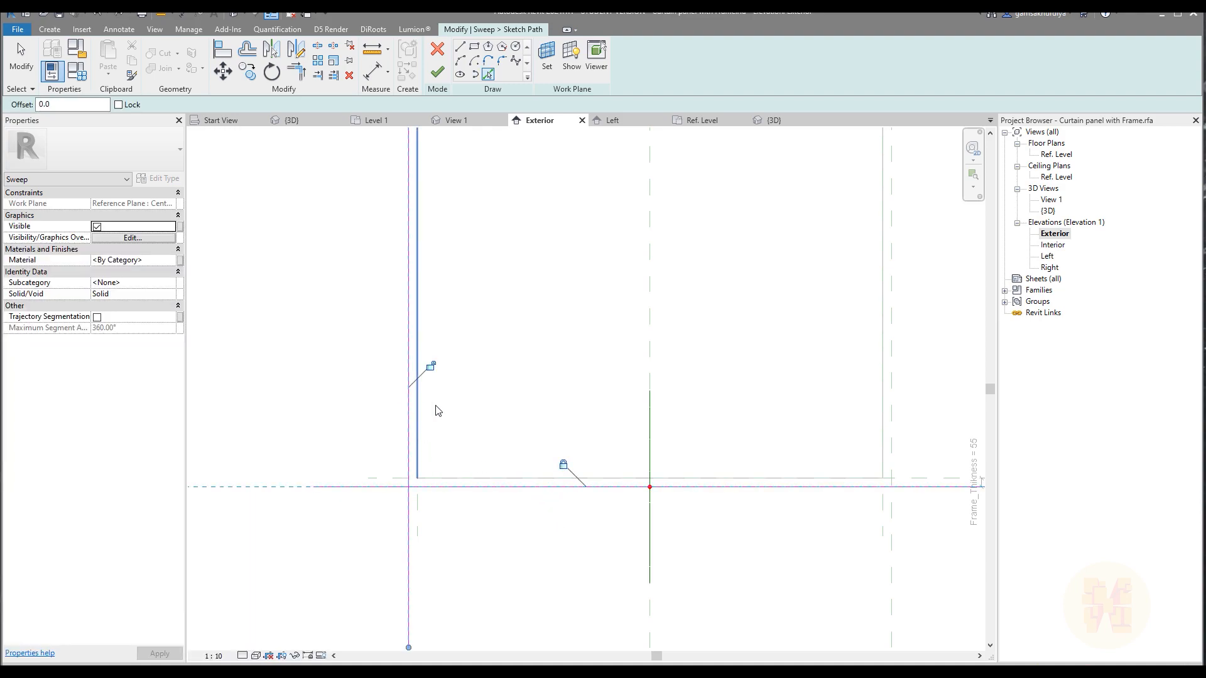
pyautogui.scroll(-6, 451, 365)
pyautogui.moveTo(555, 224); pyautogui.dragTo(487, 449, button='middle')
pyautogui.scroll(3, 488, 434)
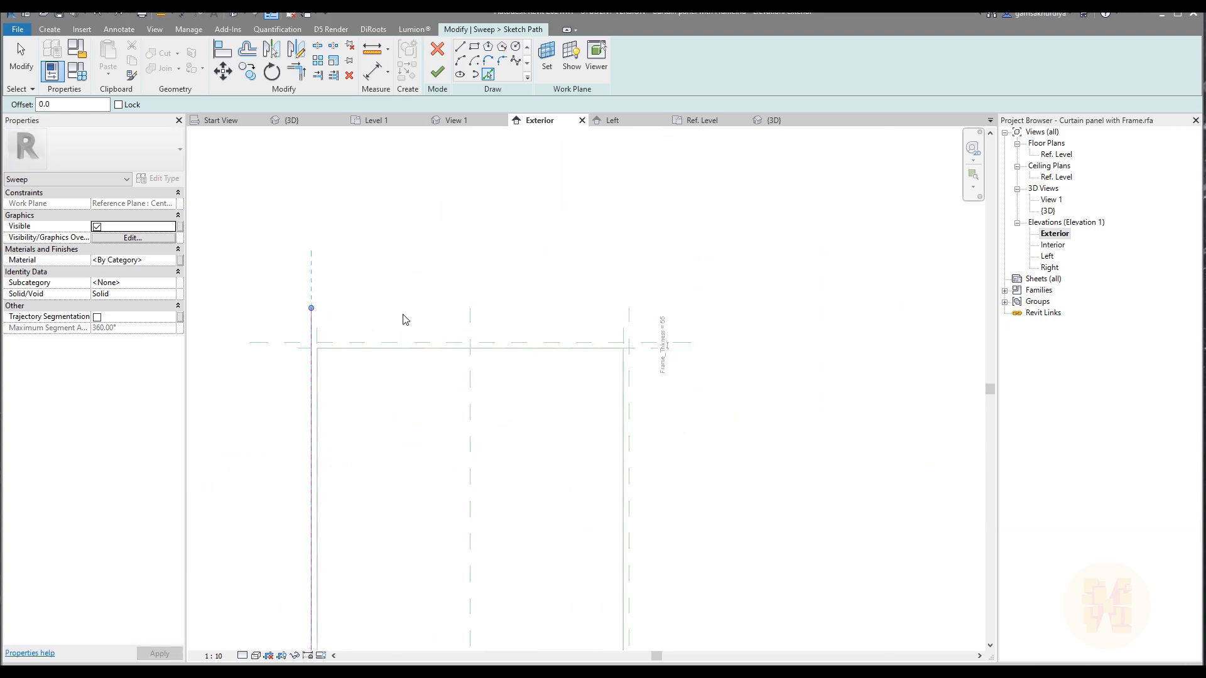
pyautogui.click(408, 346)
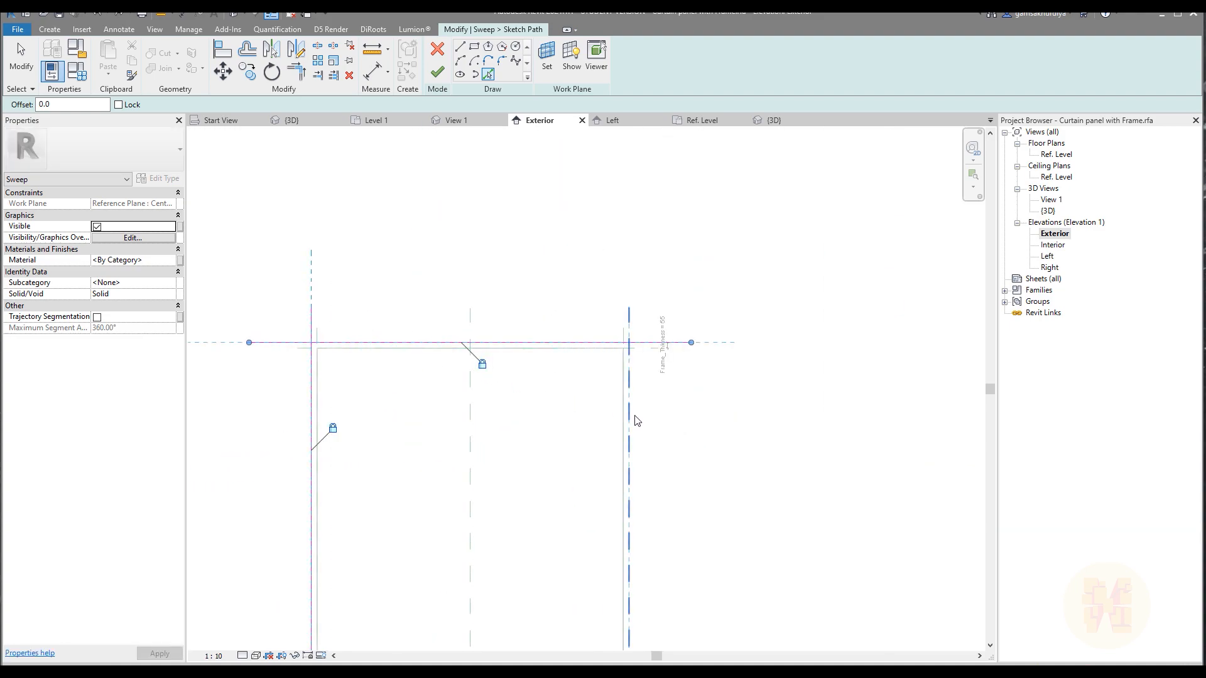
pyautogui.moveTo(692, 482); pyautogui.dragTo(729, 276, button='middle')
pyautogui.scroll(1, 728, 276)
pyautogui.press('Escape')
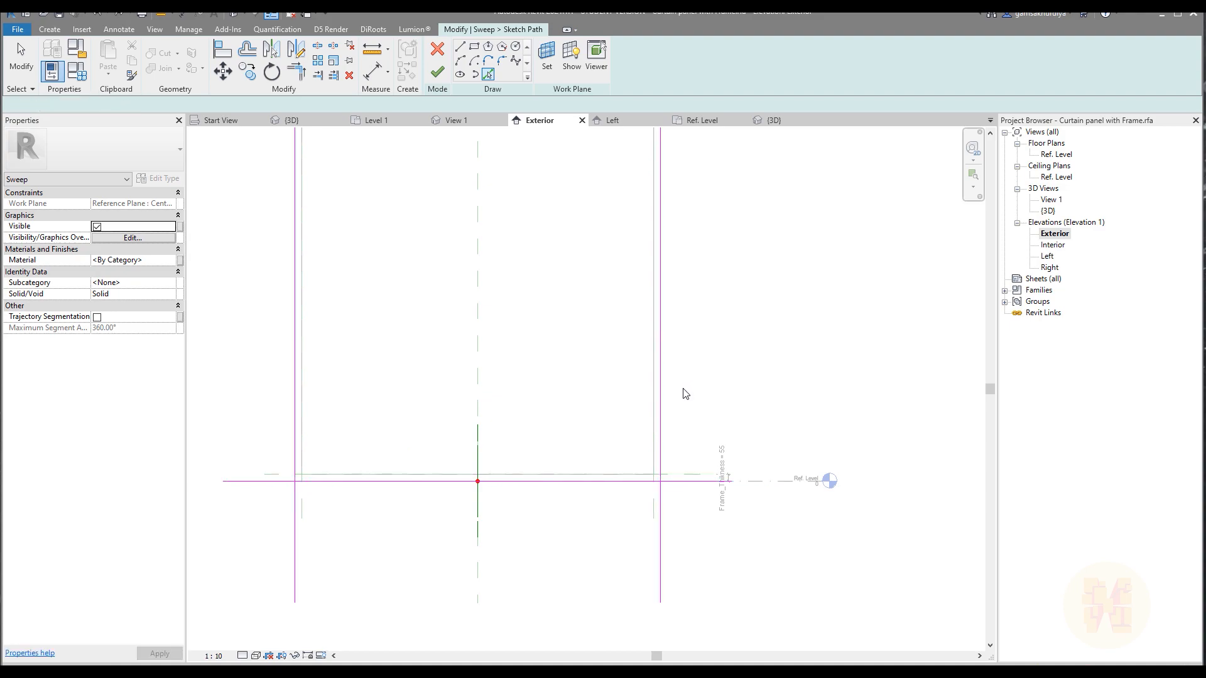
# Trim the sweep path's side lines to the Ref. Level line to form the two lower corners.
pyautogui.press('t')
pyautogui.press('r')
pyautogui.click(660, 462)
pyautogui.click(648, 482)
pyautogui.moveTo(429, 416); pyautogui.dragTo(603, 458, button='middle')
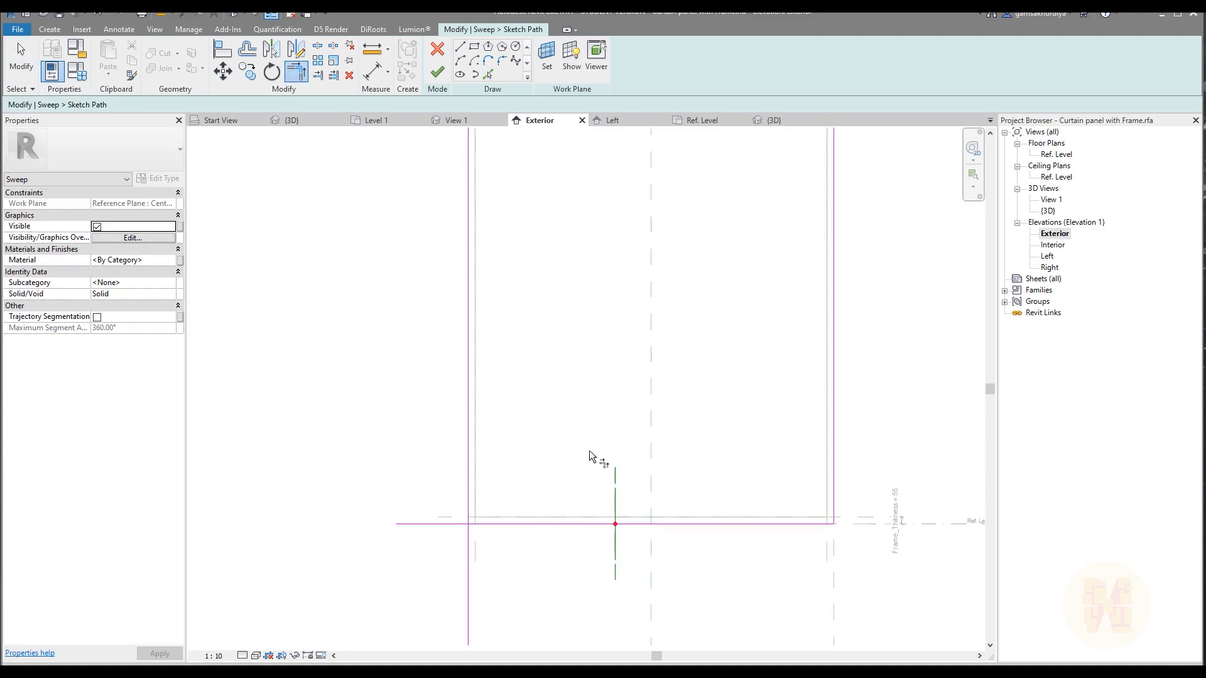
pyautogui.click(500, 524)
pyautogui.click(470, 493)
# Trim the sweep path's side lines to the top line to form the two upper corners and close the rectangle.
pyautogui.moveTo(516, 363); pyautogui.dragTo(433, 623, button='middle')
pyautogui.click(386, 328)
pyautogui.click(731, 299)
pyautogui.click(752, 320)
pyautogui.scroll(-3, 757, 330)
pyautogui.moveTo(787, 488); pyautogui.dragTo(770, 380, button='middle')
pyautogui.scroll(2, 698, 389)
pyautogui.press('Escape')
pyautogui.moveTo(666, 396); pyautogui.dragTo(629, 341, button='middle')
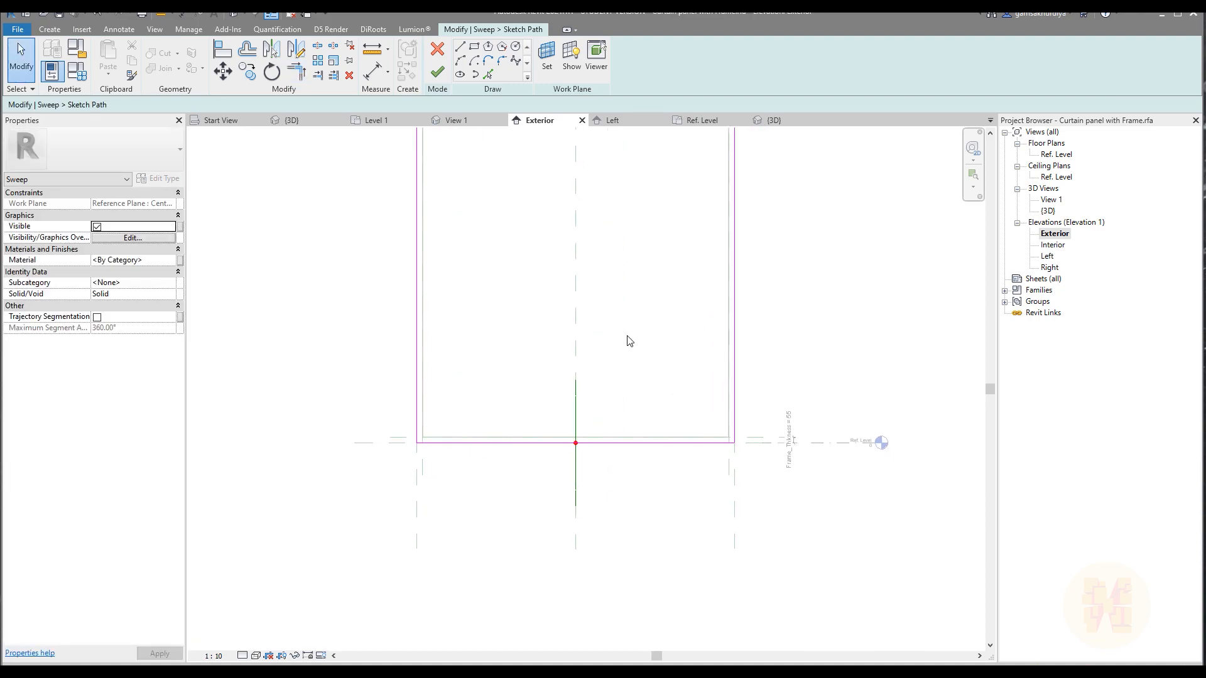
# Finish the sweep path and open its profile sketch in the Left elevation.
pyautogui.click(438, 73)
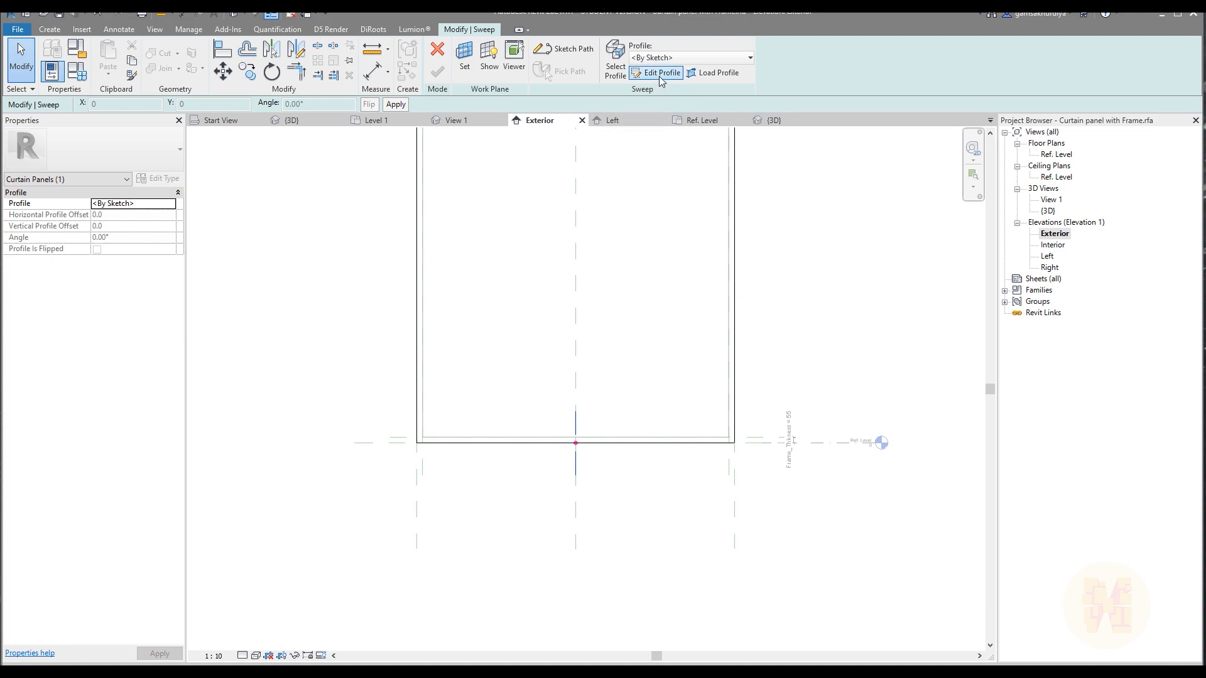
pyautogui.click(661, 74)
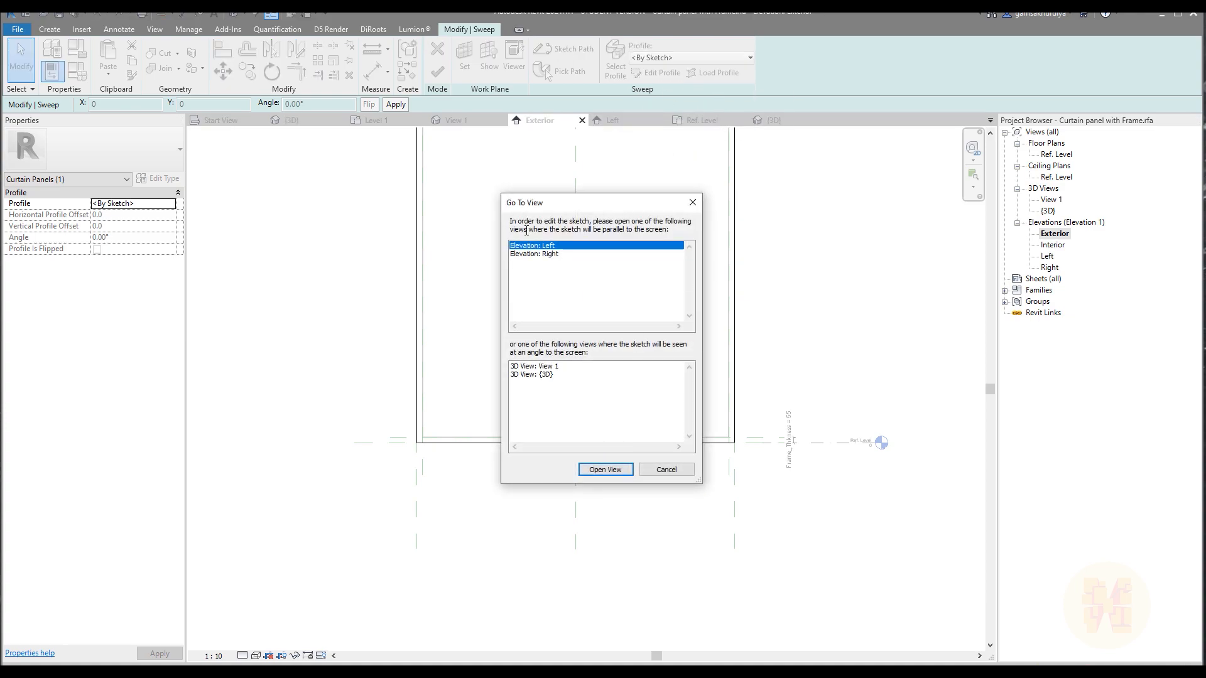
pyautogui.moveTo(593, 210); pyautogui.dragTo(613, 201)
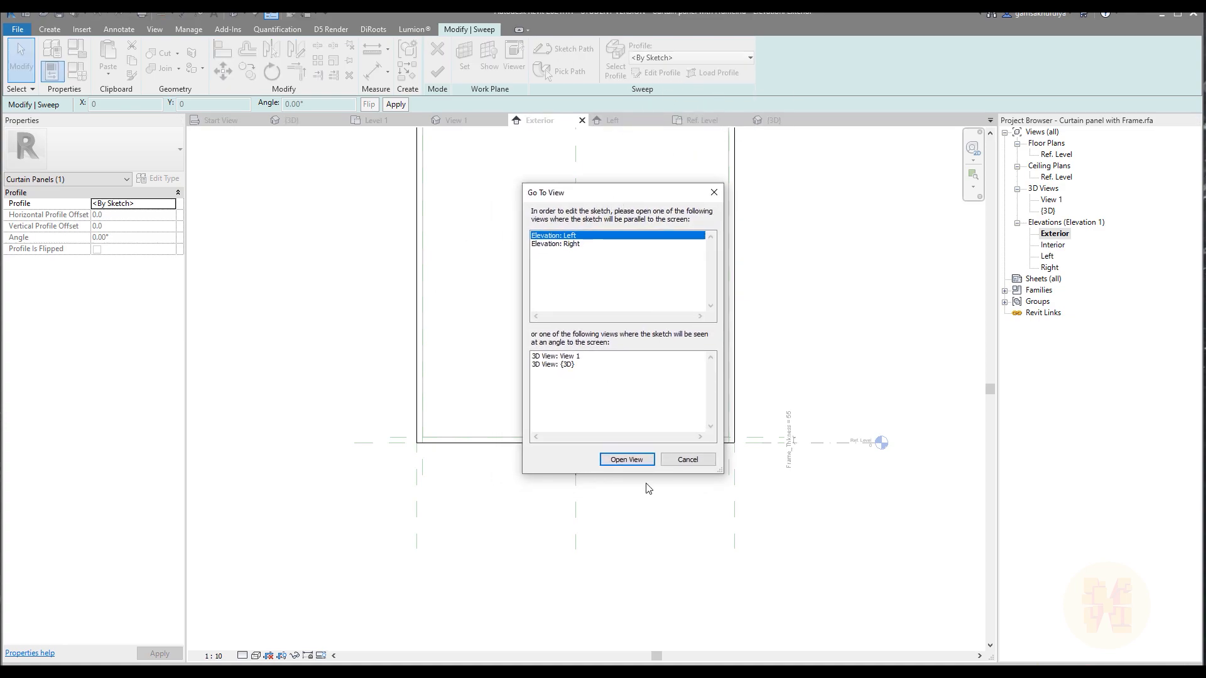
pyautogui.click(627, 460)
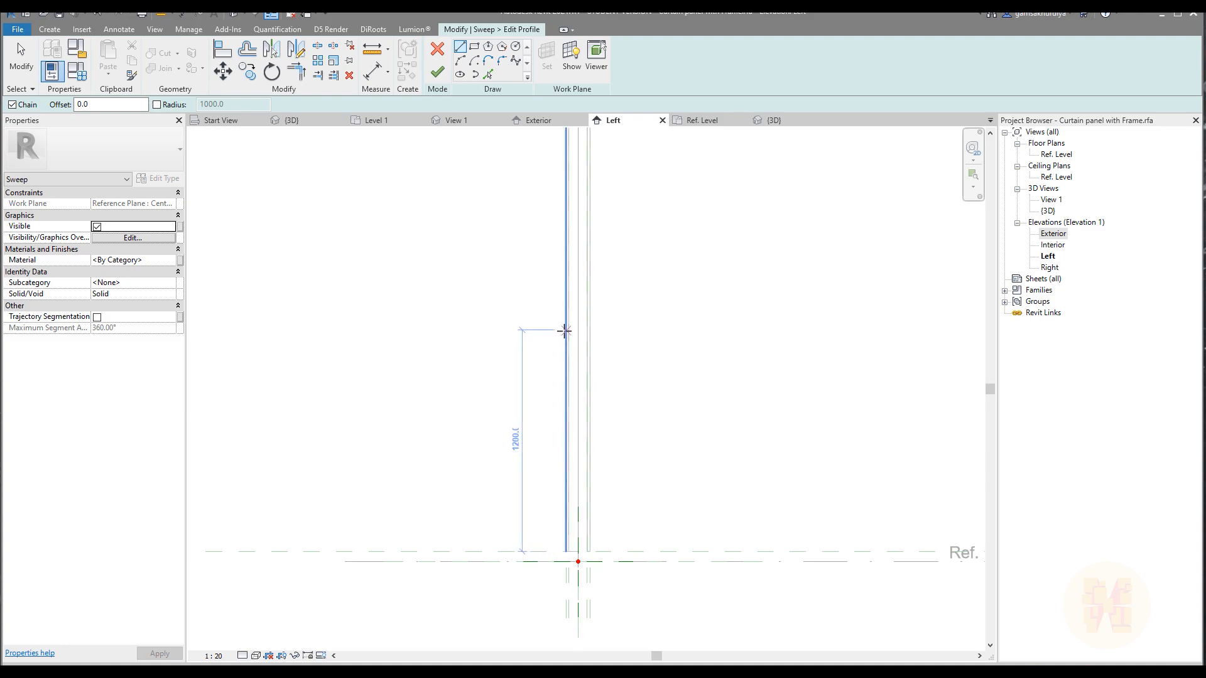
# Sketch the frame profile's outer left, bottom and right lines around the two glass panes, with the bottom line below the Ref. Level.
pyautogui.moveTo(632, 315); pyautogui.dragTo(636, 566, button='middle')
pyautogui.moveTo(633, 283); pyautogui.dragTo(647, 138, button='middle')
pyautogui.scroll(1, 619, 366)
pyautogui.moveTo(645, 553); pyautogui.dragTo(630, 242, button='middle')
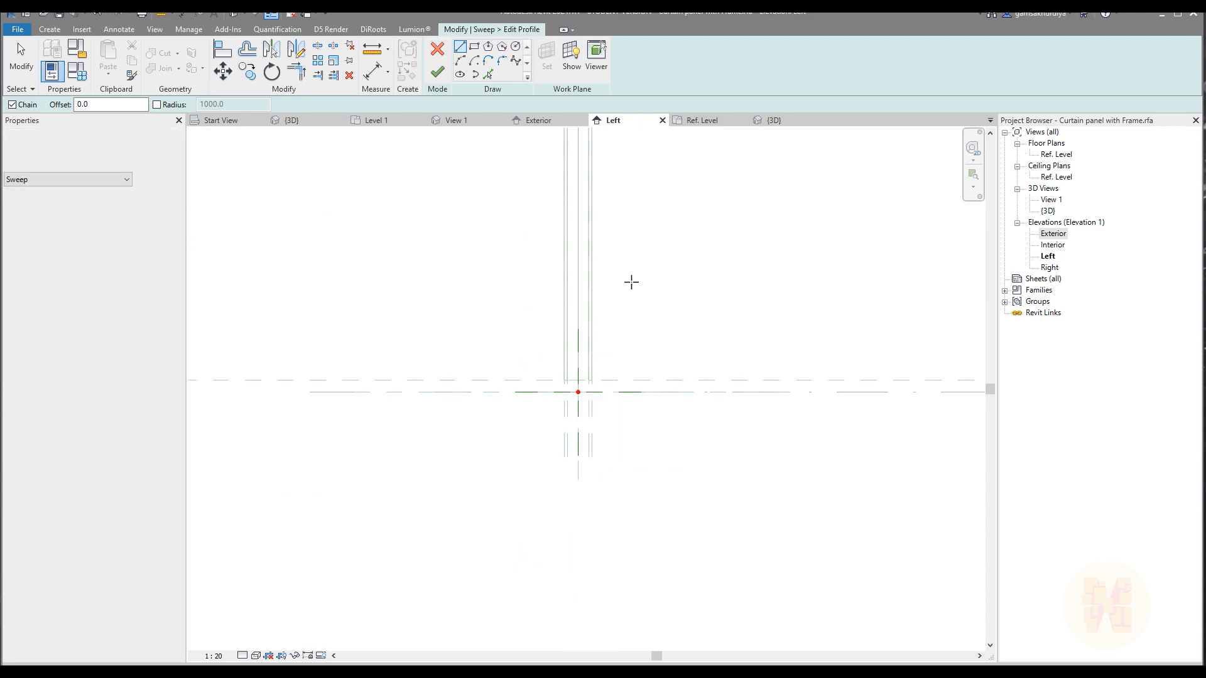
pyautogui.scroll(8, 589, 394)
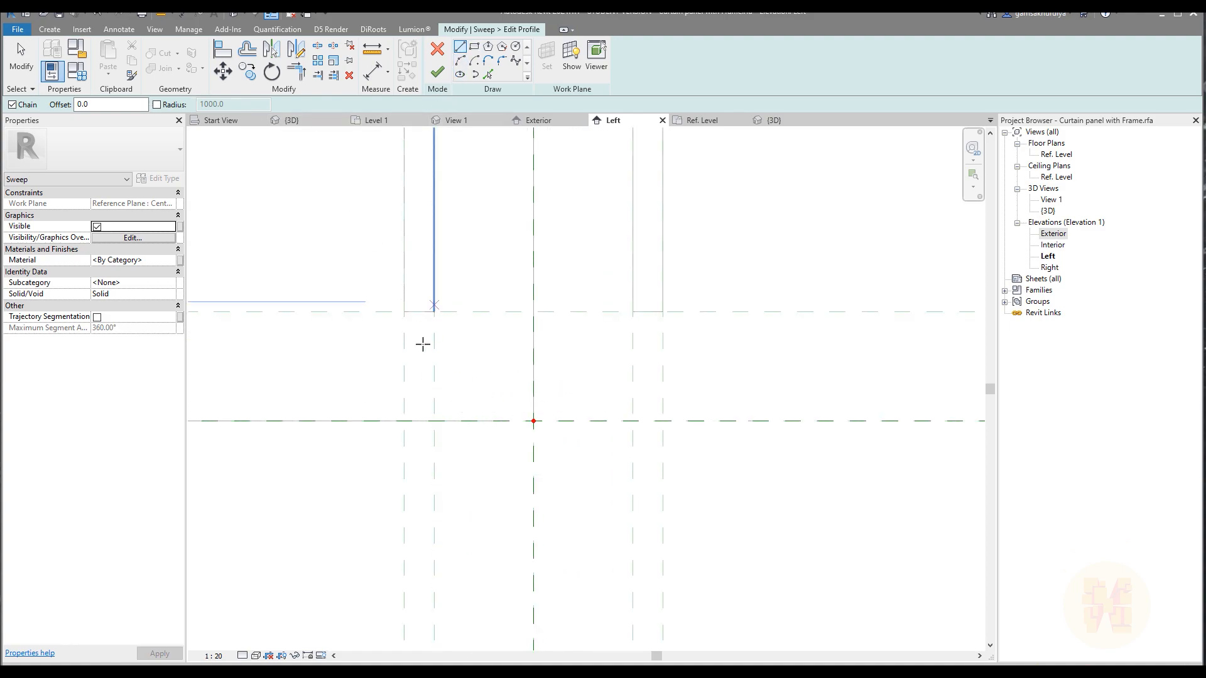
pyautogui.click(380, 278)
pyautogui.click(380, 476)
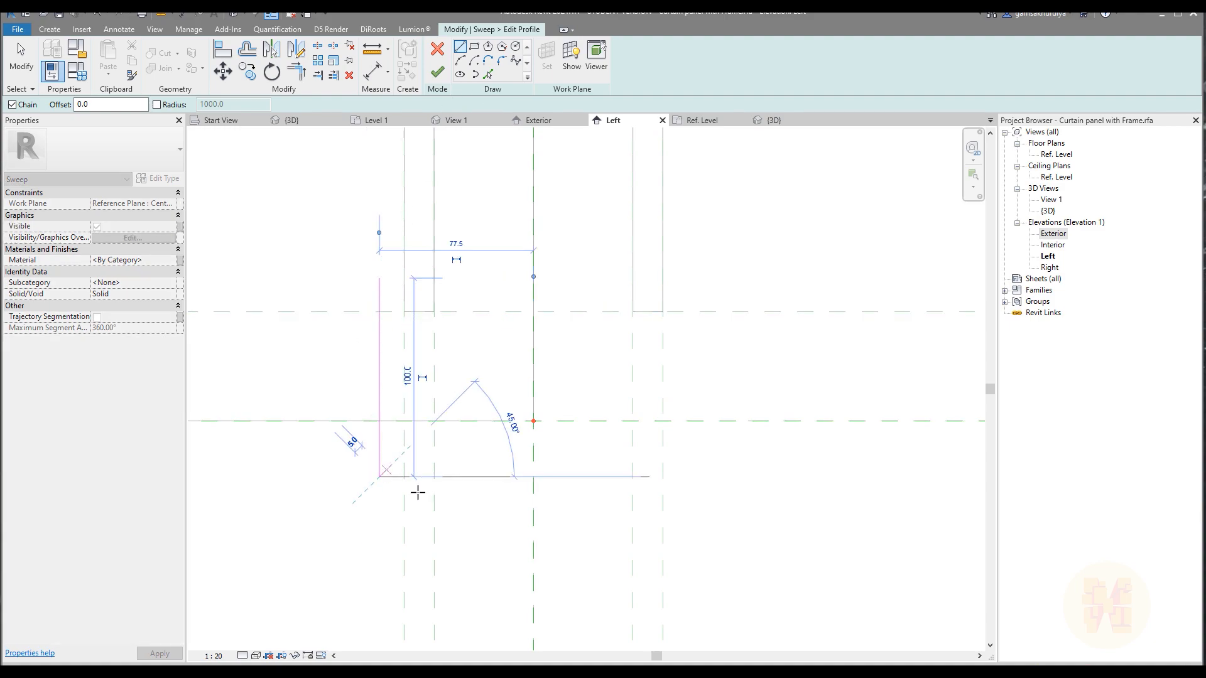
pyautogui.click(729, 476)
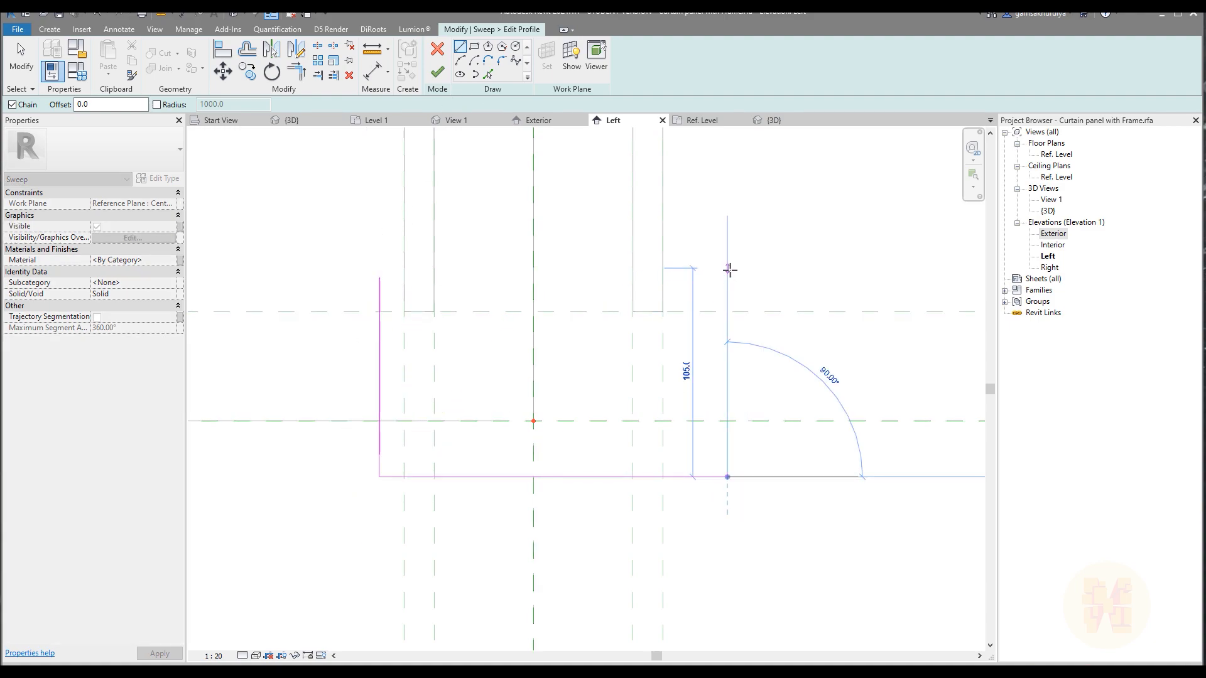
pyautogui.click(726, 278)
# Continue the line chain with two short top edges and the inner U-shaped lines to close the U-shaped profile.
pyautogui.click(688, 279)
pyautogui.click(688, 456)
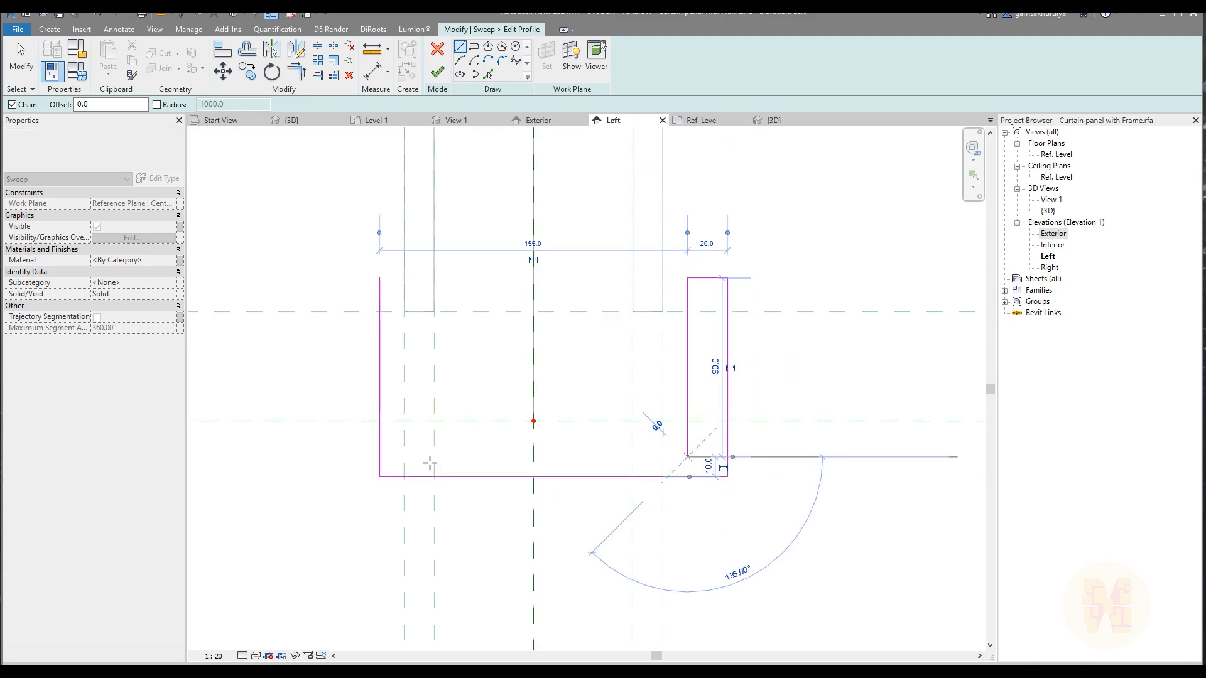
pyautogui.click(397, 457)
pyautogui.scroll(2, 389, 279)
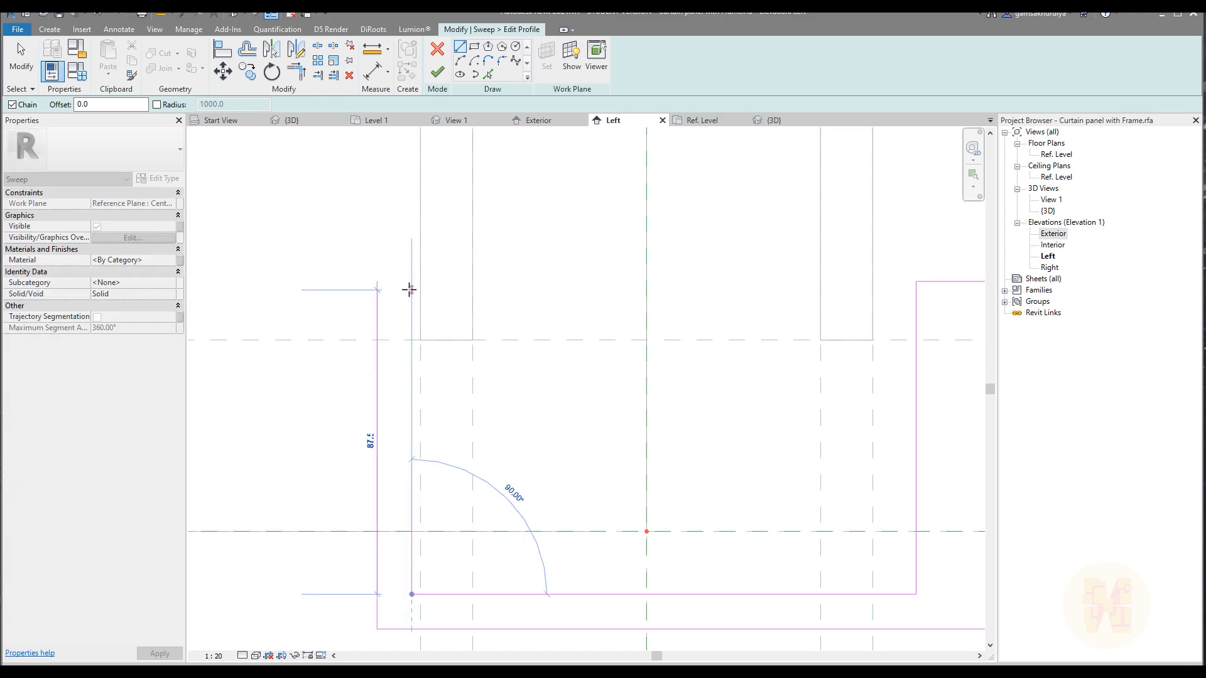
pyautogui.click(412, 281)
pyautogui.click(377, 282)
pyautogui.press('Escape')
pyautogui.press('Escape')
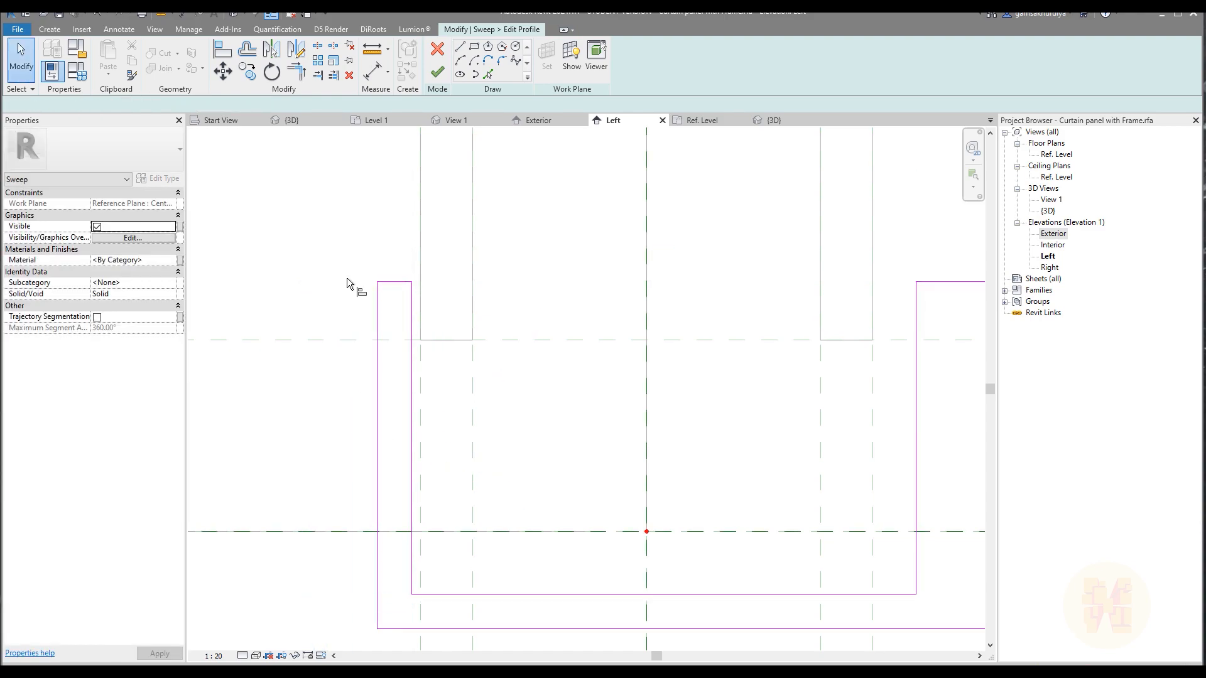
# Align and lock the left leg's inner, top and outer lines to the left pane's two reference planes and the upper frame plane.
pyautogui.press('a')
pyautogui.press('l')
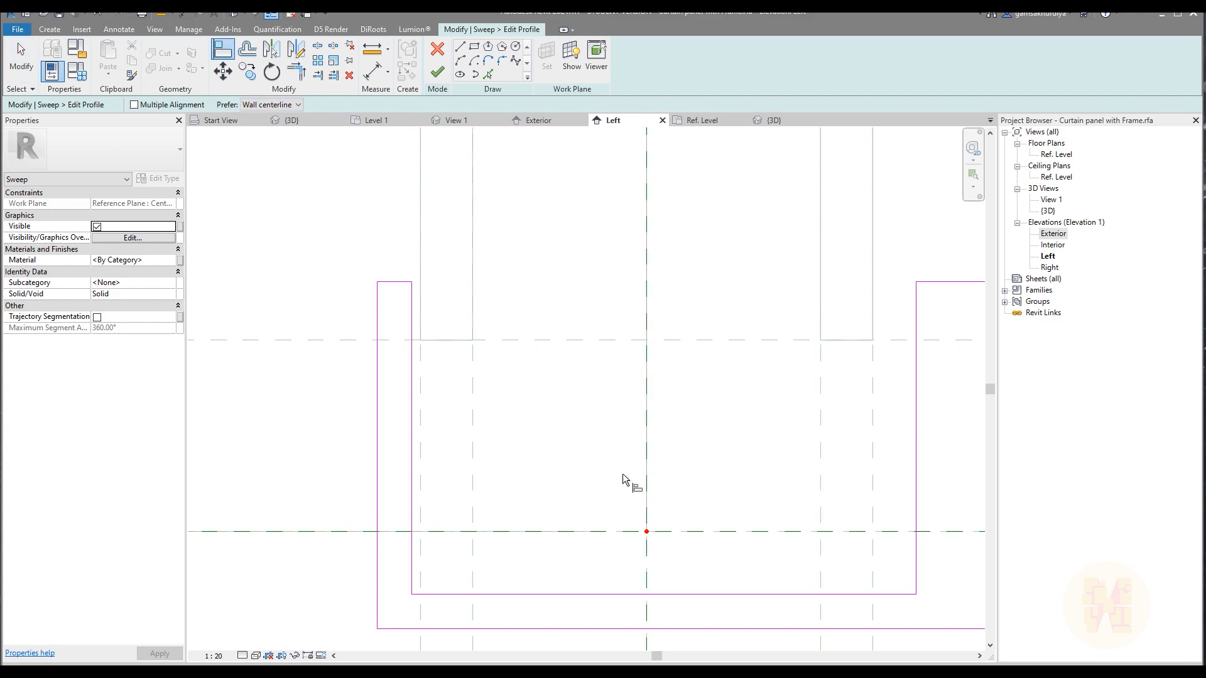
pyautogui.scroll(-3, 609, 451)
pyautogui.scroll(2, 602, 434)
pyautogui.click(517, 466)
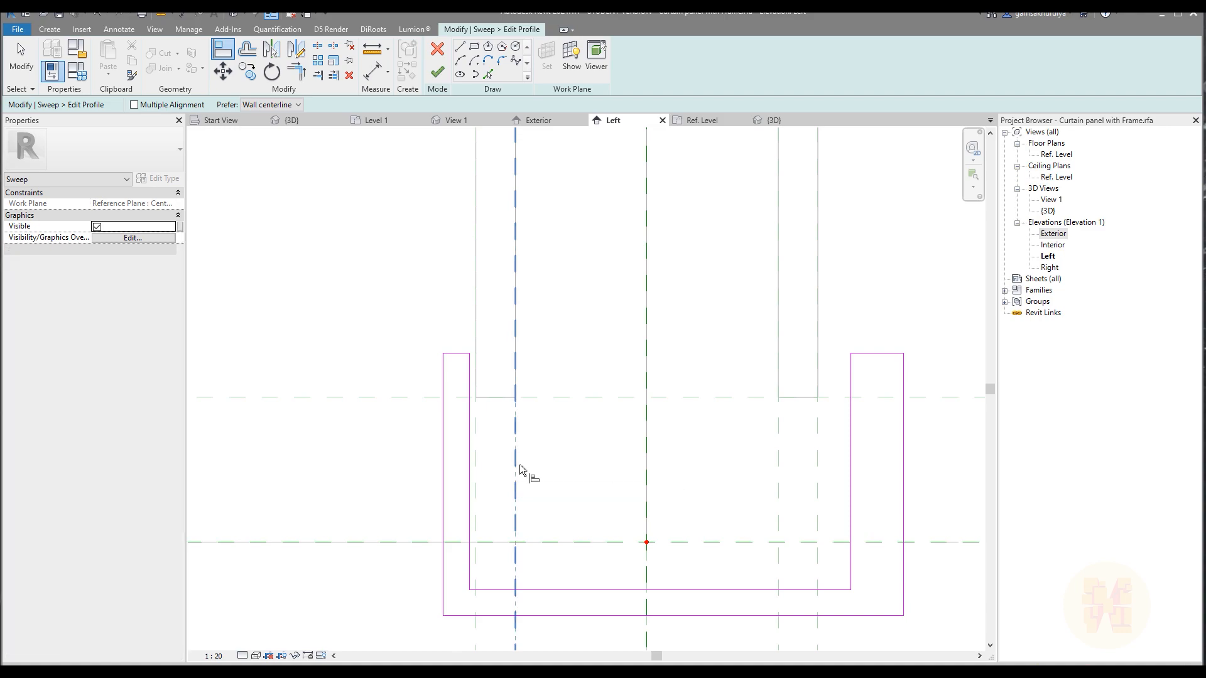
pyautogui.click(470, 465)
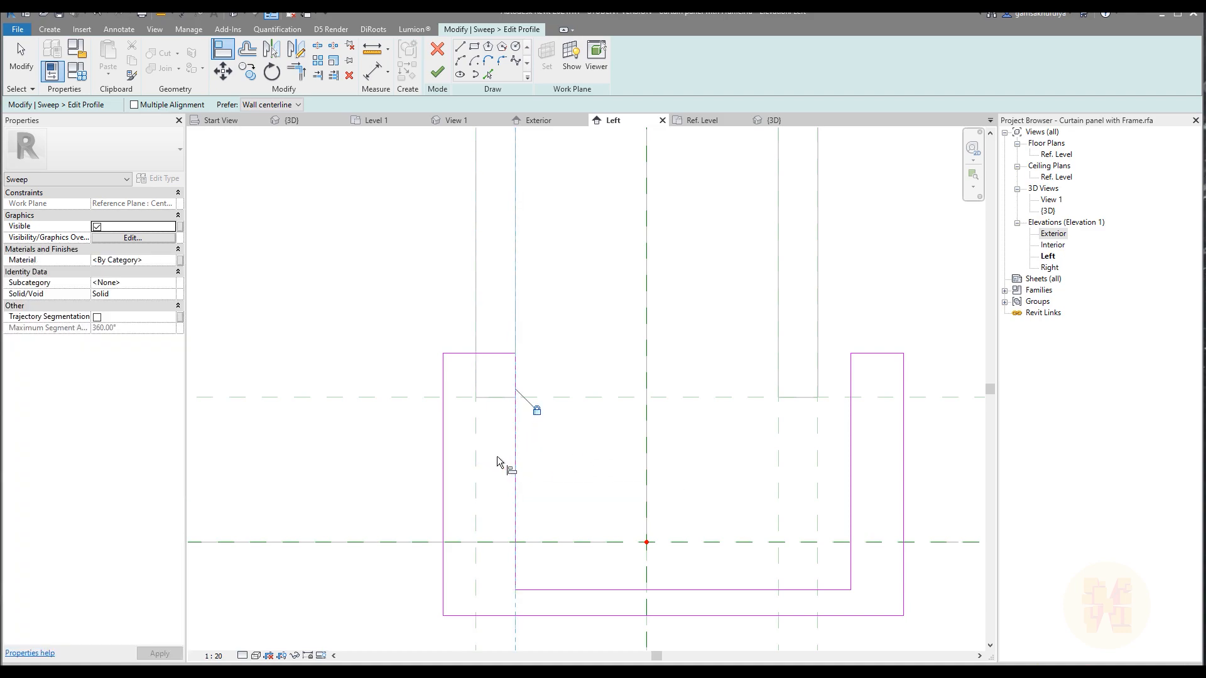
pyautogui.click(398, 397)
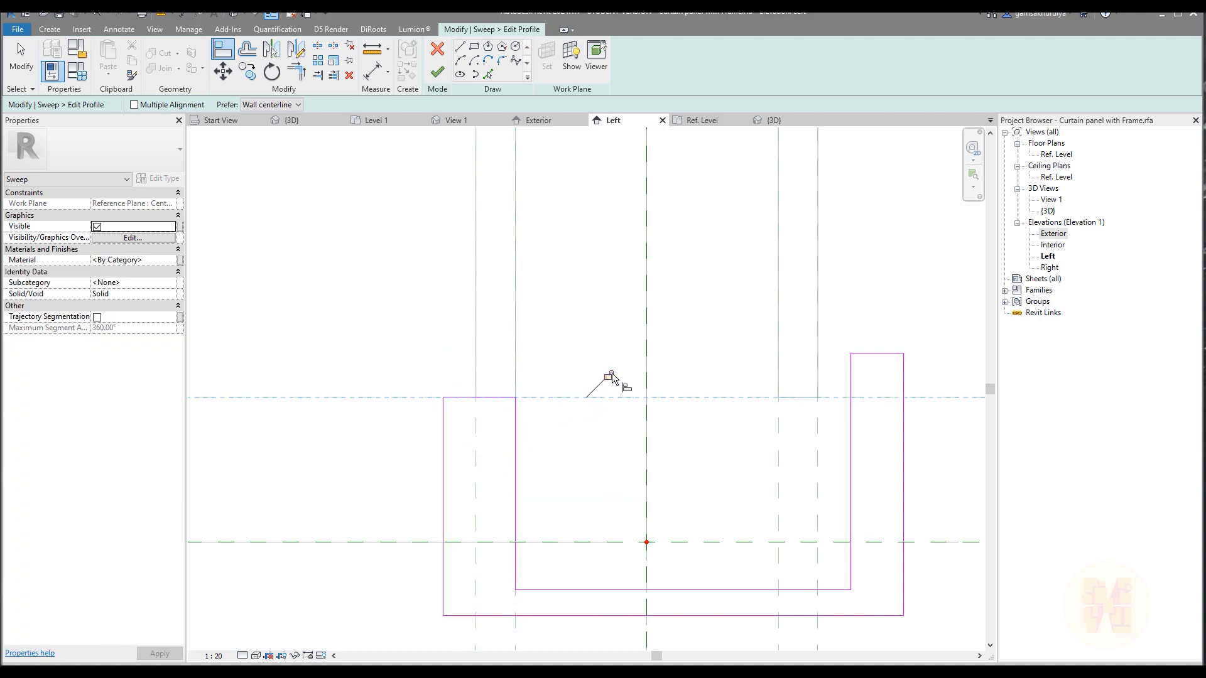
pyautogui.click(444, 470)
# Align and lock the right leg's inner, top and outer lines to the right pane's two reference planes and the upper frame plane.
pyautogui.moveTo(750, 452); pyautogui.dragTo(445, 443, button='middle')
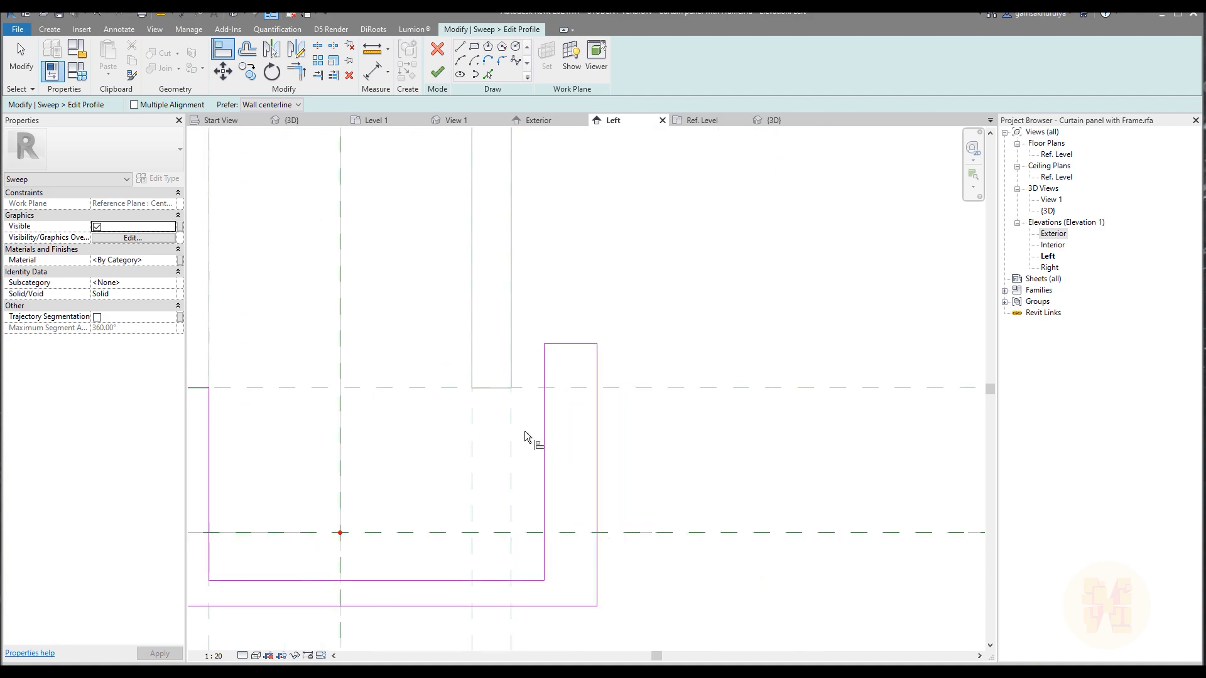
pyautogui.click(542, 447)
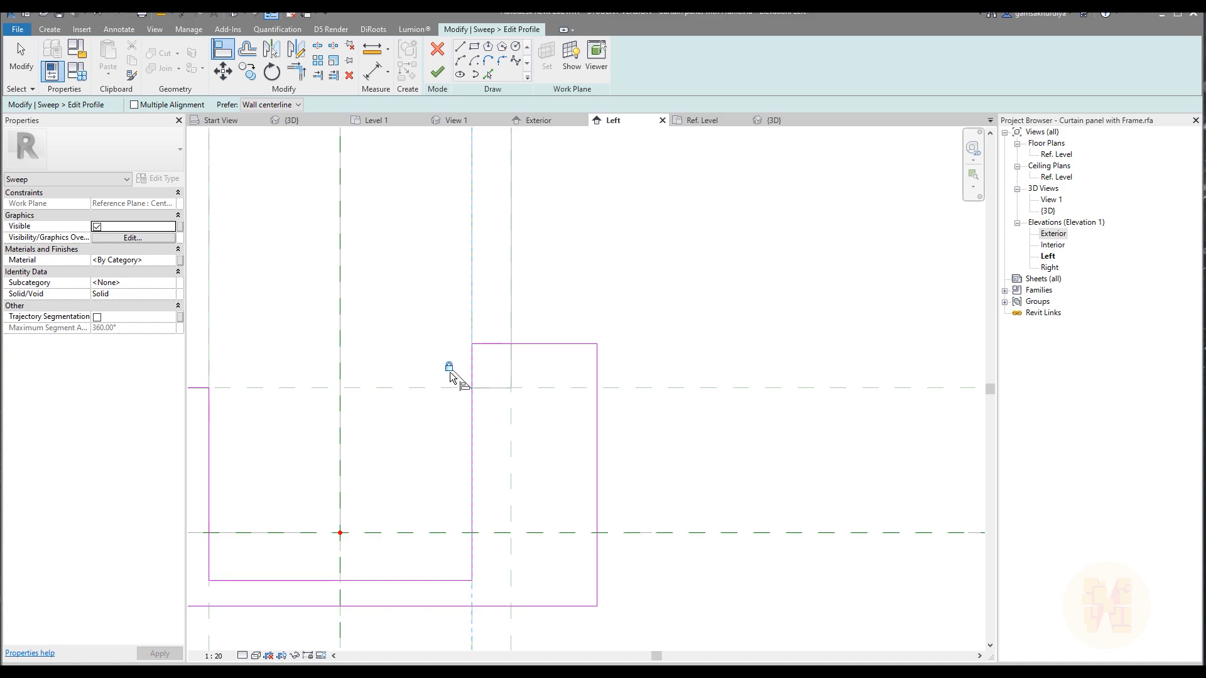
pyautogui.click(671, 388)
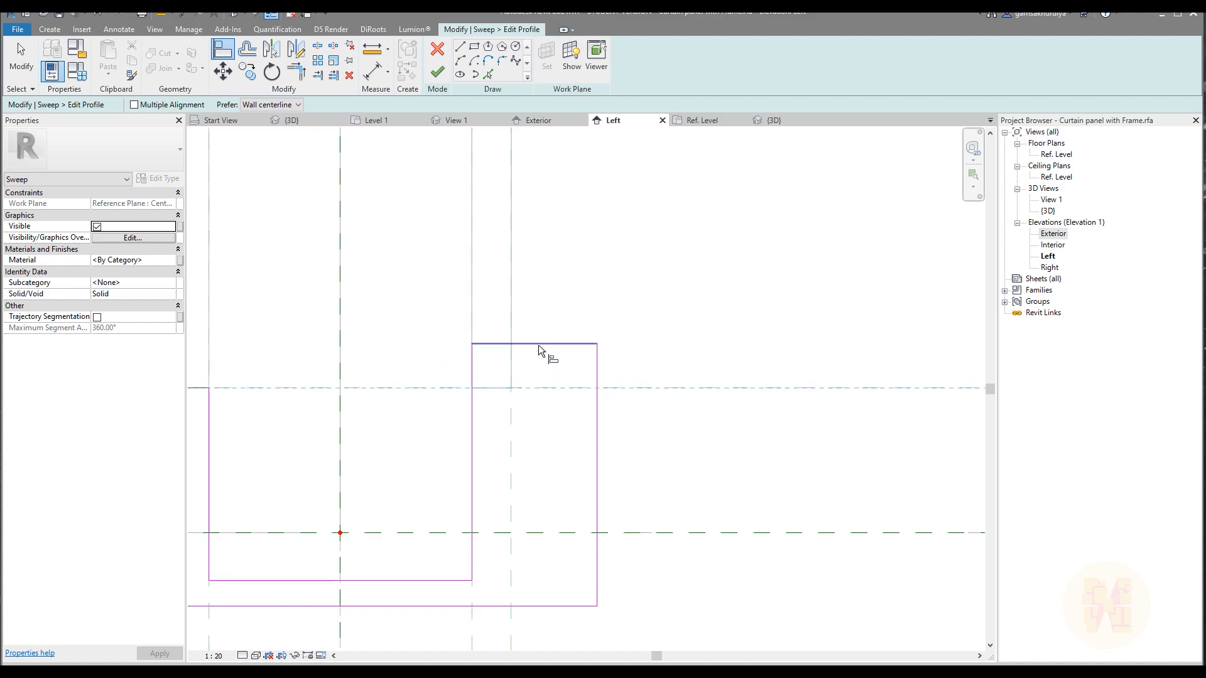
pyautogui.click(513, 475)
pyautogui.click(597, 468)
# Move the profile's inner horizontal line up above the Ref. Level, between the two glass panes' lower edges and the level.
pyautogui.scroll(-2, 568, 403)
pyautogui.moveTo(449, 452); pyautogui.dragTo(641, 417, button='middle')
pyautogui.scroll(2, 622, 428)
pyautogui.press('Escape')
pyautogui.press('Escape')
pyautogui.click(593, 497)
pyautogui.moveTo(584, 495); pyautogui.dragTo(598, 363)
pyautogui.click(637, 490)
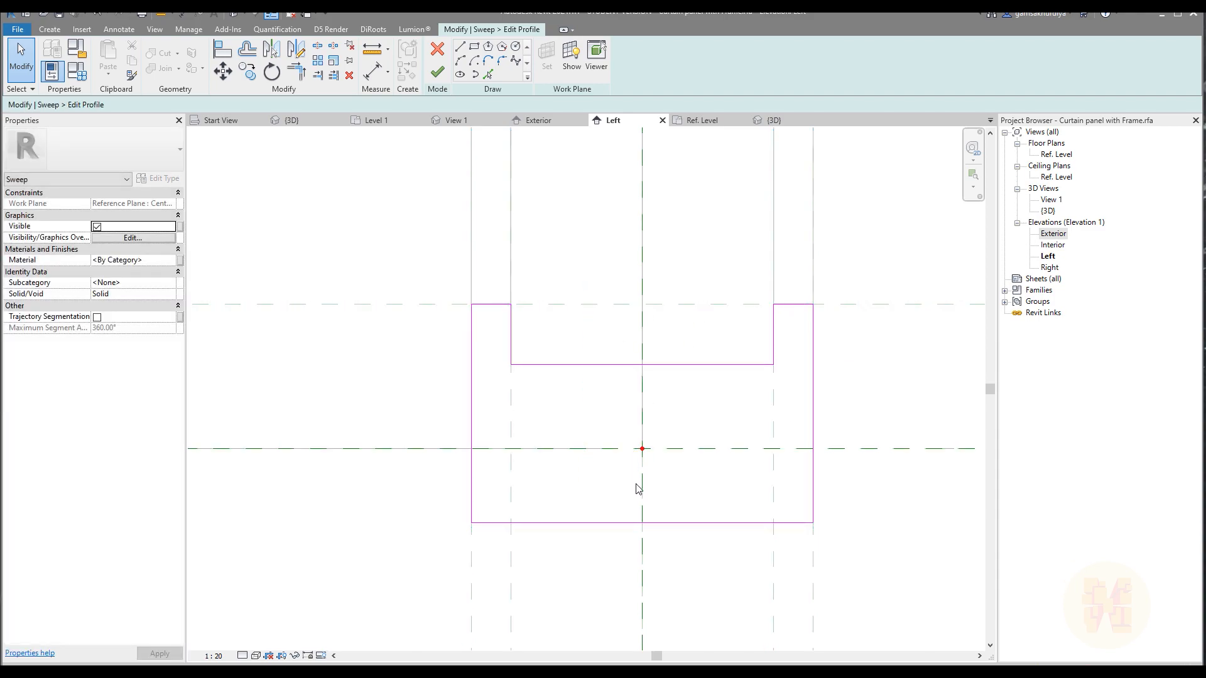
# Align the profile's bottom line to the Ref. Level plane and lock it.
pyautogui.press('a')
pyautogui.press('l')
pyautogui.click(718, 448)
pyautogui.click(710, 522)
pyautogui.press('Escape')
pyautogui.press('Escape')
# Place an aligned dimension between the Ref. Level and the profile's inner horizontal line.
pyautogui.scroll(-3, 634, 447)
pyautogui.moveTo(644, 444); pyautogui.dragTo(515, 477, button='middle')
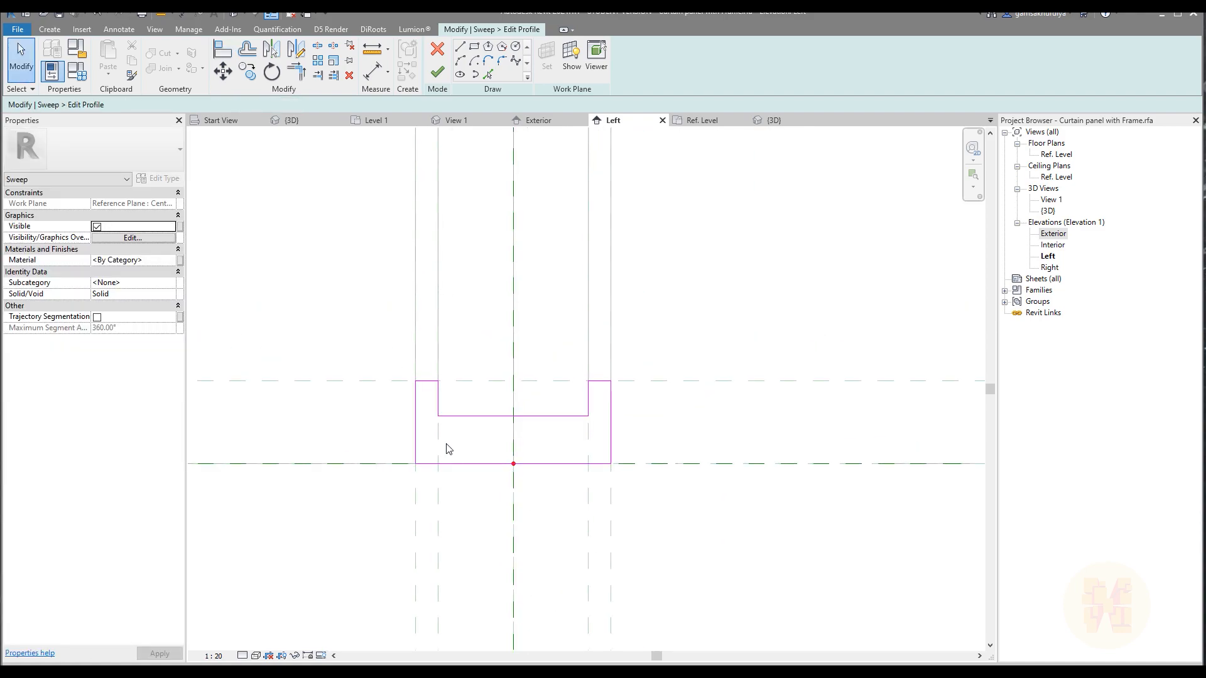
pyautogui.scroll(2, 536, 425)
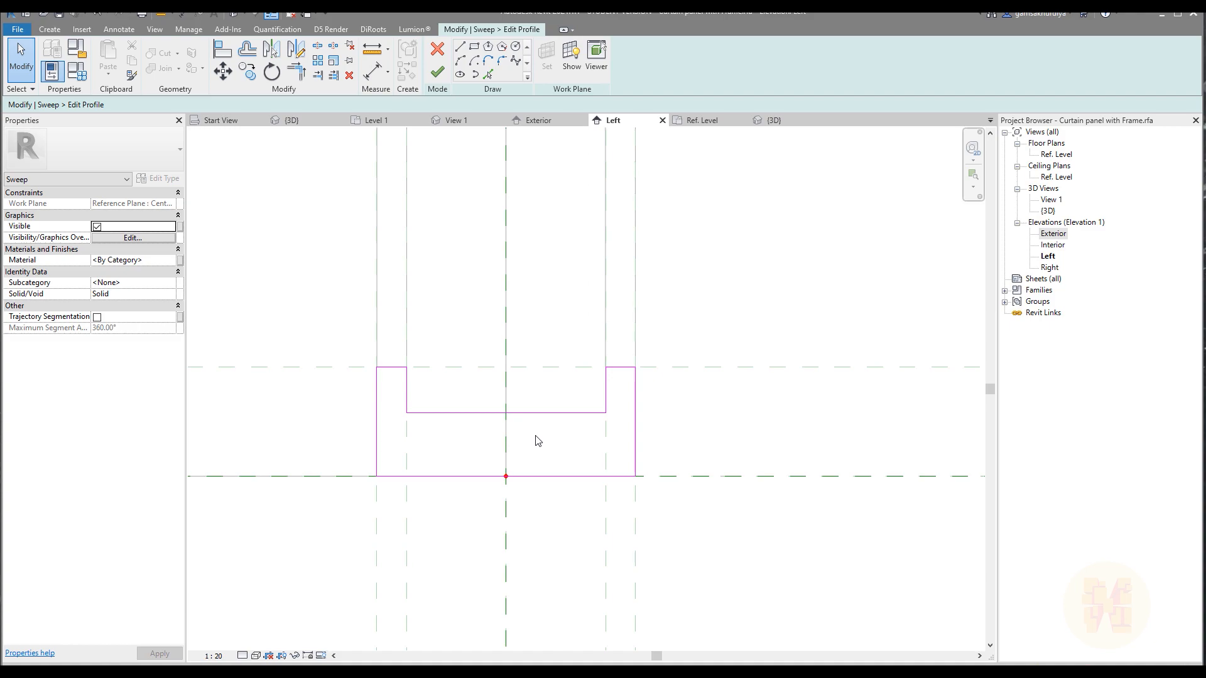
pyautogui.press('d')
pyautogui.press('i')
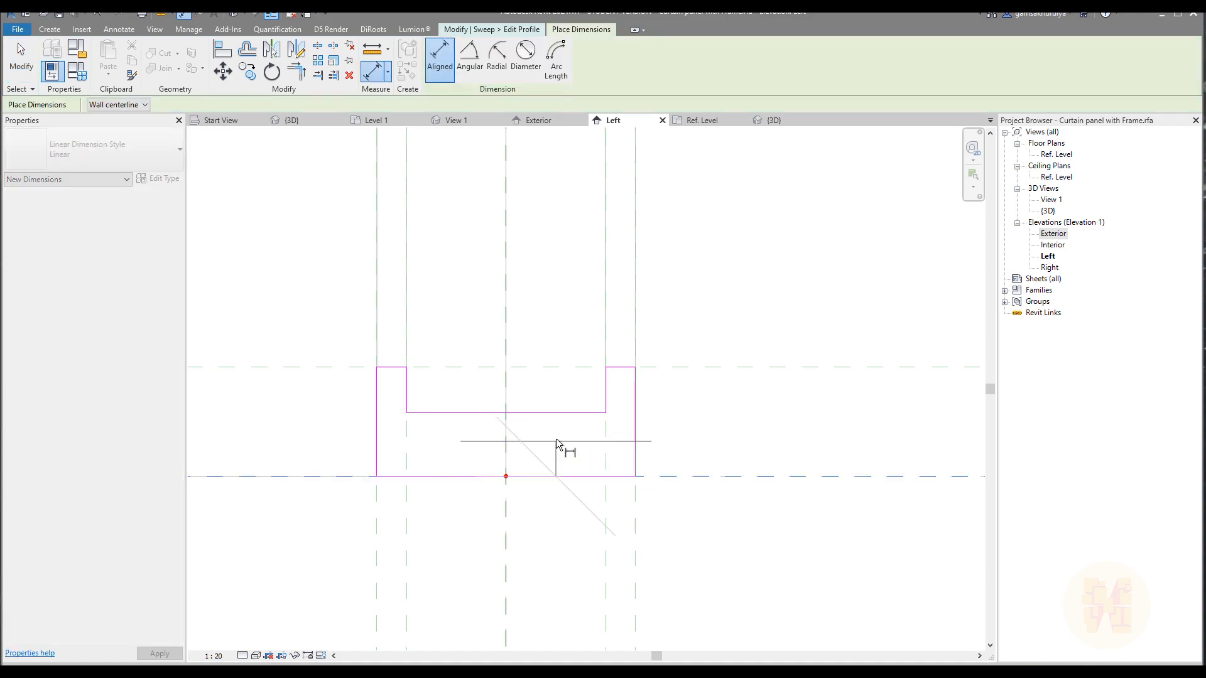
pyautogui.press('Escape')
pyautogui.press('Escape')
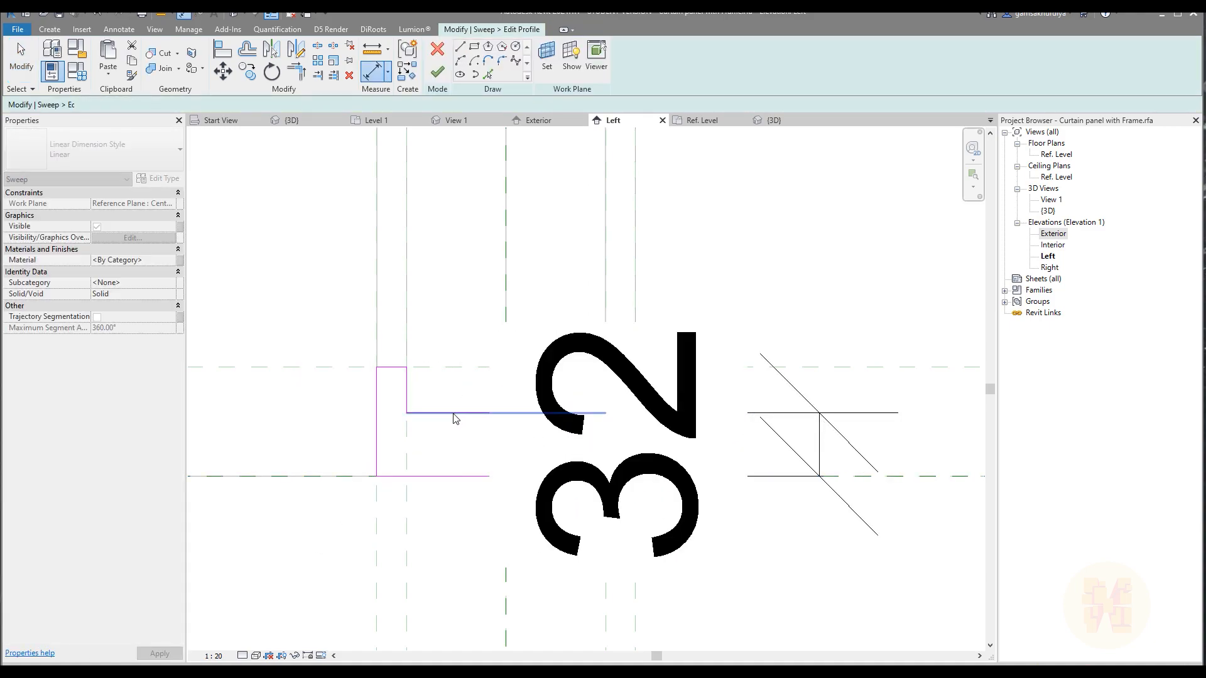
# Set the view scale to 1:5 and set the inner horizontal line's distance from the Ref. Level to 25 mm.
pyautogui.click(213, 656)
pyautogui.click(217, 503)
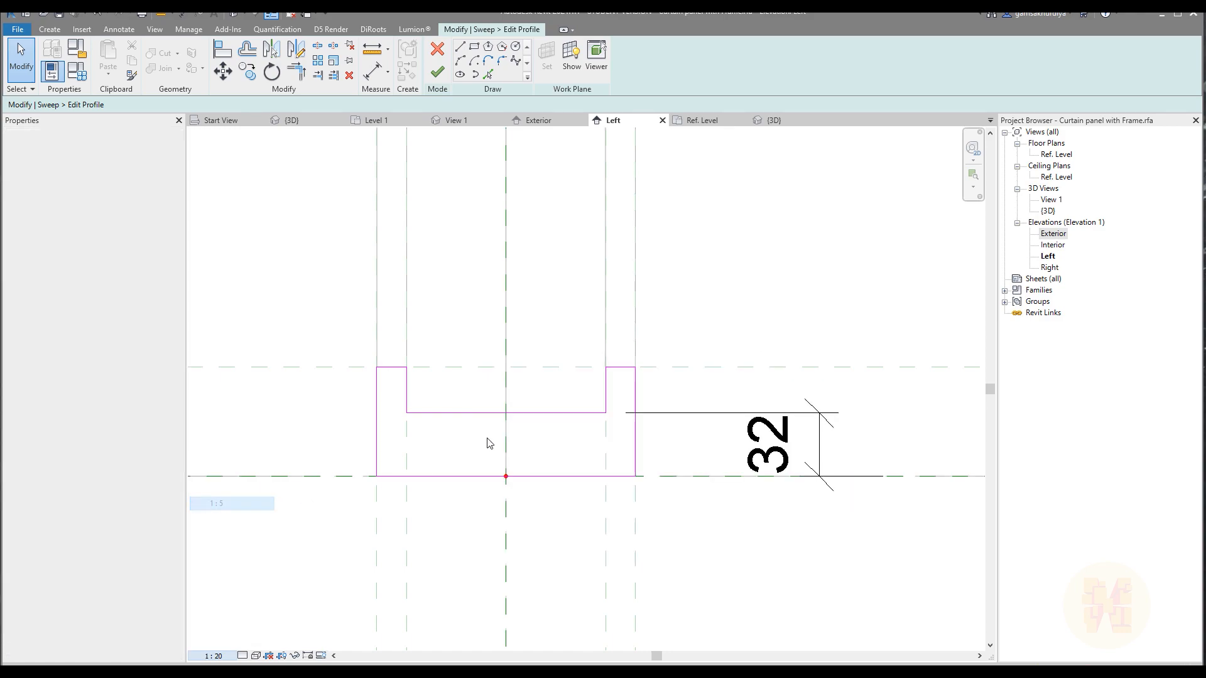
pyautogui.click(539, 413)
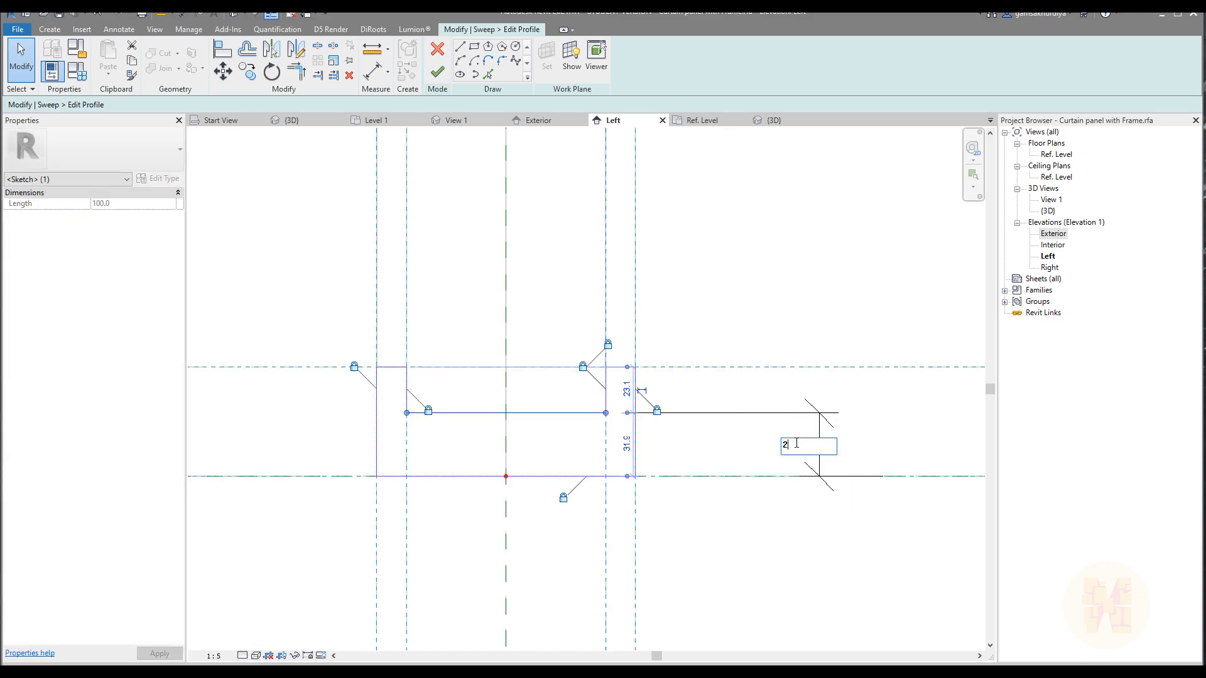
pyautogui.press('Return')
pyautogui.click(821, 449)
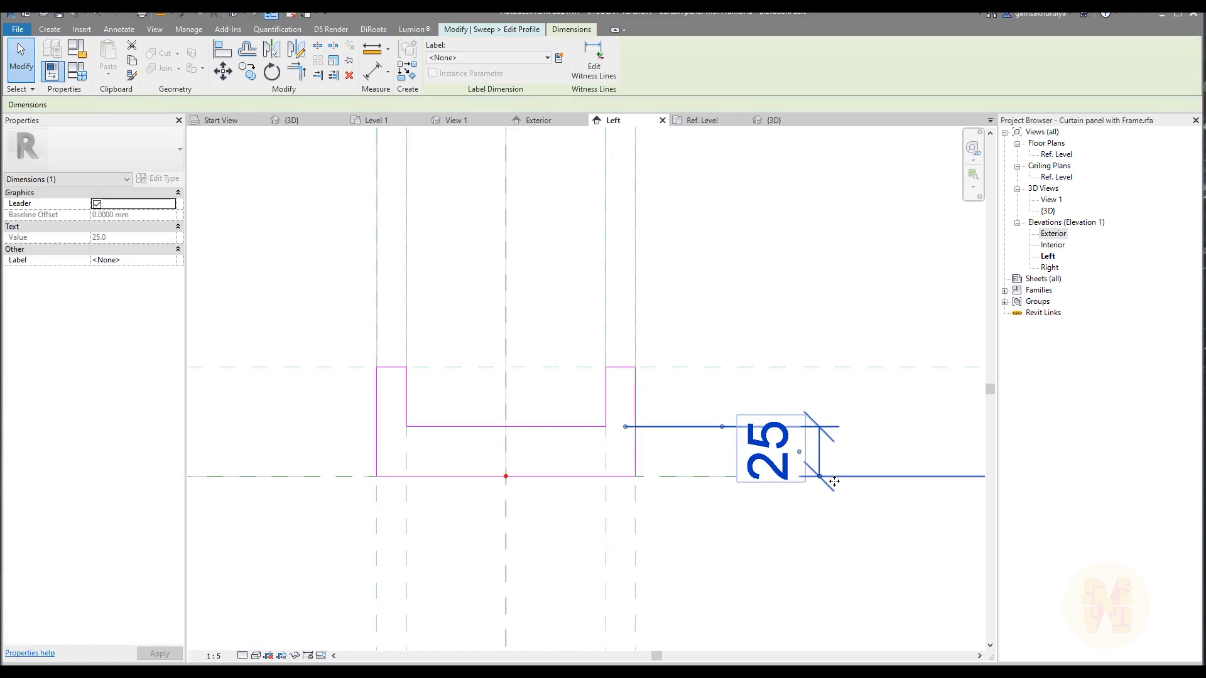
pyautogui.click(771, 619)
pyautogui.moveTo(825, 568); pyautogui.dragTo(614, 538, button='middle')
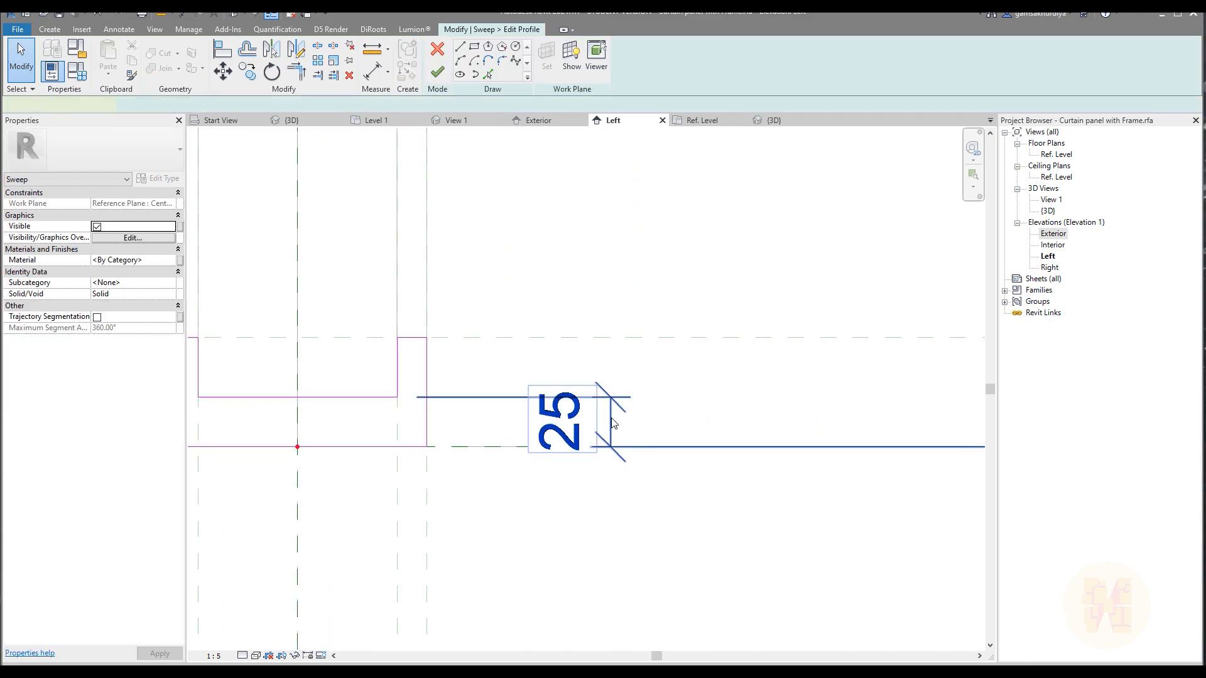
pyautogui.click(611, 424)
pyautogui.scroll(-7, 641, 465)
pyautogui.click(801, 463)
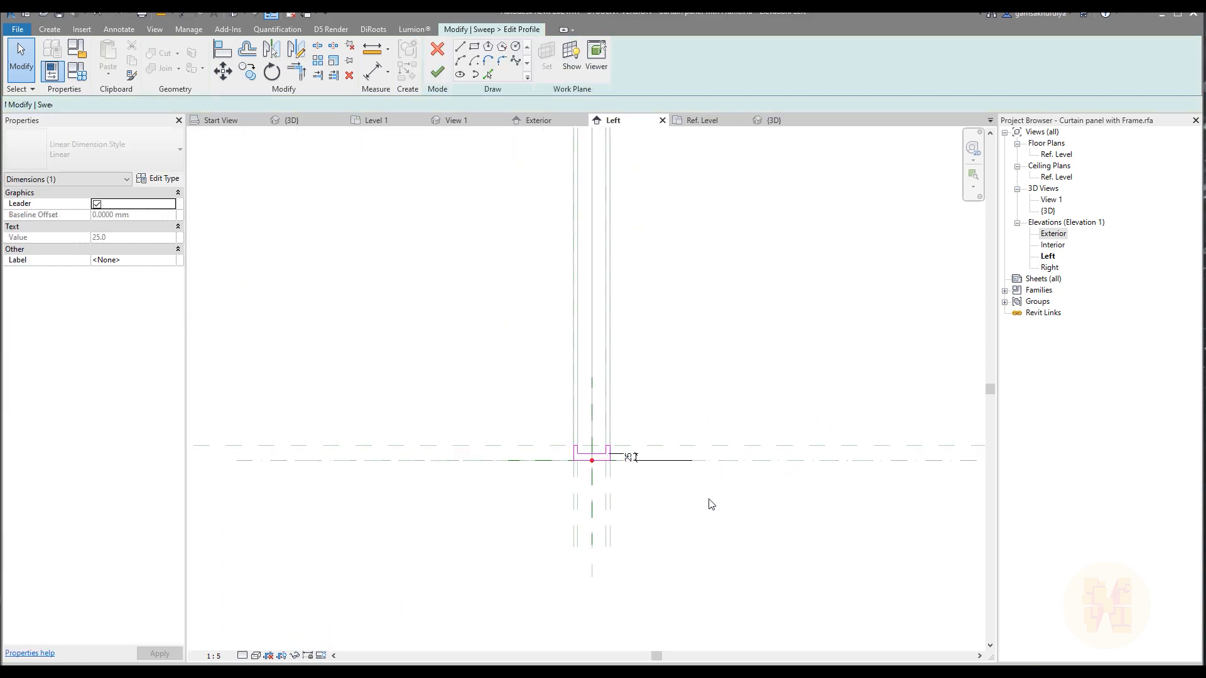
# Finish the profile sketch and complete the frame sweep in the family's default 3D view.
pyautogui.scroll(4, 668, 478)
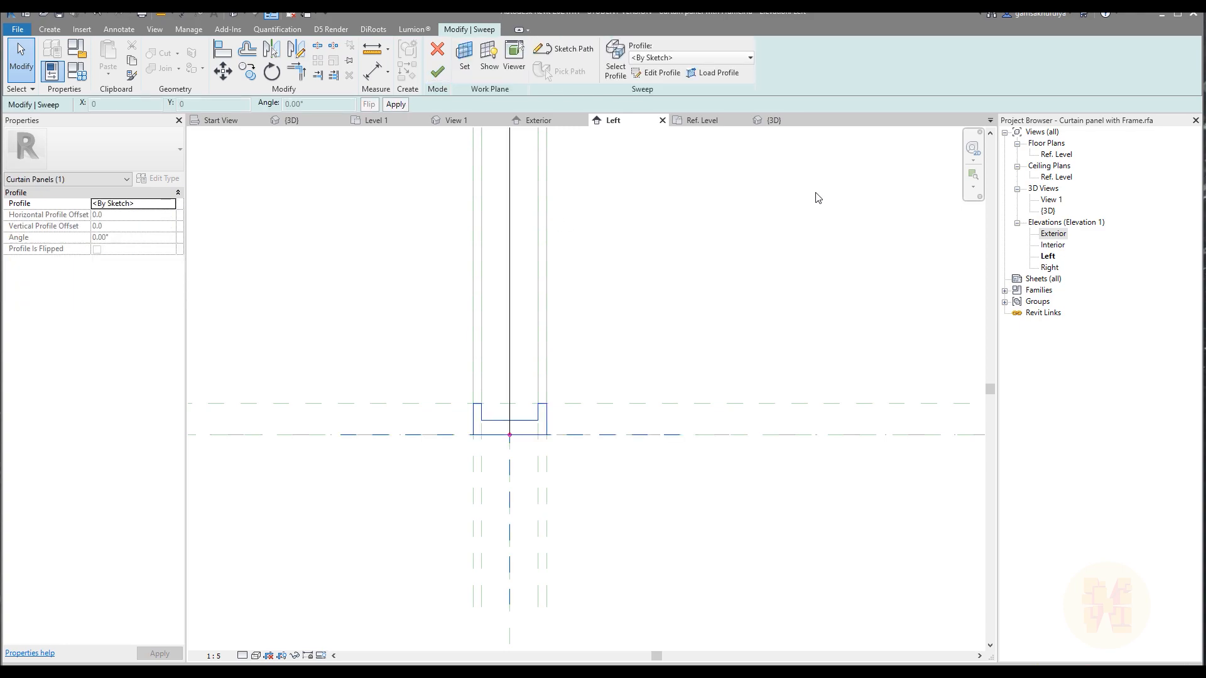
pyautogui.click(774, 120)
pyautogui.scroll(-5, 722, 410)
pyautogui.keyDown('shift'); pyautogui.moveTo(692, 439); pyautogui.dragTo(657, 485, button='middle'); pyautogui.keyUp('shift')
pyautogui.click(440, 72)
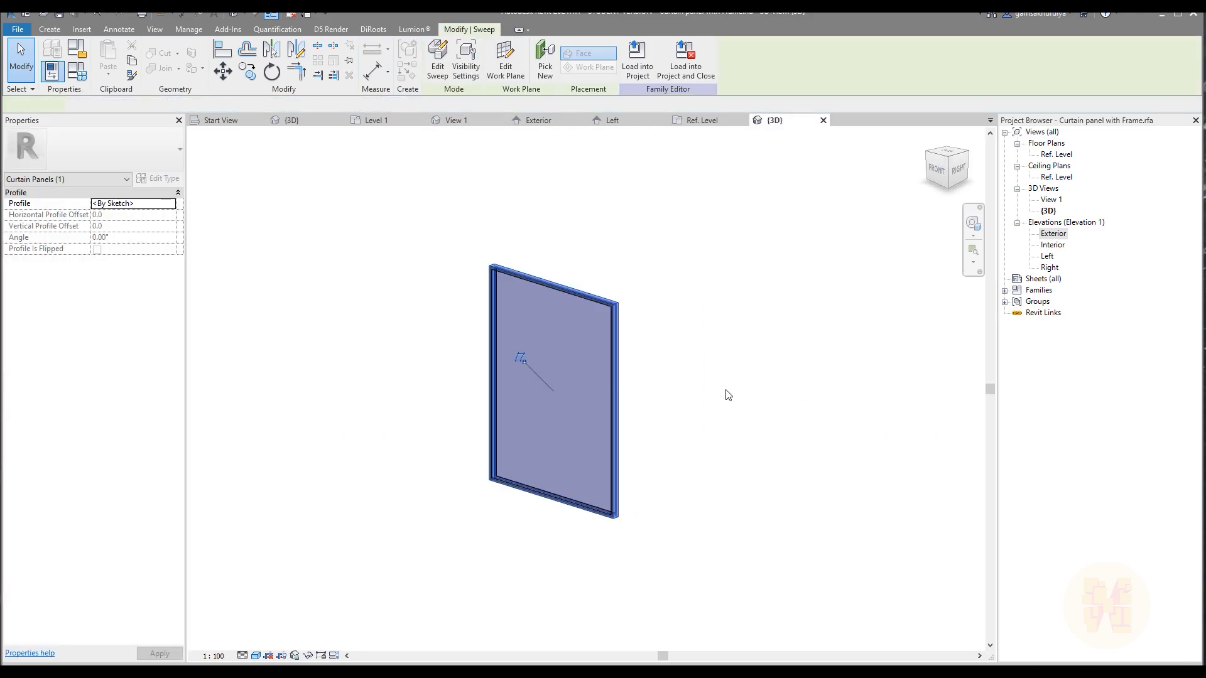
# Check the swept frame from several sides and load the curtain panel family into the Karl Köhler GmbH project.
pyautogui.click(748, 456)
pyautogui.keyDown('shift'); pyautogui.moveTo(748, 457); pyautogui.dragTo(966, 531, button='middle'); pyautogui.keyUp('shift')
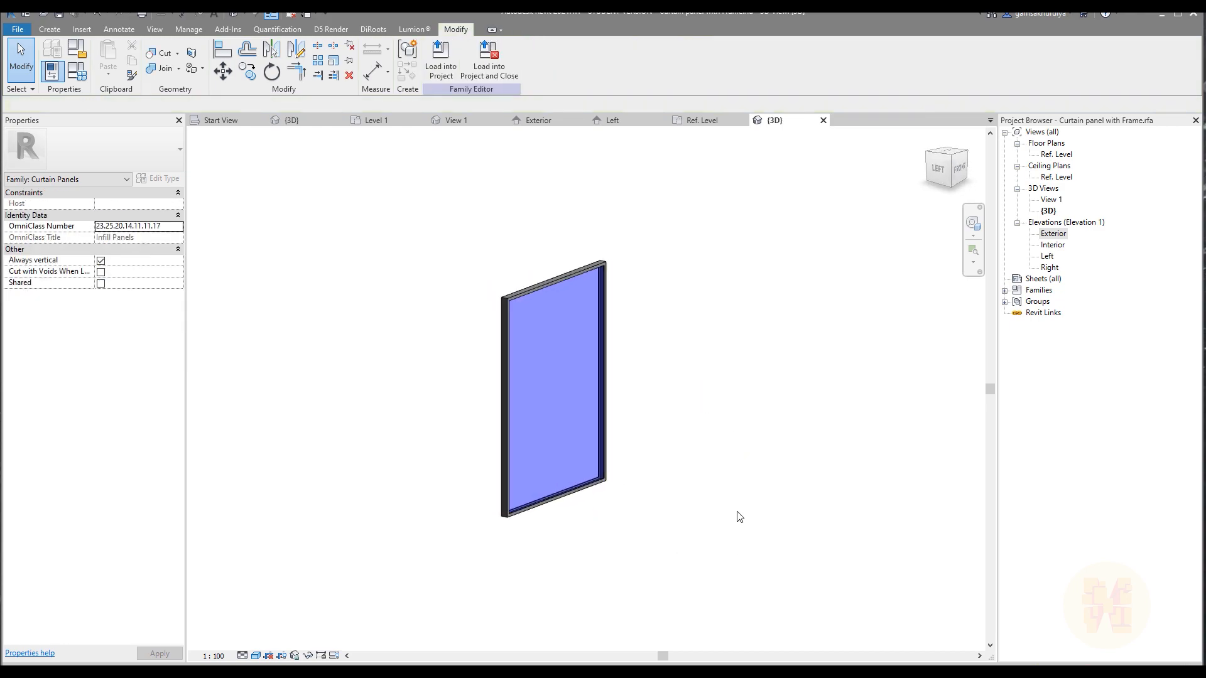
pyautogui.scroll(7, 584, 514)
pyautogui.keyDown('shift'); pyautogui.moveTo(762, 484); pyautogui.dragTo(708, 517, button='middle'); pyautogui.keyUp('shift')
pyautogui.scroll(-5, 595, 496)
pyautogui.keyDown('shift'); pyautogui.moveTo(794, 465); pyautogui.dragTo(674, 455, button='middle'); pyautogui.keyUp('shift')
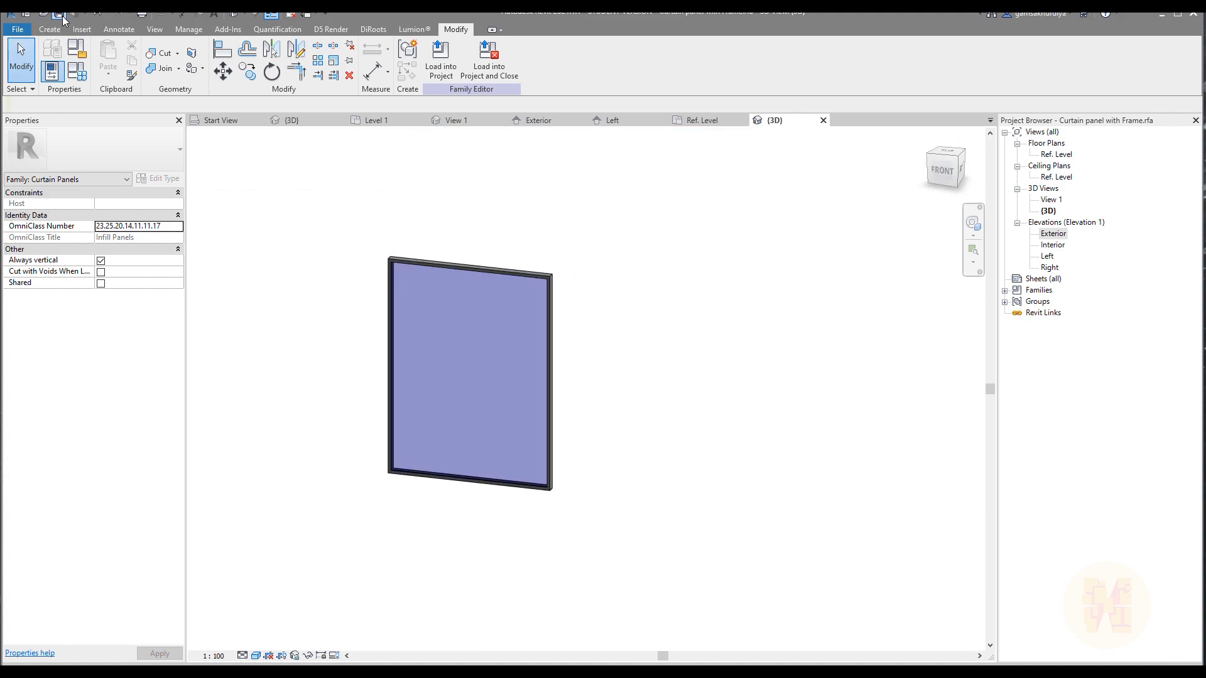
pyautogui.click(441, 62)
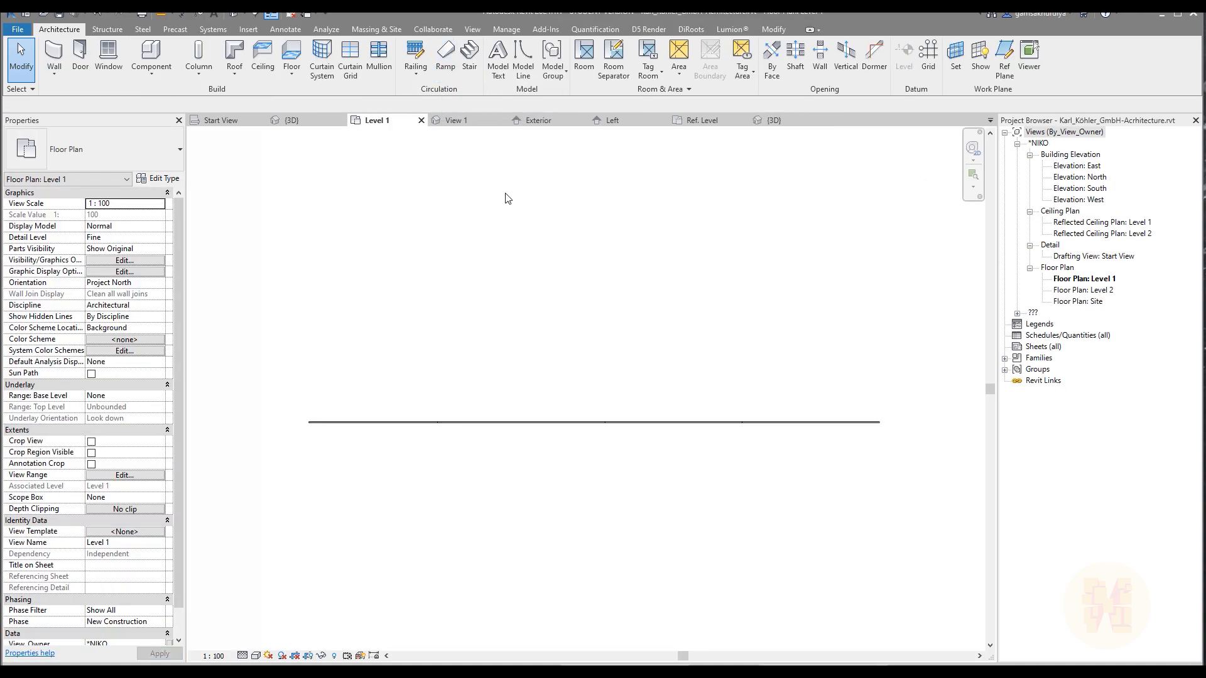
# Change the curtain wall's first glazed end panel to the Curtain panel with Frame type in the project's 3D view.
pyautogui.click(290, 121)
pyautogui.scroll(3, 399, 324)
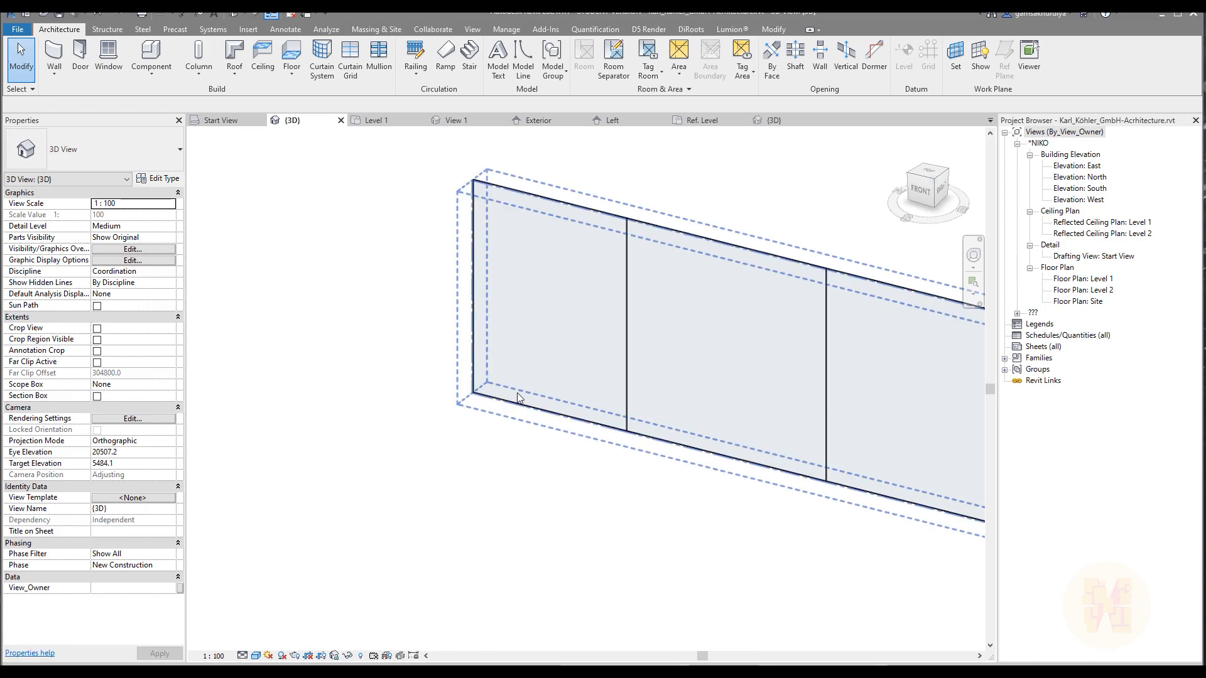
pyautogui.press('Tab')
pyautogui.click(515, 411)
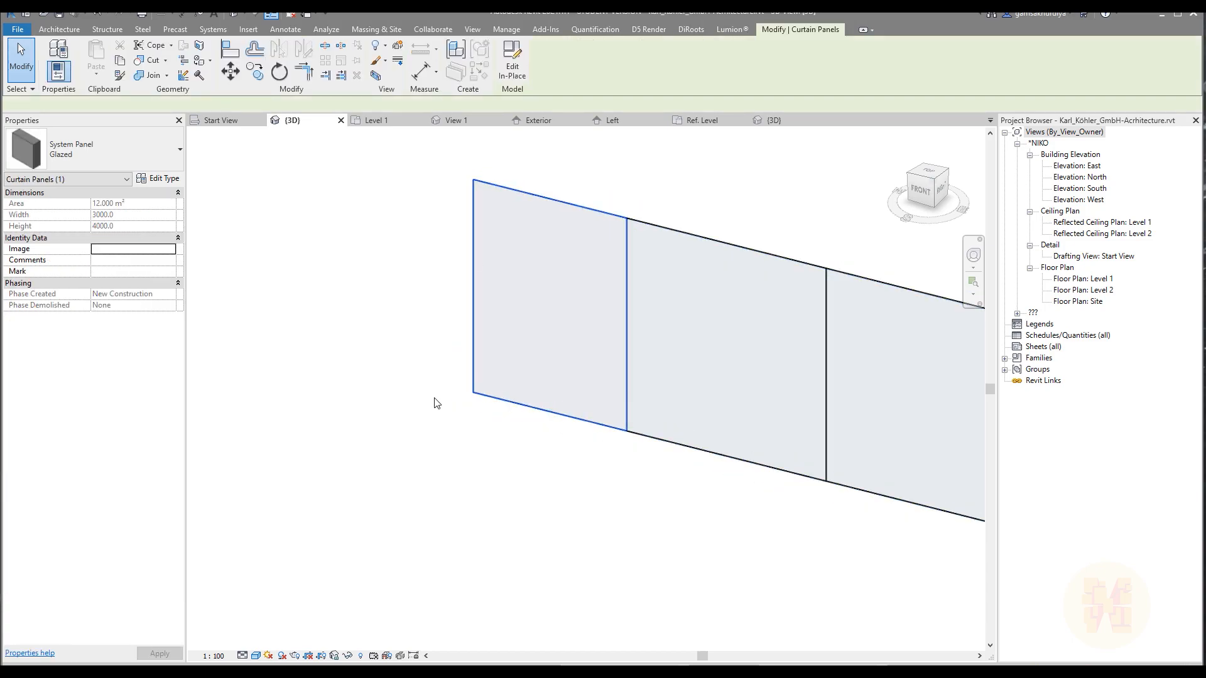
pyautogui.click(92, 146)
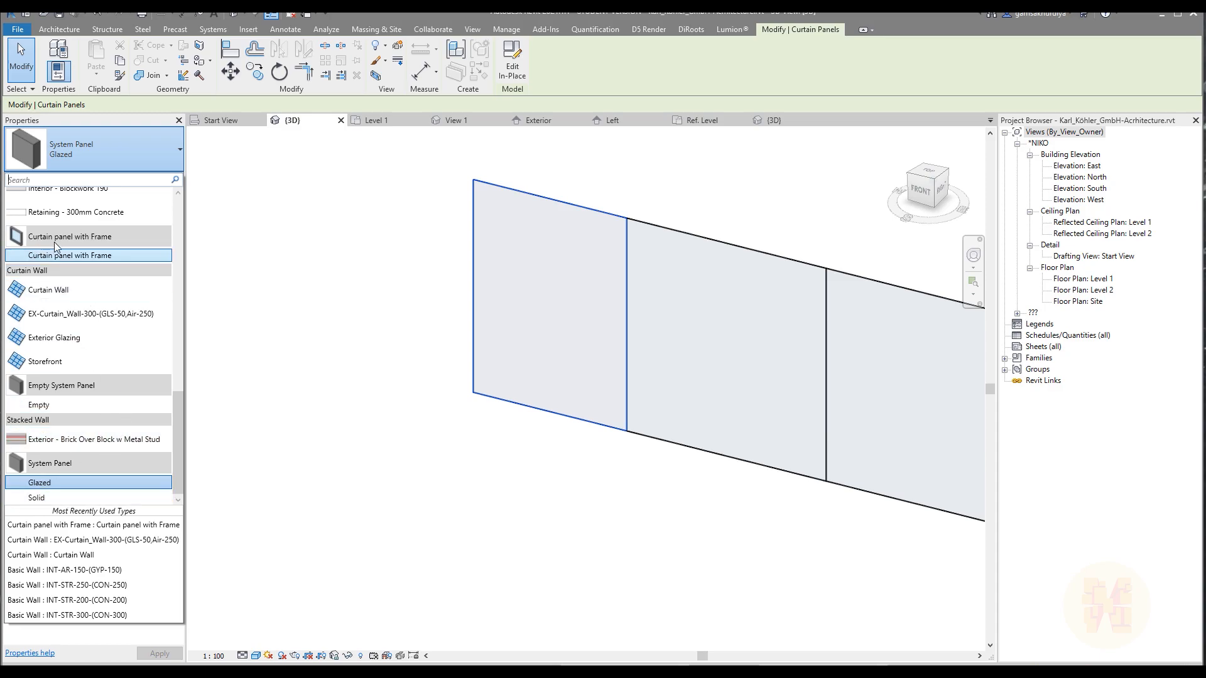
pyautogui.click(107, 255)
pyautogui.click(482, 527)
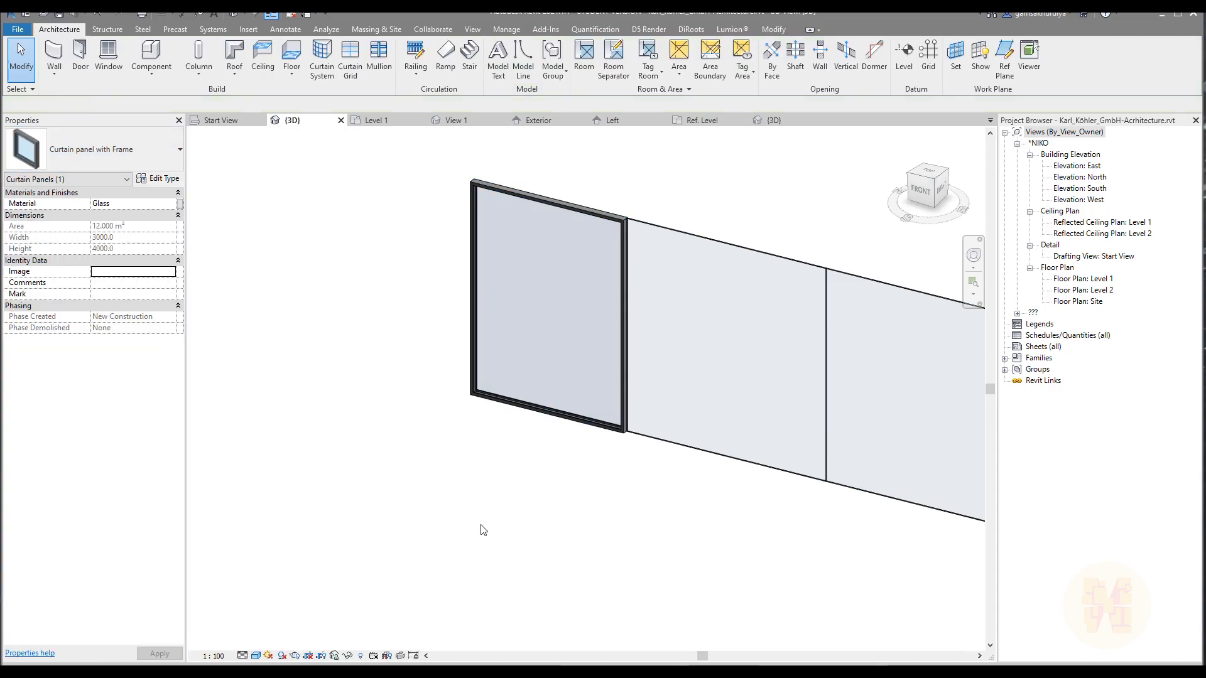
# Inspect the framed panel in 3D and examine the window frames in the Start View's building photo.
pyautogui.keyDown('shift'); pyautogui.moveTo(360, 553); pyautogui.dragTo(455, 552, button='middle'); pyautogui.keyUp('shift')
pyautogui.moveTo(930, 367); pyautogui.dragTo(474, 601, button='middle')
pyautogui.scroll(3, 470, 344)
pyautogui.click(221, 120)
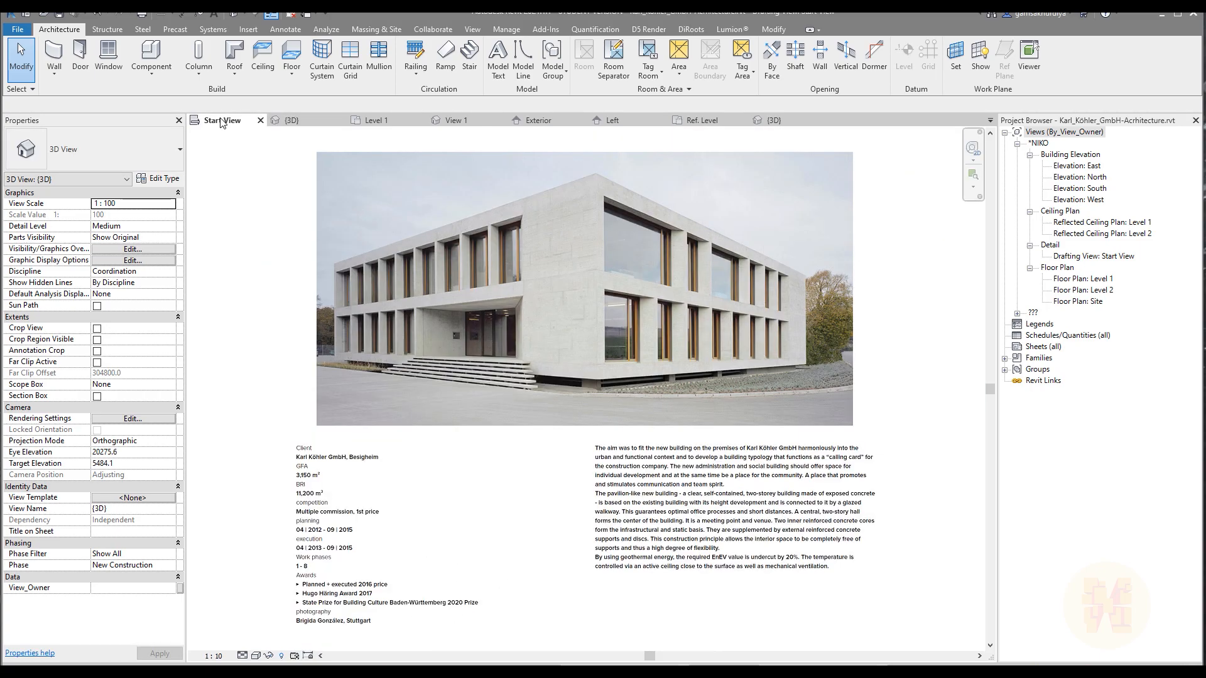
pyautogui.scroll(4, 677, 248)
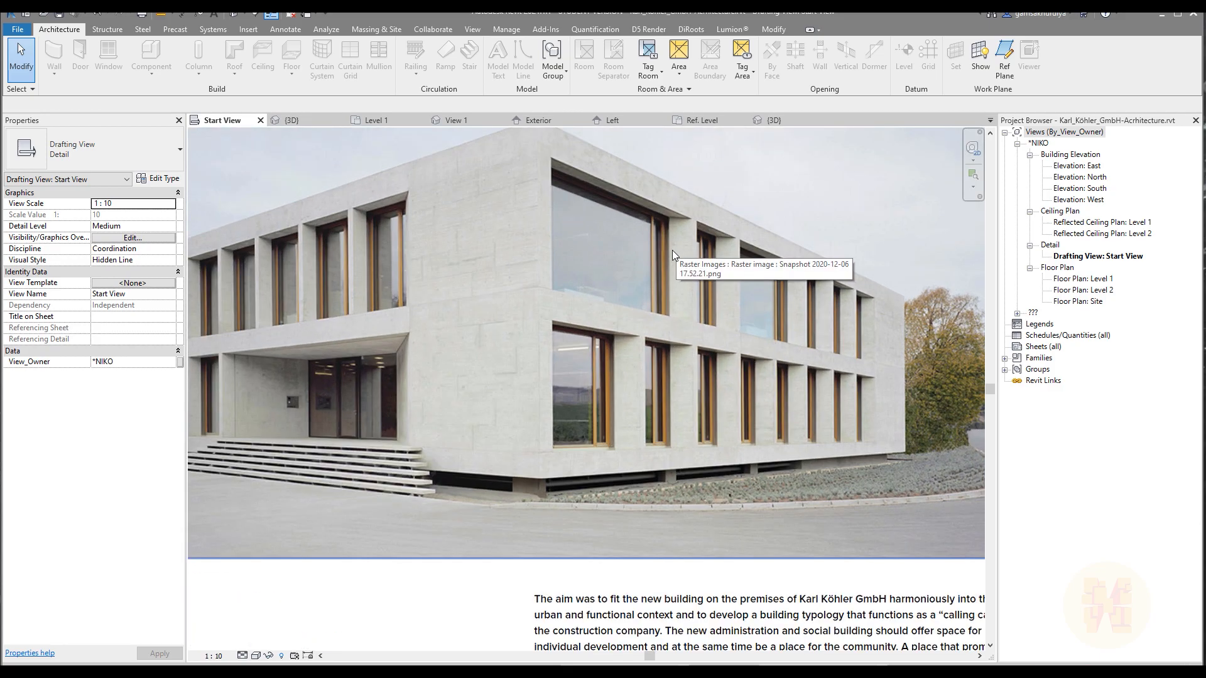
pyautogui.scroll(-1, 797, 319)
pyautogui.scroll(4, 586, 299)
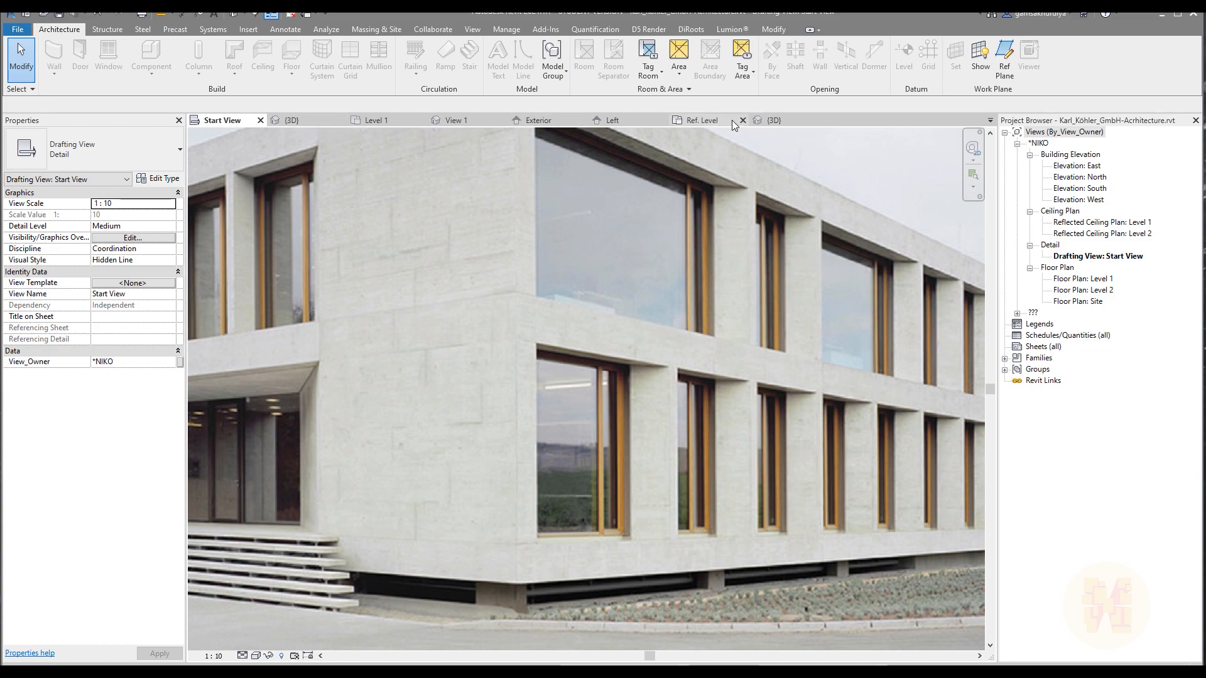
# Add a vertical curtain grid line across all segments of the project's curtain wall, 600 mm from the framed panel's edge.
pyautogui.click(770, 120)
pyautogui.click(296, 121)
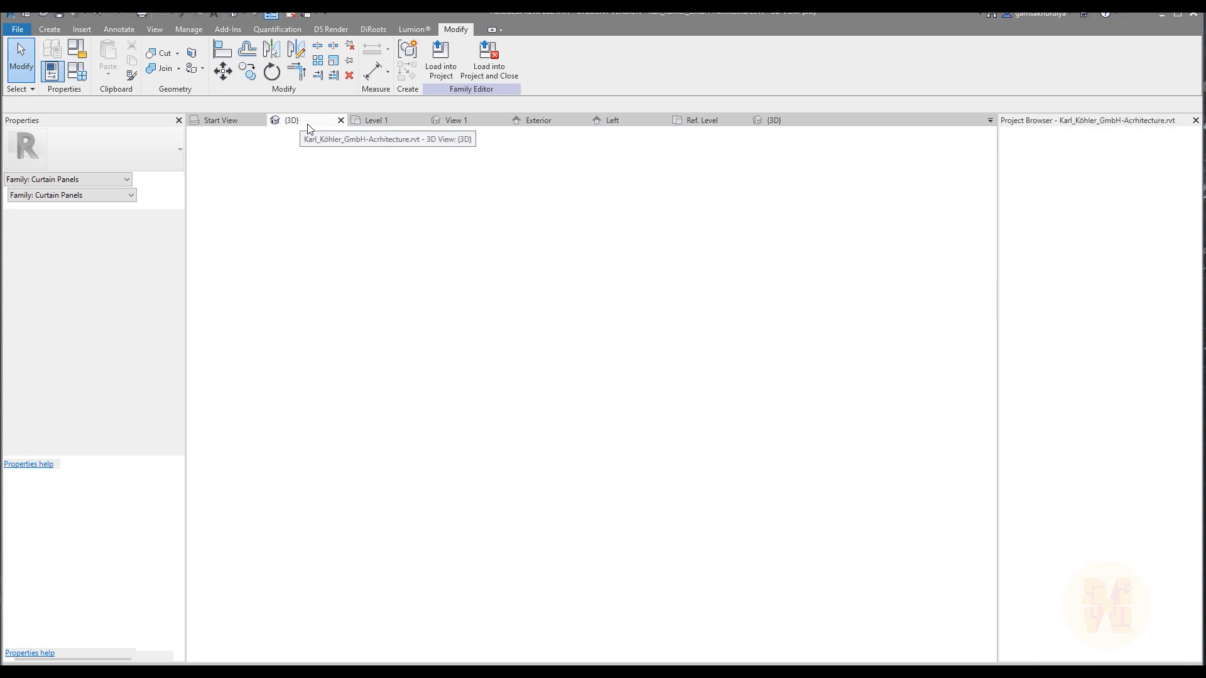
pyautogui.scroll(-4, 584, 333)
pyautogui.keyDown('shift'); pyautogui.moveTo(583, 328); pyautogui.dragTo(531, 345, button='middle'); pyautogui.keyUp('shift')
pyautogui.scroll(4, 466, 411)
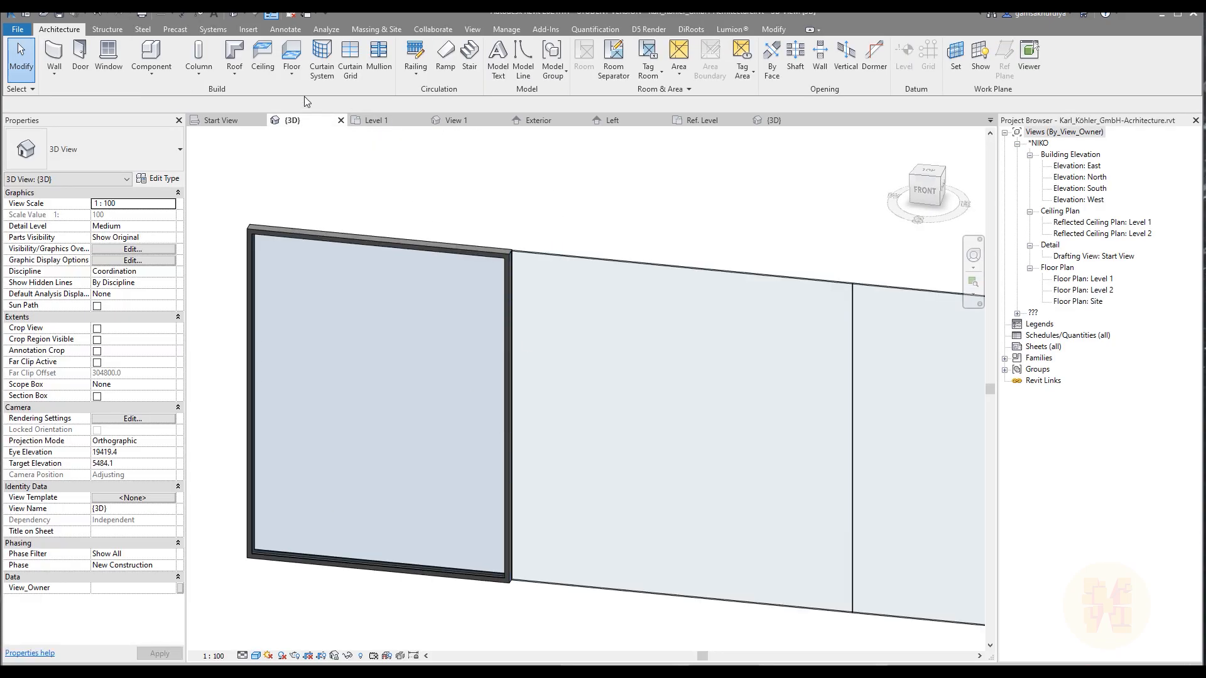
pyautogui.click(350, 63)
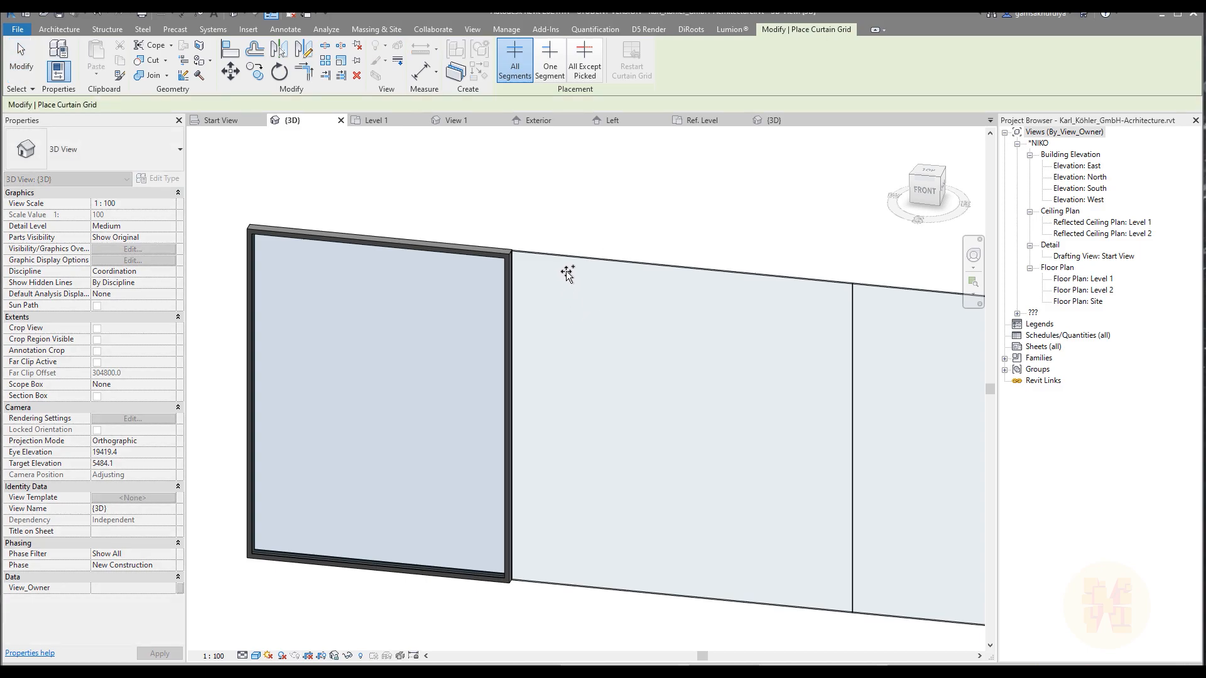
pyautogui.click(567, 257)
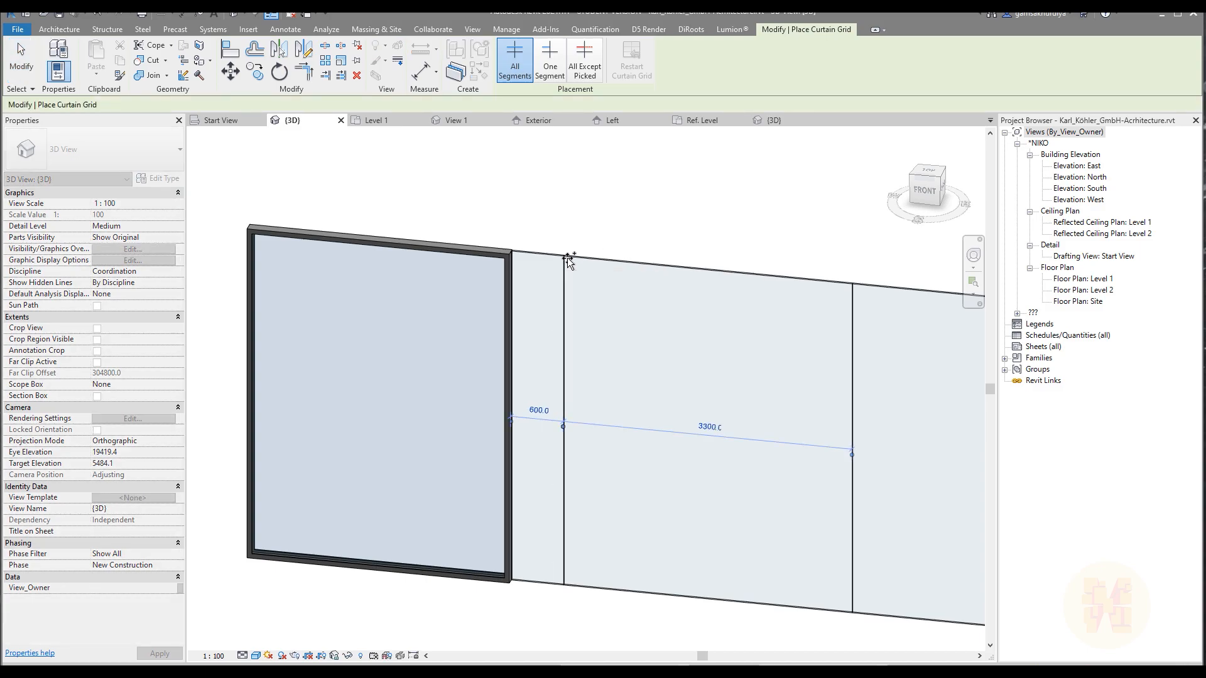
pyautogui.press('Escape')
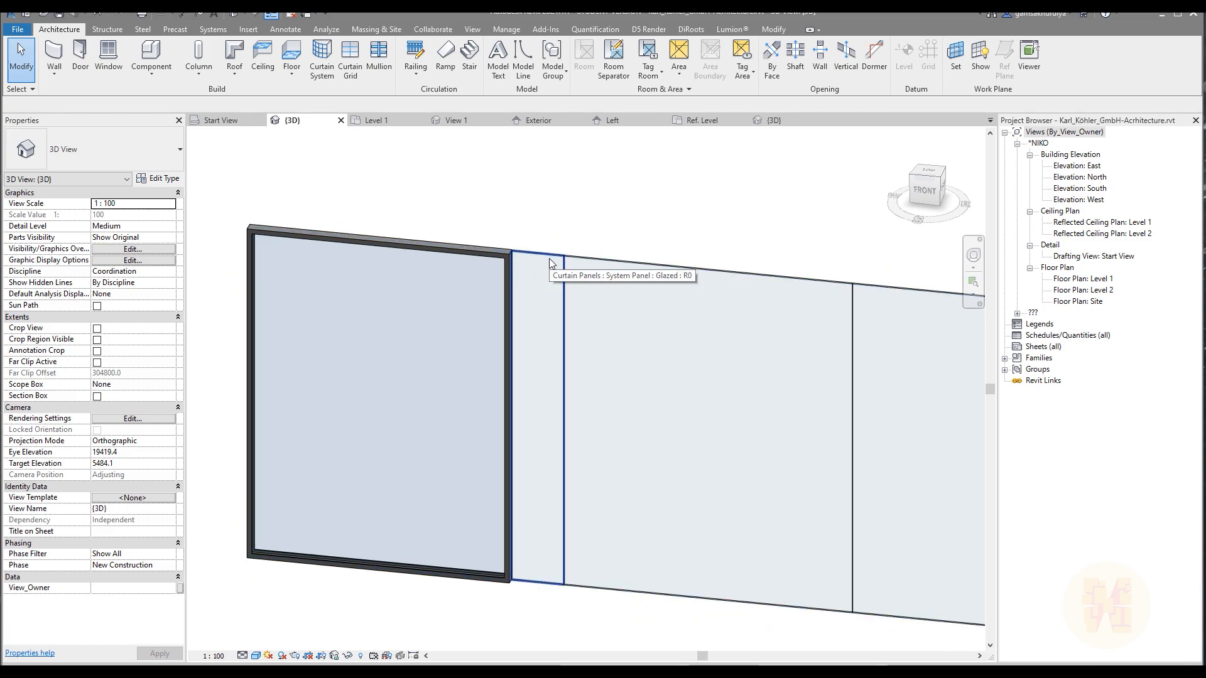
# Change the narrow glazed panel beside the framed one to the Curtain panel with Frame type.
pyautogui.click(549, 258)
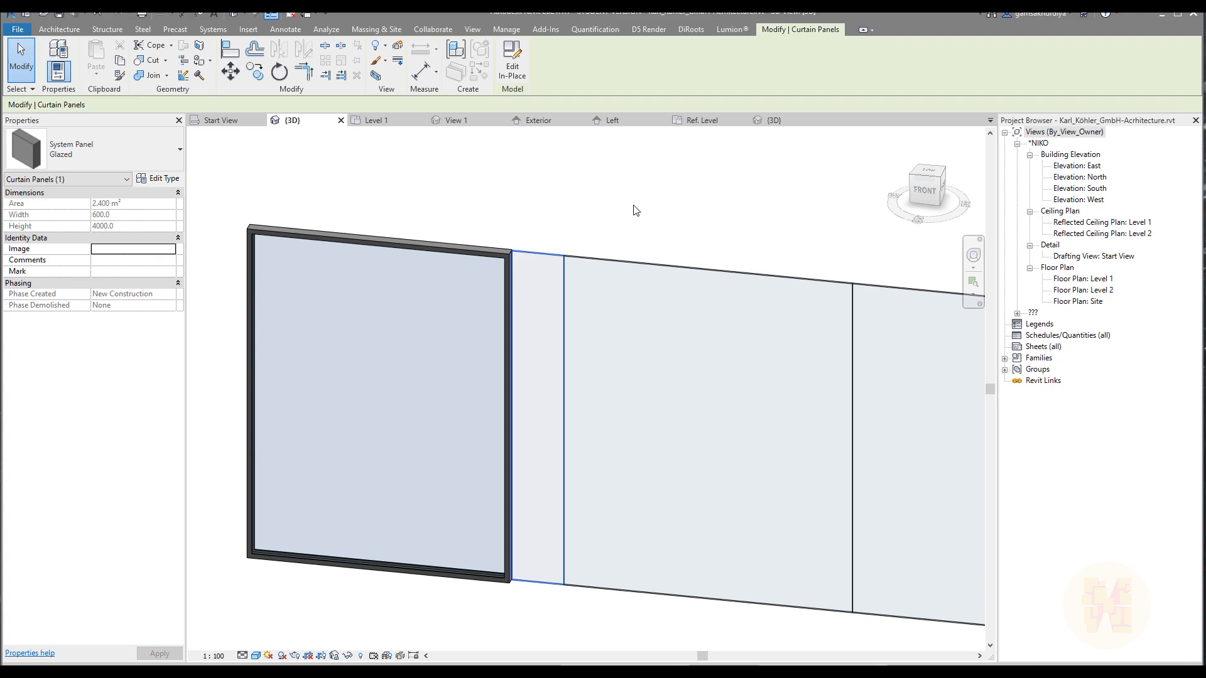
pyautogui.click(70, 126)
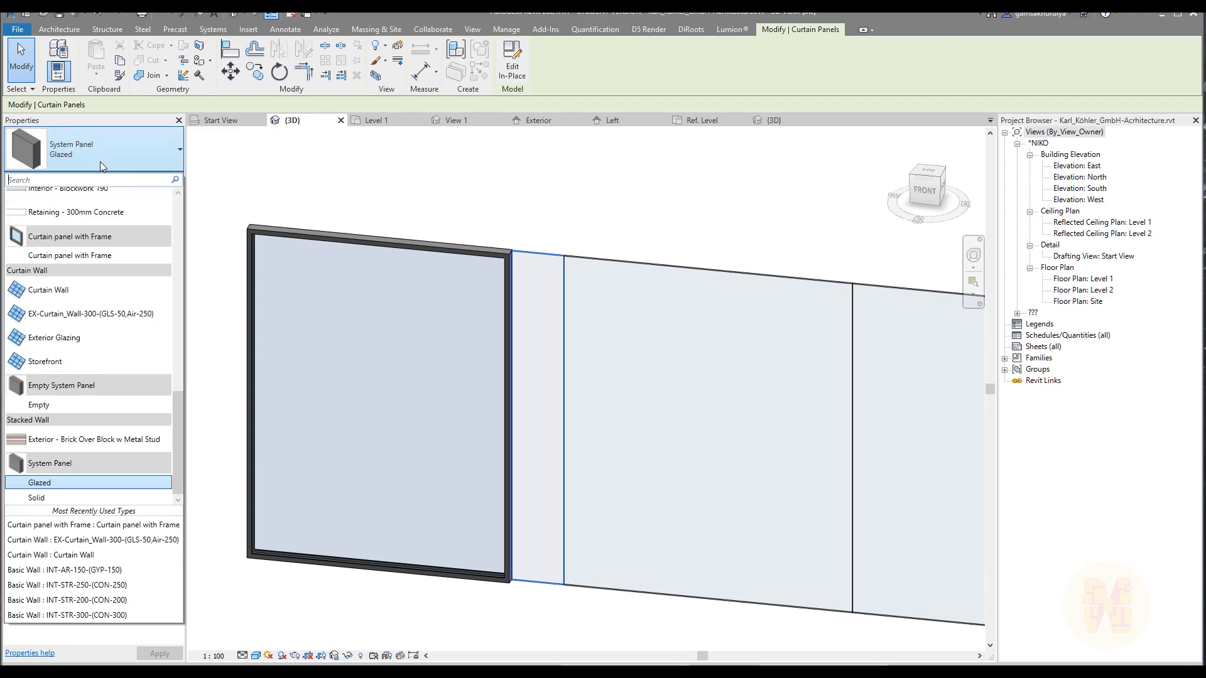
pyautogui.click(122, 255)
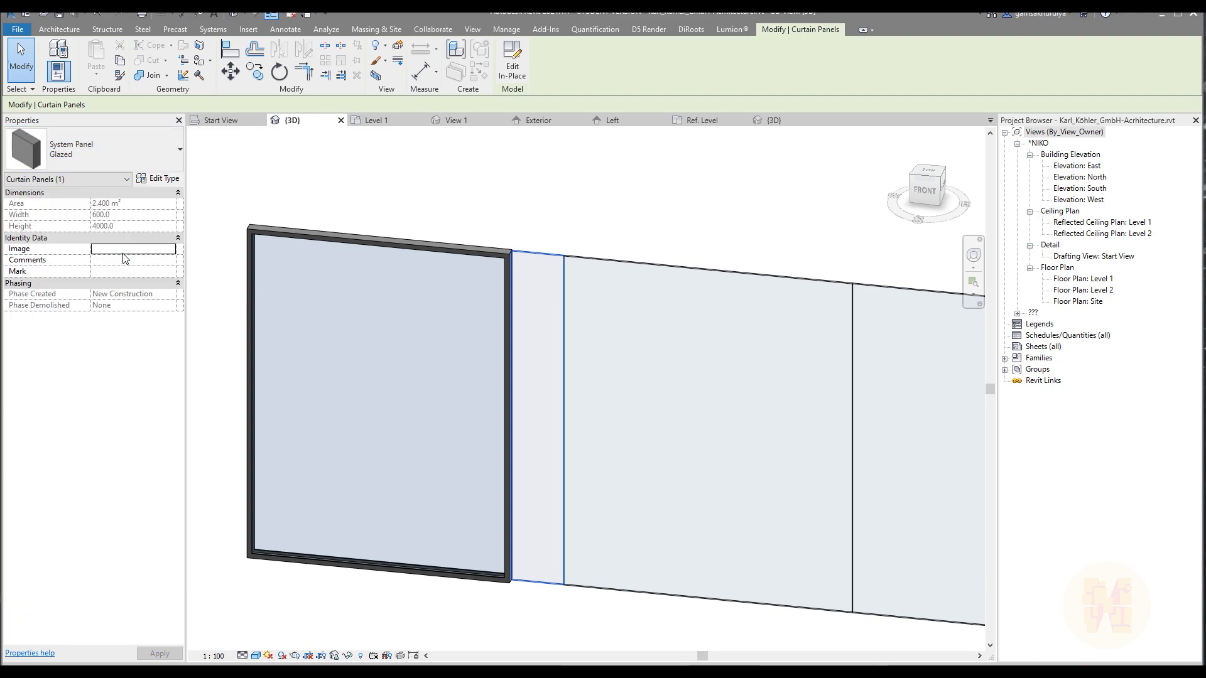
pyautogui.click(670, 179)
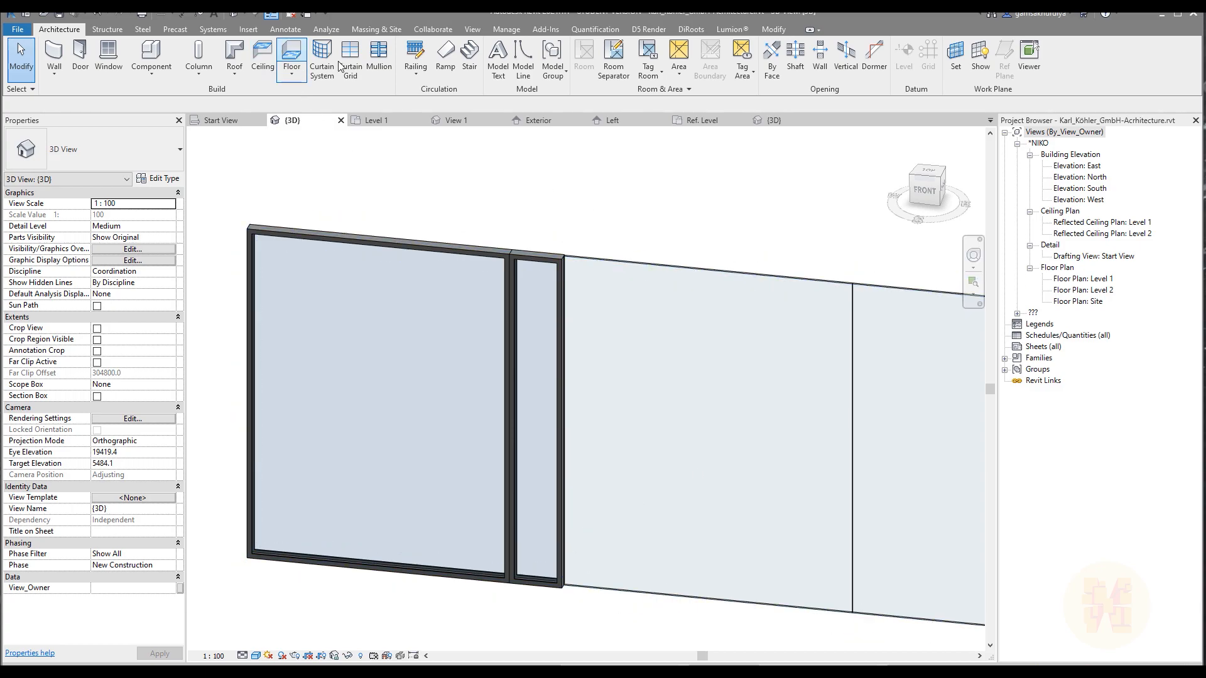
# Check the Curtain panel with Frame family's parameters and measure the frame's overall depth in the Left elevation.
pyautogui.click(616, 120)
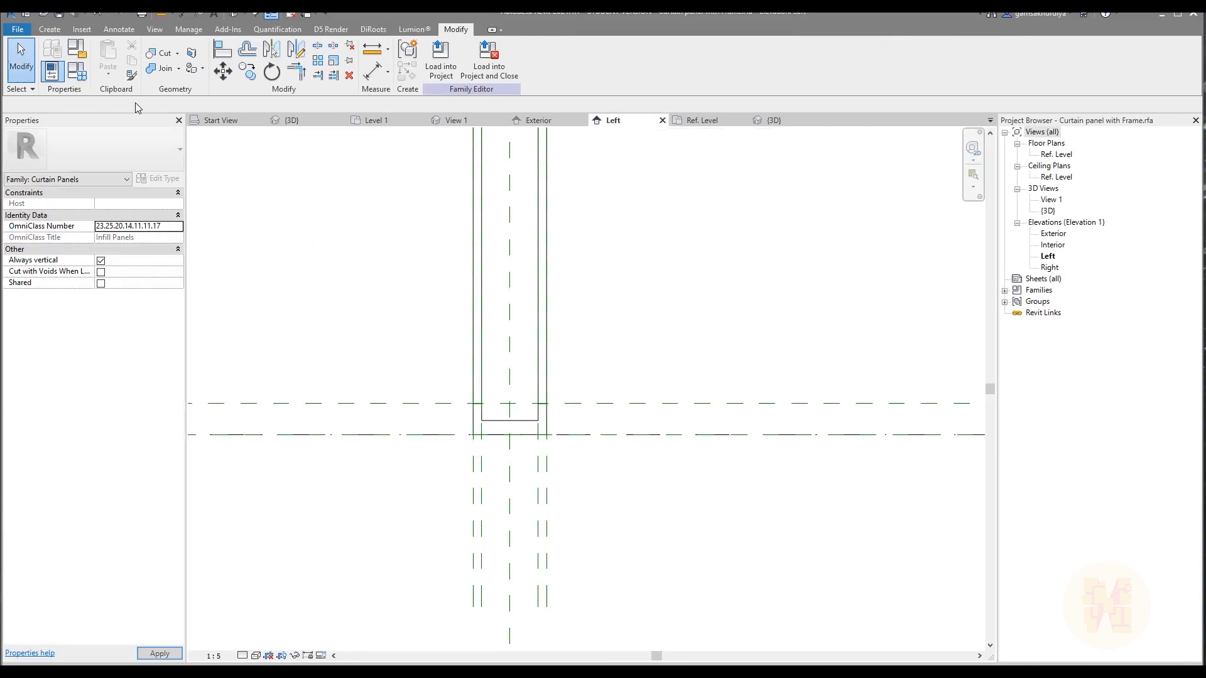
pyautogui.click(76, 71)
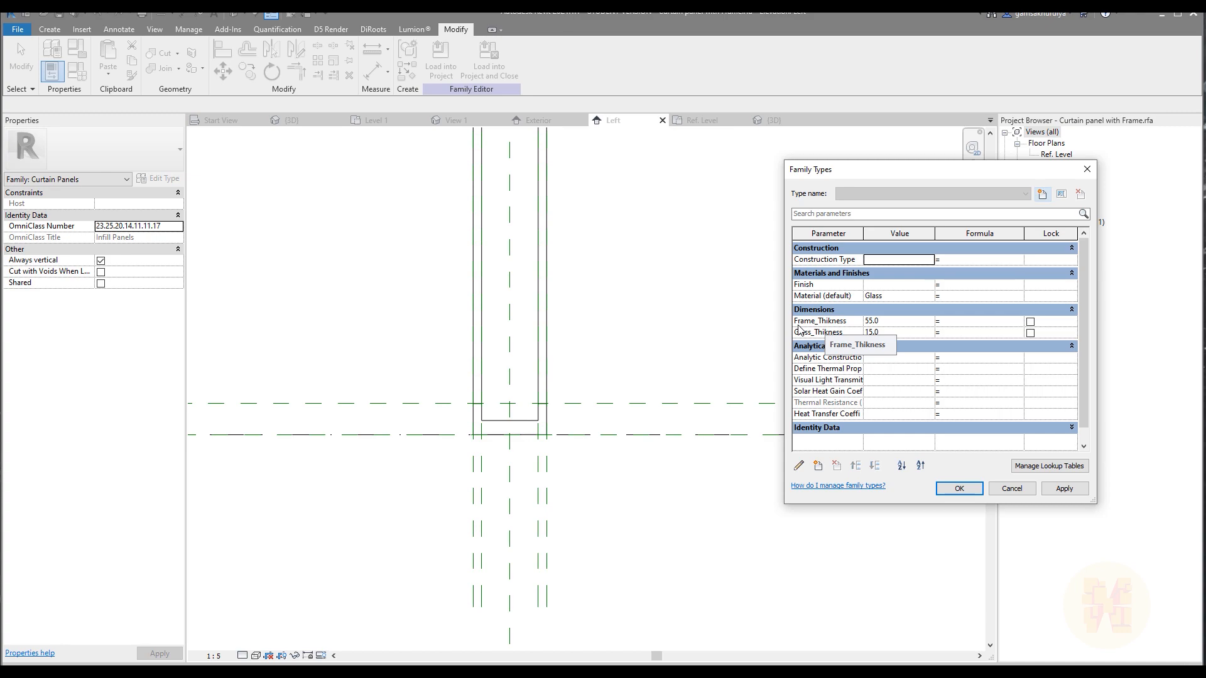
pyautogui.click(1088, 169)
pyautogui.click(162, 14)
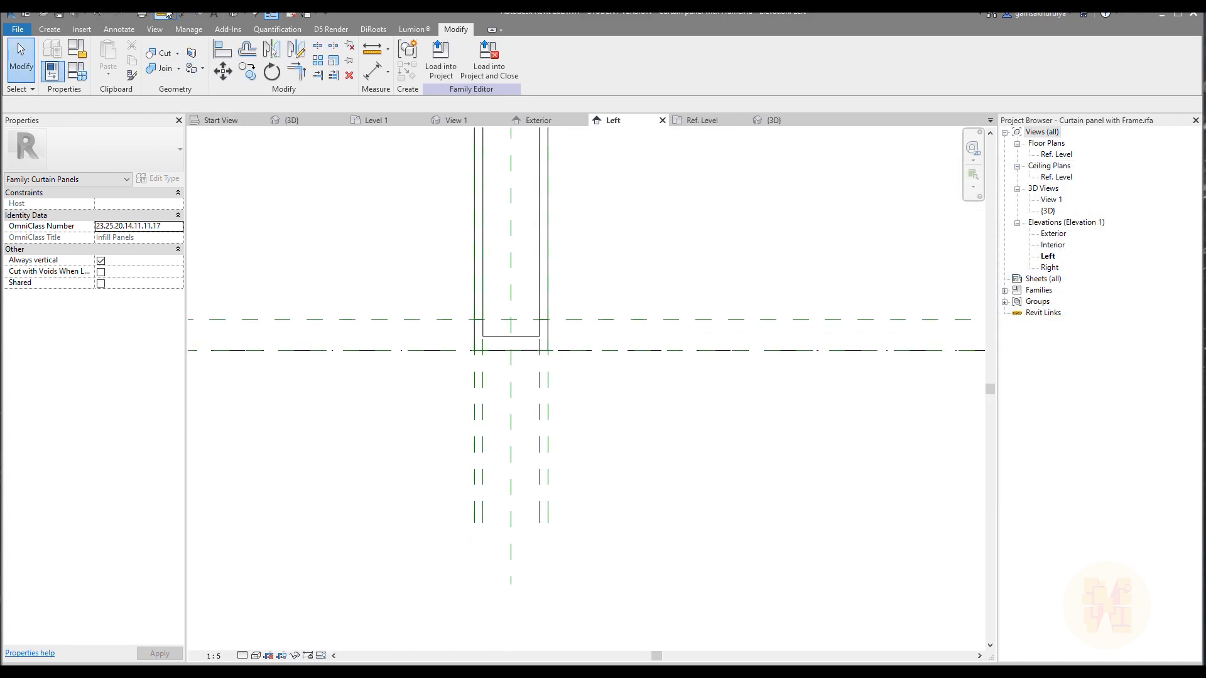
pyautogui.click(475, 422)
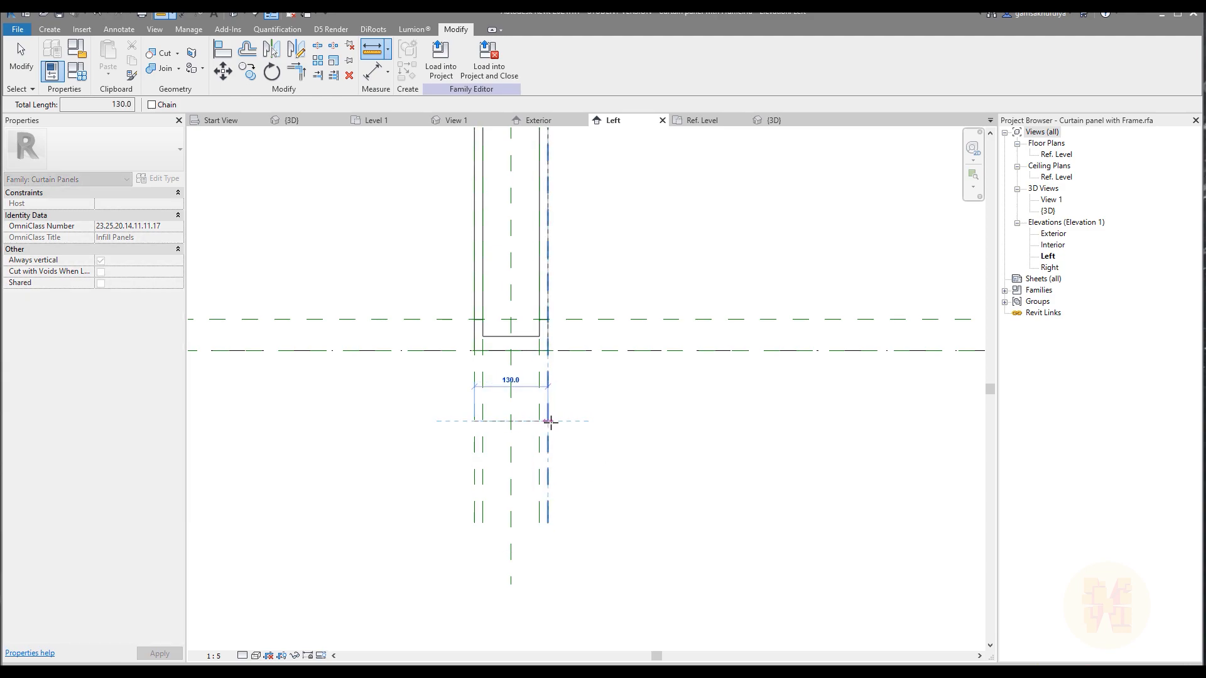
pyautogui.press('Escape')
pyautogui.press('Escape')
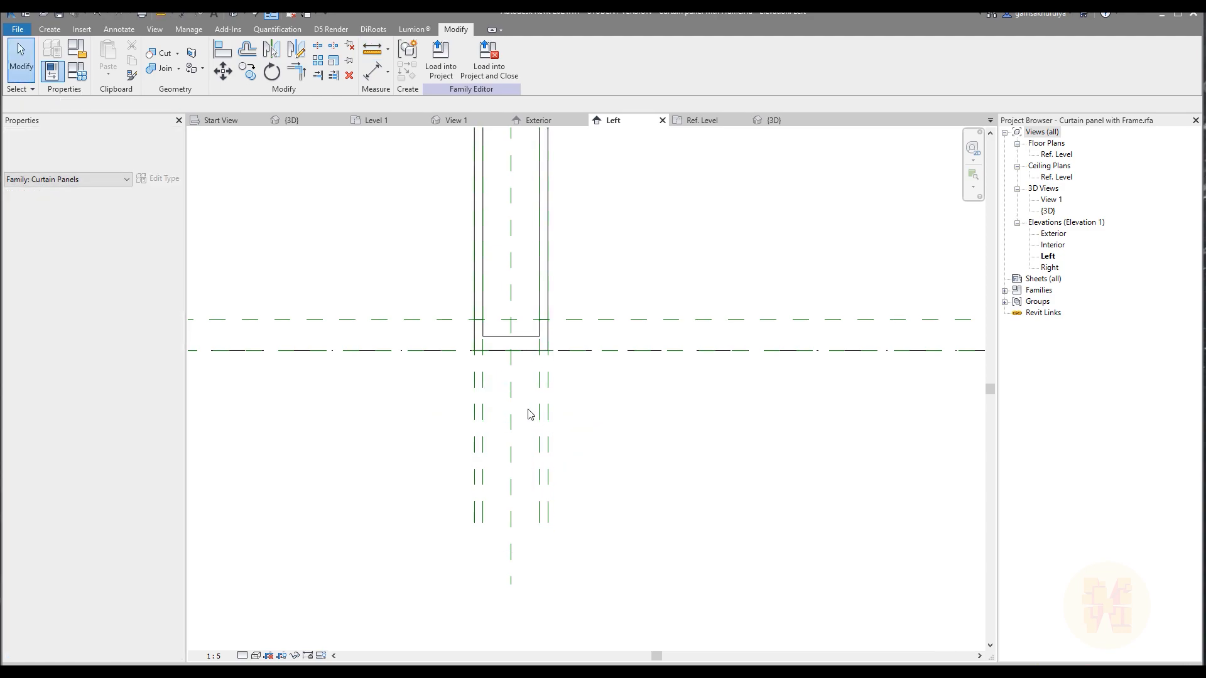
# Recheck the family's frame and glass thickness parameters and examine the panel's full height in the Left elevation.
pyautogui.click(77, 71)
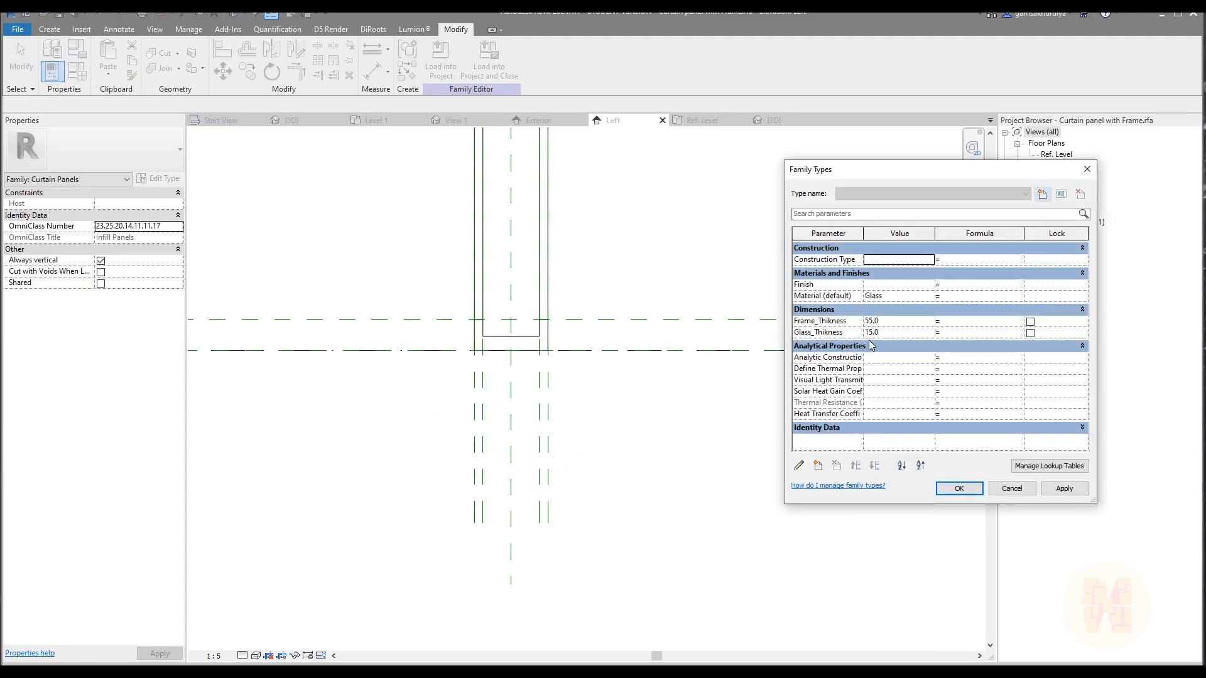
pyautogui.click(1087, 169)
pyautogui.scroll(-5, 695, 337)
pyautogui.moveTo(694, 337); pyautogui.dragTo(725, 485, button='middle')
pyautogui.scroll(2, 682, 366)
pyautogui.scroll(4, 638, 300)
pyautogui.scroll(-4, 636, 308)
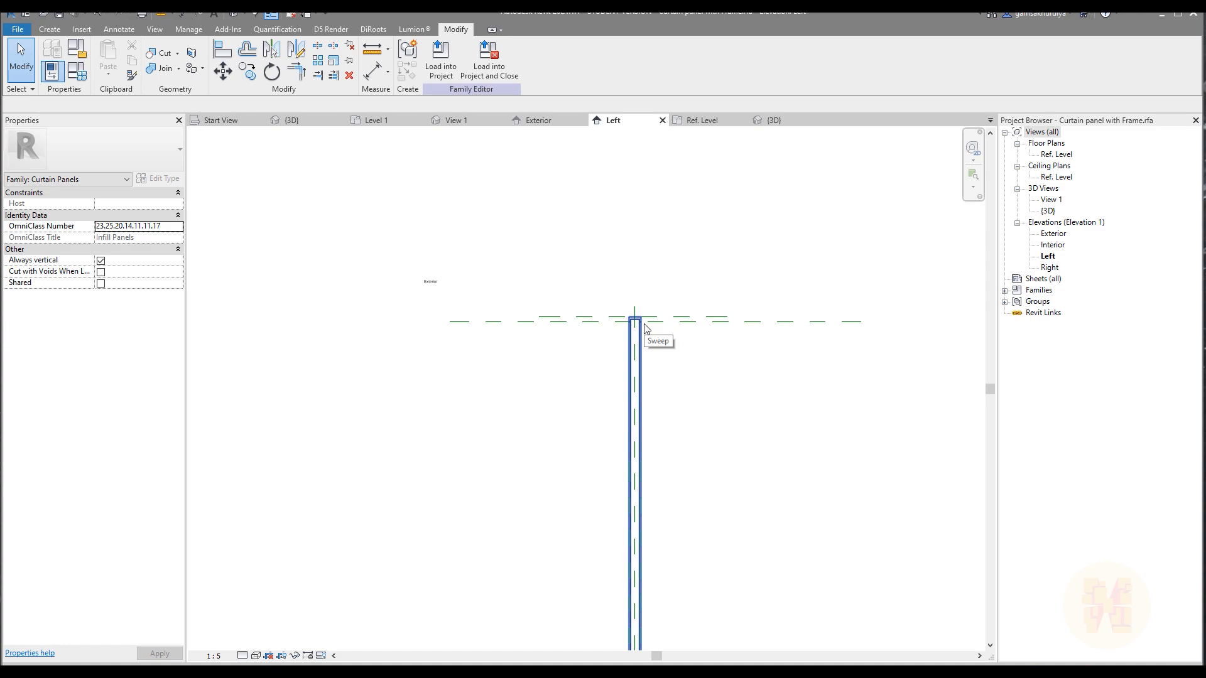
pyautogui.moveTo(589, 286); pyautogui.dragTo(501, 214, button='middle')
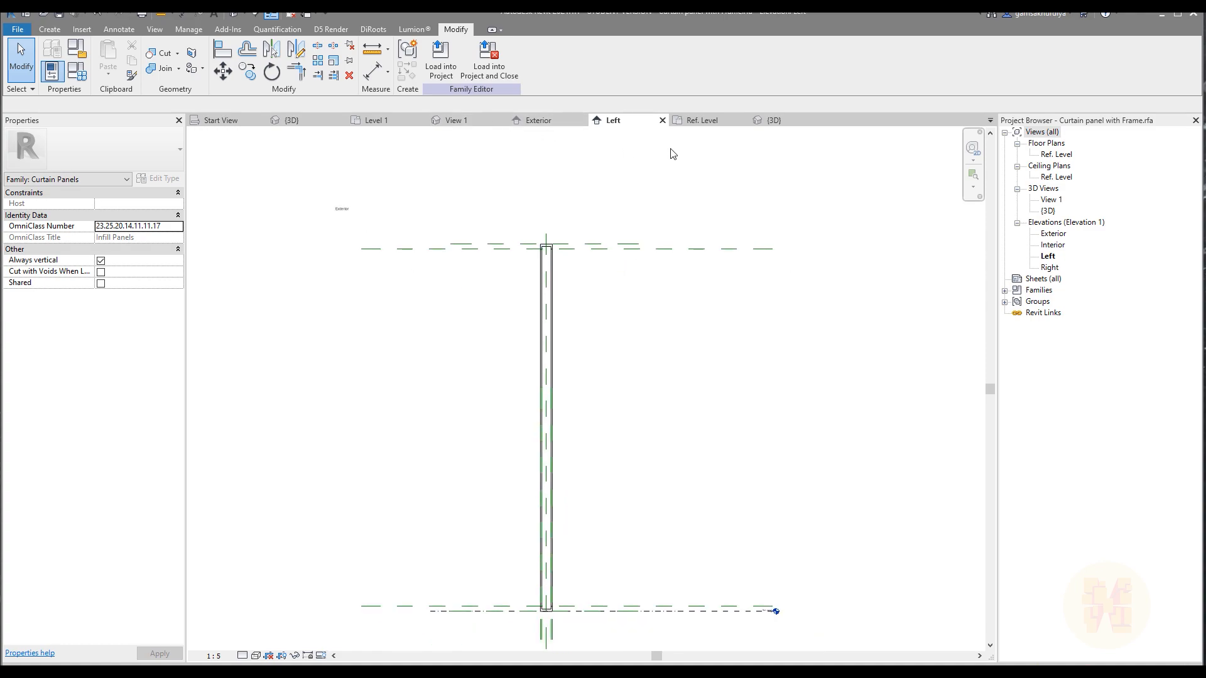
# Close the open views of the Curtain panel with Frame family, including Left and Ref. Level.
pyautogui.click(662, 120)
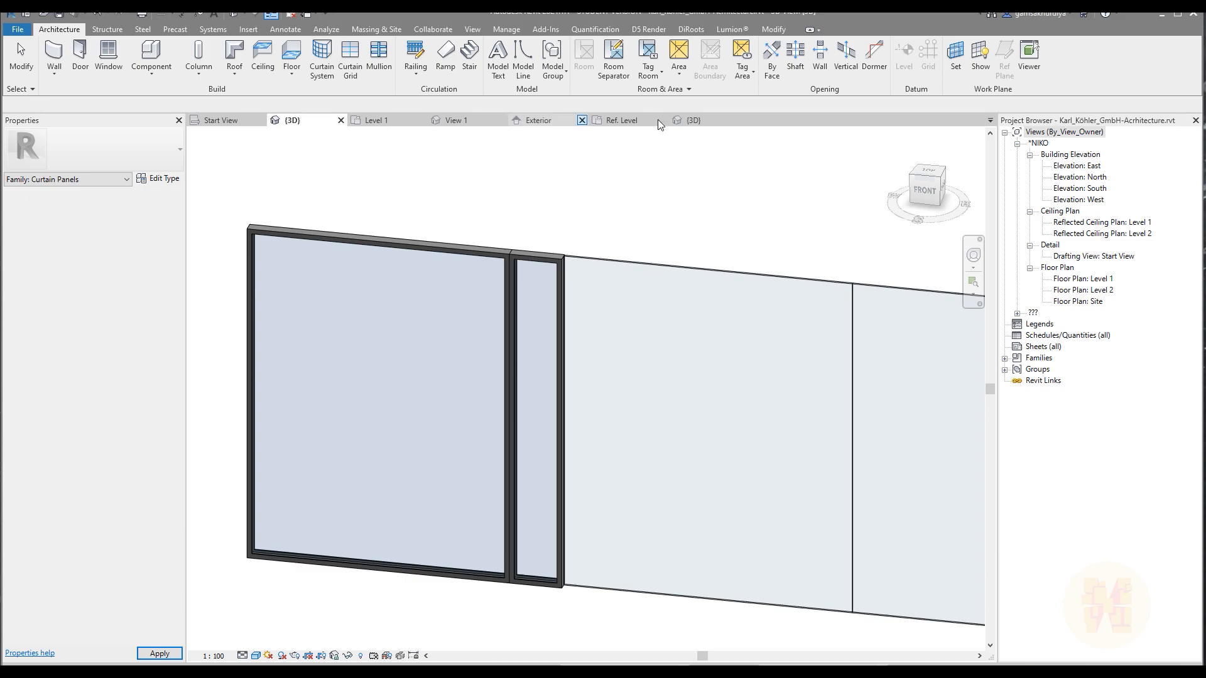
pyautogui.click(588, 217)
pyautogui.click(622, 119)
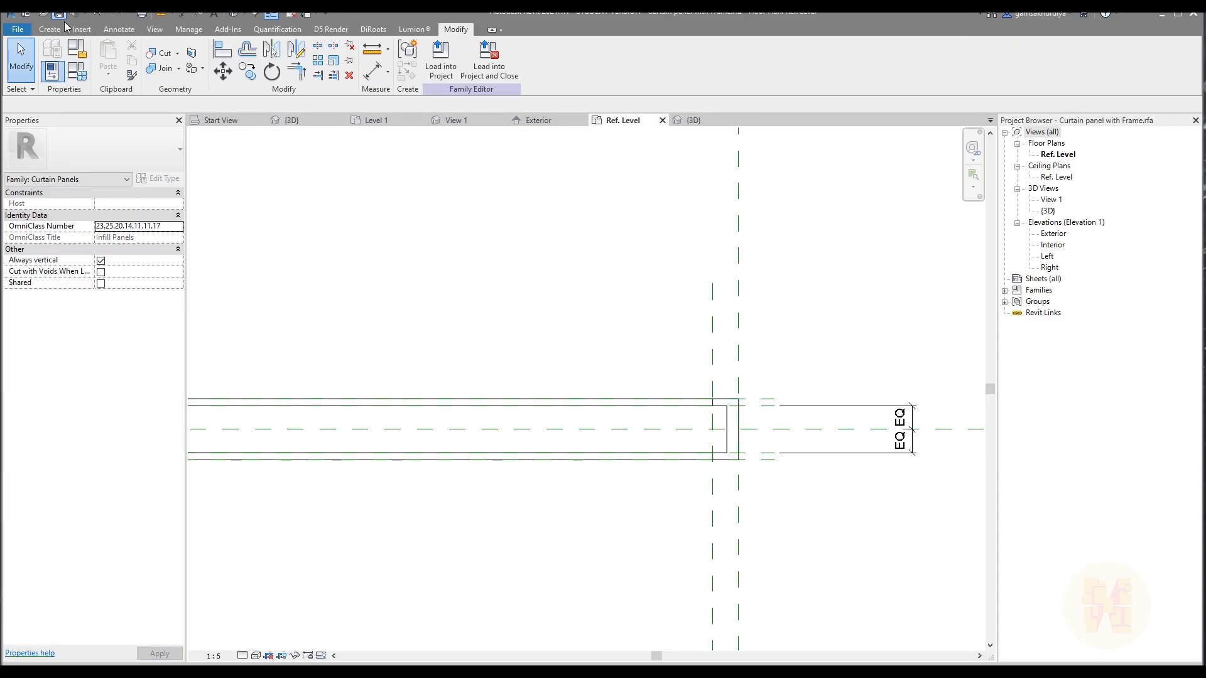
pyautogui.click(662, 120)
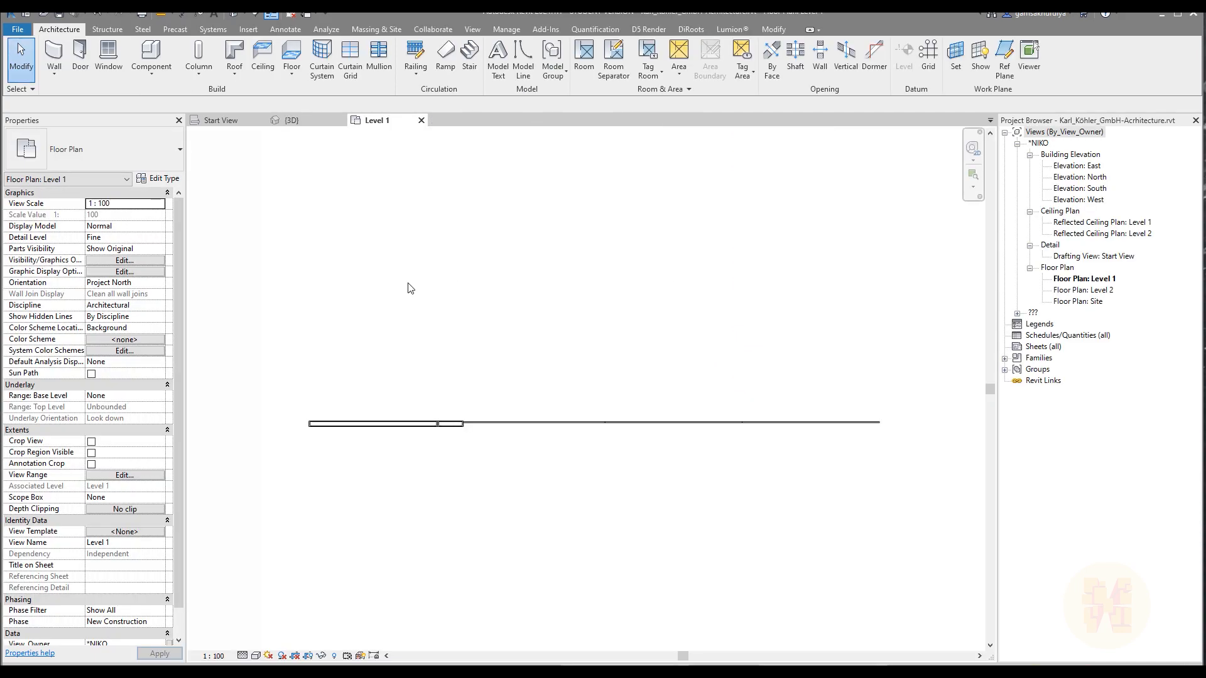
# Create a new family from the Metric Curtain Wall Panel.rft template.
pyautogui.click(18, 29)
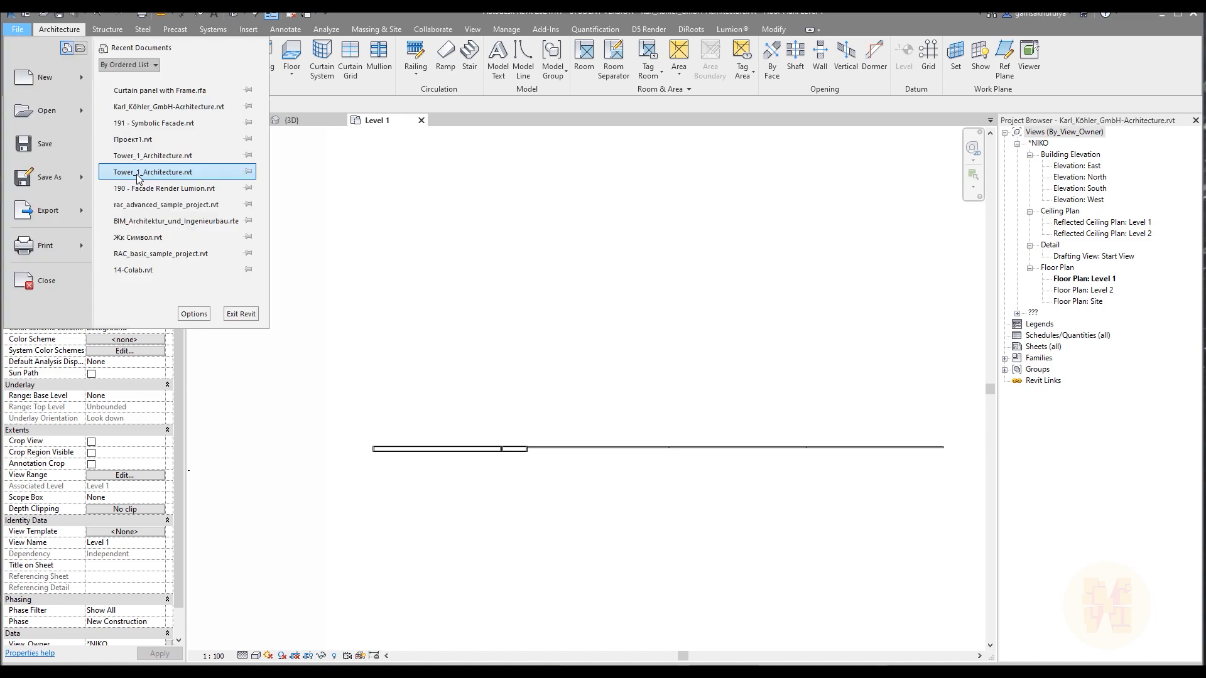
pyautogui.moveTo(44, 76)
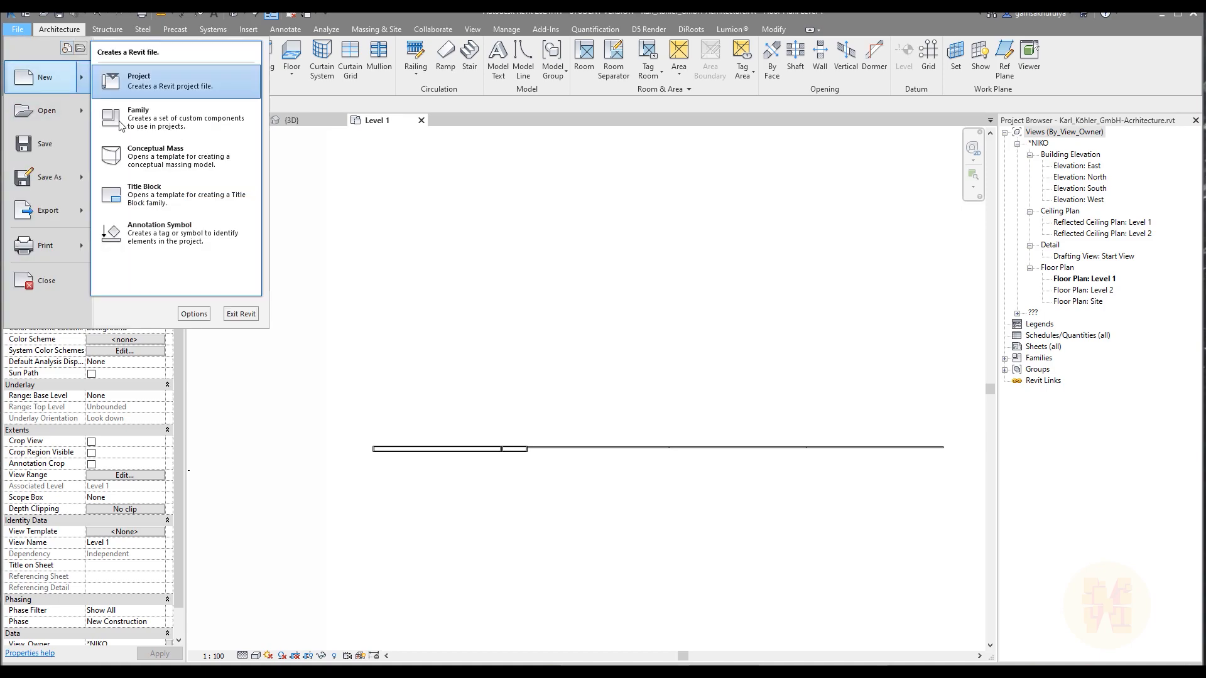
pyautogui.click(190, 128)
pyautogui.doubleClick(659, 241)
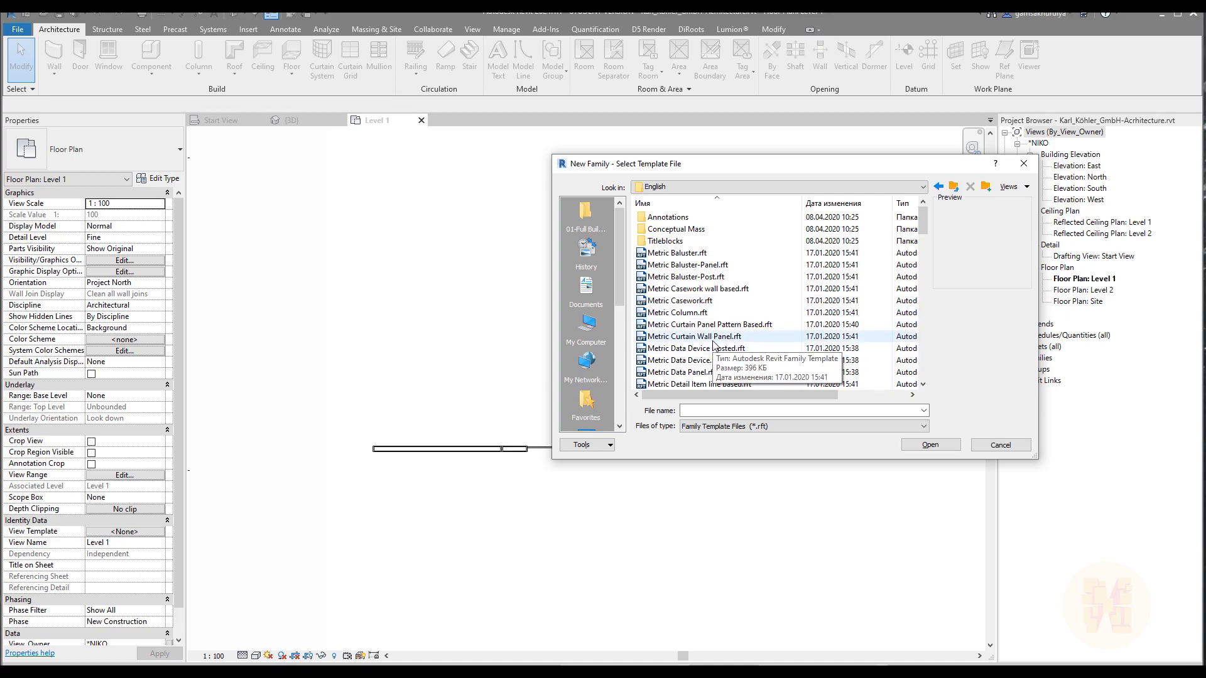
pyautogui.click(694, 337)
pyautogui.click(957, 444)
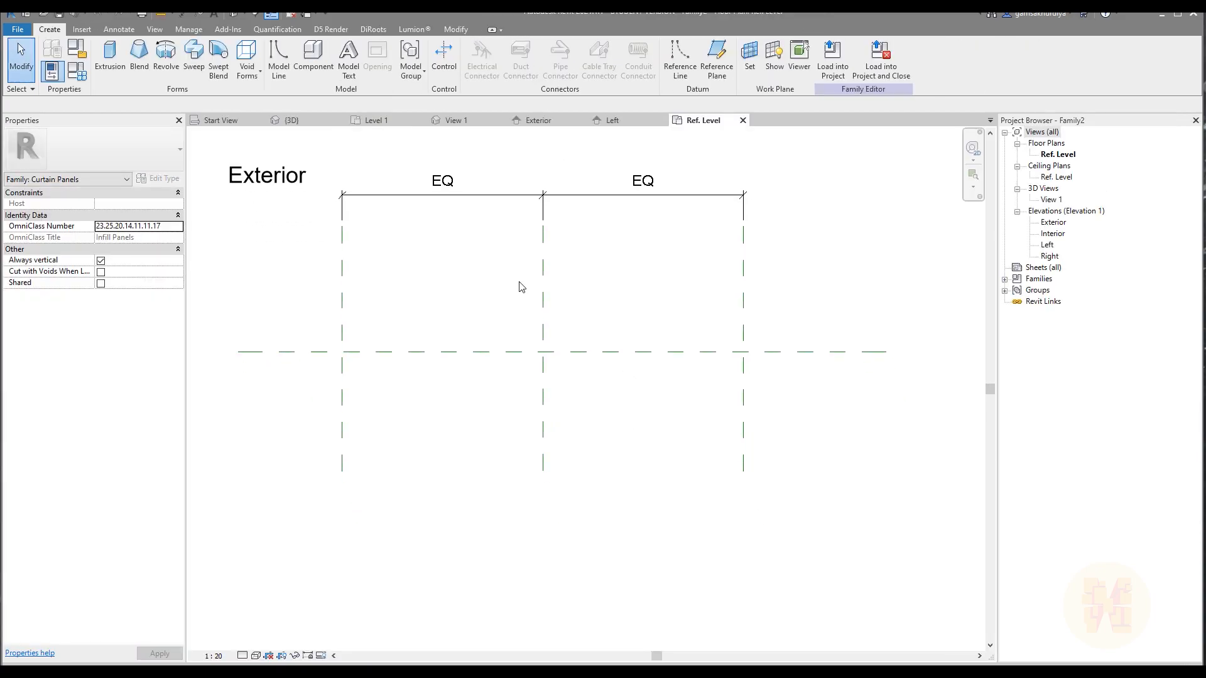
# Draw two horizontal reference planes in the Ref. Level plan, about 168 mm above and 180 mm below the centre plane.
pyautogui.scroll(2, 366, 345)
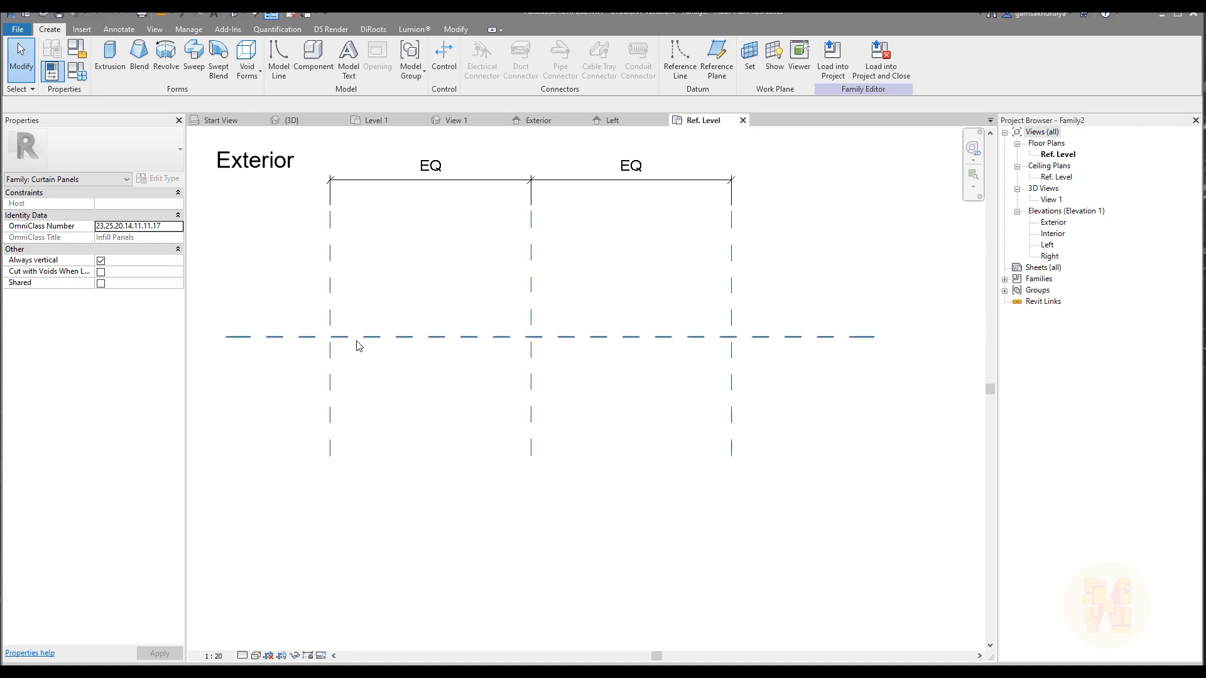
pyautogui.click(717, 58)
pyautogui.moveTo(369, 182); pyautogui.dragTo(399, 281, button='middle')
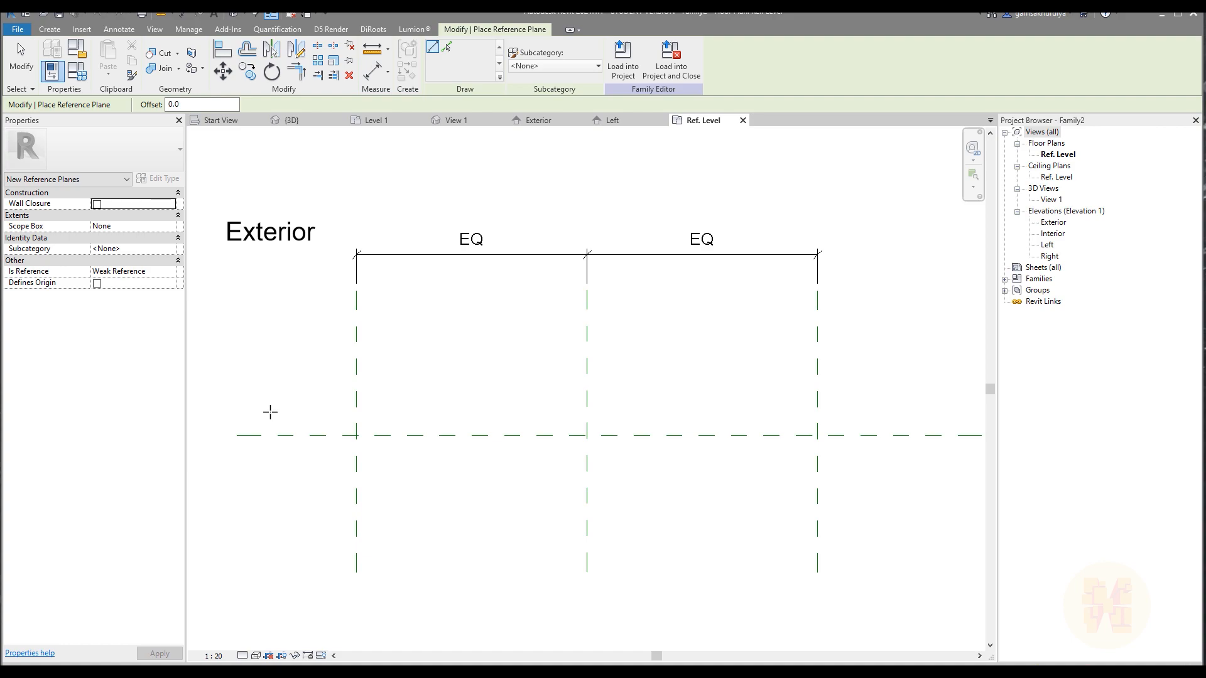
pyautogui.click(269, 411)
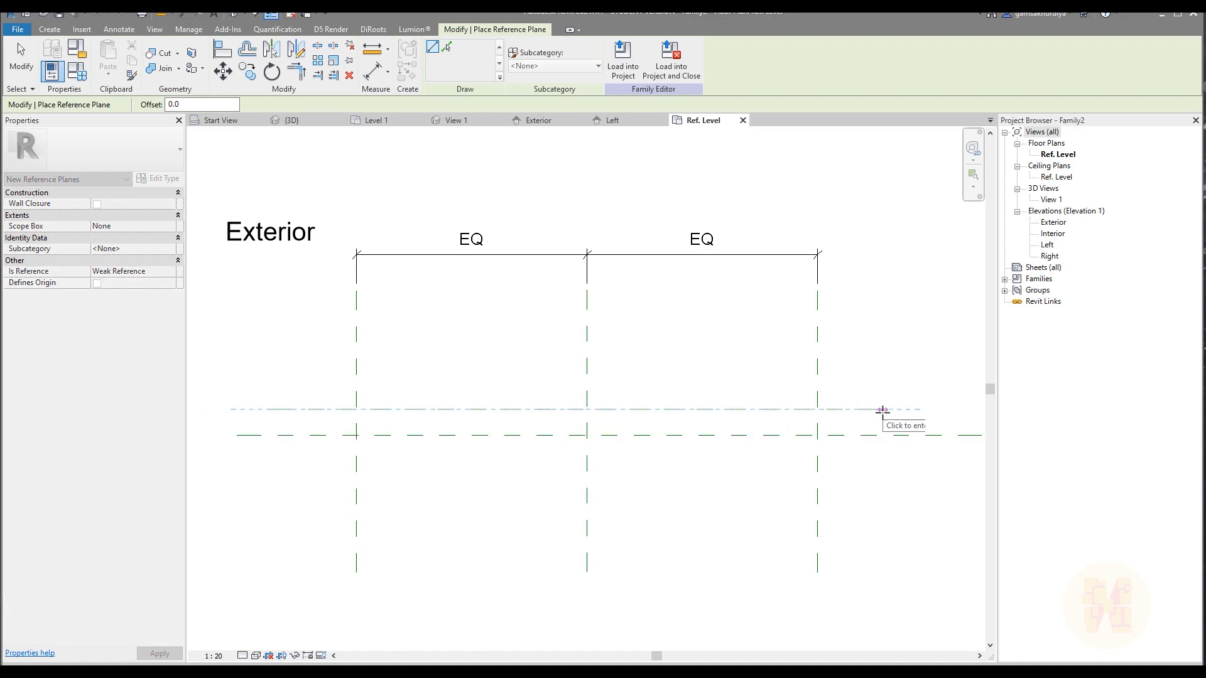
pyautogui.click(883, 411)
pyautogui.moveTo(802, 539); pyautogui.dragTo(825, 536, button='middle')
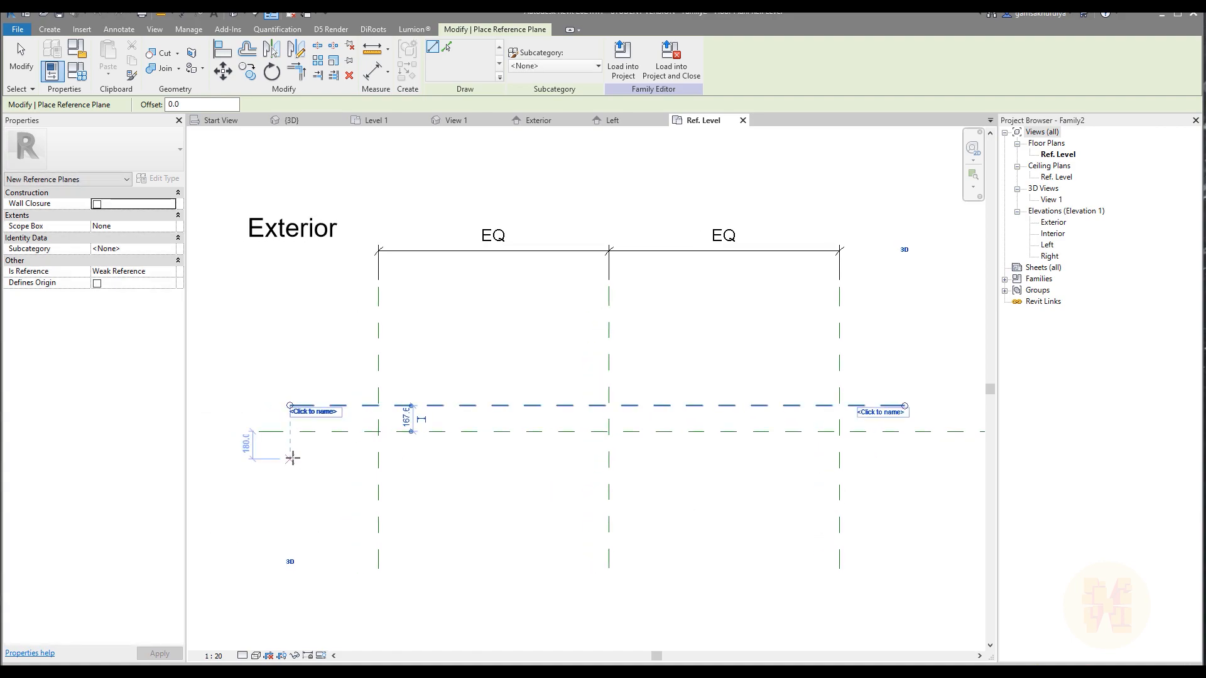
pyautogui.click(253, 459)
pyautogui.click(899, 459)
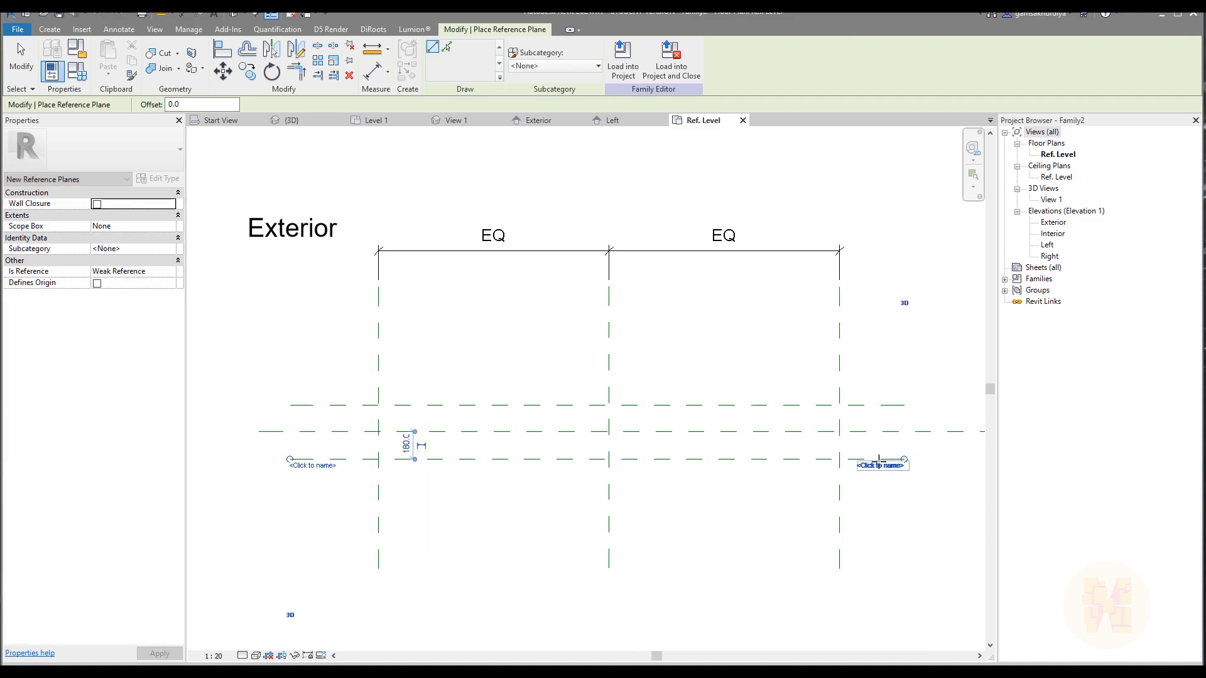
pyautogui.press('Escape')
pyautogui.press('Escape')
# Dimension the three horizontal reference planes as one chain and apply an equality constraint to it.
pyautogui.press('d')
pyautogui.press('i')
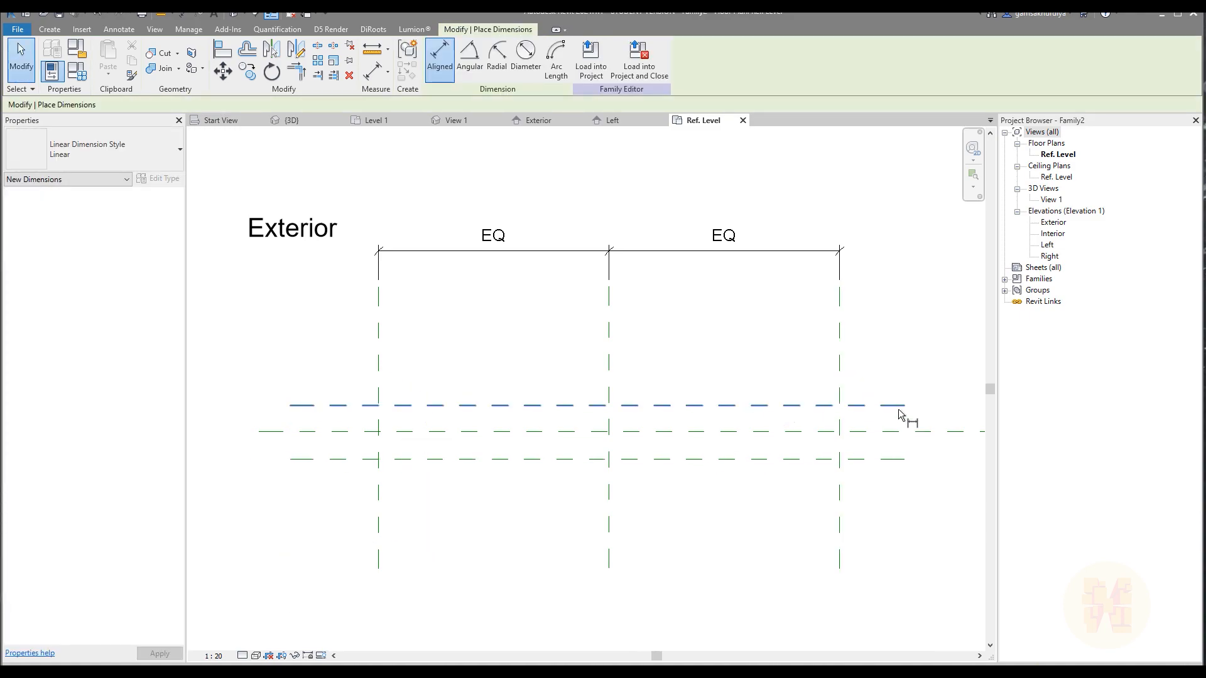
pyautogui.click(898, 405)
pyautogui.click(897, 432)
pyautogui.click(897, 459)
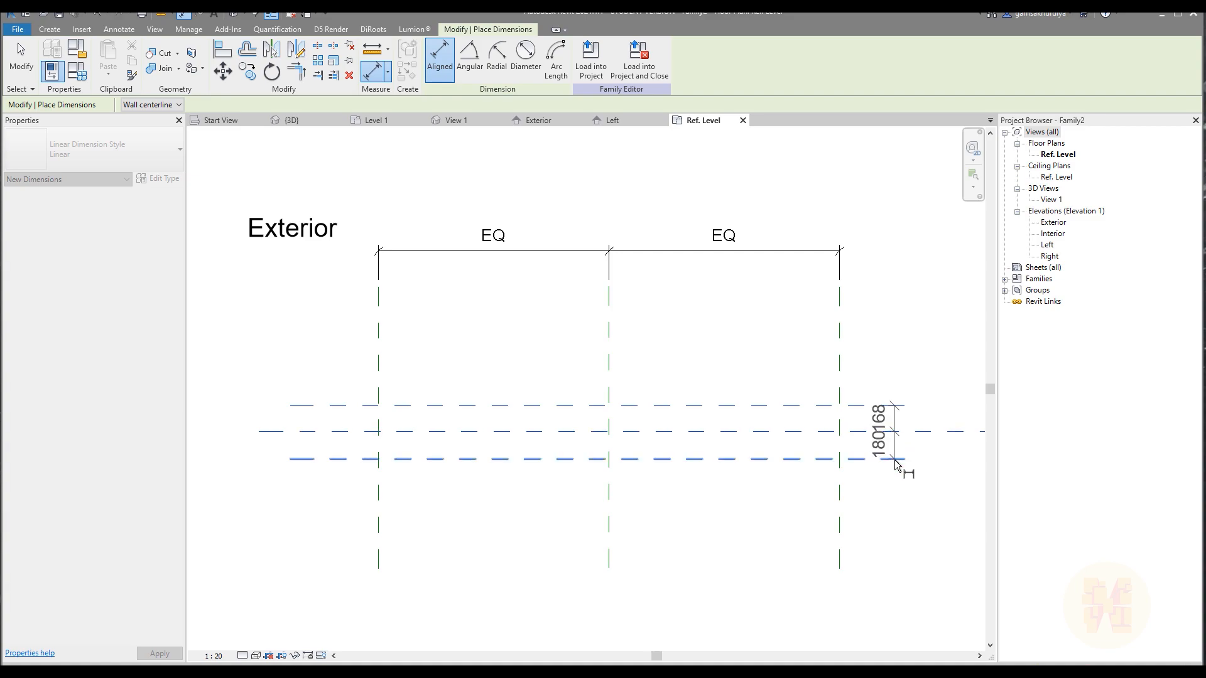
pyautogui.click(958, 494)
pyautogui.moveTo(957, 500); pyautogui.dragTo(899, 506, button='middle')
pyautogui.click(792, 423)
pyautogui.press('Escape')
pyautogui.press('Escape')
# Set the exterior-side reference plane's distance from the centre plane to 75 mm.
pyautogui.click(465, 368)
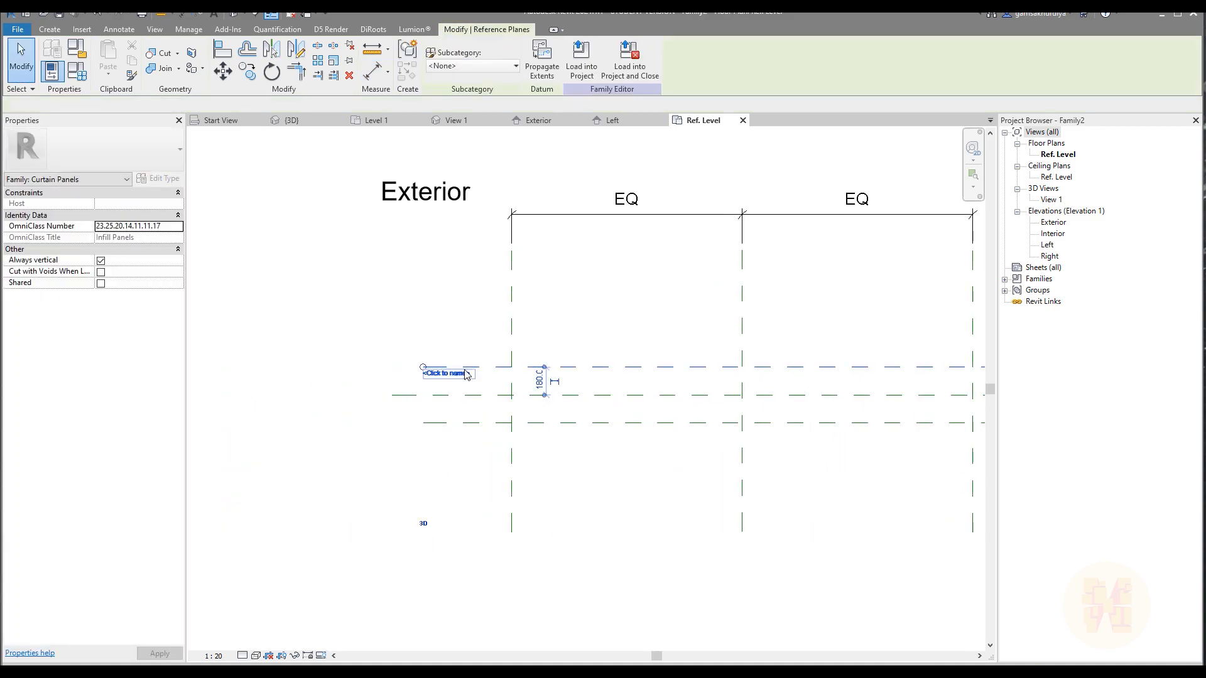
pyautogui.scroll(5, 477, 377)
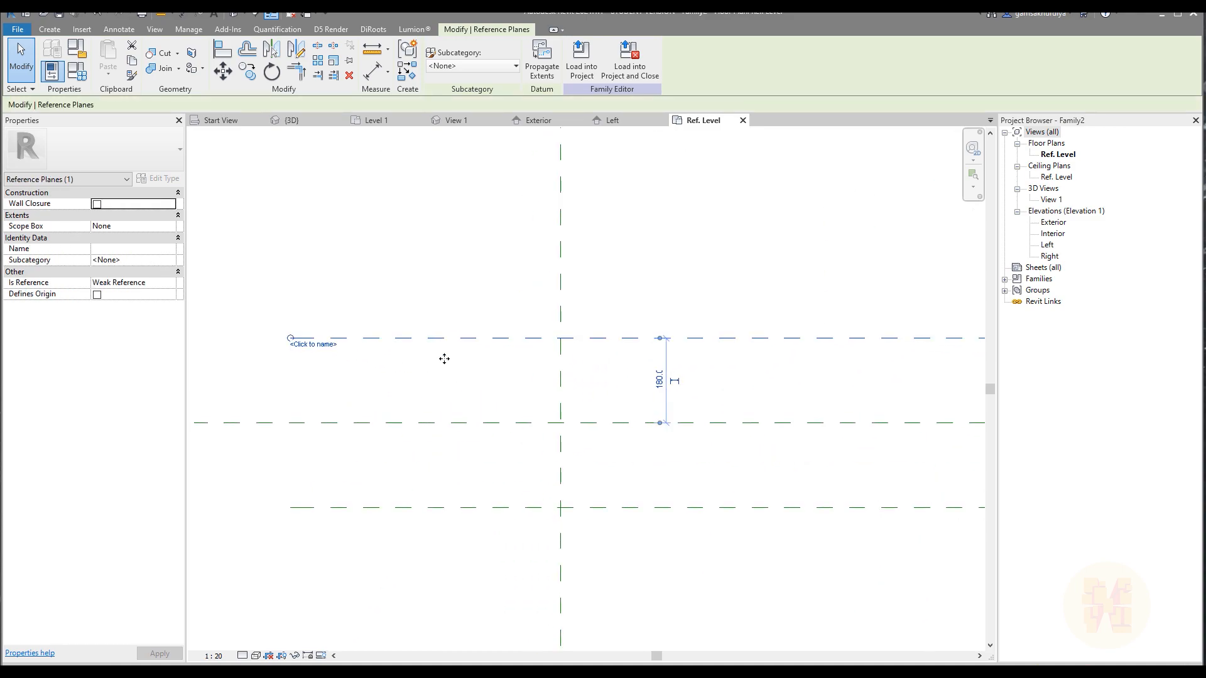
pyautogui.click(658, 382)
pyautogui.write('75')
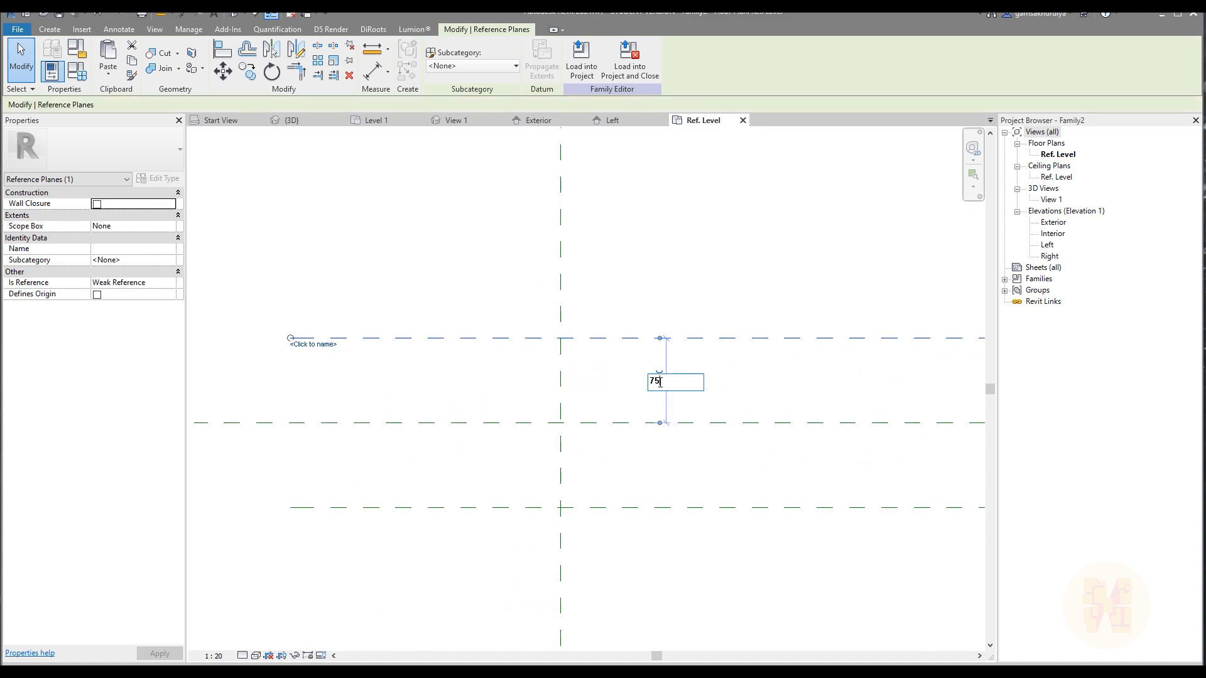
pyautogui.press('Return')
pyautogui.click(697, 296)
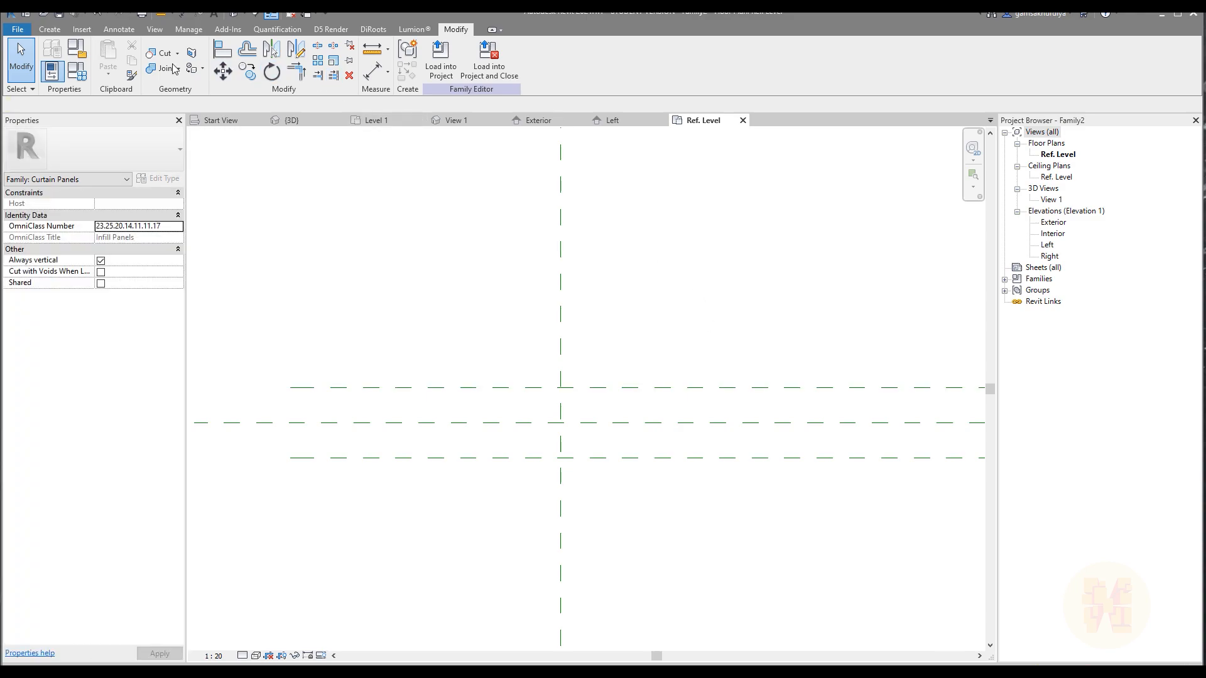
# Measure the spacing between the two outer horizontal reference planes.
pyautogui.click(370, 52)
pyautogui.click(365, 388)
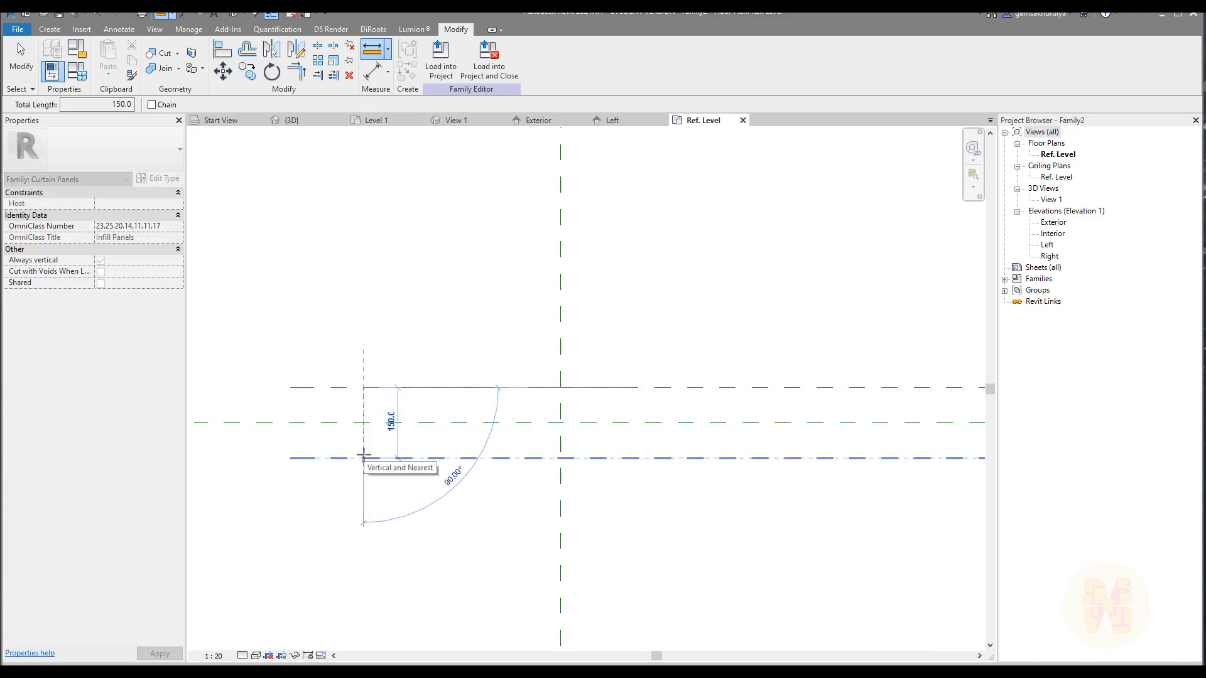
pyautogui.press('Escape')
pyautogui.press('Escape')
# Set the exterior-side reference plane's distance from the centre plane to 65 mm and measure the outer planes' spacing.
pyautogui.click(452, 389)
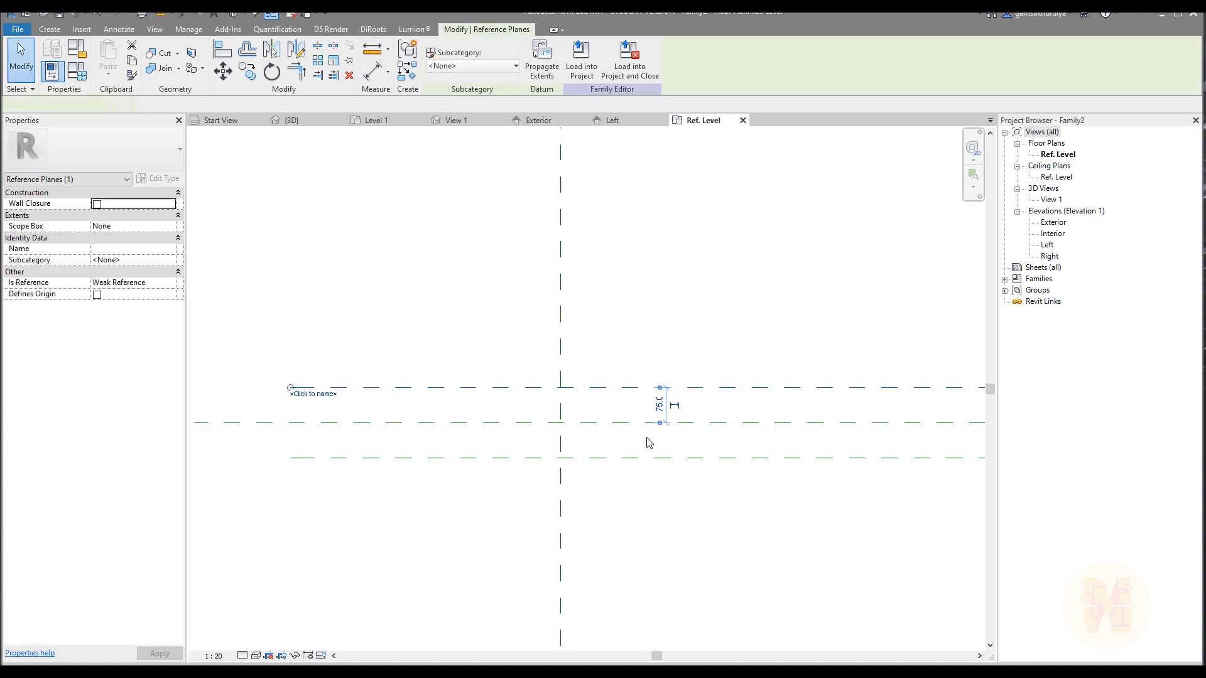
pyautogui.click(660, 405)
pyautogui.write('65')
pyautogui.press('Return')
pyautogui.press('Escape')
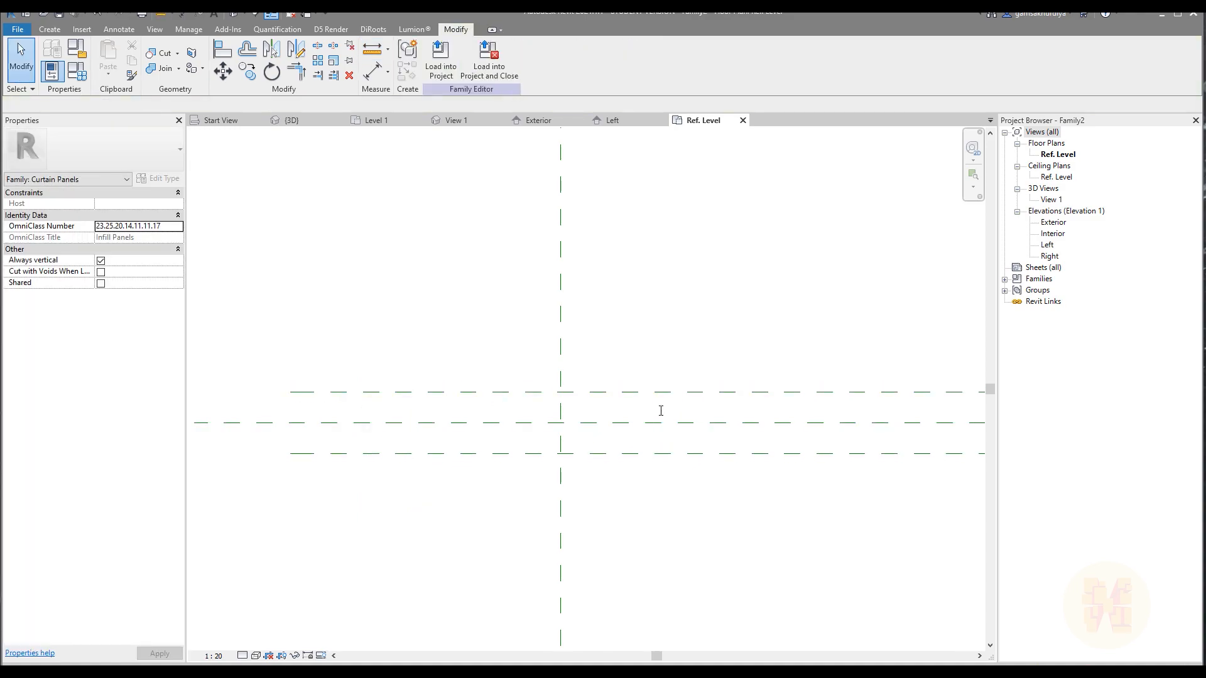
pyautogui.click(161, 15)
pyautogui.click(382, 392)
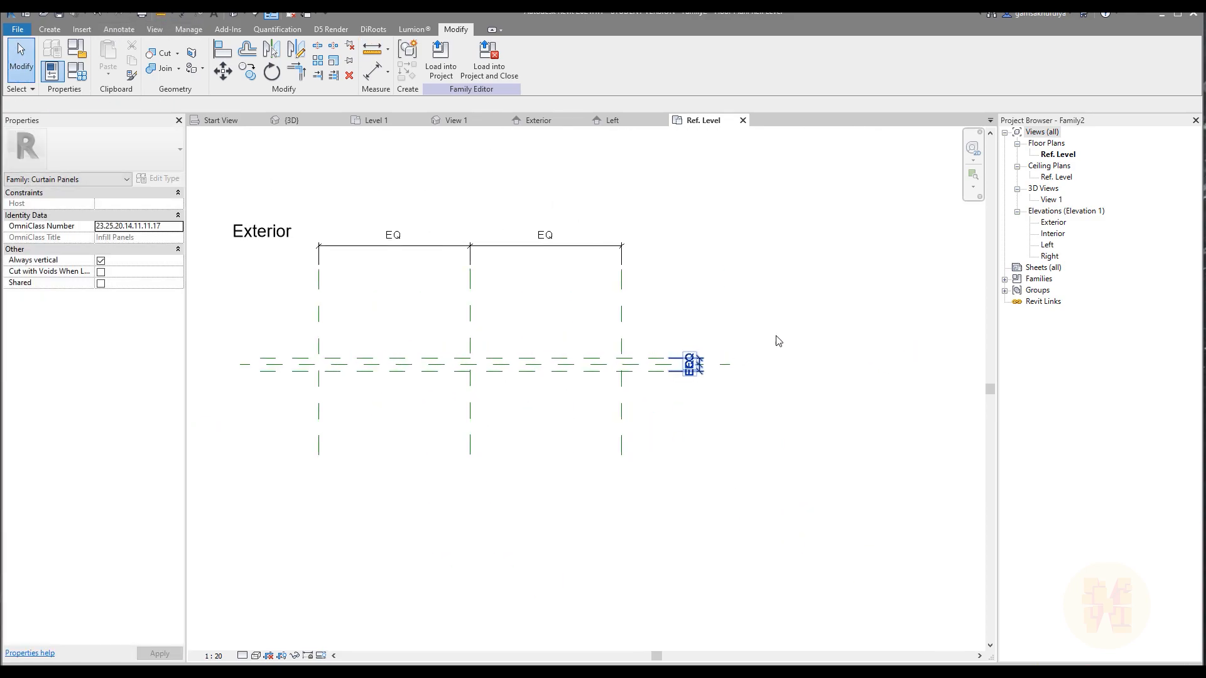
# Examine the window frame proportions and divisions in the Facade_2.jpg photo.
pyautogui.scroll(4, 418, 367)
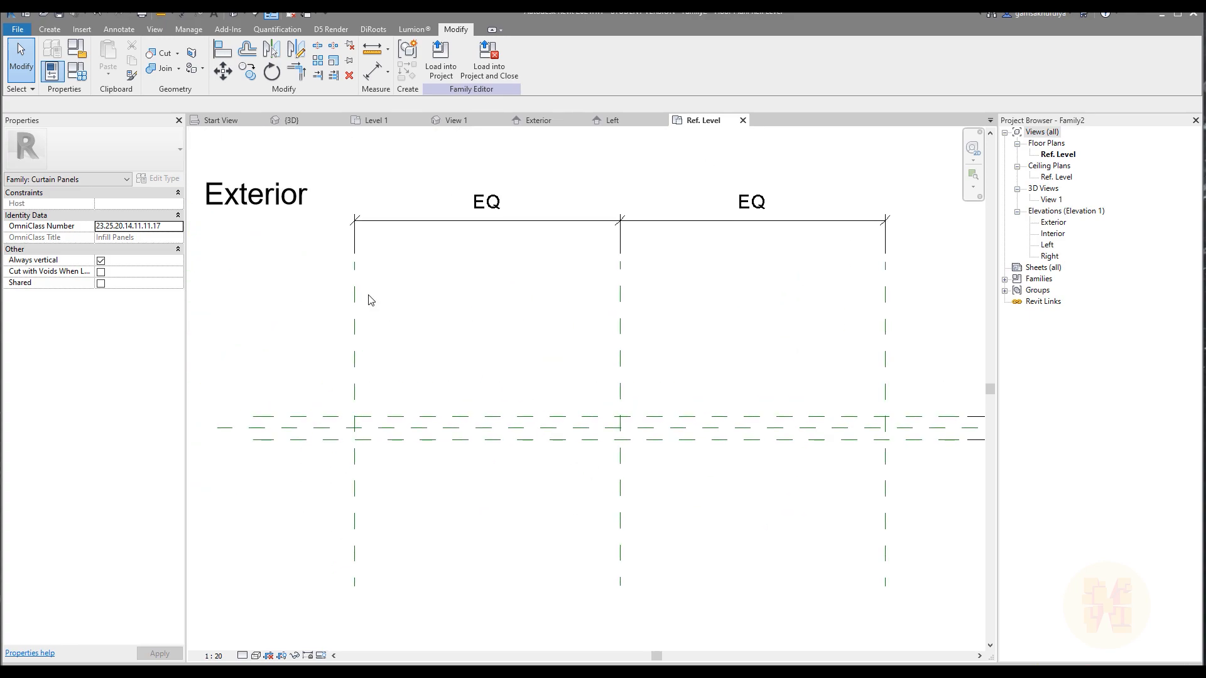
pyautogui.moveTo(604, 326)
pyautogui.mouseDown(button='middle')
pyautogui.moveTo(639, 353)
pyautogui.moveTo(592, 356)
pyautogui.mouseUp(button='middle')
pyautogui.moveTo(526, 391); pyautogui.dragTo(534, 340, button='middle')
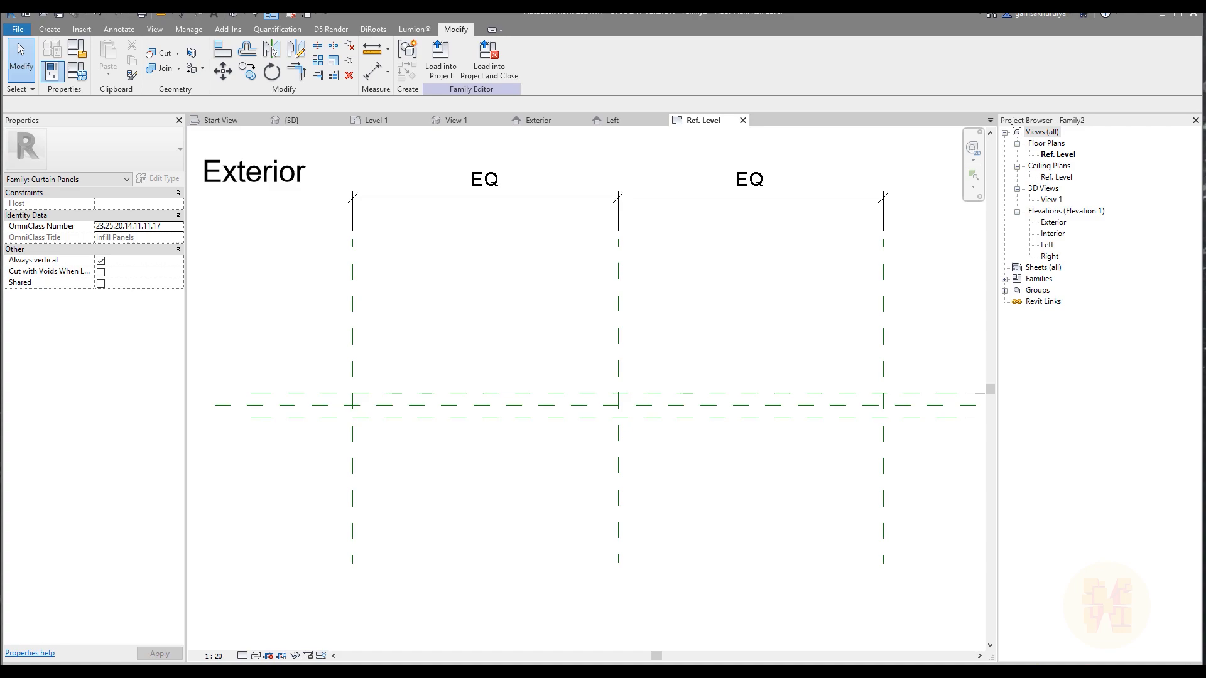
pyautogui.click(358, 671)
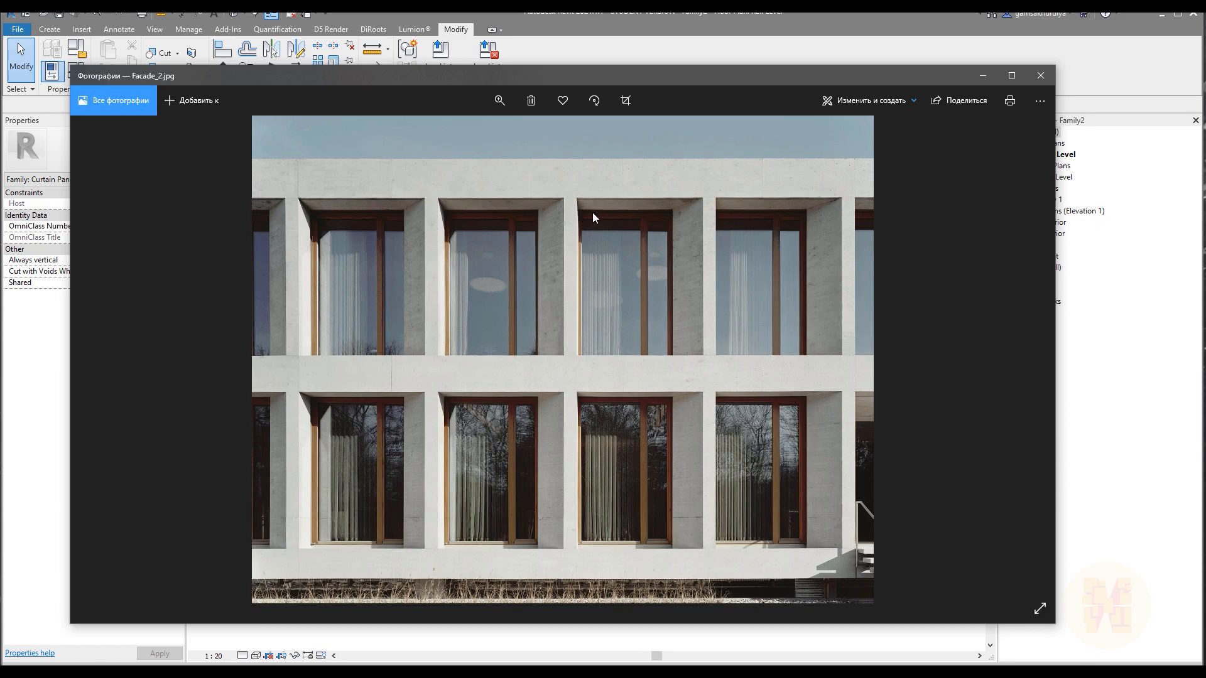
pyautogui.click(983, 76)
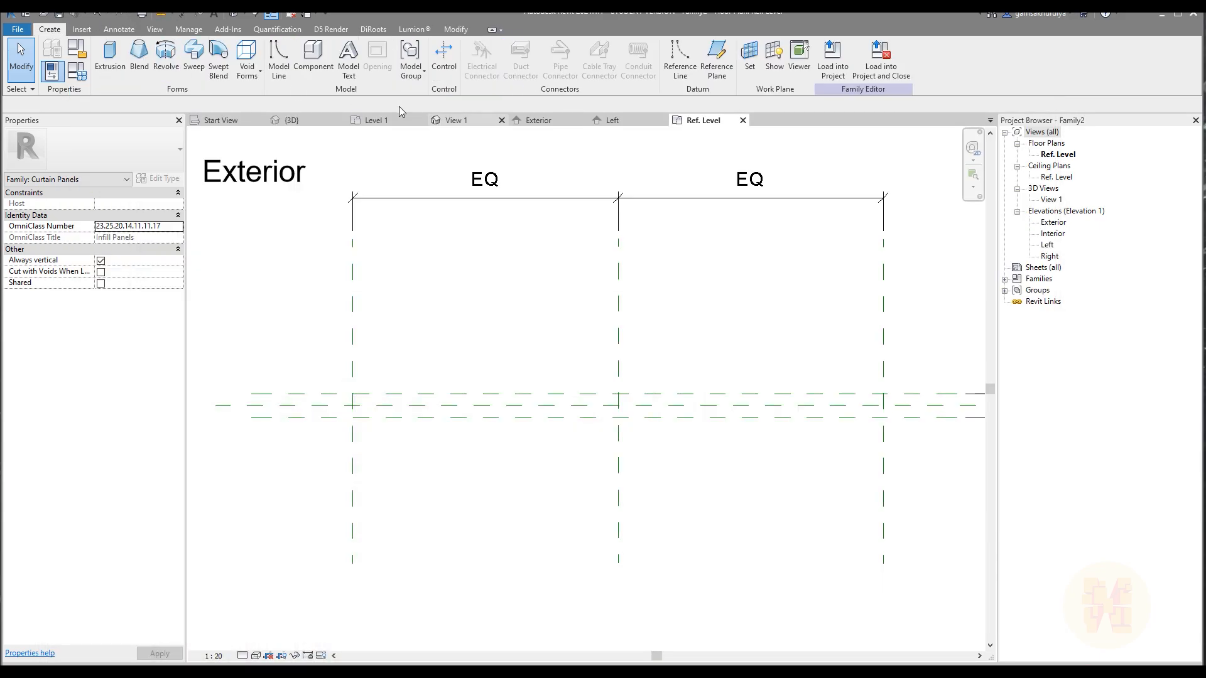
# Draw a vertical reference plane across the panel between the centre plane and the right outer plane.
pyautogui.click(717, 60)
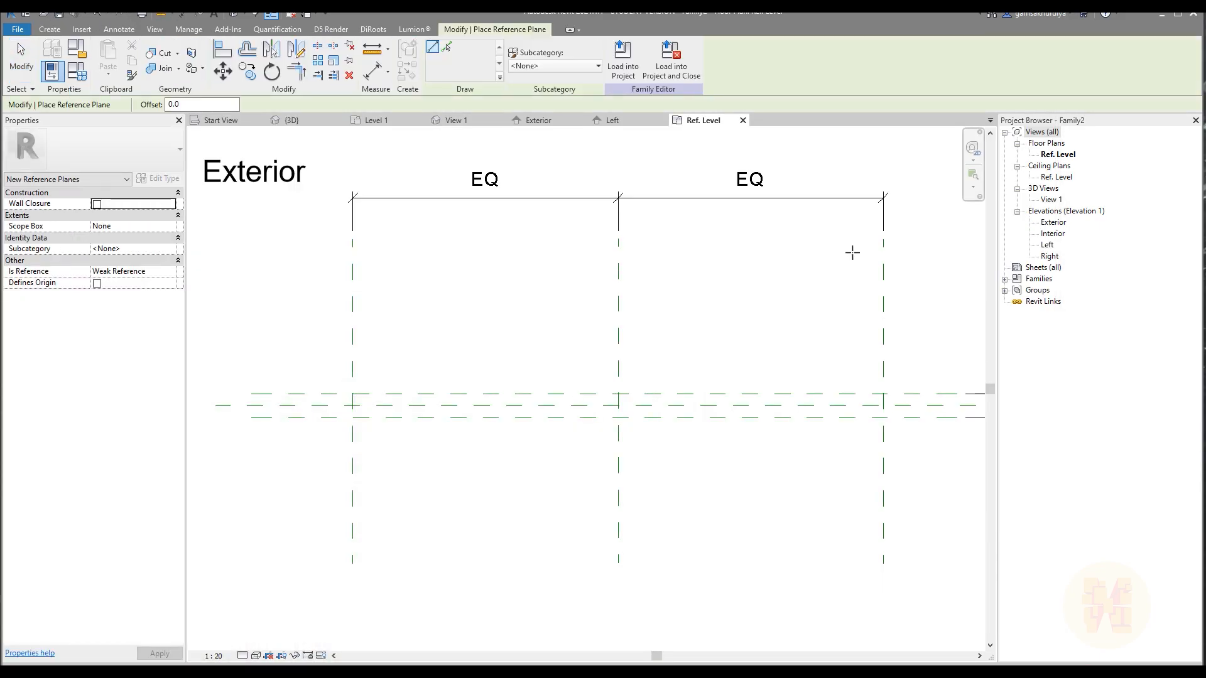
pyautogui.click(809, 239)
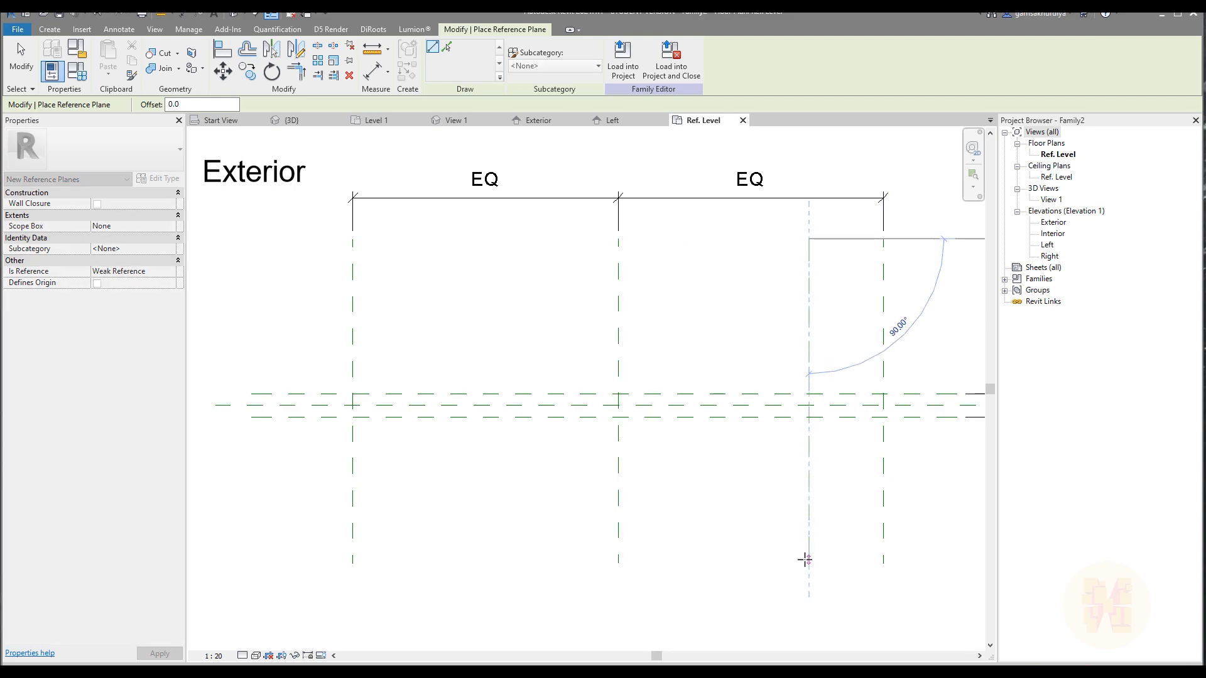
pyautogui.click(811, 565)
pyautogui.moveTo(876, 417); pyautogui.dragTo(636, 396, button='middle')
pyautogui.press('Escape')
pyautogui.press('Escape')
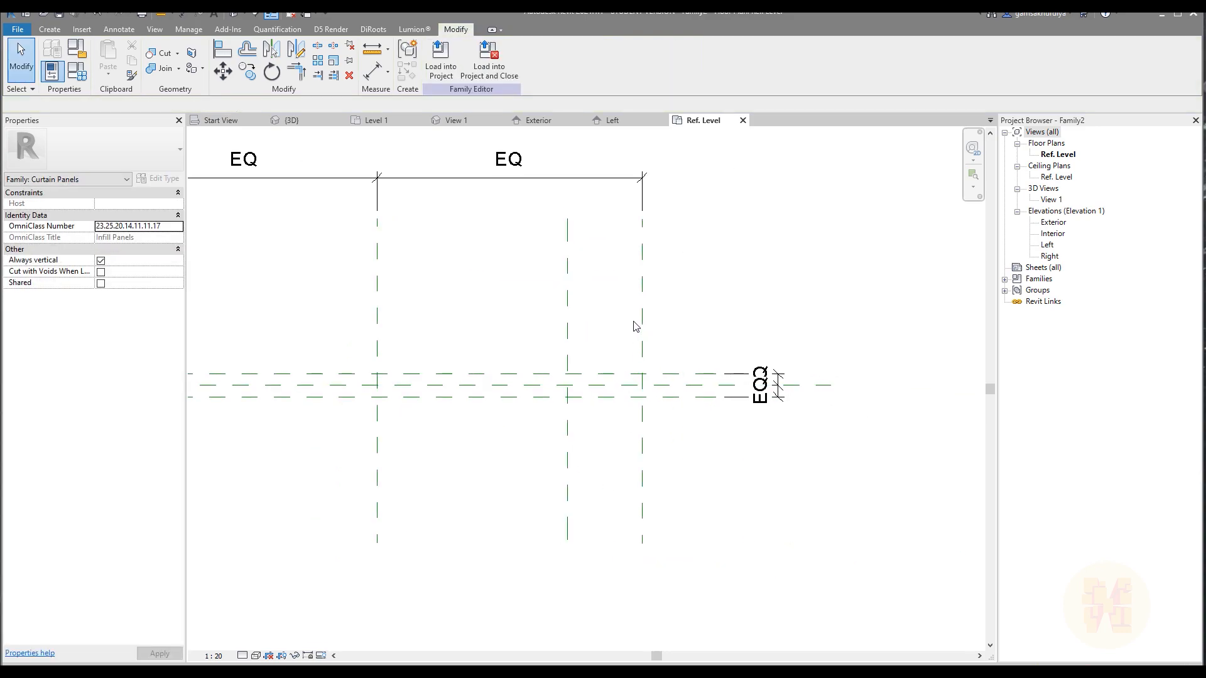
# Dimension the distance between the new vertical reference plane and the right outer plane.
pyautogui.press('d')
pyautogui.press('i')
pyautogui.click(642, 290)
pyautogui.click(568, 291)
pyautogui.click(602, 262)
pyautogui.press('Escape')
pyautogui.moveTo(678, 242); pyautogui.dragTo(722, 272, button='middle')
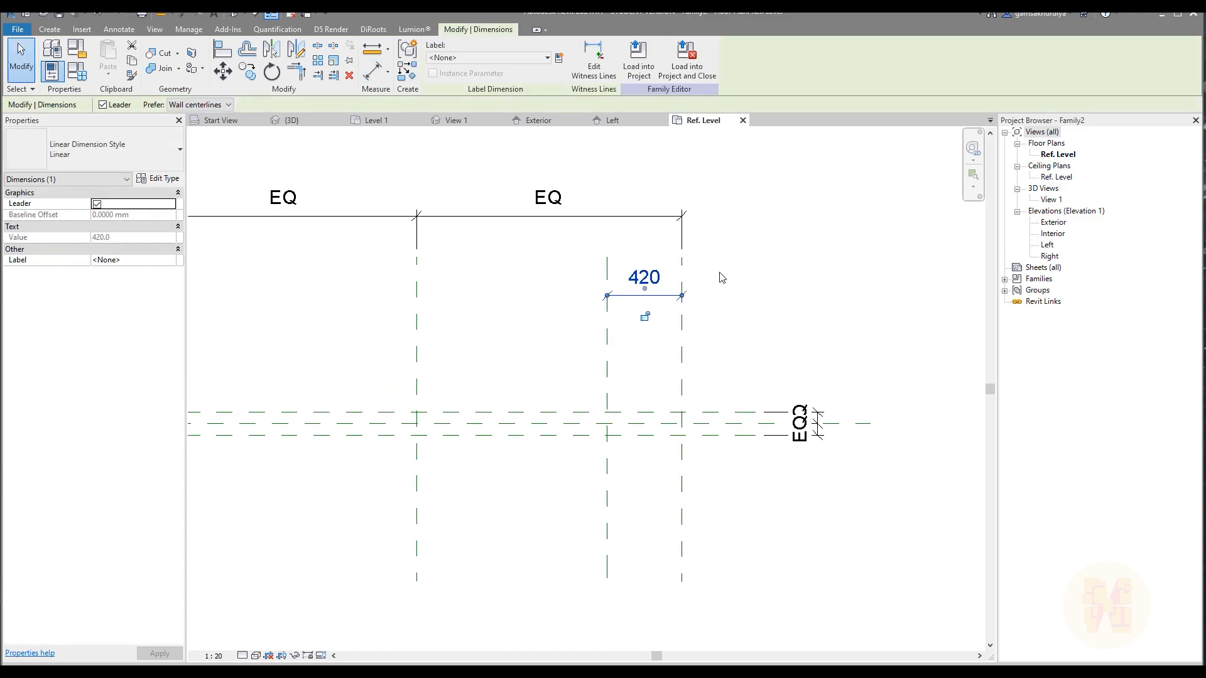
pyautogui.scroll(2, 721, 272)
pyautogui.click(559, 58)
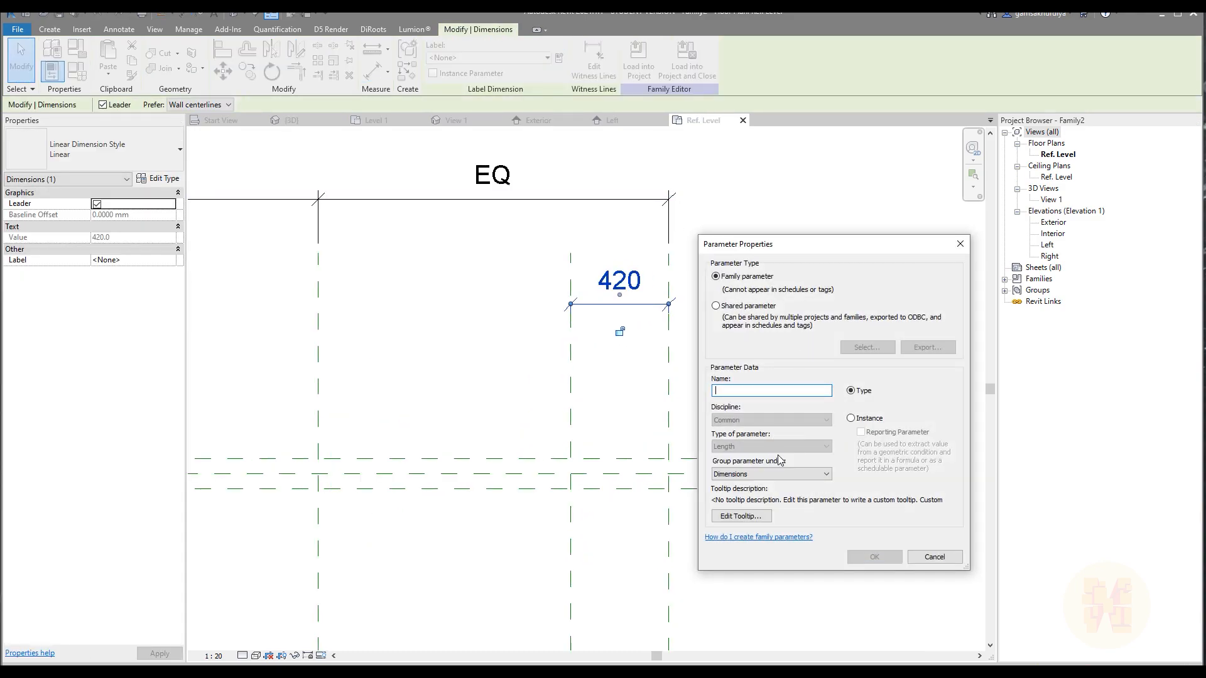
pyautogui.press('Escape')
pyautogui.click(710, 348)
pyautogui.click(621, 305)
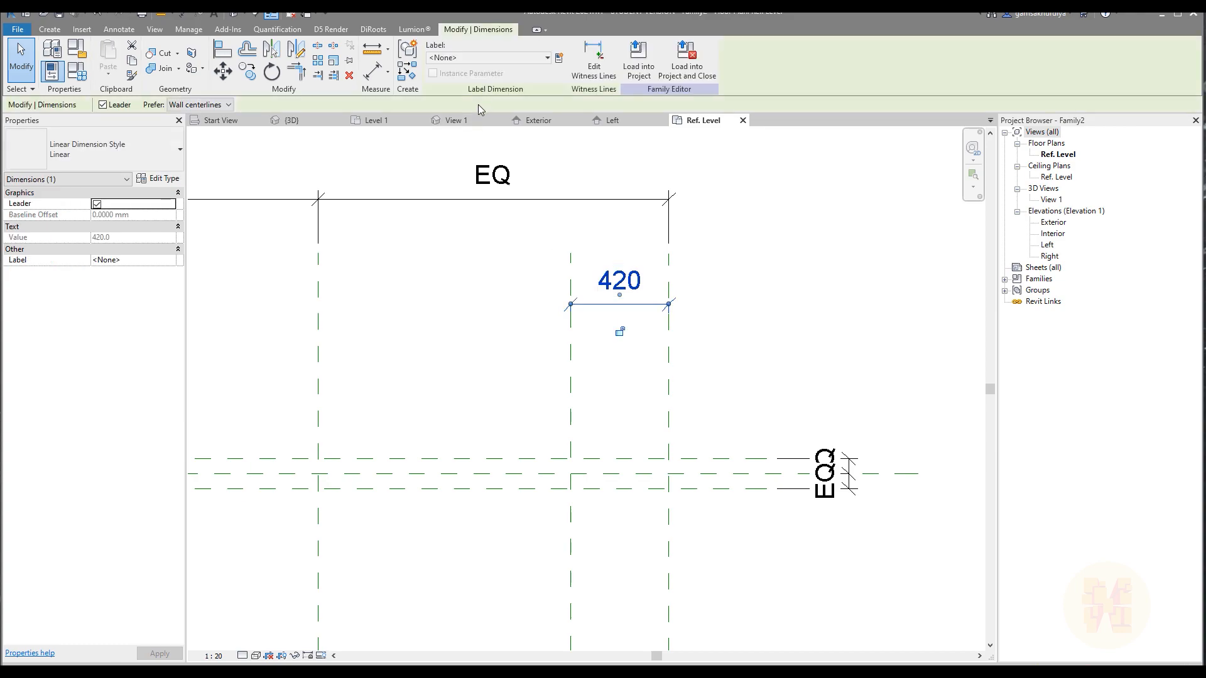
pyautogui.click(465, 58)
pyautogui.click(449, 88)
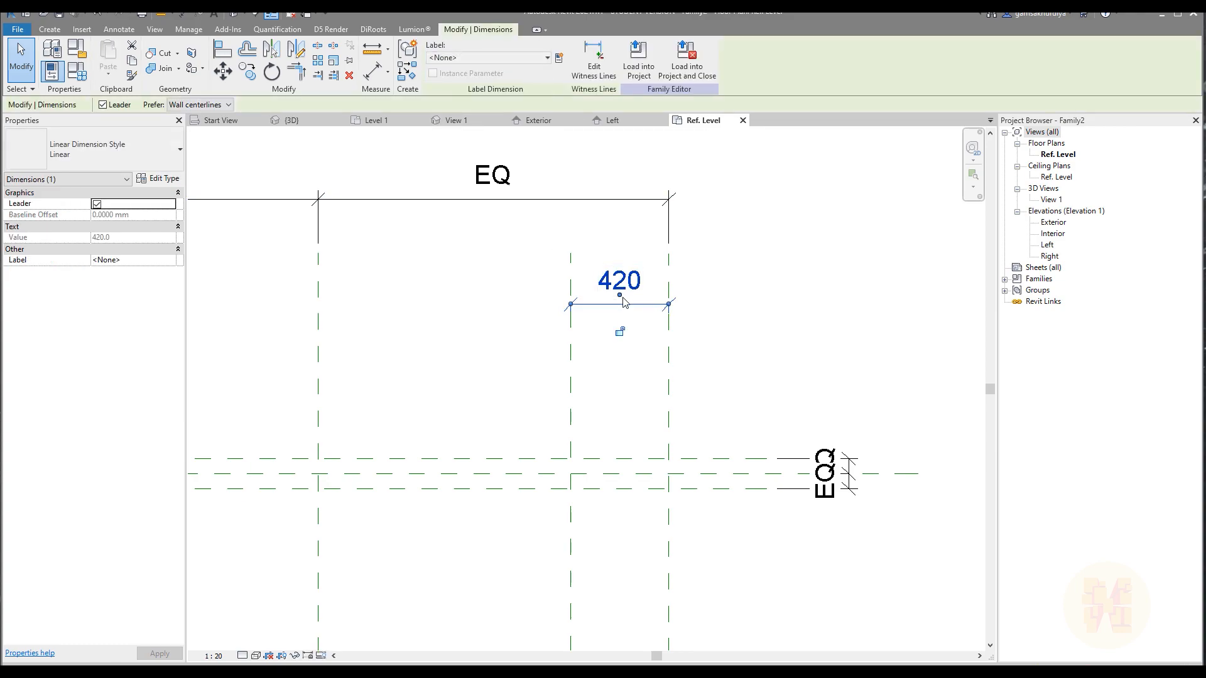
# Label the new vertical plane's dimension with a type family parameter named Set_Back, grouped under Dimensions.
pyautogui.click(559, 58)
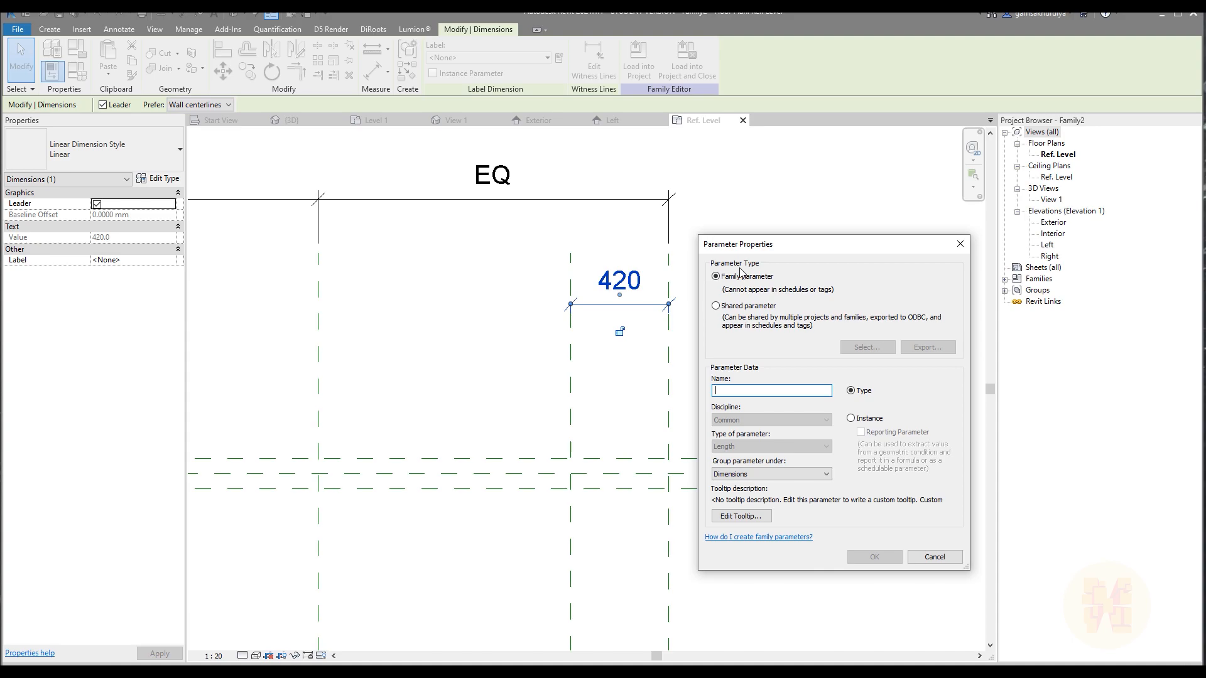
pyautogui.write('Set_Back')
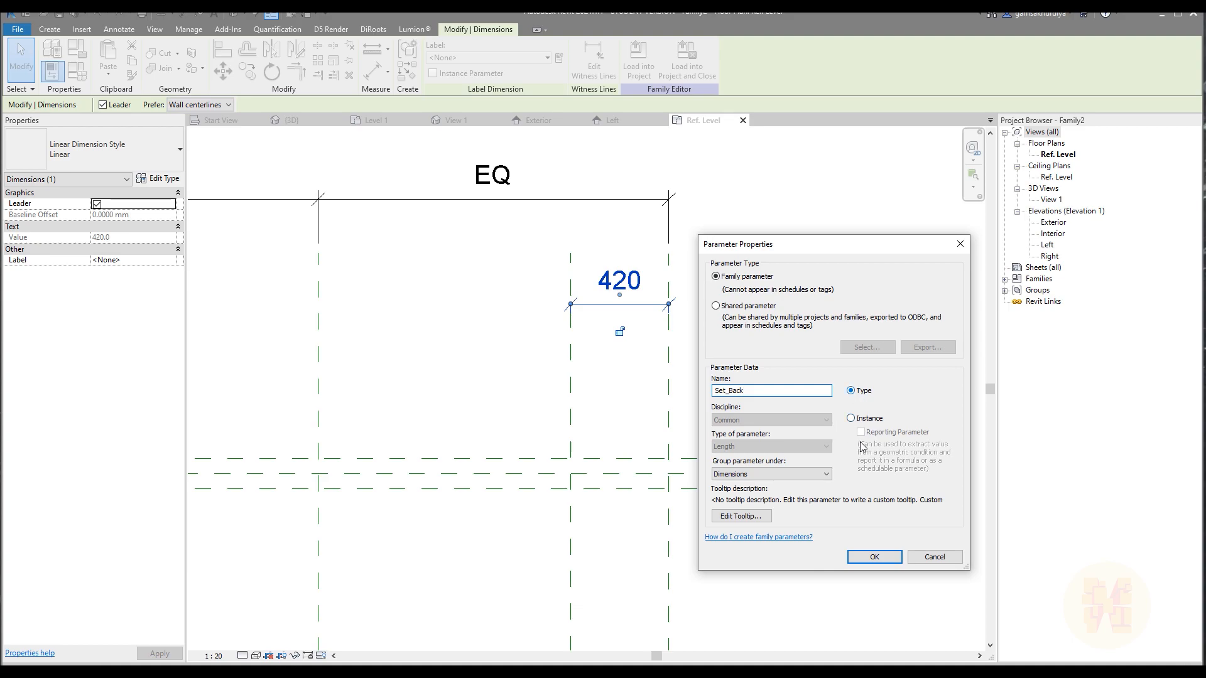
pyautogui.click(871, 557)
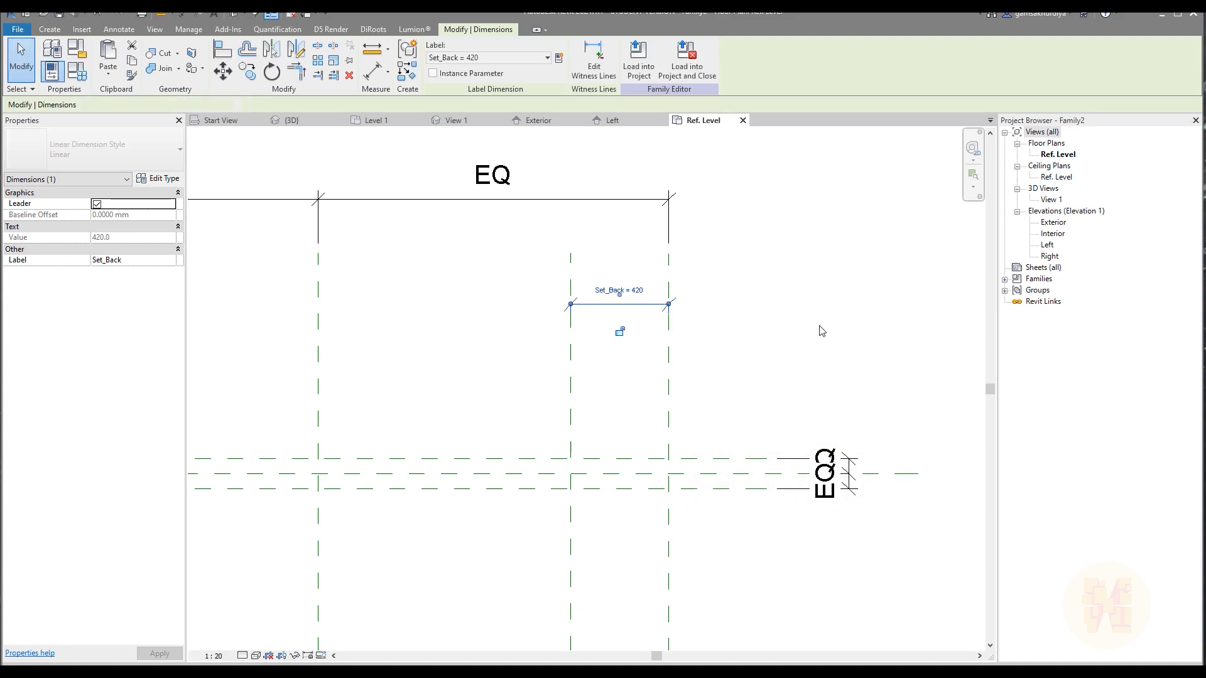
pyautogui.click(819, 327)
pyautogui.scroll(-2, 819, 327)
pyautogui.moveTo(598, 346); pyautogui.dragTo(675, 367, button='middle')
pyautogui.scroll(1, 671, 350)
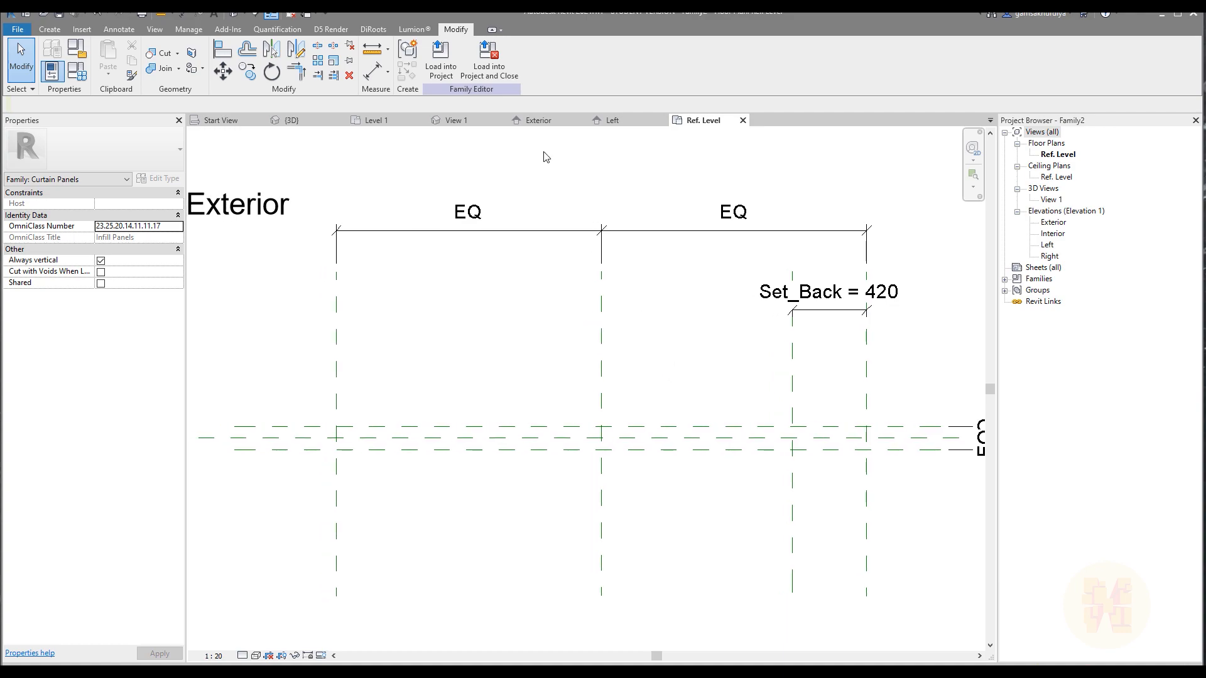
# Draw a horizontal reference plane across the panel on the exterior side and compare the layout with the Facade_2.jpg photo.
pyautogui.click(50, 30)
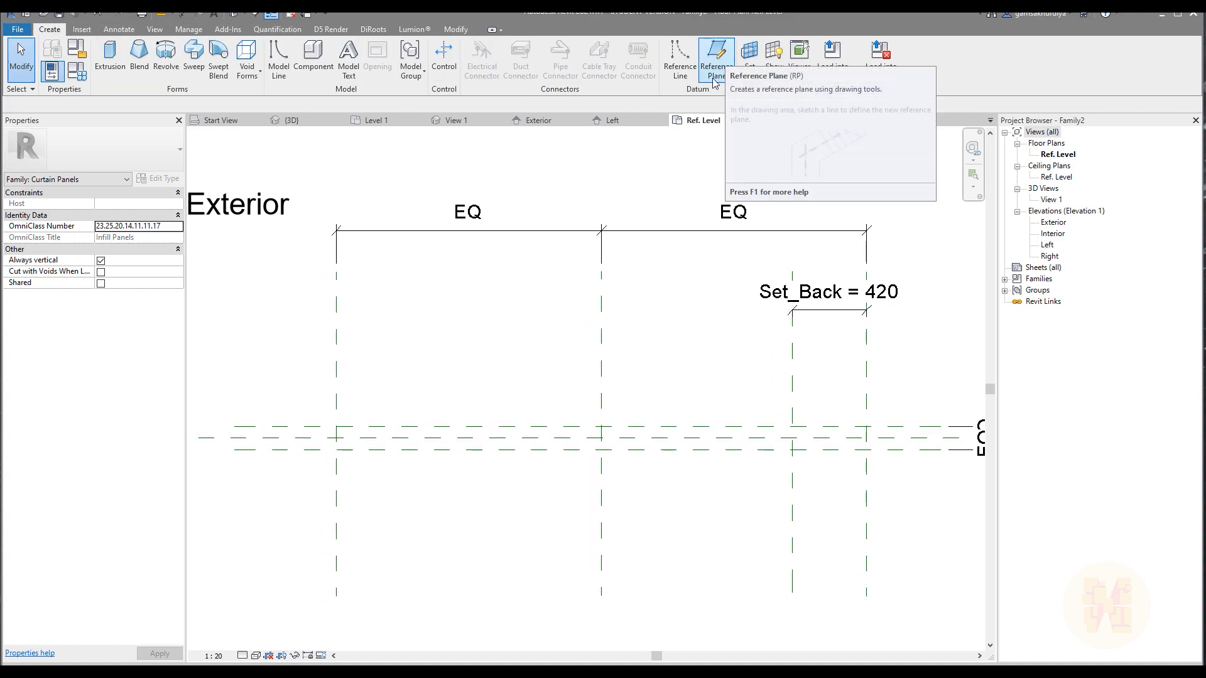
pyautogui.click(716, 56)
pyautogui.click(311, 334)
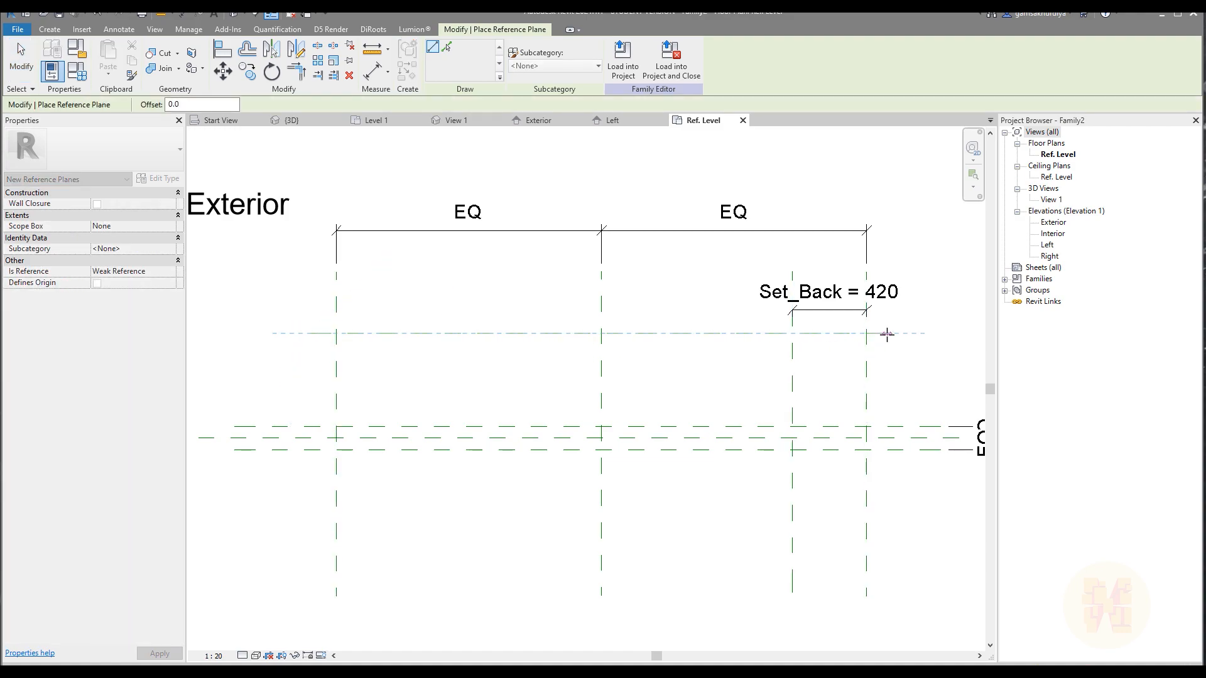
pyautogui.click(884, 334)
pyautogui.press('Escape')
pyautogui.press('Escape')
pyautogui.hotkey('alt', 'Tab')
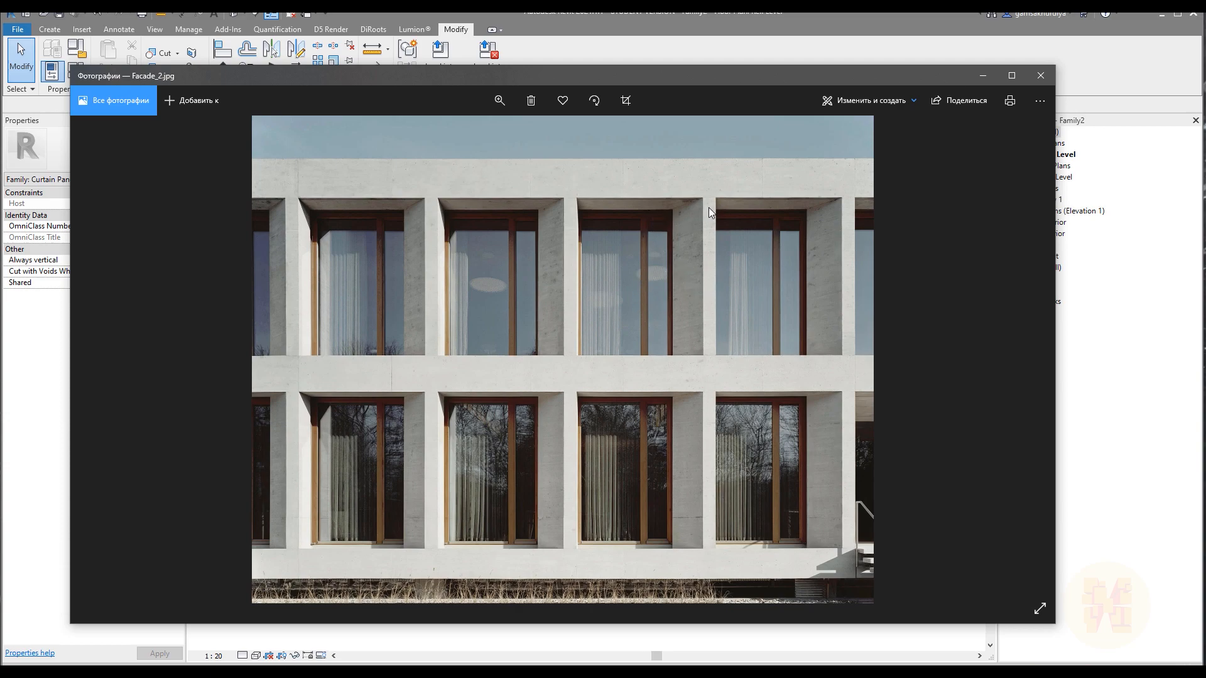
pyautogui.click(986, 74)
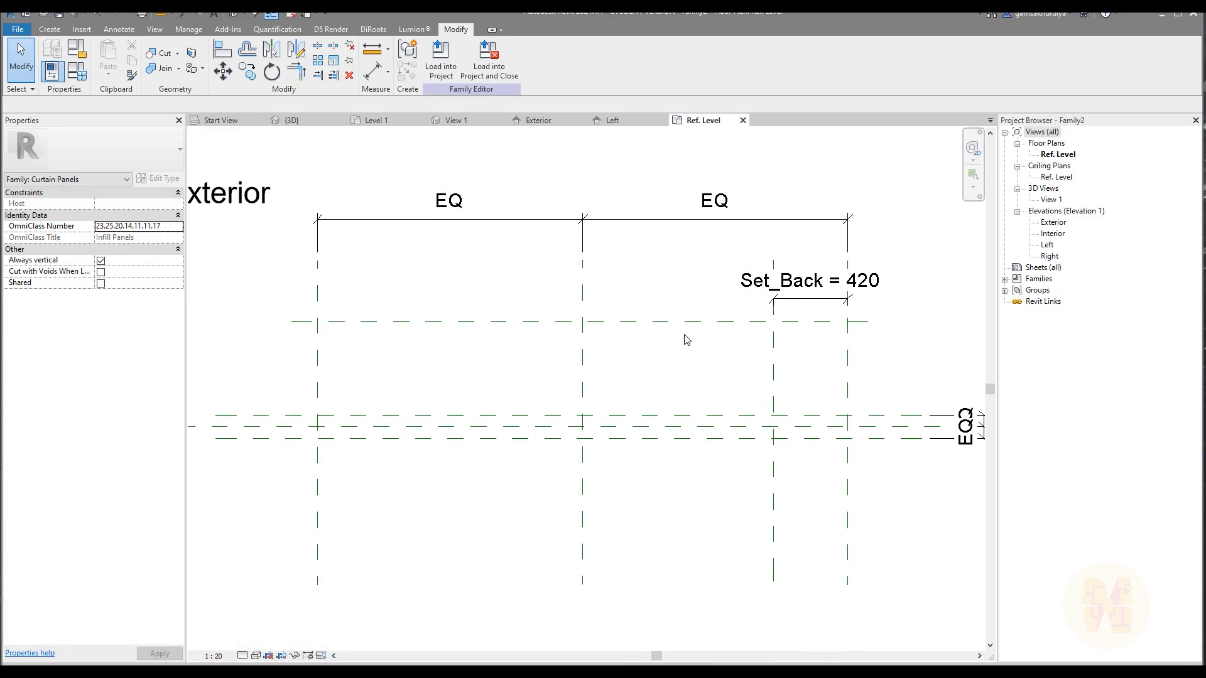
# Dimension the distance from the horizontal centre plane to the new exterior reference plane.
pyautogui.press('d')
pyautogui.press('i')
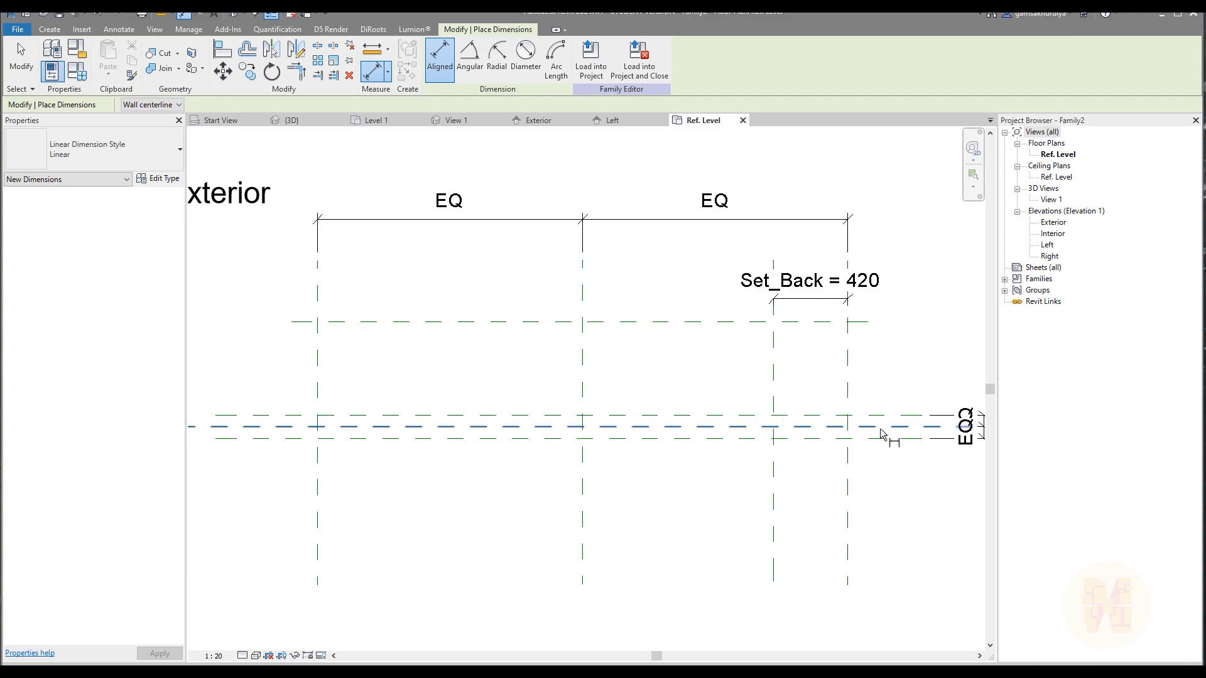
pyautogui.click(887, 427)
pyautogui.moveTo(900, 325); pyautogui.dragTo(770, 328, button='middle')
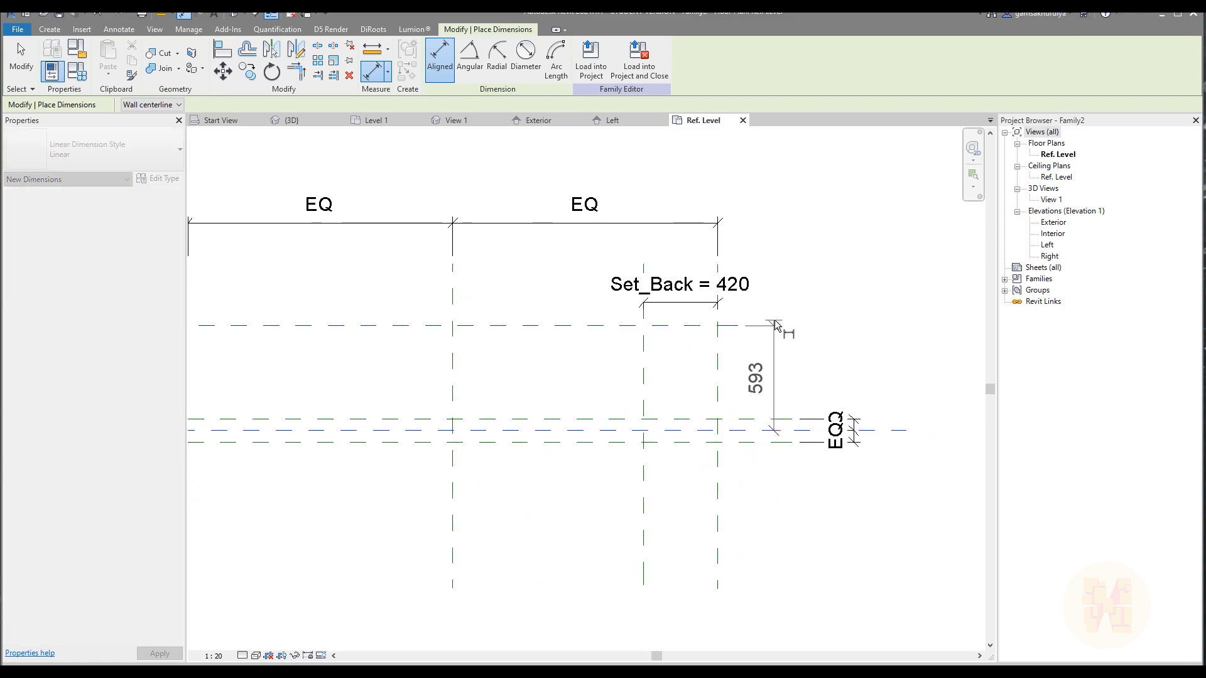
pyautogui.click(773, 328)
pyautogui.press('Escape')
# Label the new exterior plane's dimension with a type family parameter named Set_Back_Frame.
pyautogui.scroll(2, 738, 360)
pyautogui.click(803, 369)
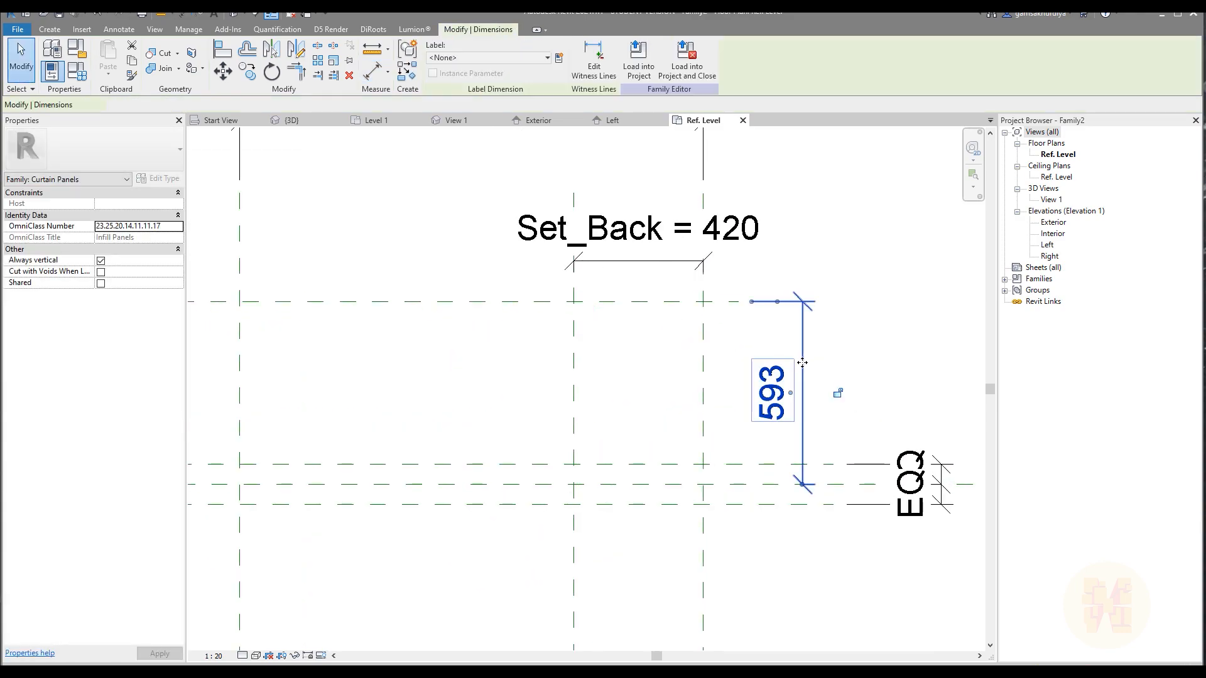
pyautogui.click(559, 58)
pyautogui.write('Set_B')
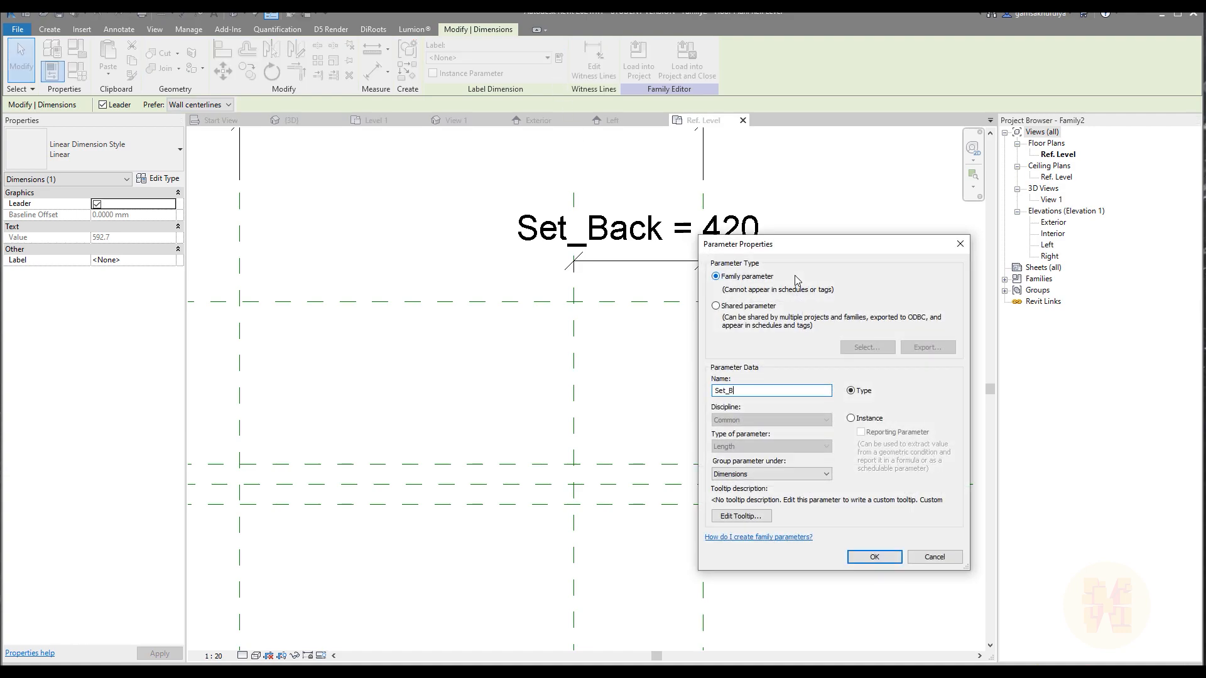
pyautogui.write('ack_Frame')
pyautogui.click(900, 556)
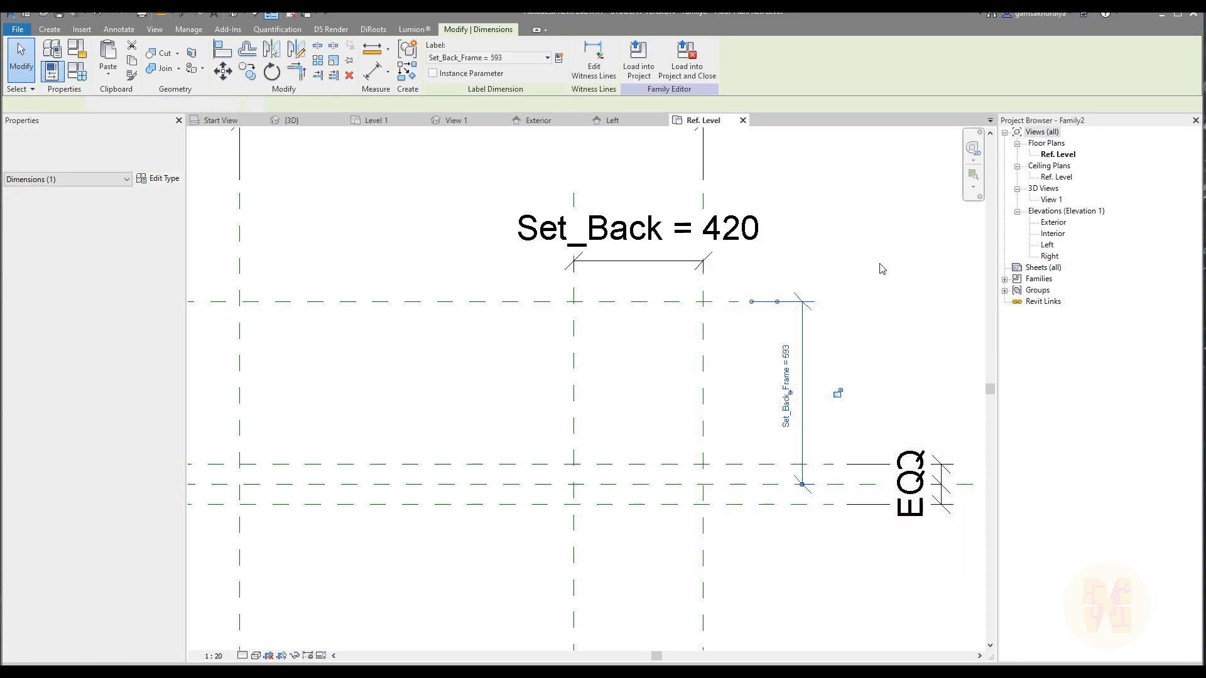
pyautogui.click(880, 264)
pyautogui.scroll(-2, 880, 262)
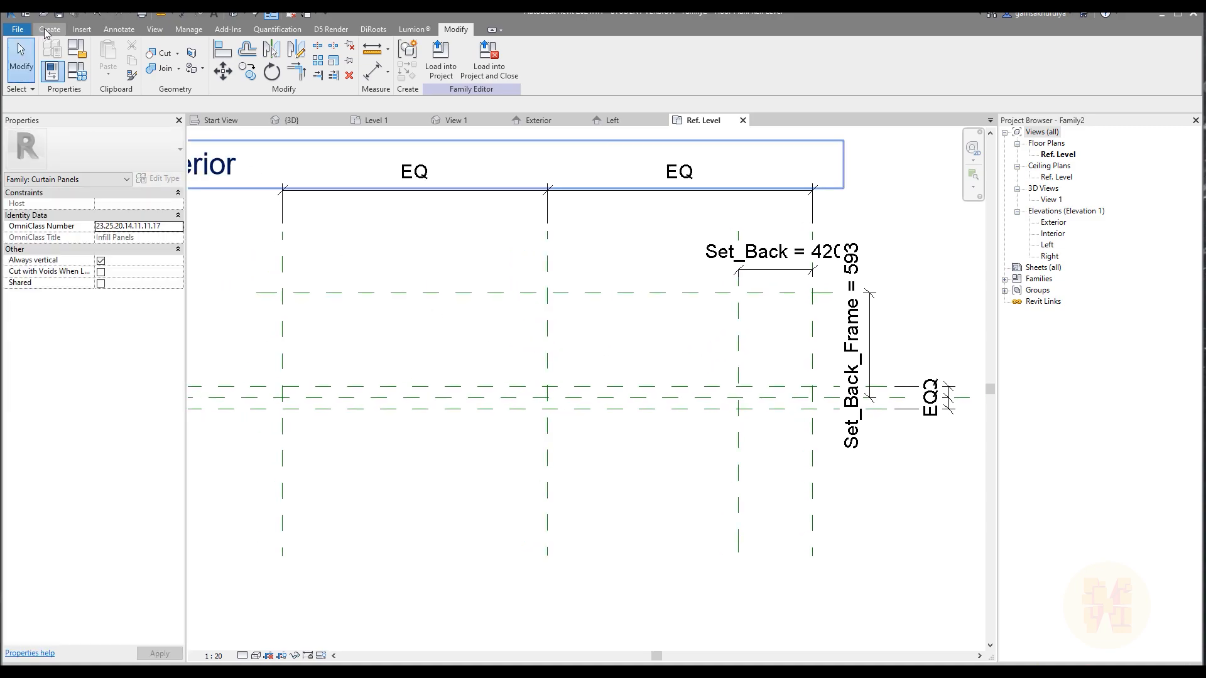
# Start a solid extrusion and sketch a short vertical line beside the left outer plane, crossing the three closely spaced planes.
pyautogui.click(48, 30)
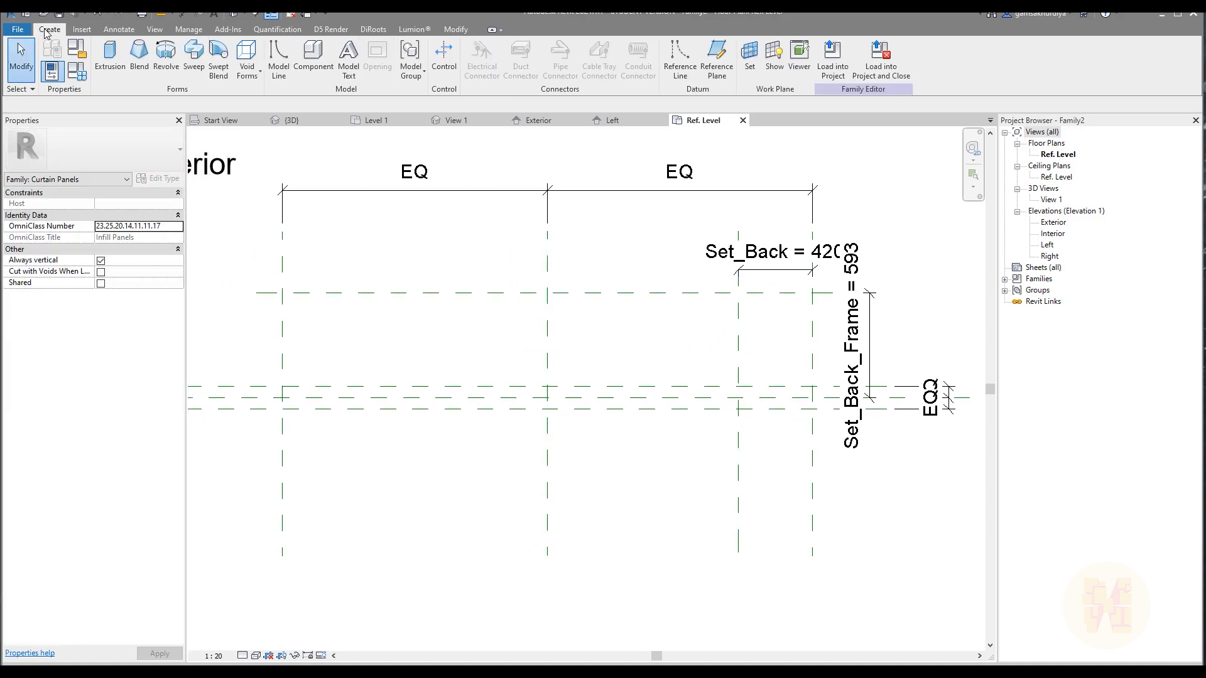
pyautogui.click(110, 54)
pyautogui.scroll(4, 251, 402)
pyautogui.click(322, 432)
pyautogui.click(323, 331)
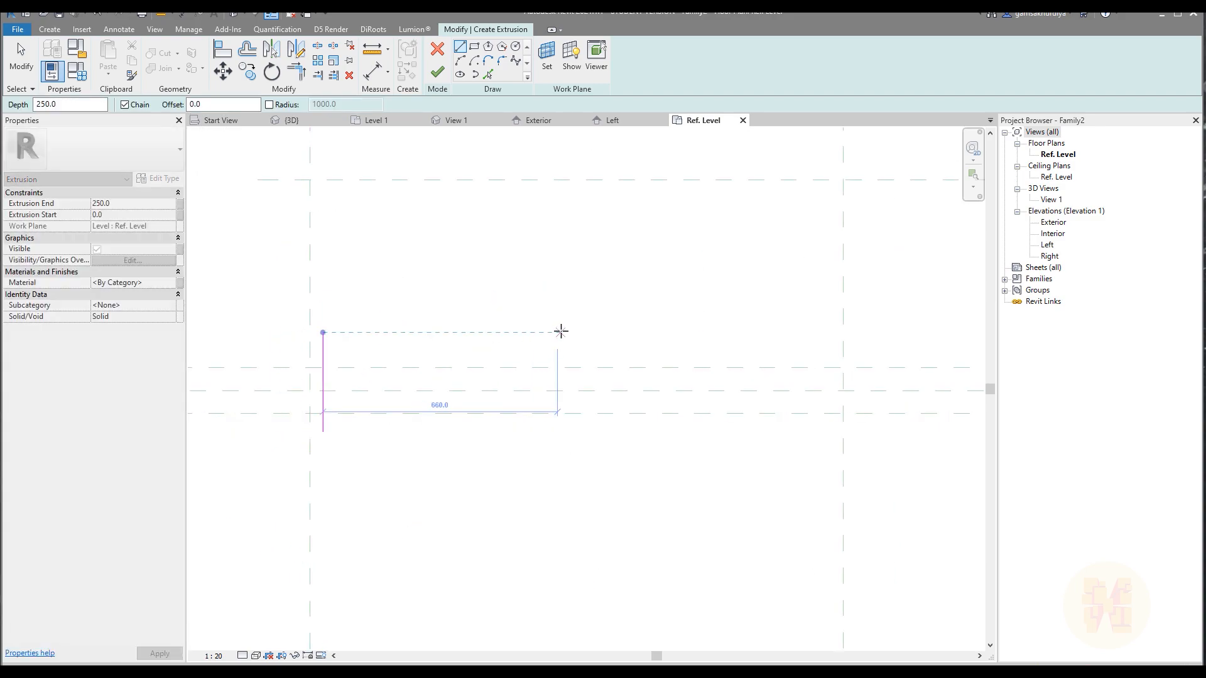
pyautogui.press('Escape')
# Sketch a short horizontal line beside the Set_Back_Frame plane and a vertical line beside the right outer plane.
pyautogui.scroll(-3, 560, 332)
pyautogui.moveTo(638, 330); pyautogui.dragTo(382, 371, button='middle')
pyautogui.scroll(2, 631, 307)
pyautogui.click(622, 304)
pyautogui.click(777, 305)
pyautogui.click(747, 505)
pyautogui.scroll(-3, 747, 505)
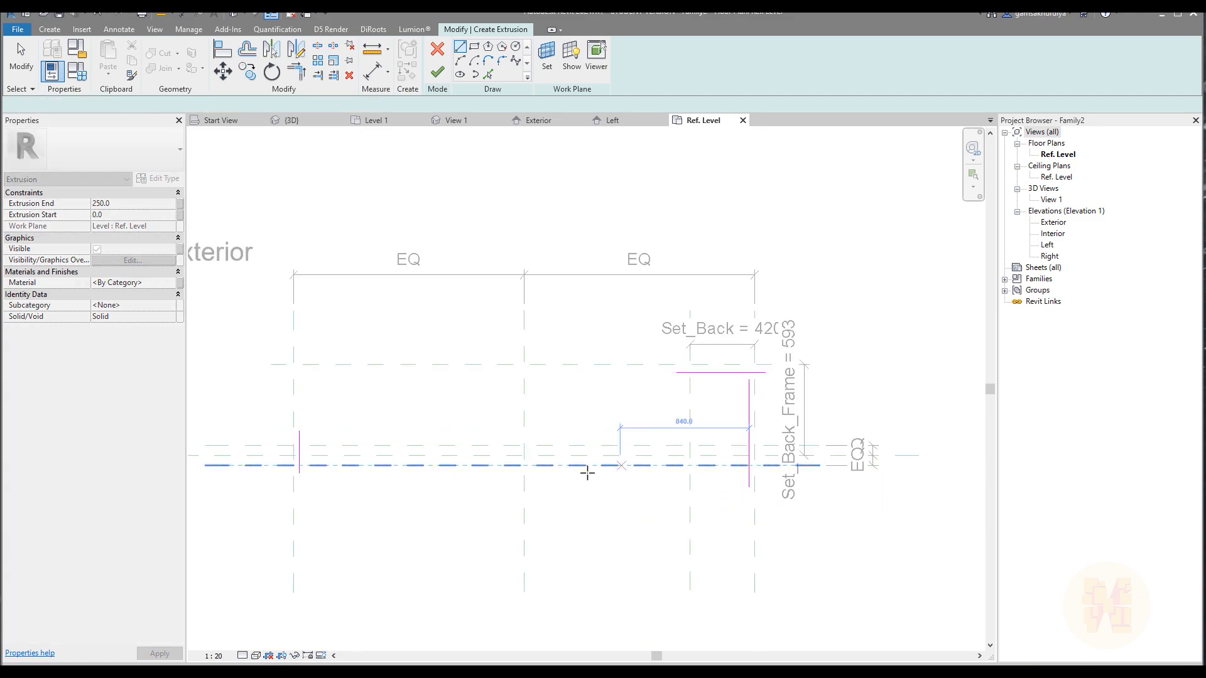
# Sketch a horizontal line about 2940 mm long just beyond the interior-side reference plane.
pyautogui.click(367, 472)
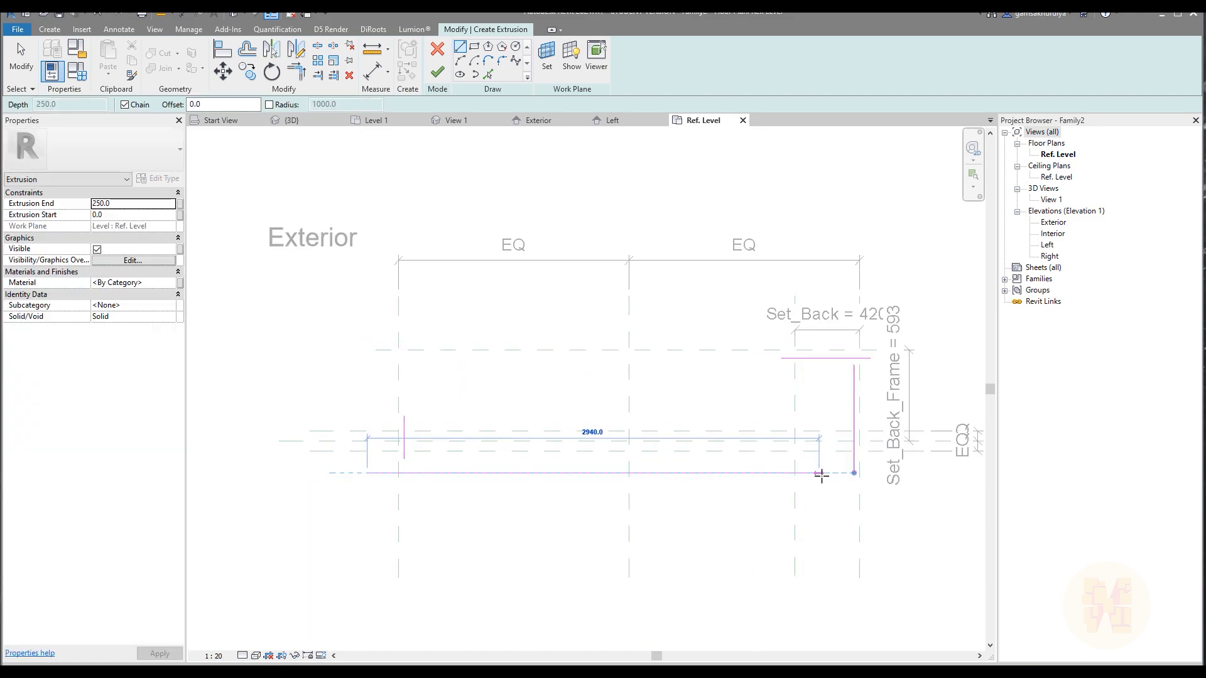
pyautogui.click(820, 473)
pyautogui.press('Escape')
pyautogui.press('Escape')
pyautogui.scroll(2, 761, 404)
pyautogui.moveTo(611, 413); pyautogui.dragTo(629, 420, button='middle')
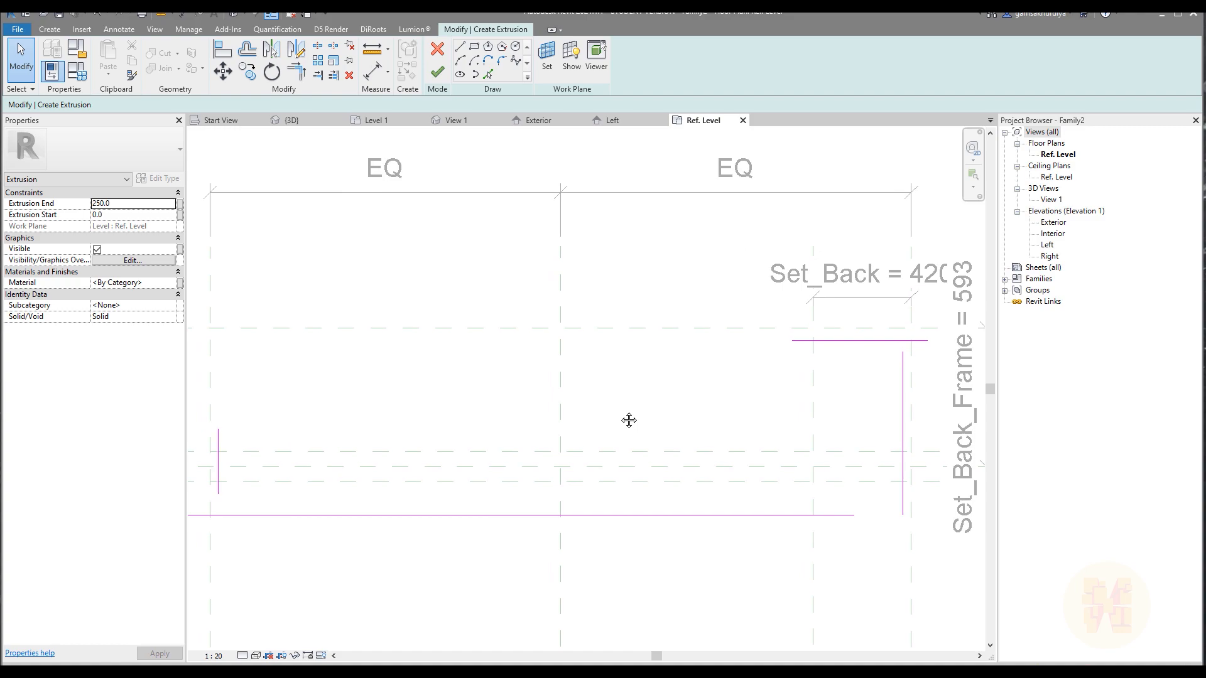
# Align the long horizontal sketch line to the interior-side plane and the short vertical line to the left outer plane.
pyautogui.press('a')
pyautogui.press('l')
pyautogui.click(696, 482)
pyautogui.click(681, 515)
pyautogui.moveTo(264, 493); pyautogui.dragTo(475, 492, button='middle')
pyautogui.scroll(3, 415, 495)
pyautogui.click(434, 482)
pyautogui.click(452, 383)
# Align the right vertical sketch line to the right outer plane and the short horizontal line to the Set_Back_Frame plane.
pyautogui.scroll(-3, 503, 372)
pyautogui.scroll(-1, 527, 370)
pyautogui.moveTo(856, 412); pyautogui.dragTo(388, 399, button='middle')
pyautogui.scroll(3, 613, 371)
pyautogui.click(613, 432)
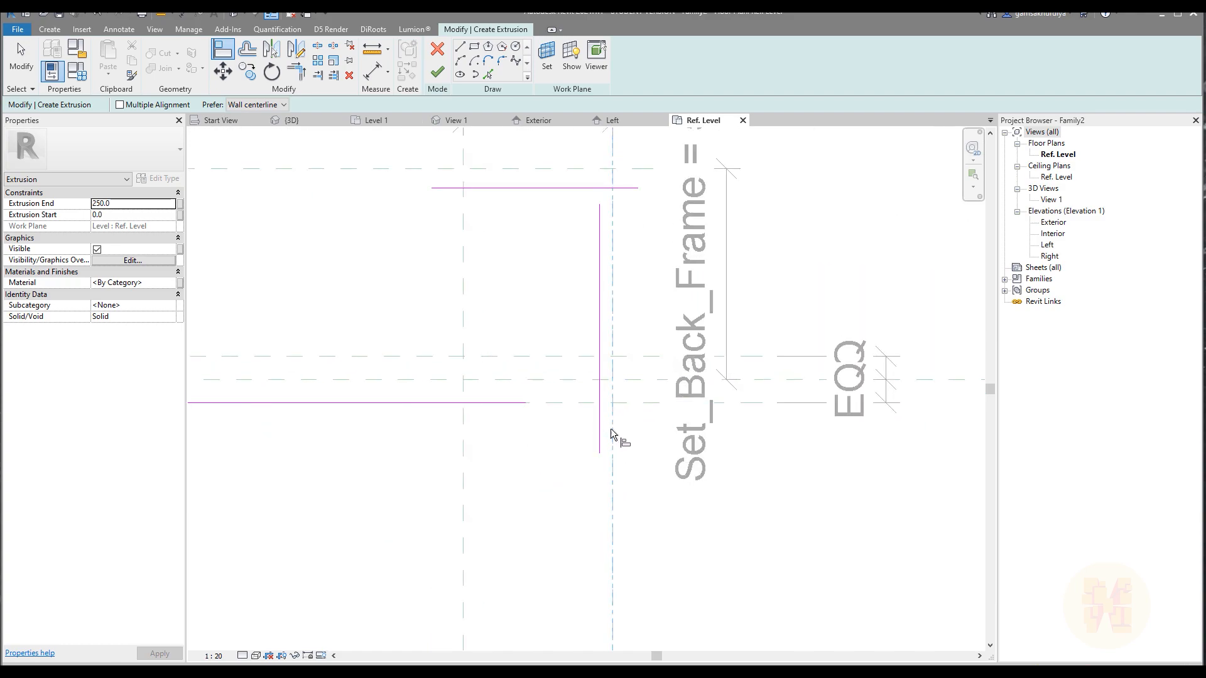
pyautogui.click(598, 366)
pyautogui.scroll(-2, 660, 413)
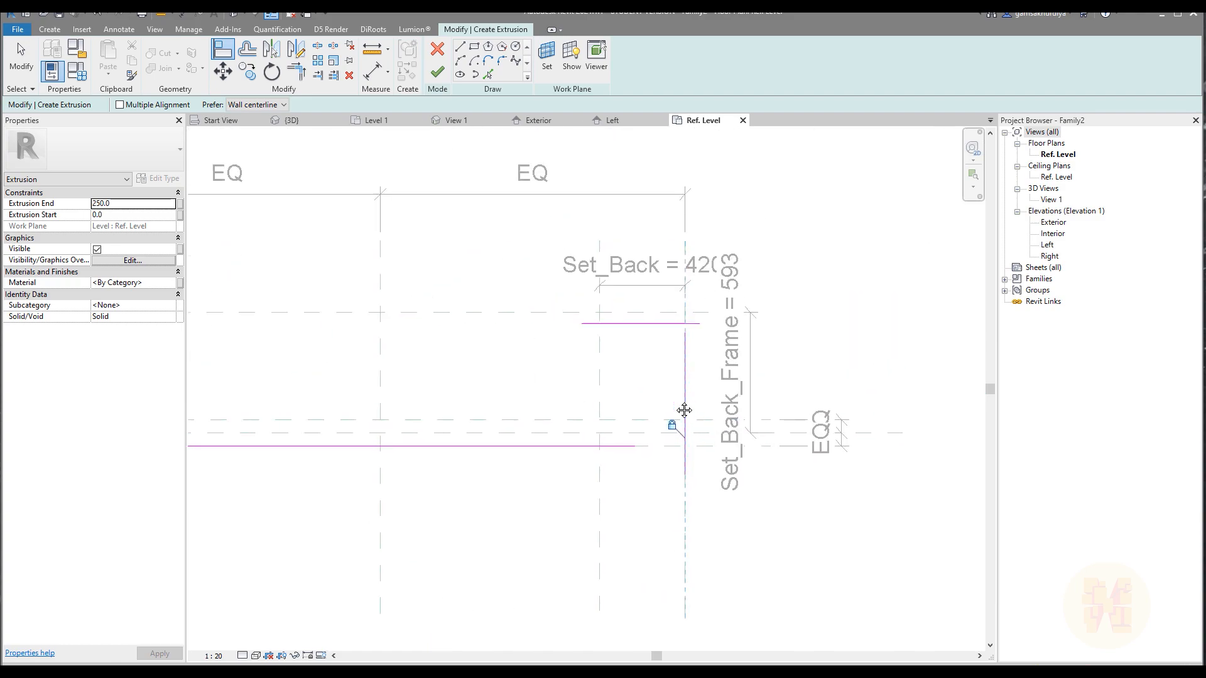
pyautogui.scroll(1, 641, 339)
pyautogui.click(639, 290)
pyautogui.click(639, 307)
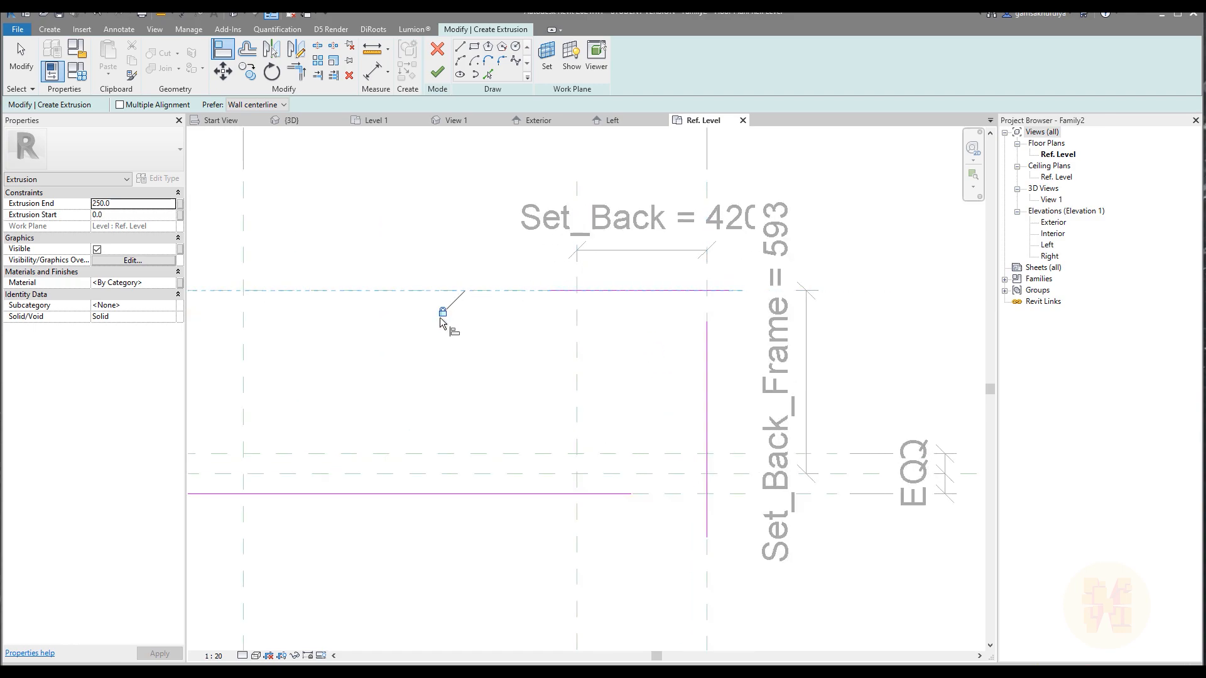
# Trim the right vertical sketch line into corners with the interior-side line and the Set_Back_Frame line.
pyautogui.press('t')
pyautogui.press('r')
pyautogui.click(612, 494)
pyautogui.click(712, 465)
pyautogui.click(695, 292)
pyautogui.click(706, 324)
# Trim the left vertical sketch line and the long interior-side line into a corner.
pyautogui.scroll(-3, 685, 339)
pyautogui.scroll(3, 444, 390)
pyautogui.click(456, 392)
pyautogui.moveTo(630, 327)
pyautogui.mouseDown(button='middle')
pyautogui.moveTo(450, 412)
pyautogui.moveTo(422, 399)
pyautogui.mouseUp(button='middle')
pyautogui.moveTo(680, 367); pyautogui.dragTo(485, 406, button='middle')
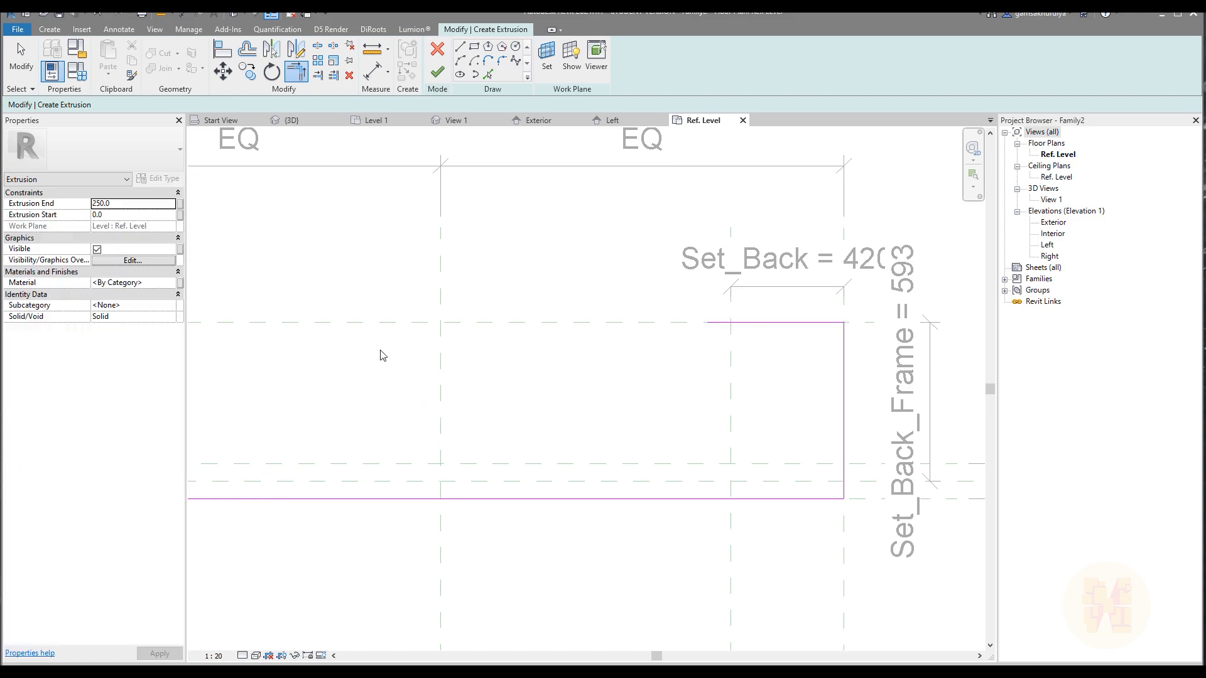
pyautogui.moveTo(316, 373); pyautogui.dragTo(627, 326, button='middle')
pyautogui.press('Escape')
# Shorten the left vertical sketch line so its free end stops near the horizontal centre plane.
pyautogui.moveTo(324, 396); pyautogui.dragTo(502, 375, button='middle')
pyautogui.scroll(3, 501, 375)
pyautogui.click(545, 397)
pyautogui.moveTo(545, 366); pyautogui.dragTo(544, 438)
pyautogui.click(630, 374)
# Shorten the sketch line on the Set_Back_Frame plane so its free end stops short of the Set_Back plane.
pyautogui.scroll(-3, 647, 405)
pyautogui.moveTo(649, 409); pyautogui.dragTo(426, 436, button='middle')
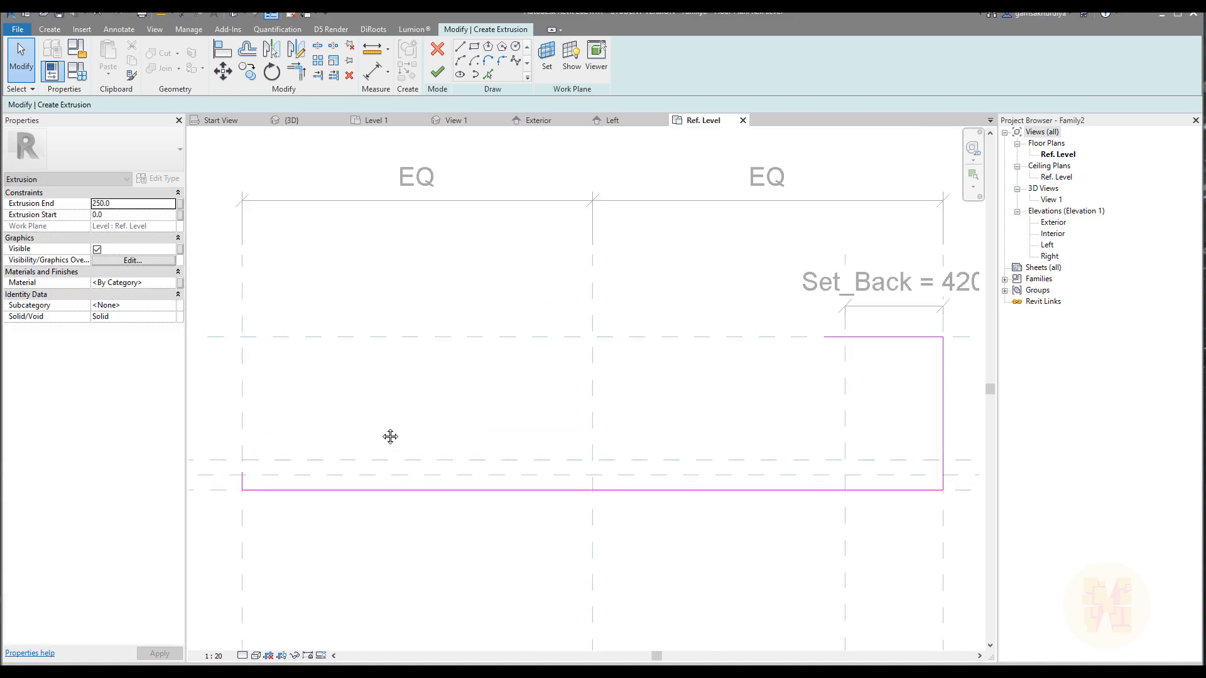
pyautogui.scroll(3, 426, 436)
pyautogui.click(779, 327)
pyautogui.moveTo(754, 331); pyautogui.dragTo(837, 329)
pyautogui.click(864, 404)
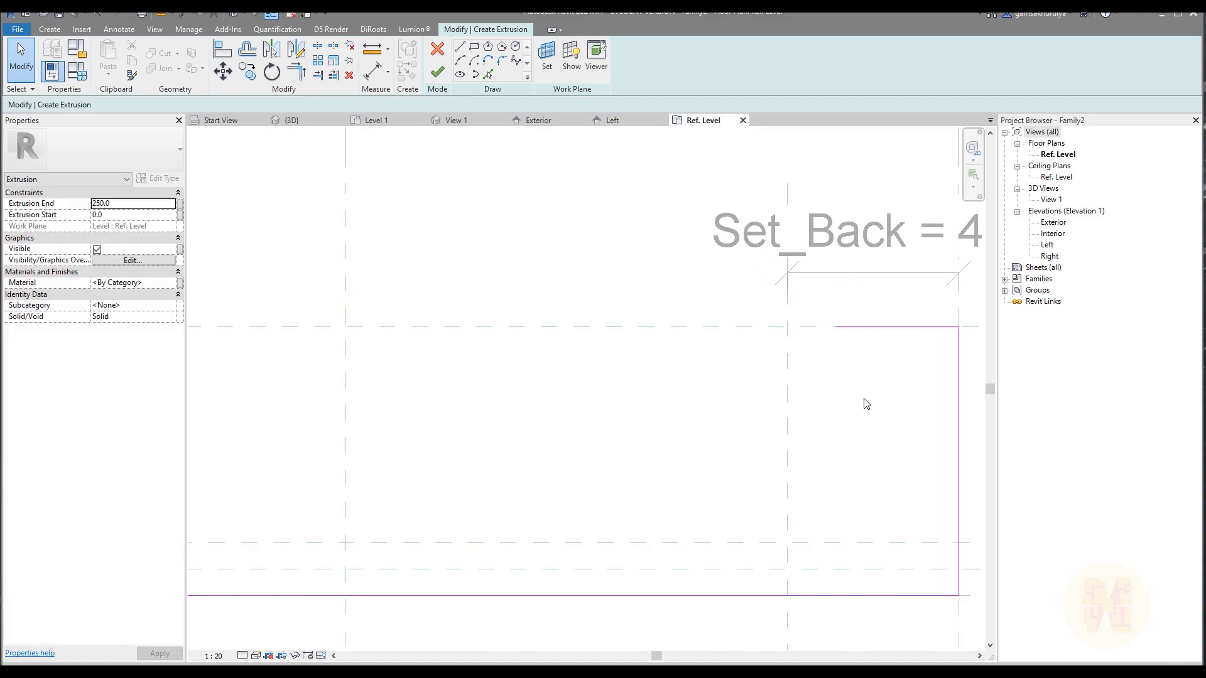
# Sketch a slanted line from the Set_Back and Set_Back_Frame planes' intersection to where the left outer plane meets the near exterior-side plane.
pyautogui.click(459, 47)
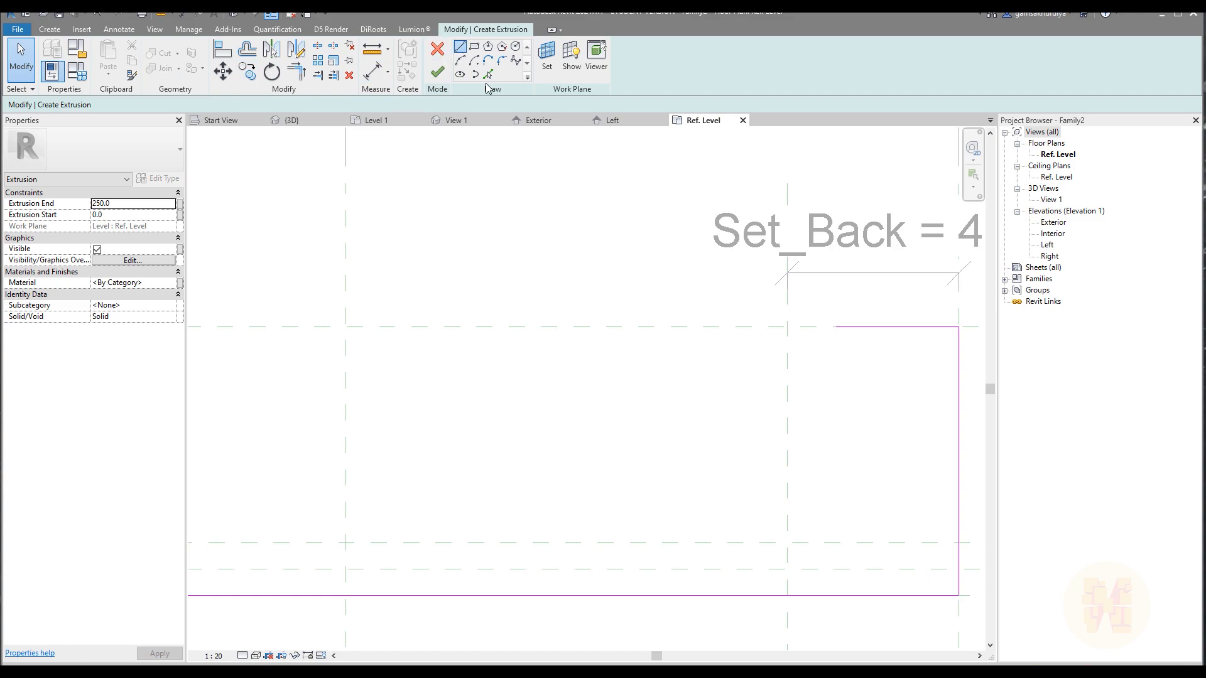
pyautogui.click(787, 328)
pyautogui.scroll(-4, 786, 330)
pyautogui.moveTo(512, 374); pyautogui.dragTo(725, 301, button='middle')
pyautogui.scroll(3, 498, 356)
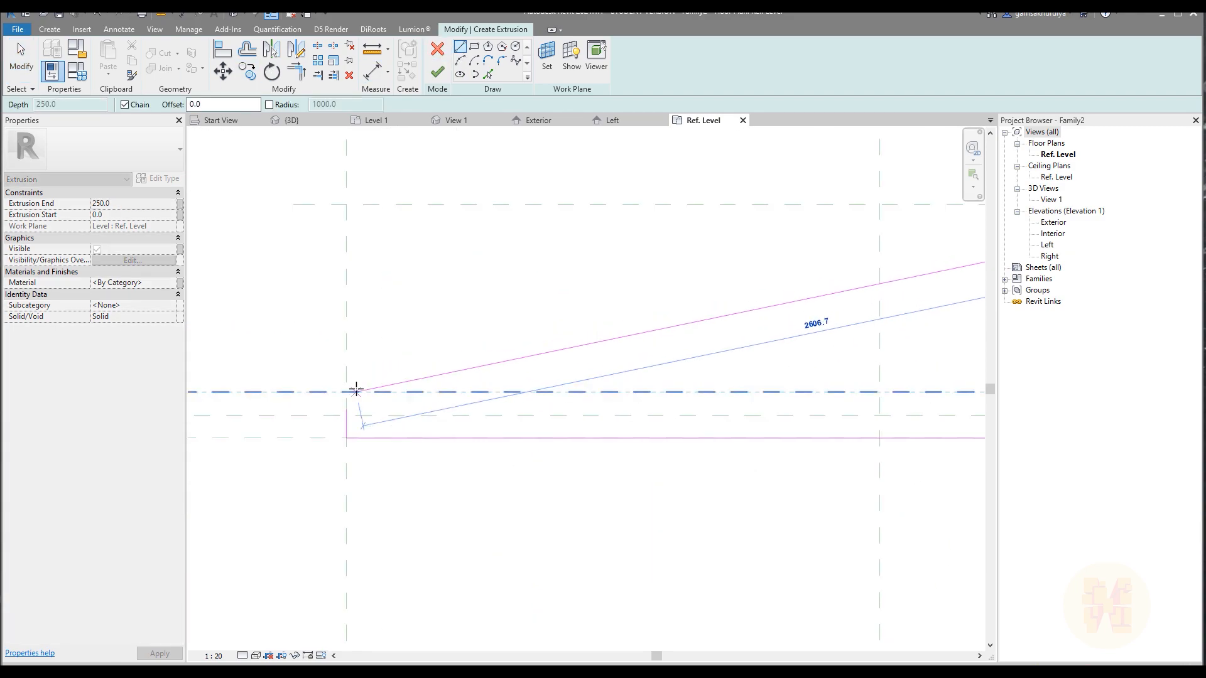
pyautogui.click(347, 392)
pyautogui.press('Escape')
pyautogui.press('Escape')
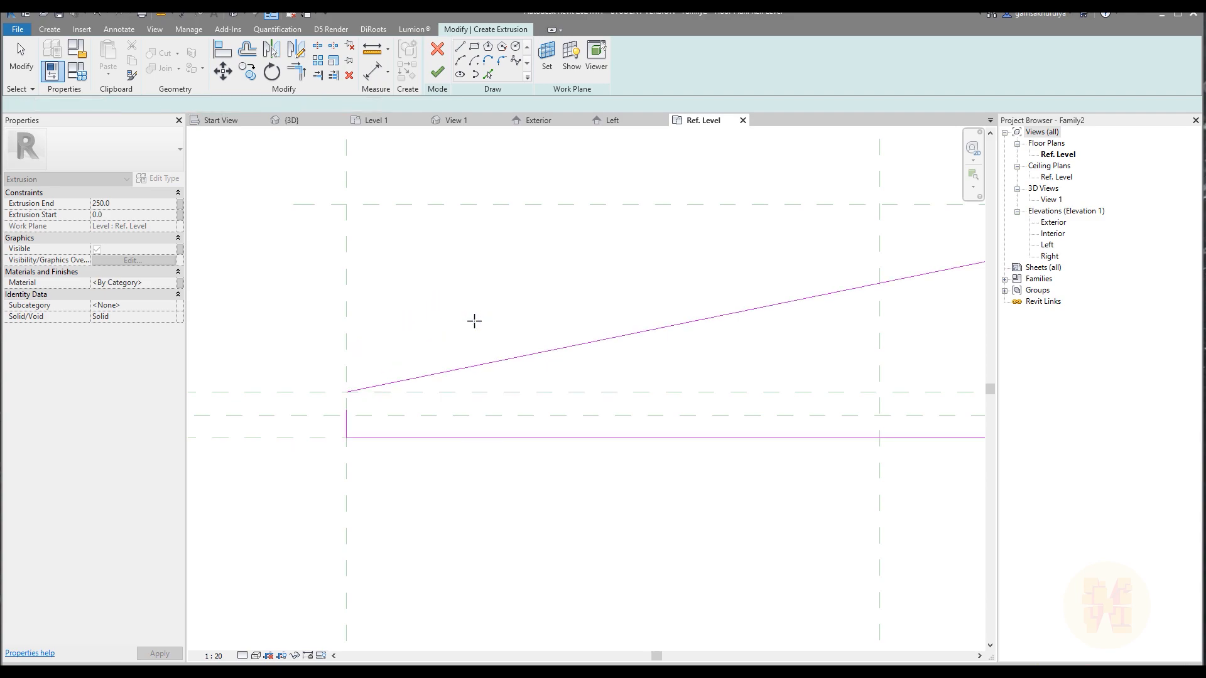
# Align the slanted sketch line's left endpoint with the near exterior-side reference plane.
pyautogui.scroll(3, 299, 366)
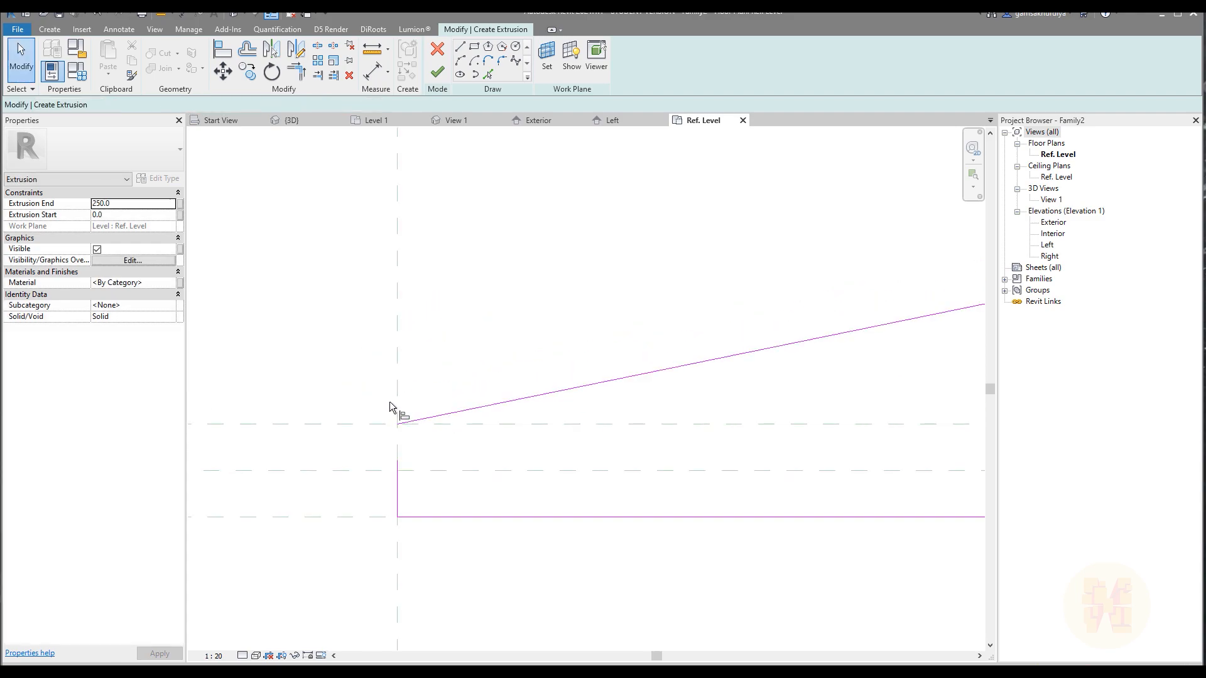
pyautogui.press('a')
pyautogui.press('l')
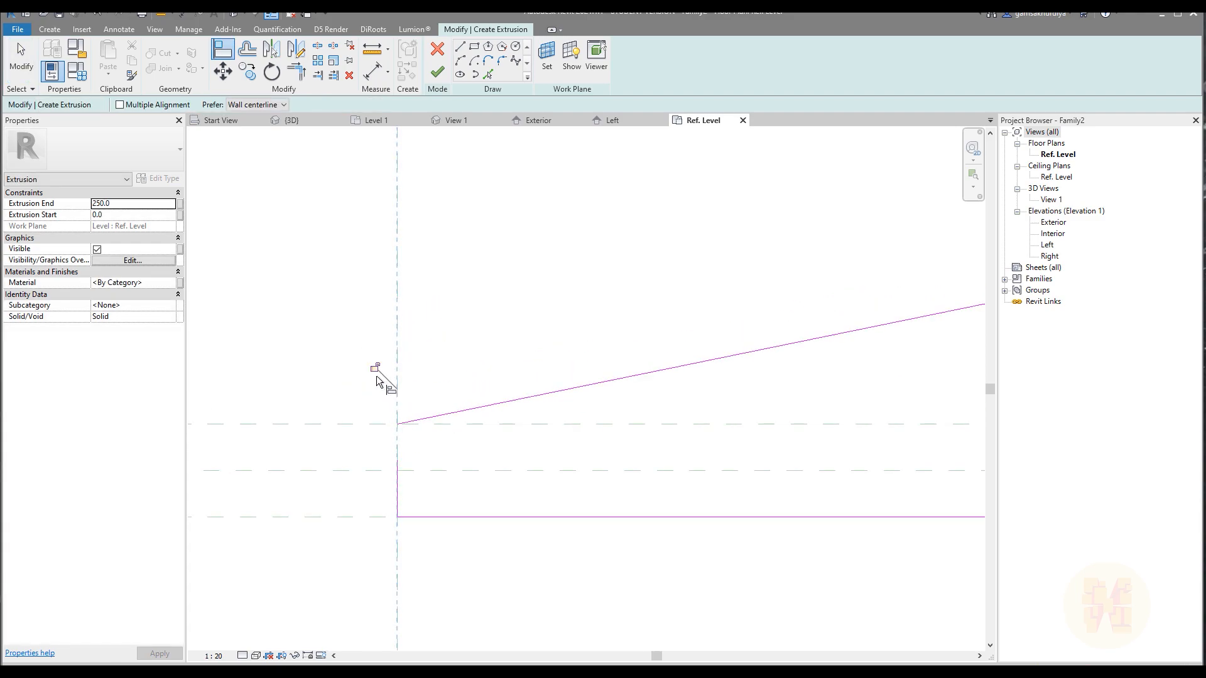
pyautogui.click(471, 427)
pyautogui.click(397, 424)
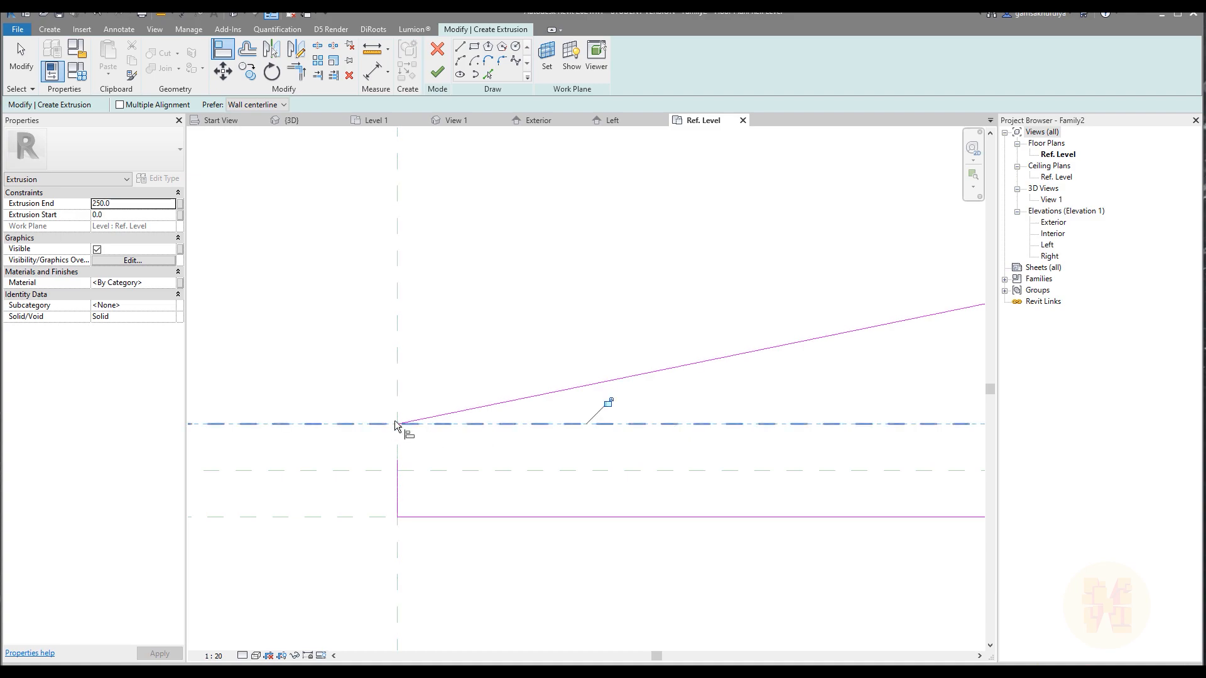
# Align the slanted sketch line's upper endpoint with the Set_Back reference plane.
pyautogui.scroll(-4, 601, 391)
pyautogui.moveTo(793, 345); pyautogui.dragTo(256, 417, button='middle')
pyautogui.moveTo(969, 283); pyautogui.dragTo(598, 339, button='middle')
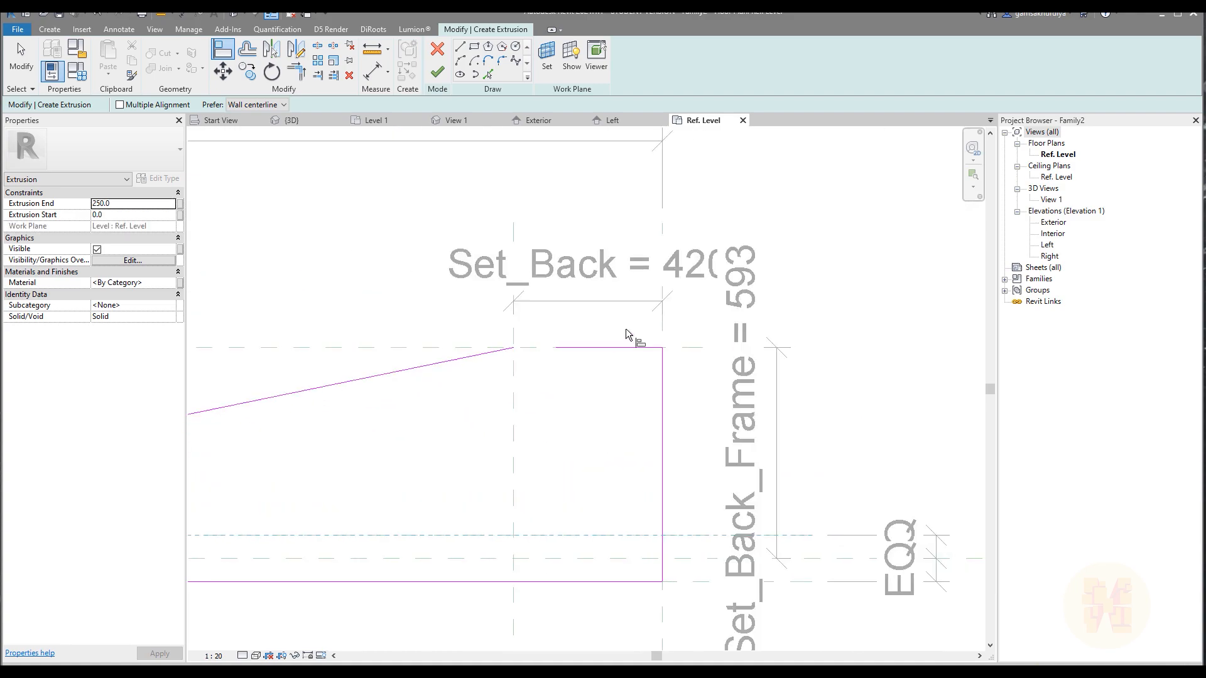
pyautogui.scroll(3, 635, 329)
pyautogui.click(415, 399)
pyautogui.click(420, 364)
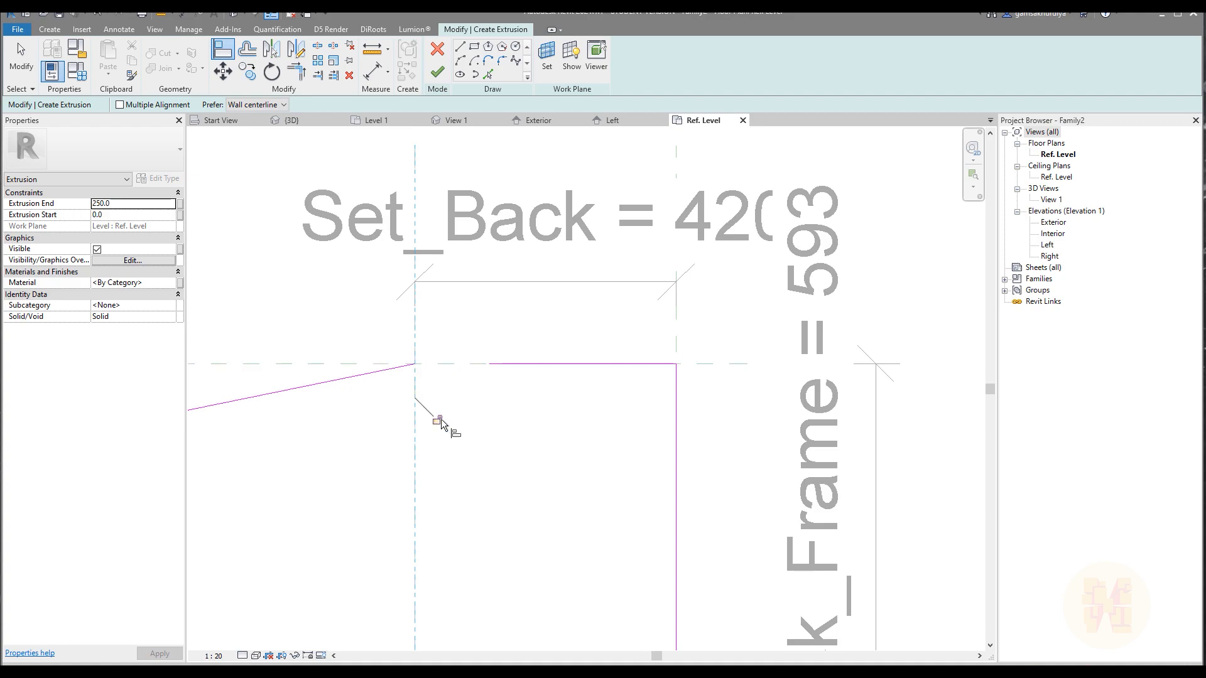
pyautogui.click(357, 366)
pyautogui.press('Escape')
pyautogui.press('Escape')
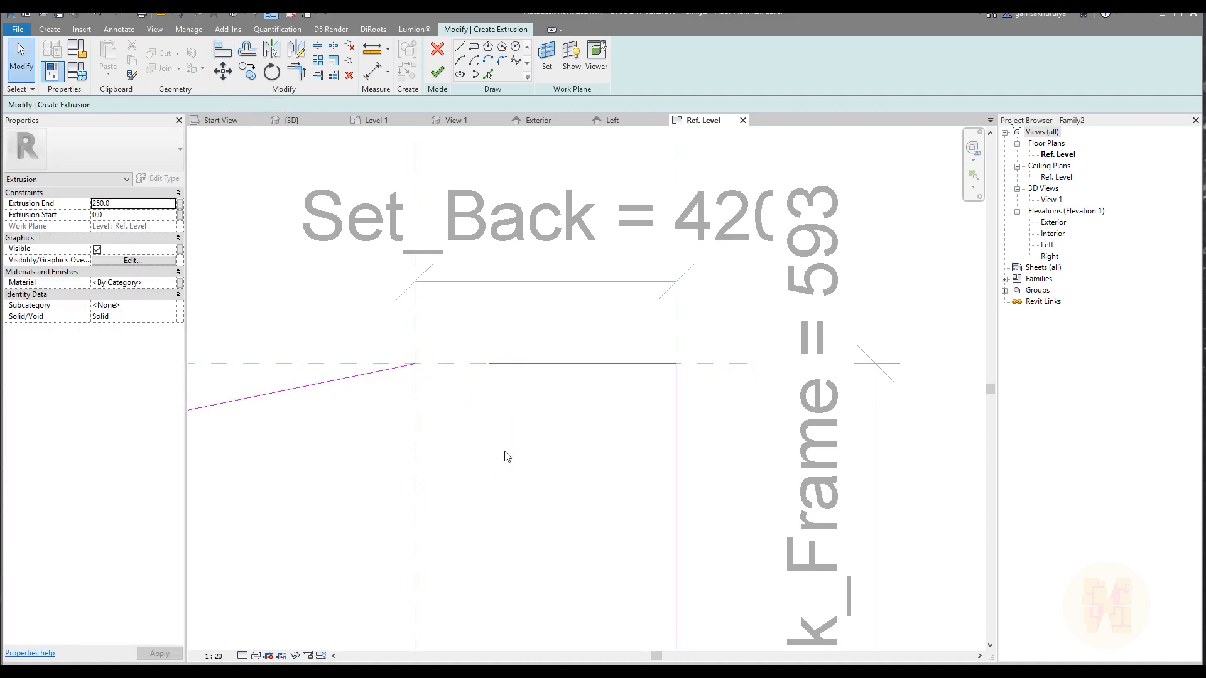
# Trim the slanted line to corners with the Set_Back_Frame line and the left vertical line, closing the profile.
pyautogui.press('t')
pyautogui.press('r')
pyautogui.scroll(-3, 396, 371)
pyautogui.scroll(5, 440, 393)
pyautogui.click(502, 398)
pyautogui.scroll(-3, 553, 338)
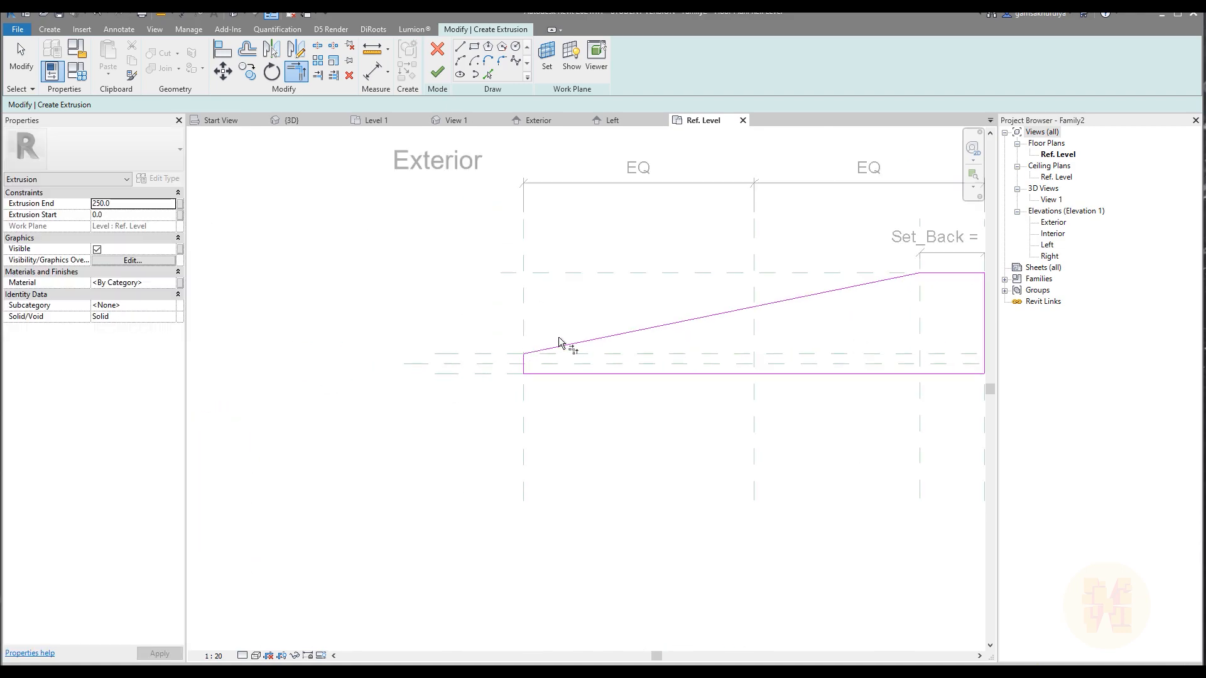
# Finish the extrusion sketch and show the resulting solid in the family's 3D view.
pyautogui.moveTo(553, 337); pyautogui.dragTo(329, 402, button='middle')
pyautogui.press('Escape')
pyautogui.click(438, 72)
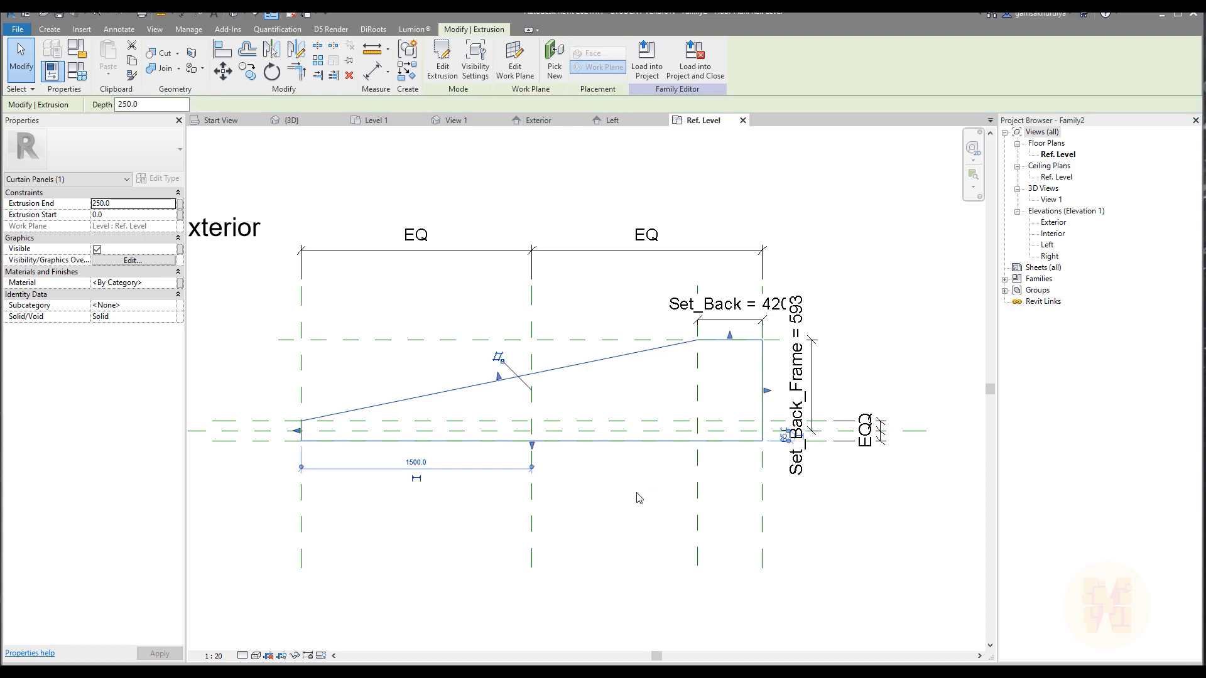
pyautogui.scroll(-3, 636, 490)
pyautogui.press('Escape')
pyautogui.click(230, 18)
pyautogui.scroll(-4, 684, 374)
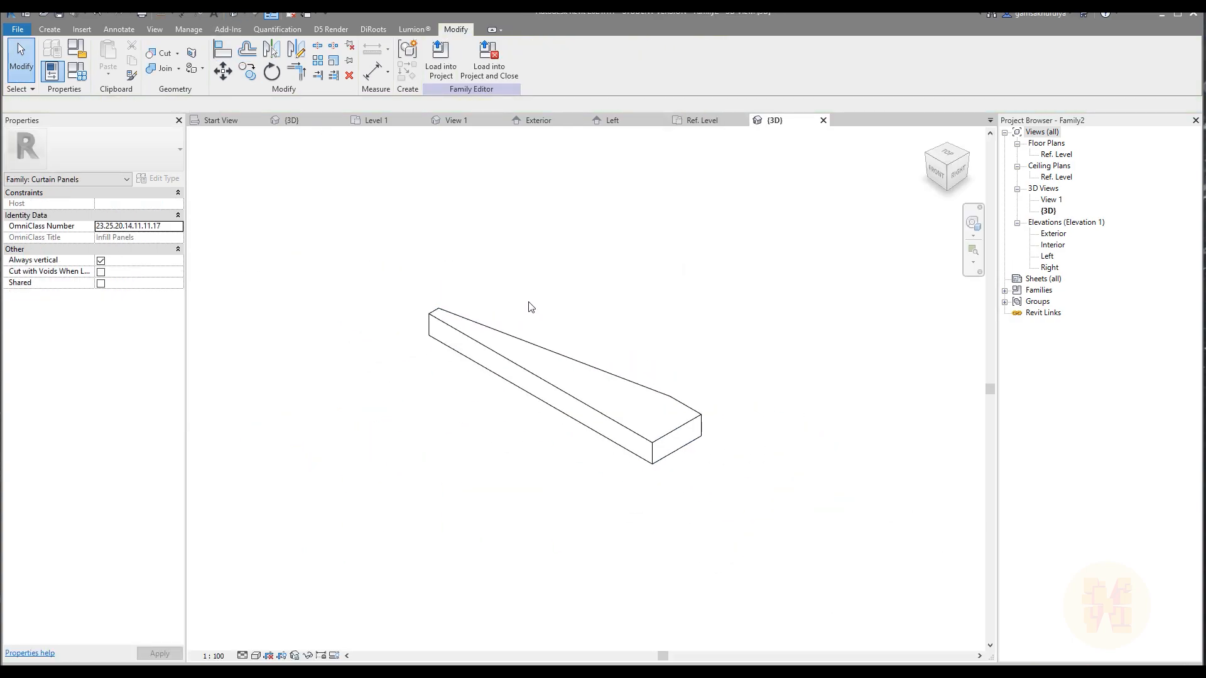
# In the Exterior elevation, align the extrusion's top face with the upper reference plane and lock it.
pyautogui.doubleClick(1054, 233)
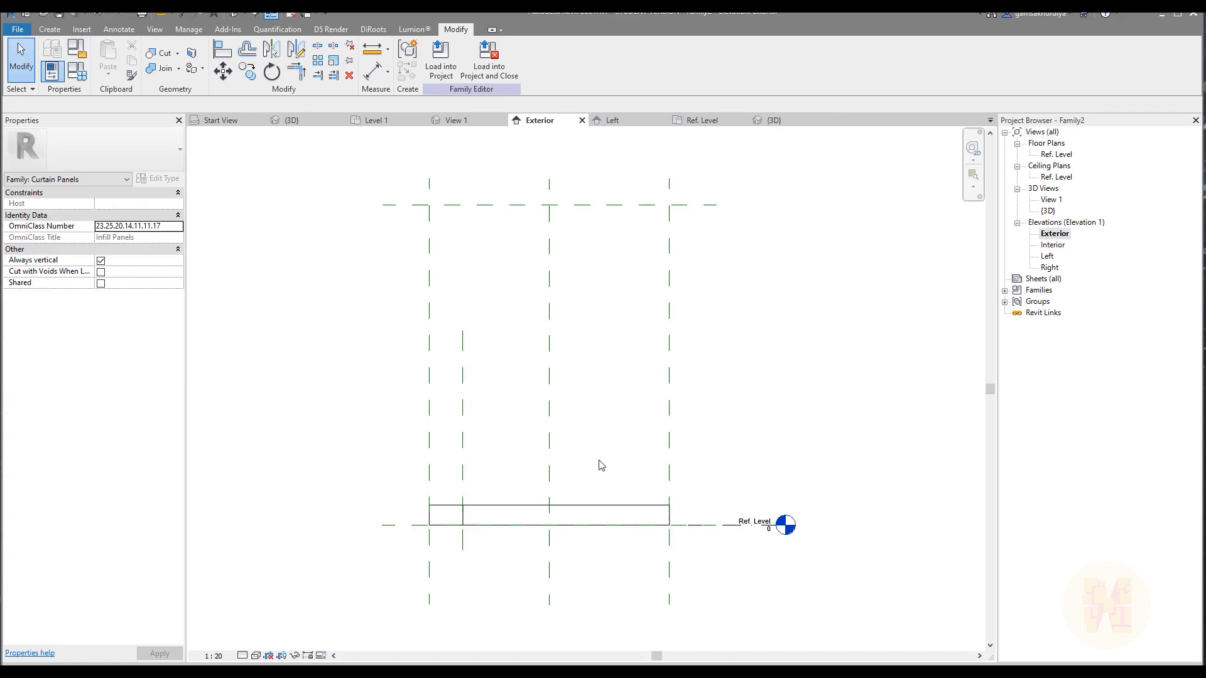
pyautogui.moveTo(601, 465); pyautogui.dragTo(612, 493, button='middle')
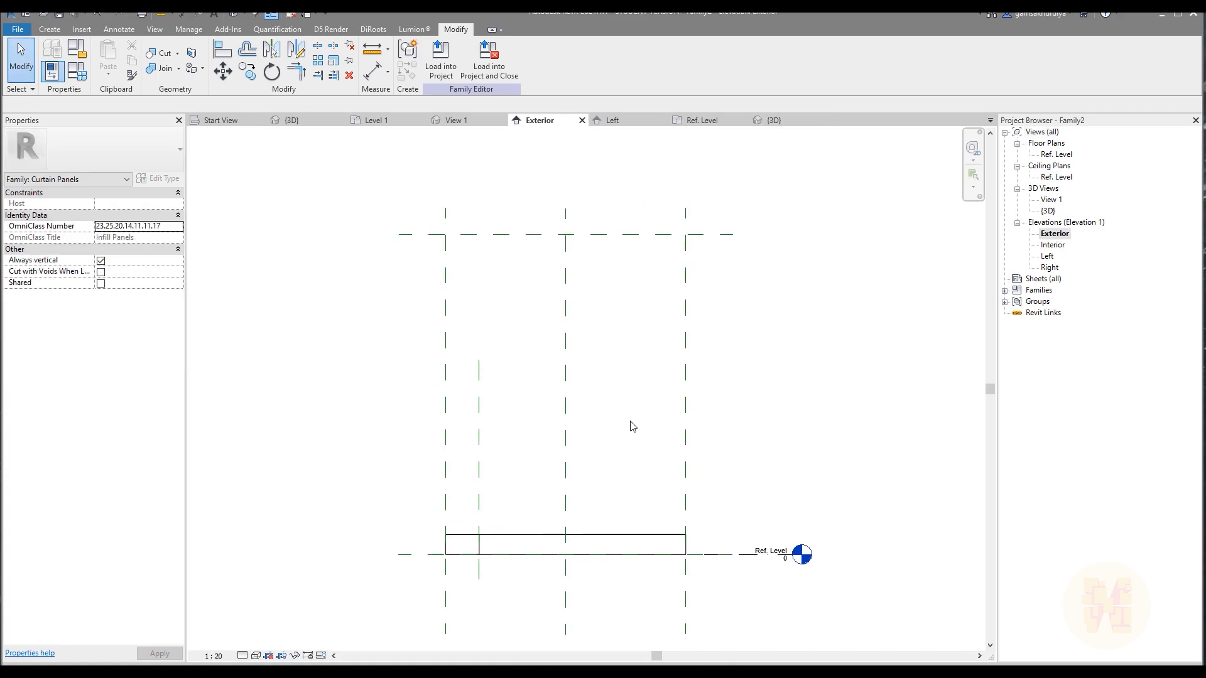
pyautogui.press('a')
pyautogui.press('l')
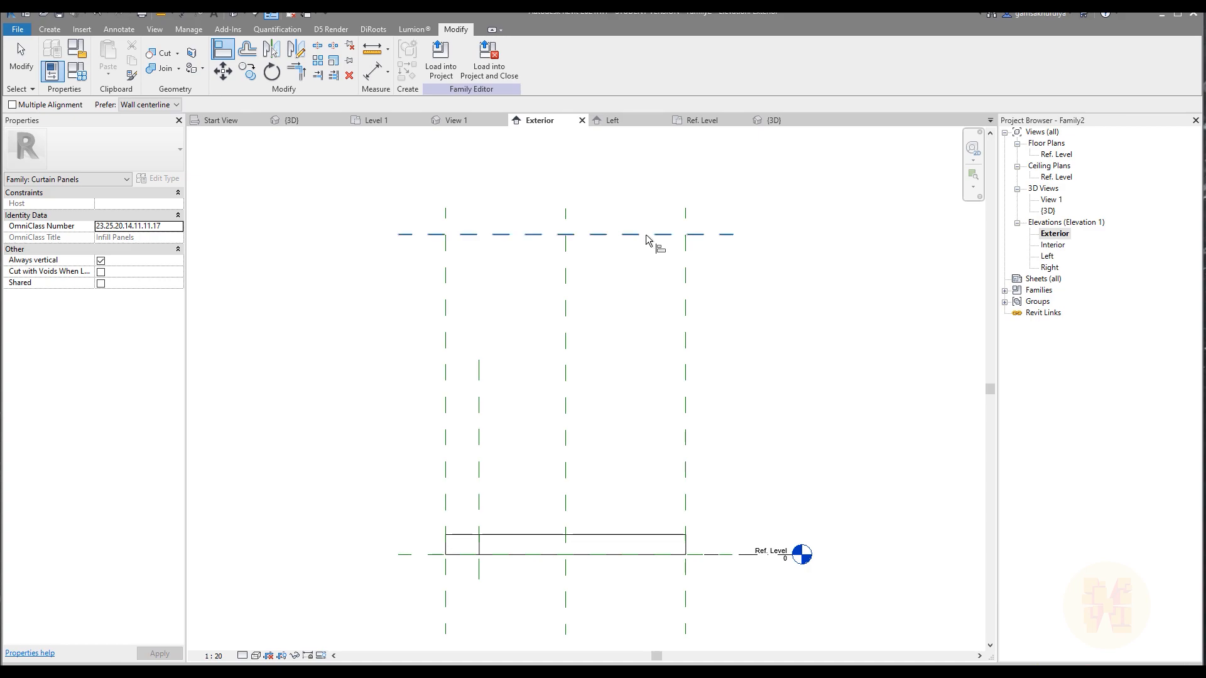
pyautogui.click(622, 535)
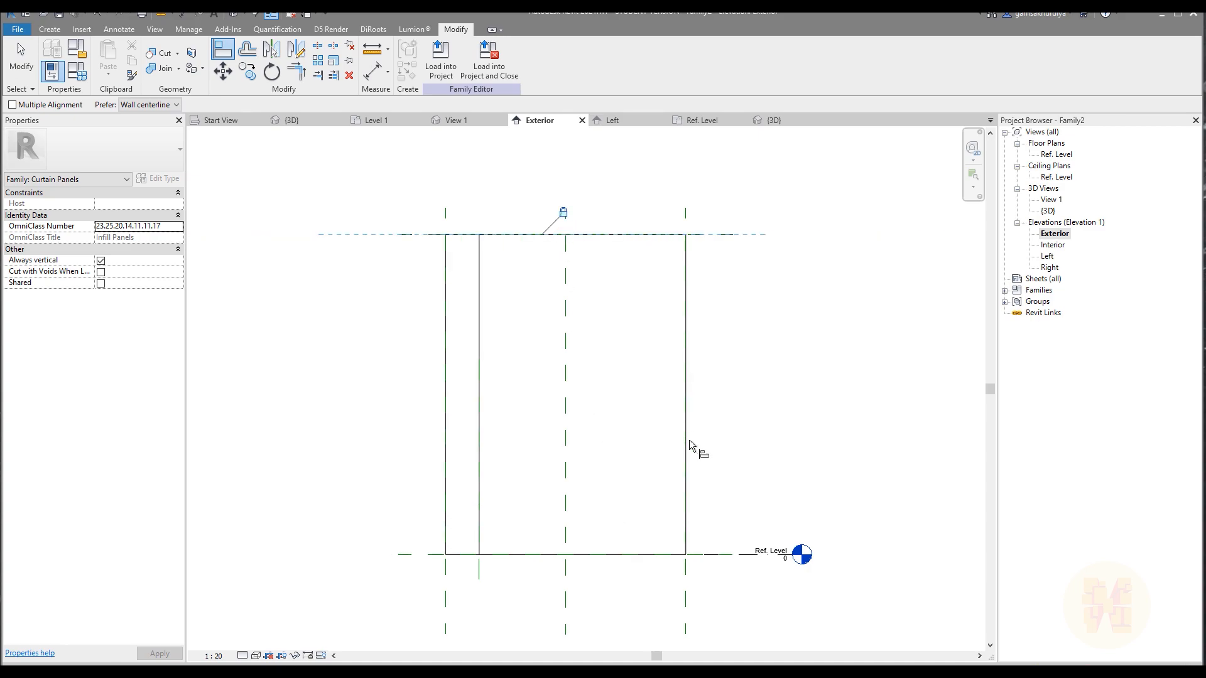
pyautogui.press('Escape')
pyautogui.press('Escape')
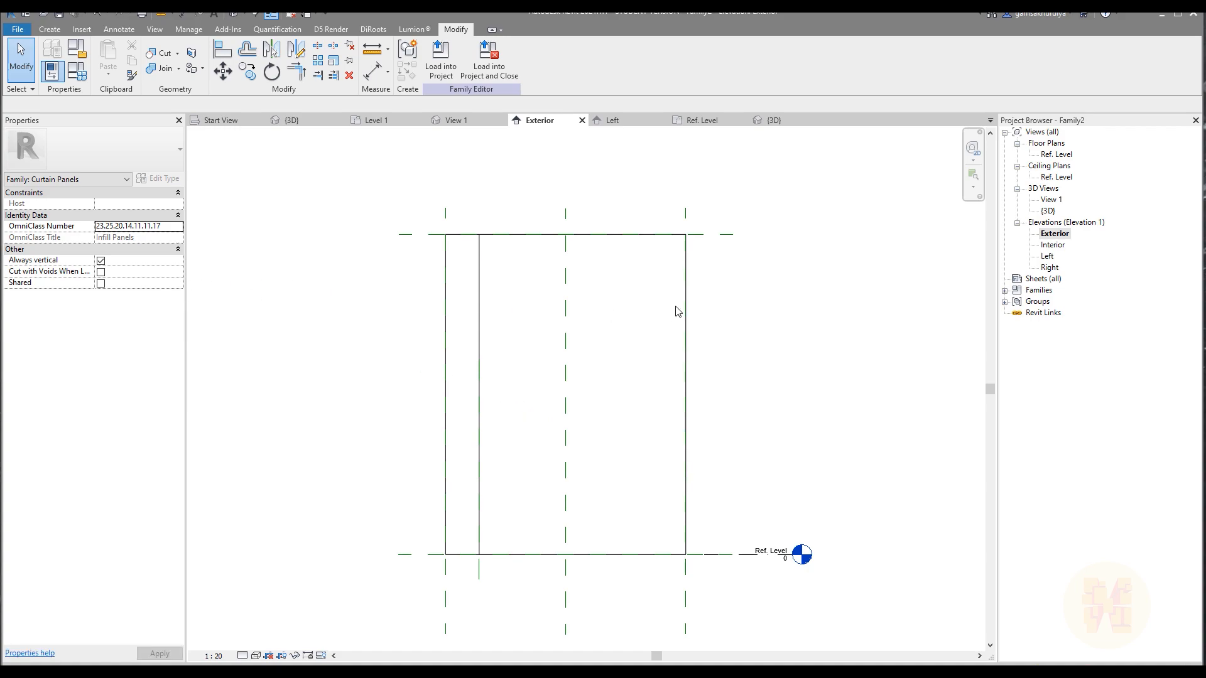
# Link the extrusion's material to a new type parameter named Wall_Material_Frame.
pyautogui.click(687, 285)
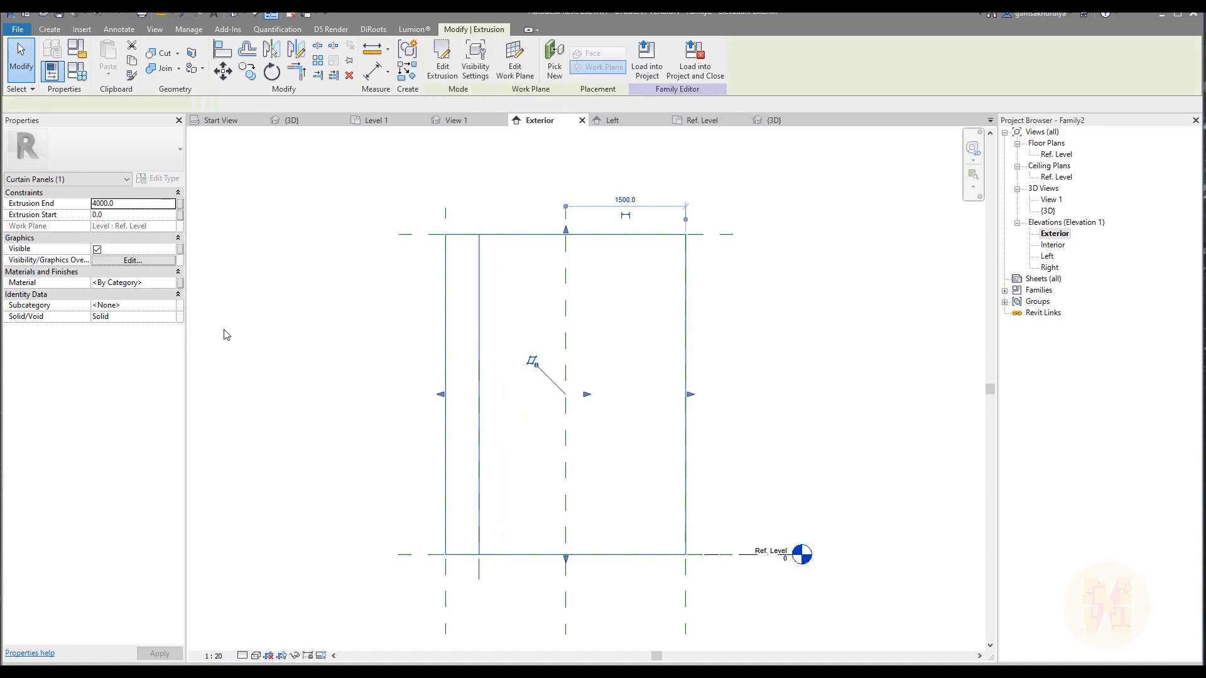
pyautogui.click(181, 284)
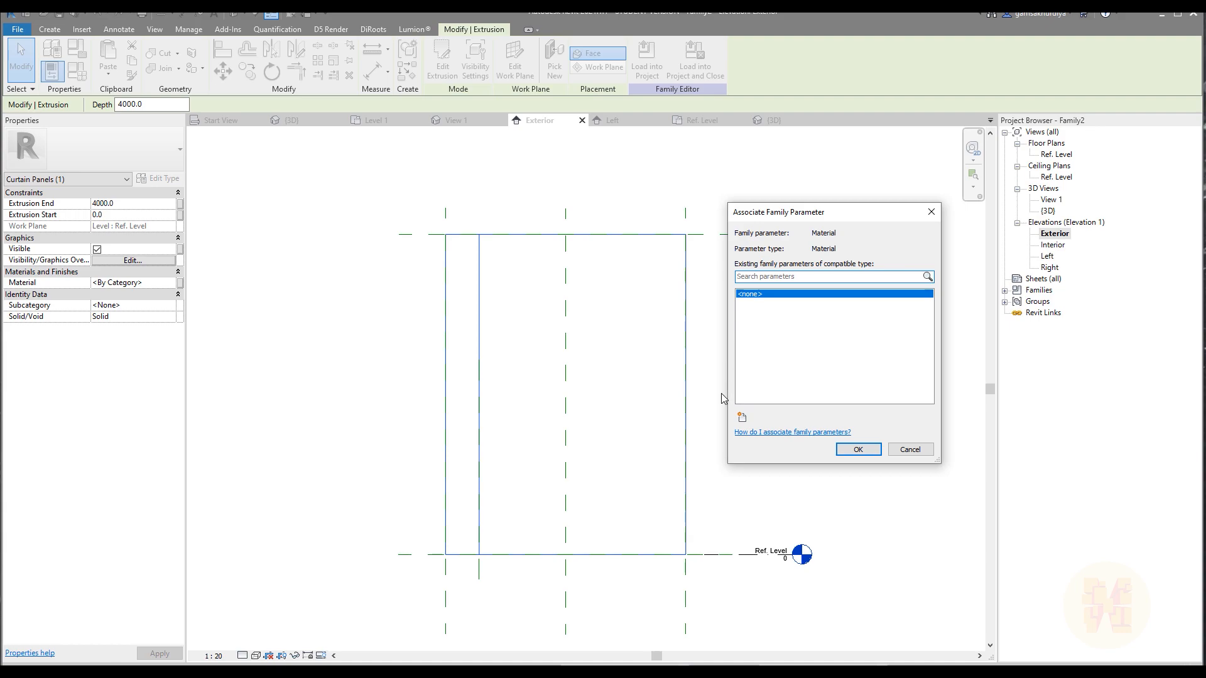
pyautogui.click(739, 418)
pyautogui.write('M')
pyautogui.press('BackSpace')
pyautogui.write('Wall_Material_Frame')
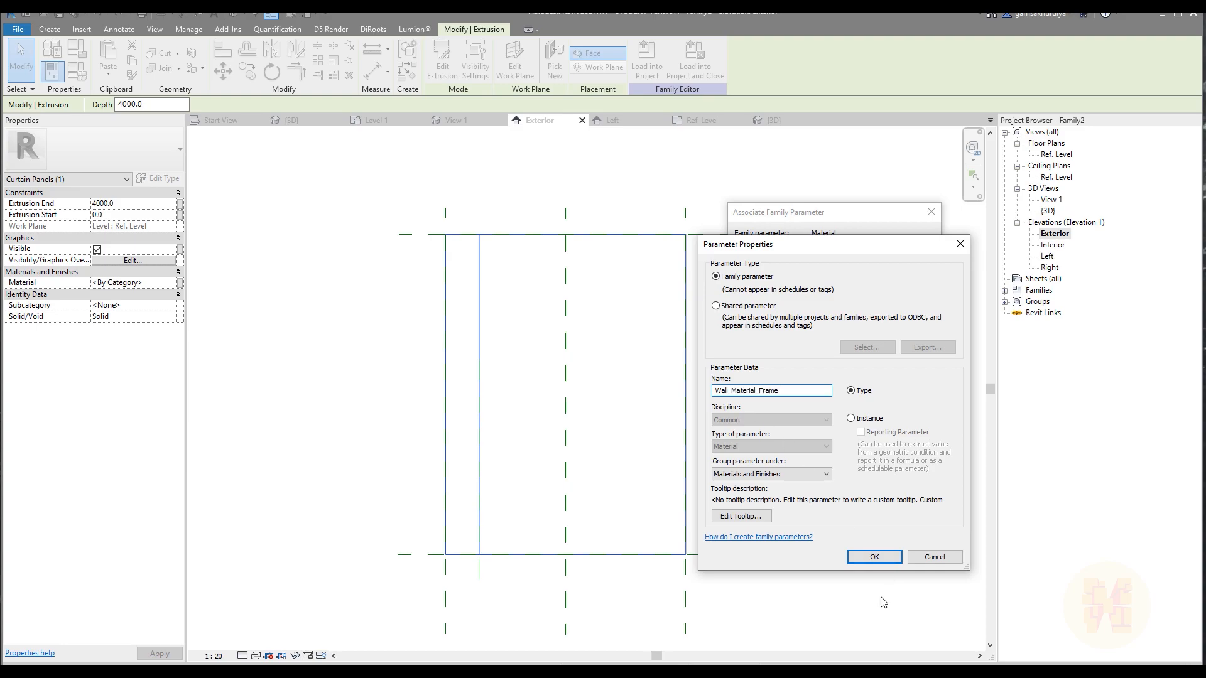
pyautogui.click(874, 557)
pyautogui.click(856, 450)
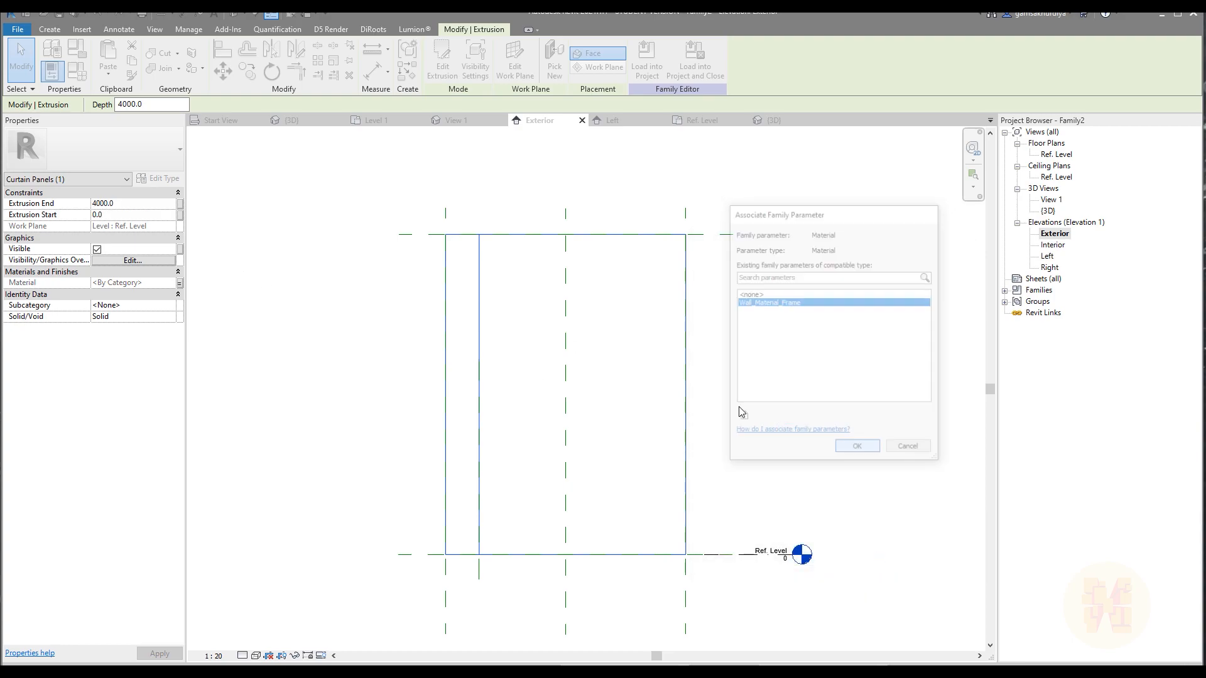
# Review the materials available for Wall_Material_Frame in the family types without assigning one.
pyautogui.click(74, 73)
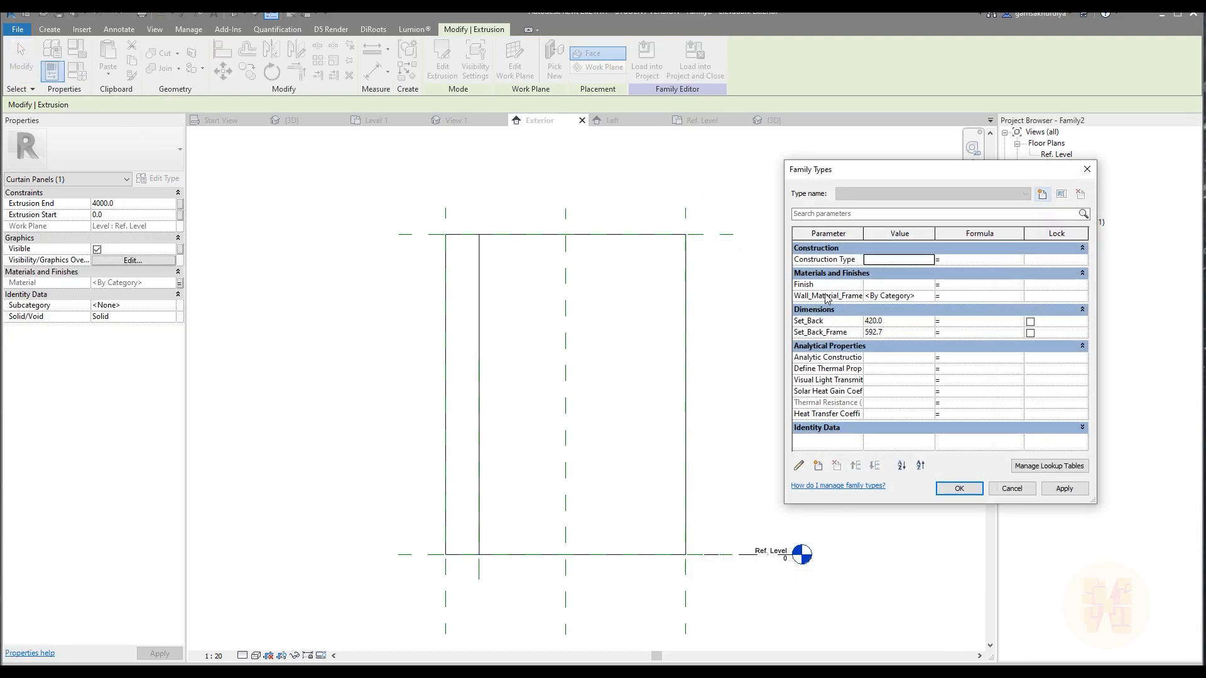
pyautogui.click(882, 299)
pyautogui.click(929, 297)
pyautogui.click(929, 297)
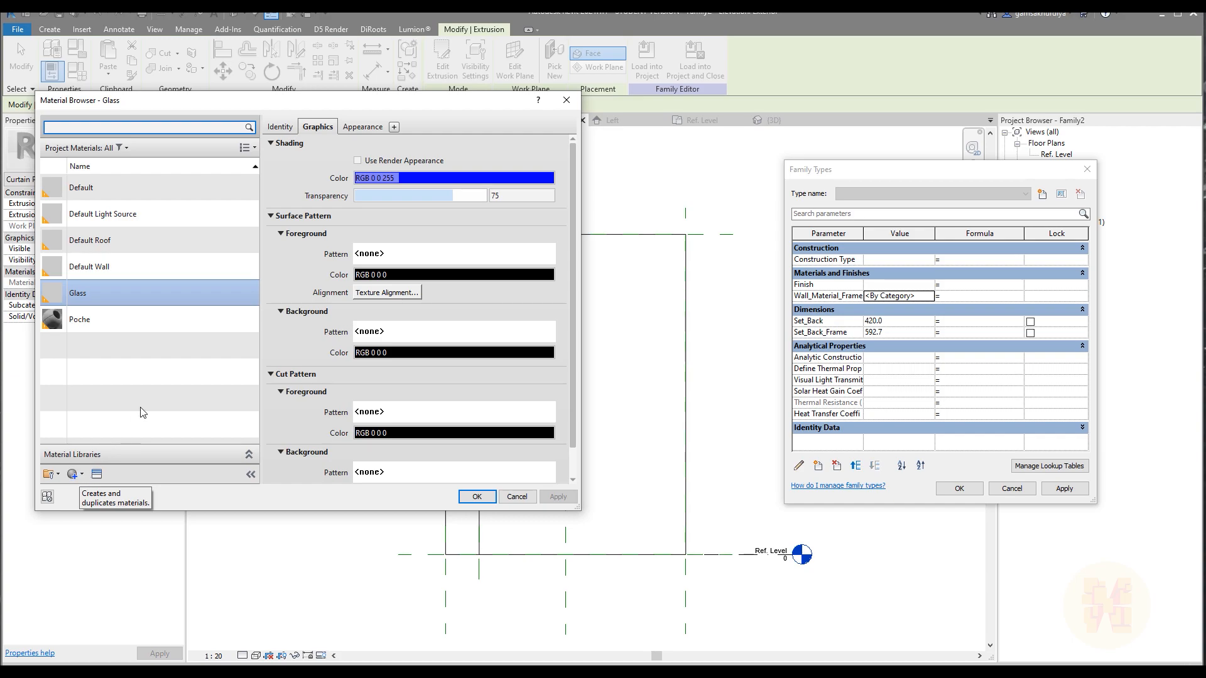
pyautogui.click(525, 500)
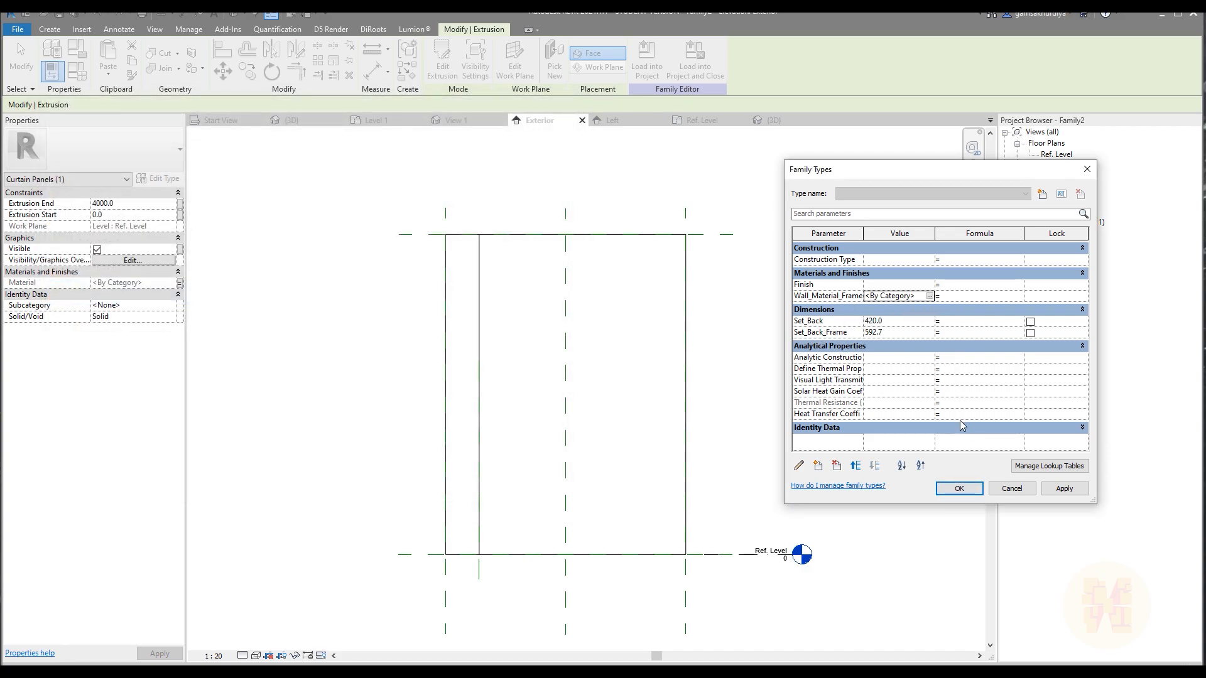
pyautogui.click(996, 489)
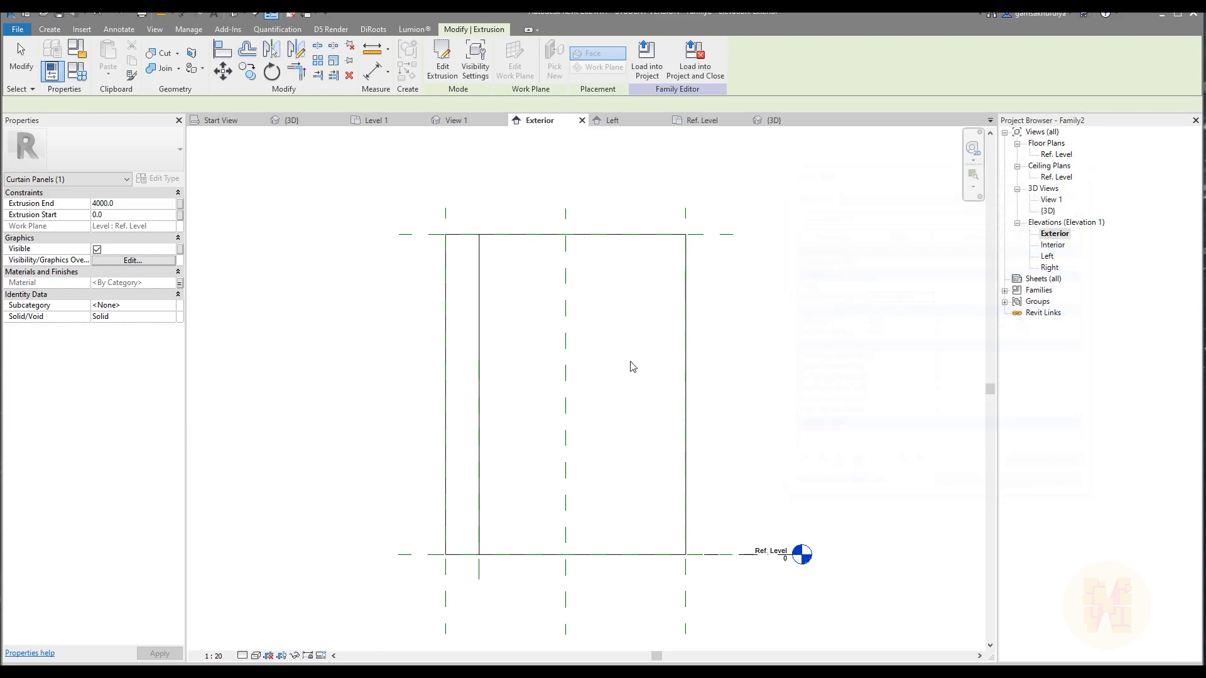
# Save the family as Curtain wall Solid Panel, then load it into the project and close it.
pyautogui.click(18, 29)
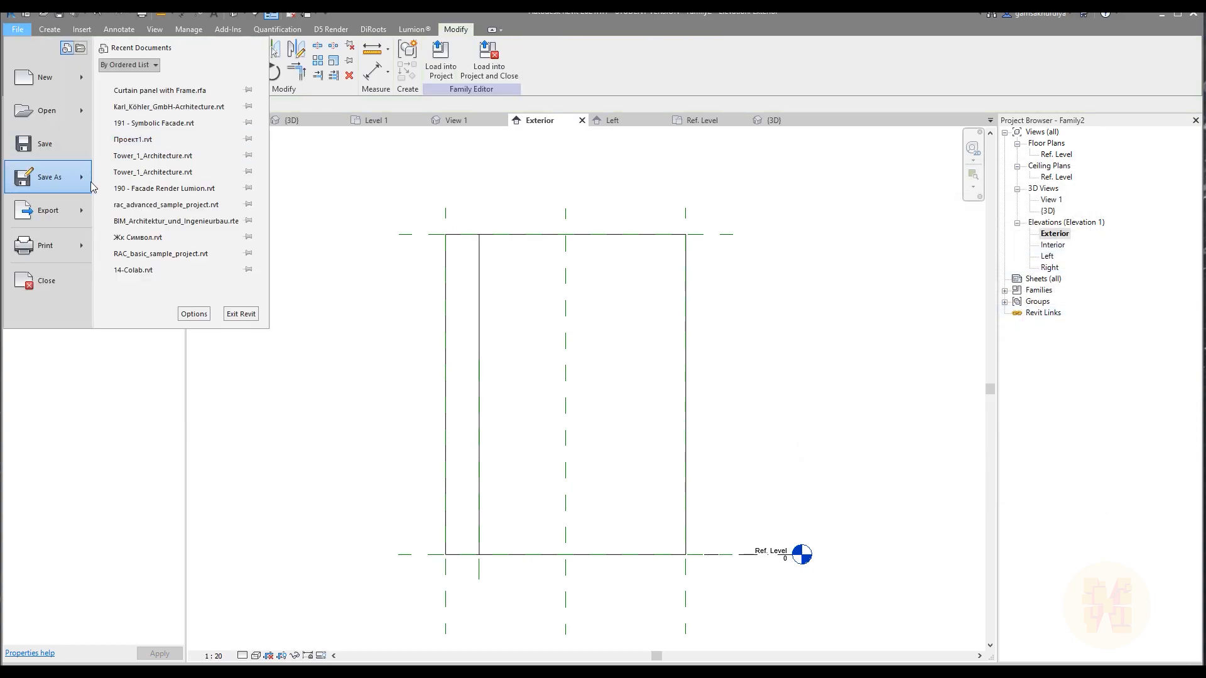
pyautogui.moveTo(54, 172)
pyautogui.click(168, 175)
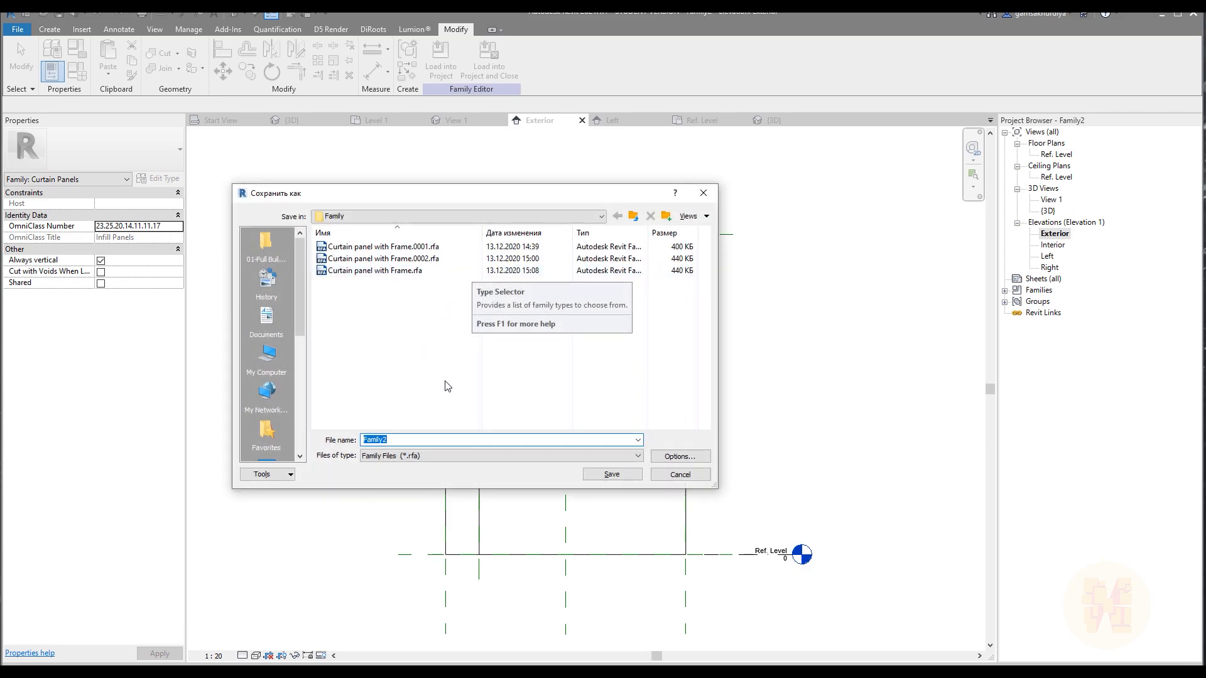
pyautogui.write('C')
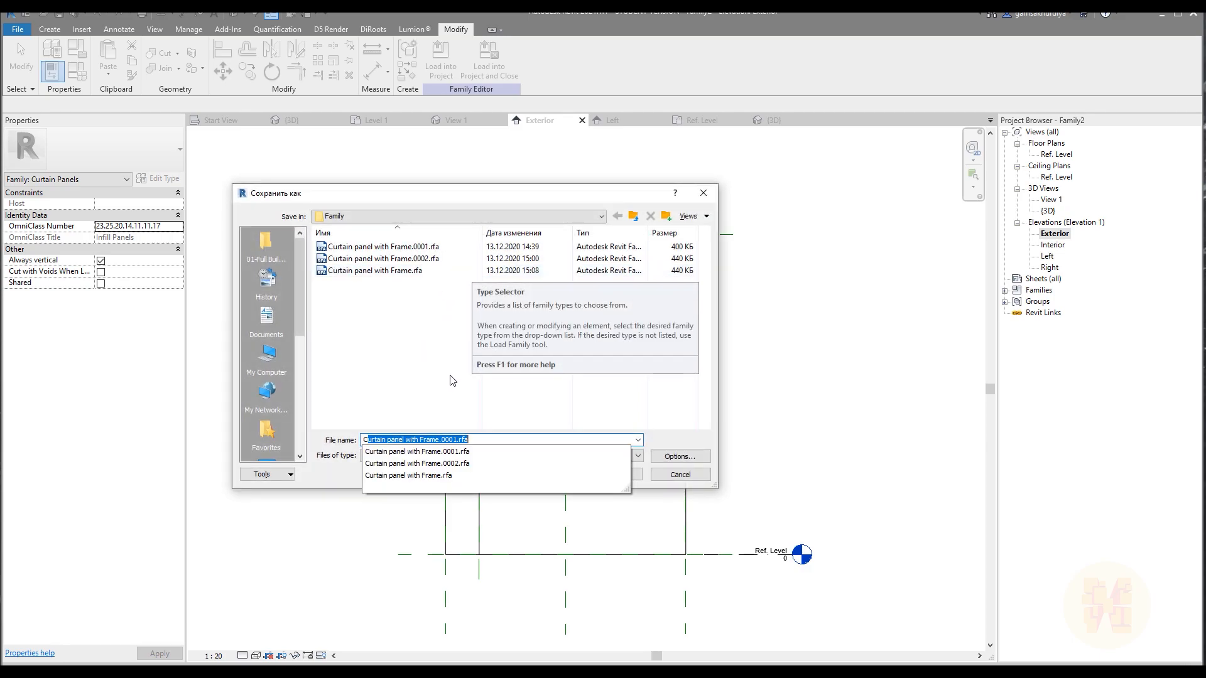
pyautogui.write('urtain wall Solid Panel')
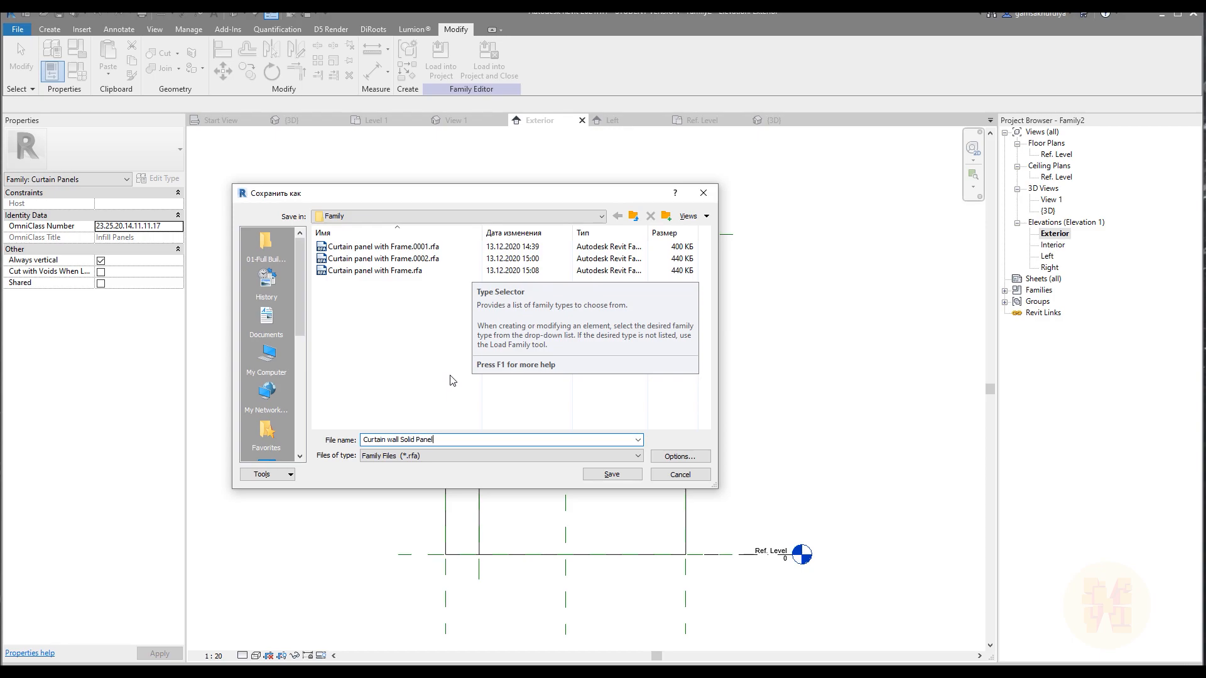
pyautogui.press('Return')
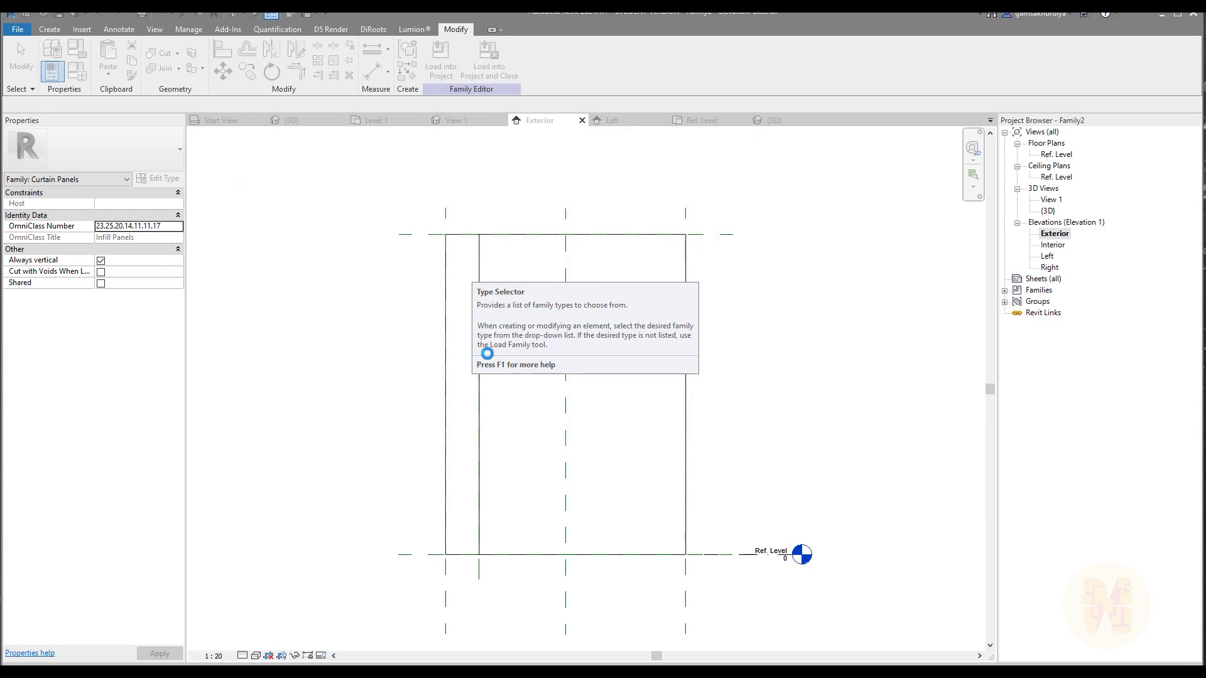
pyautogui.click(489, 60)
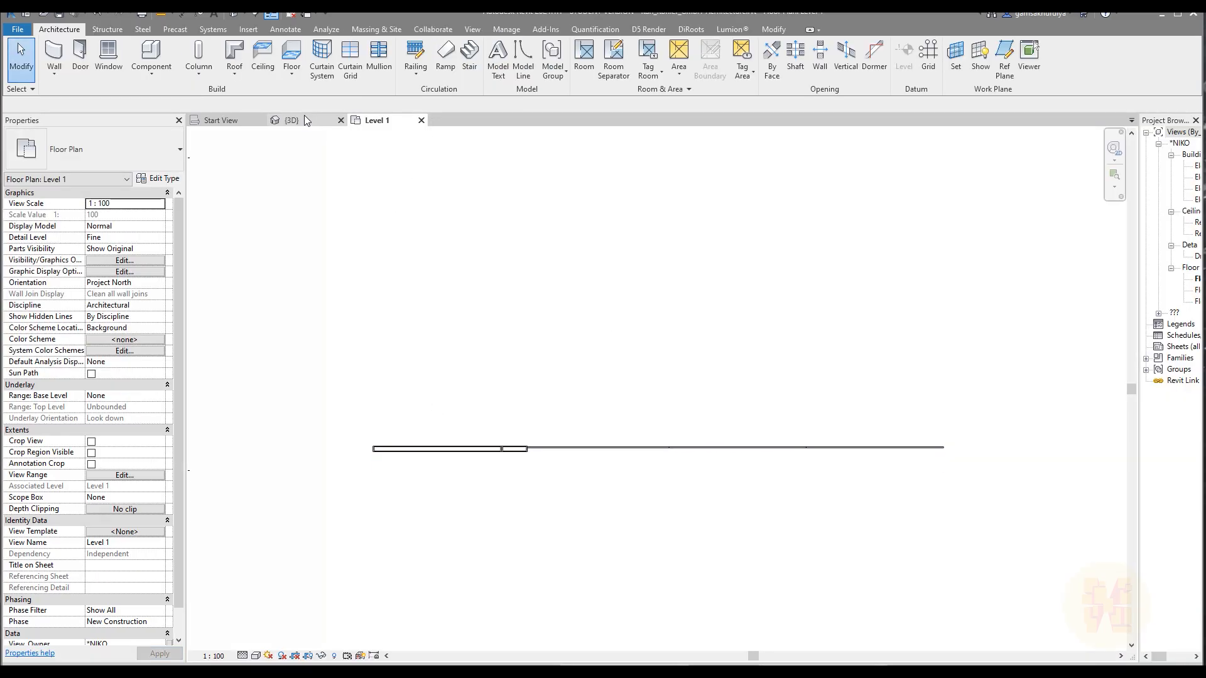
# In the project's 3D view, add a vertical curtain grid line 900 mm from the narrow framed panel's edge.
pyautogui.click(291, 120)
pyautogui.keyDown('shift'); pyautogui.moveTo(608, 417); pyautogui.dragTo(641, 382, button='middle'); pyautogui.keyUp('shift')
pyautogui.click(350, 60)
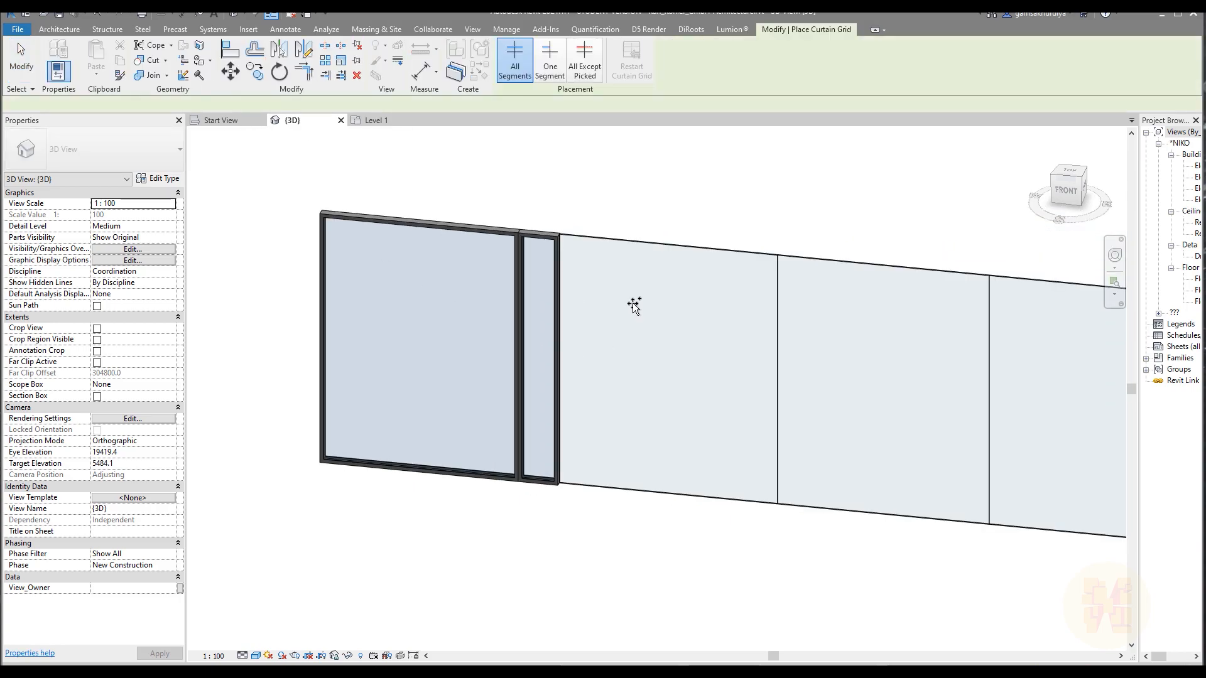
pyautogui.click(619, 236)
pyautogui.press('Escape')
pyautogui.press('Escape')
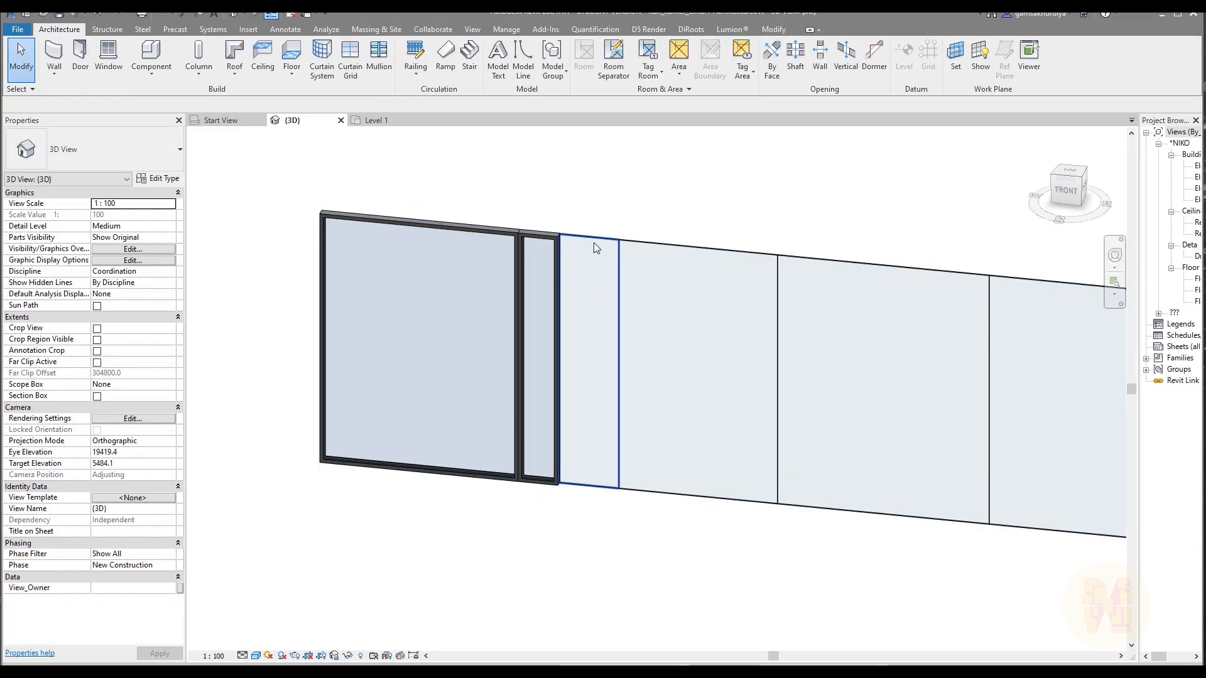
# Change the new 900 mm wide glazed panel's type to Curtain wall Solid Panel.
pyautogui.click(593, 243)
pyautogui.click(74, 149)
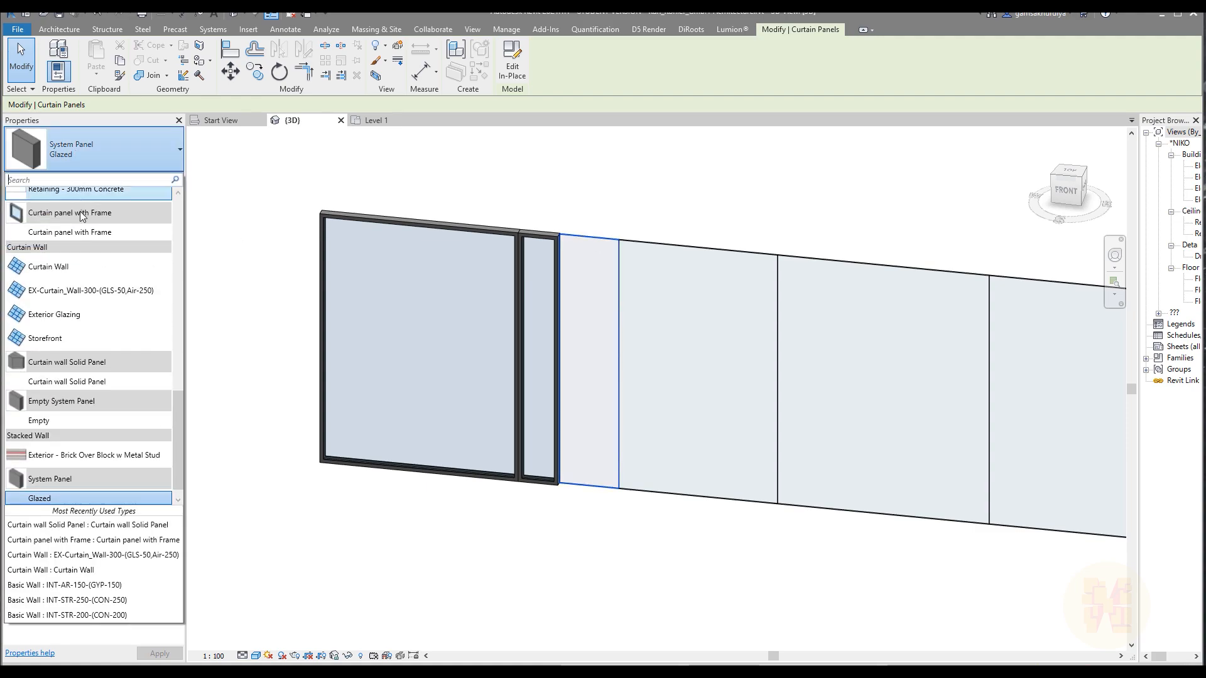
pyautogui.click(81, 385)
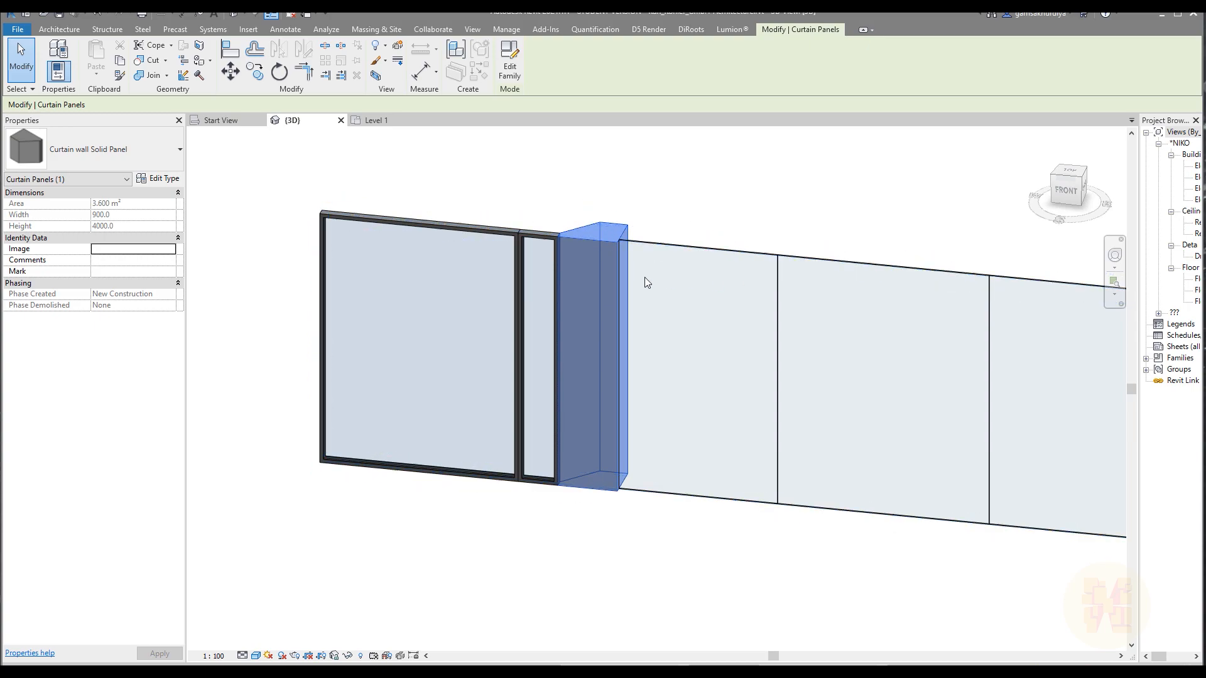
pyautogui.press('Escape')
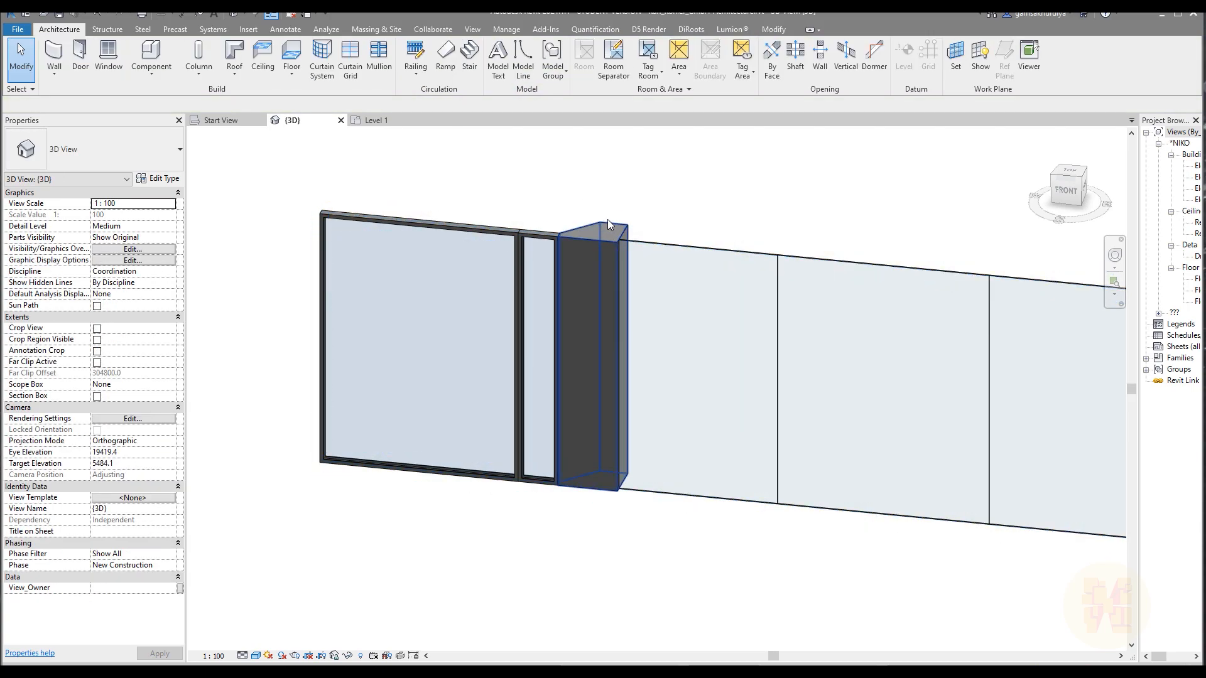
# Inspect the solid panel's slanted shape from the back of the curtain wall.
pyautogui.click(607, 231)
pyautogui.keyDown('shift'); pyautogui.moveTo(723, 270); pyautogui.dragTo(786, 419, button='middle'); pyautogui.keyUp('shift')
pyautogui.keyDown('shift'); pyautogui.moveTo(632, 460); pyautogui.dragTo(735, 472, button='middle'); pyautogui.keyUp('shift')
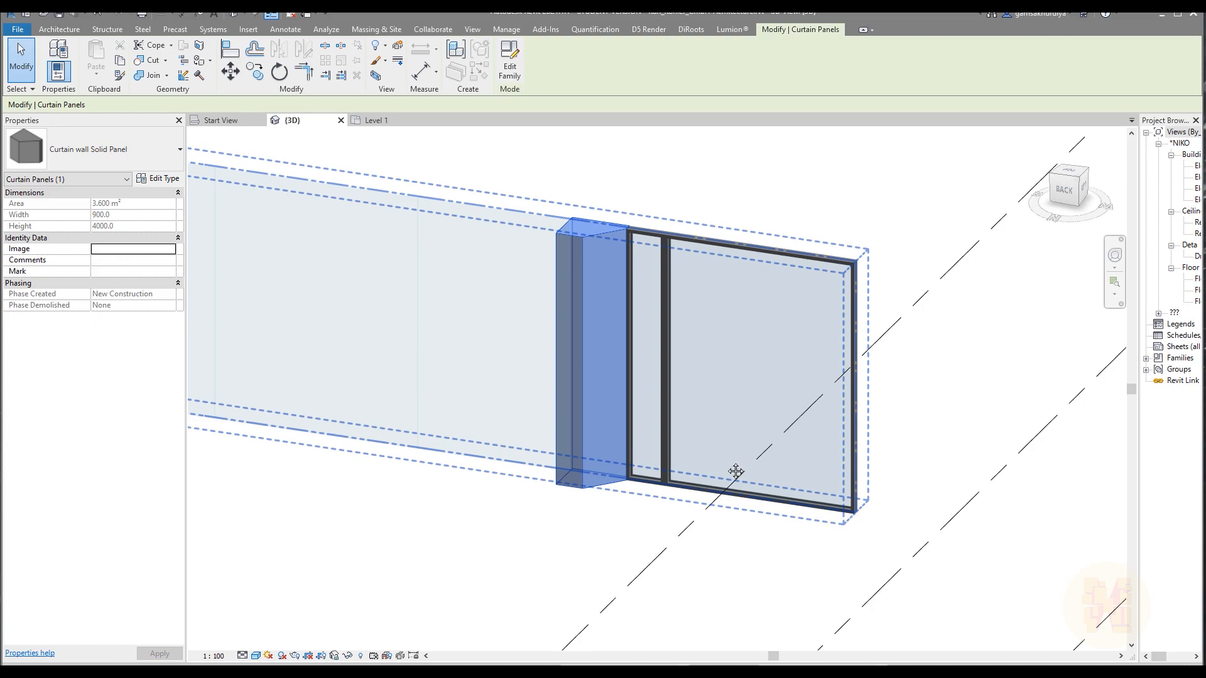
pyautogui.press('Escape')
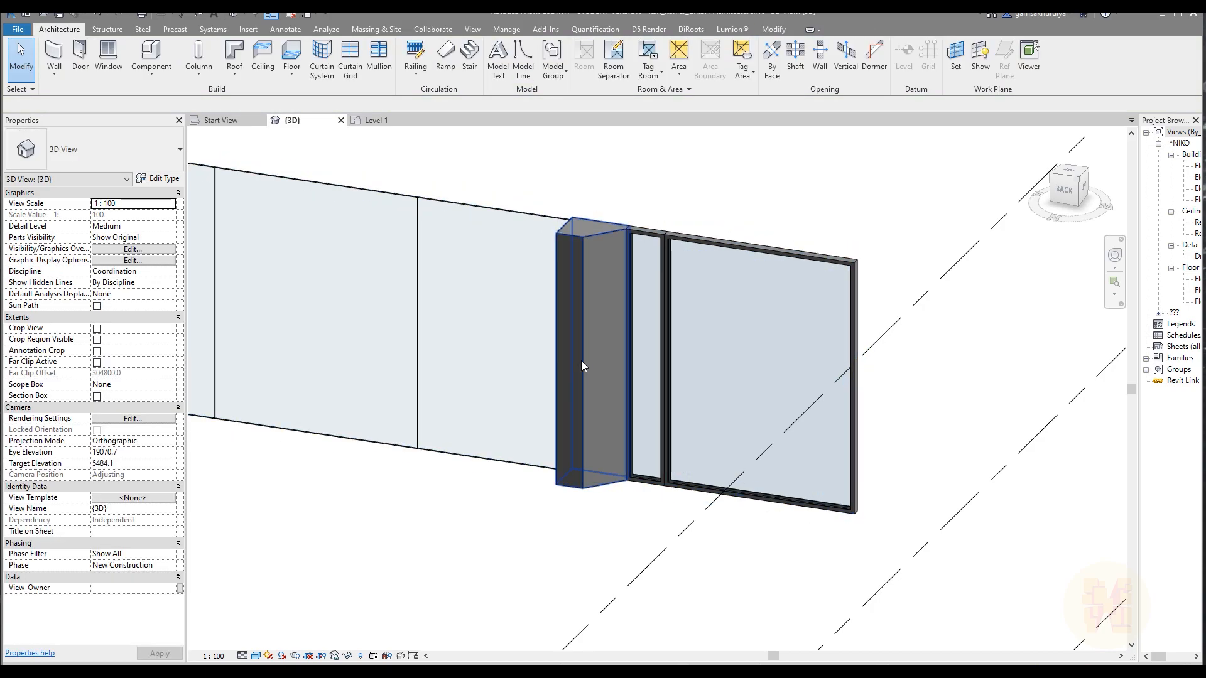
# Set the solid panel type's Wall_Material_Frame to Concrete, Sand/Cement Screed.
pyautogui.click(582, 361)
pyautogui.click(162, 180)
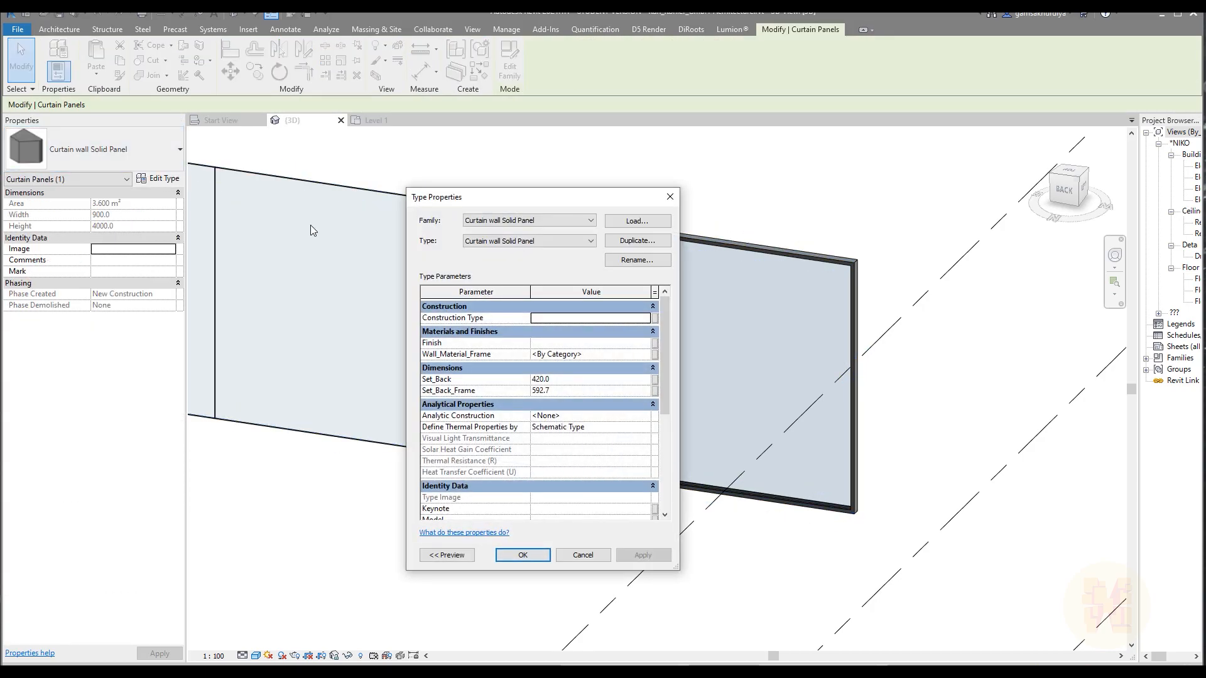
pyautogui.click(646, 355)
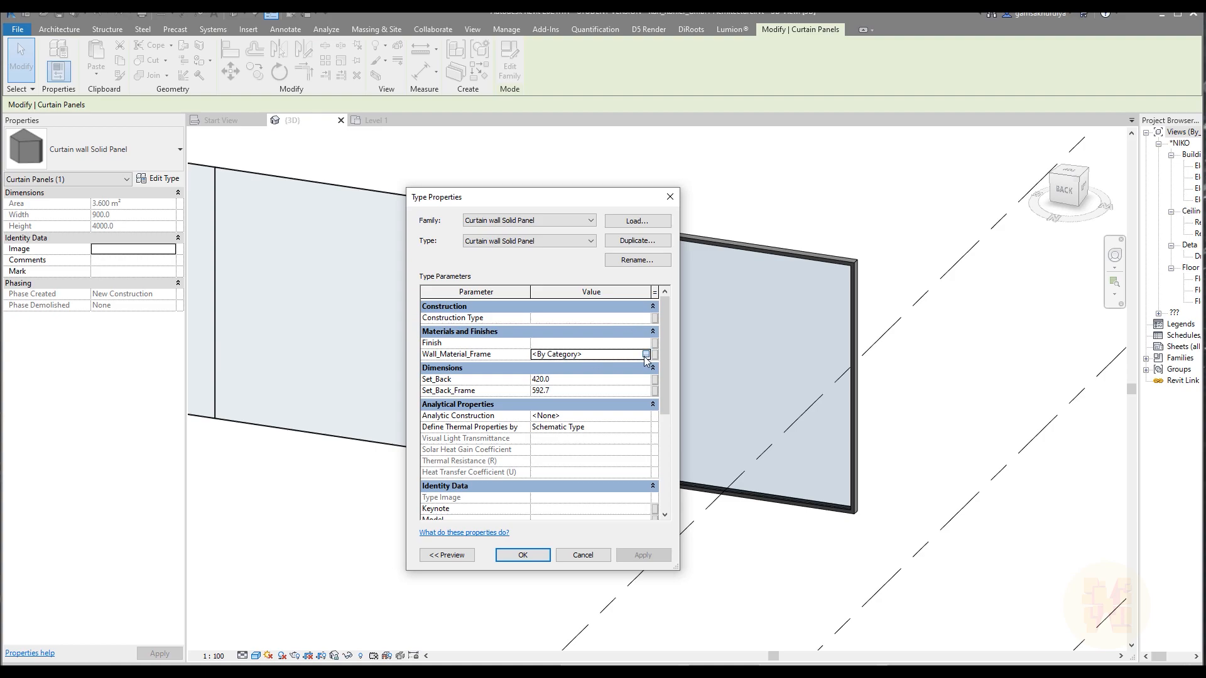
pyautogui.click(654, 354)
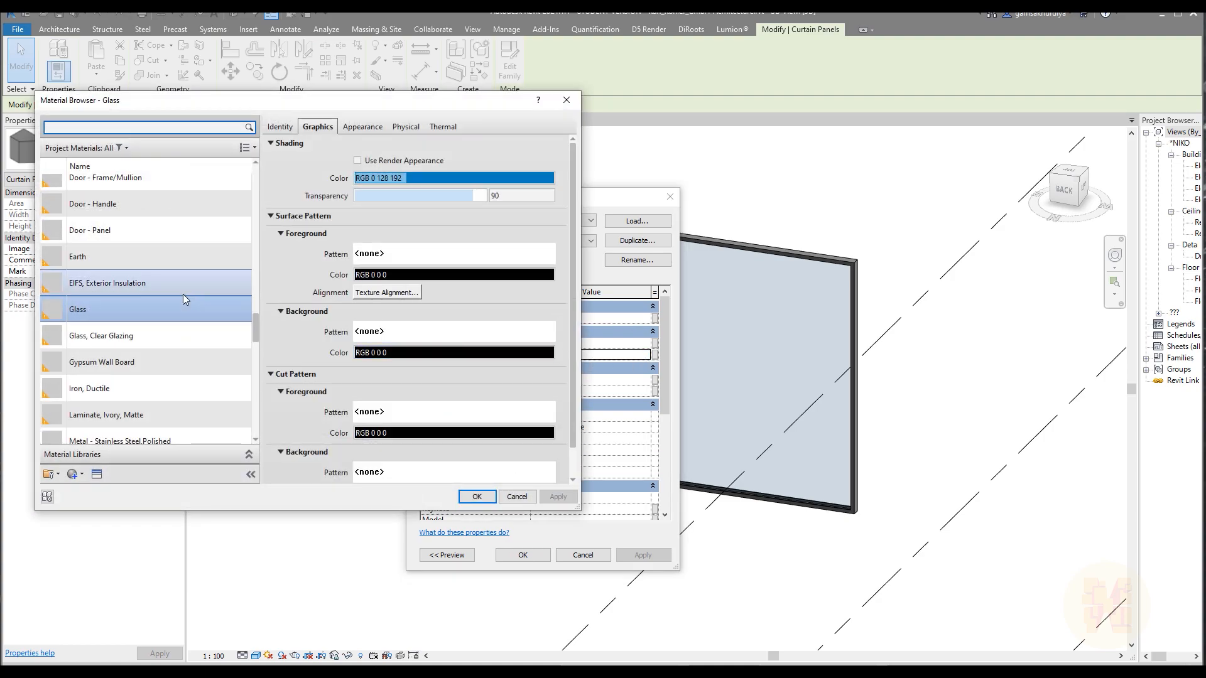
pyautogui.scroll(-2, 189, 321)
pyautogui.scroll(-4, 189, 322)
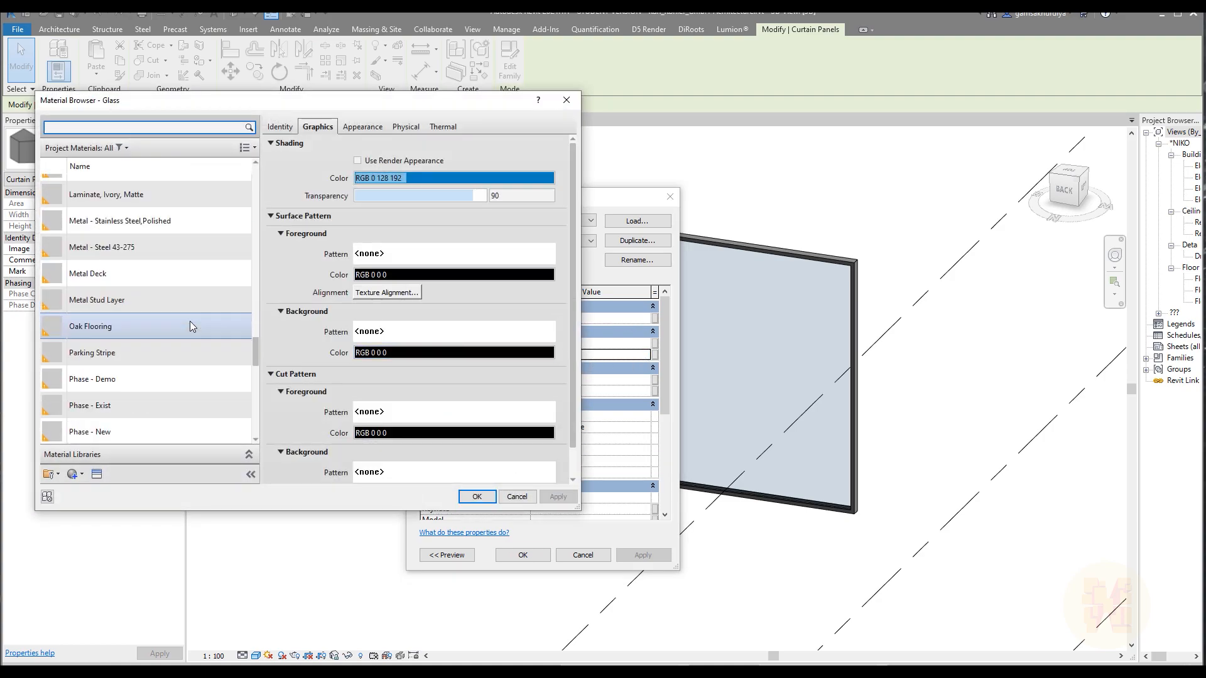
pyautogui.scroll(-4, 129, 308)
pyautogui.scroll(5, 132, 313)
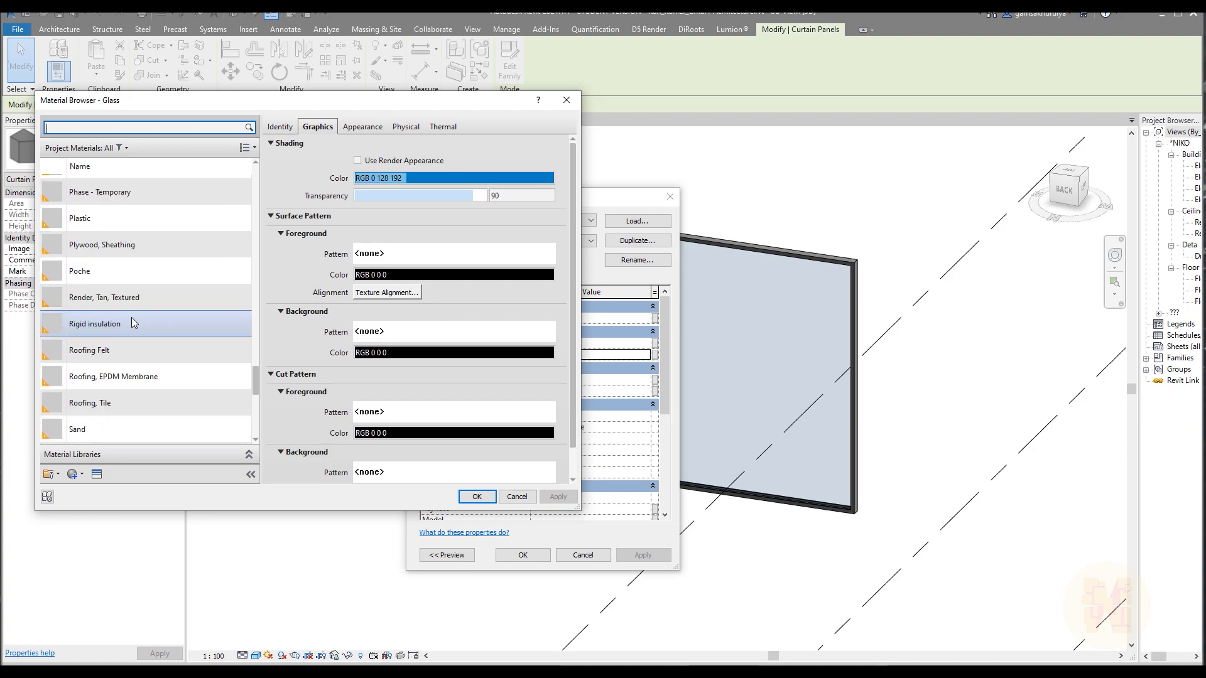
pyautogui.scroll(7, 133, 315)
pyautogui.scroll(5, 132, 325)
pyautogui.scroll(6, 132, 325)
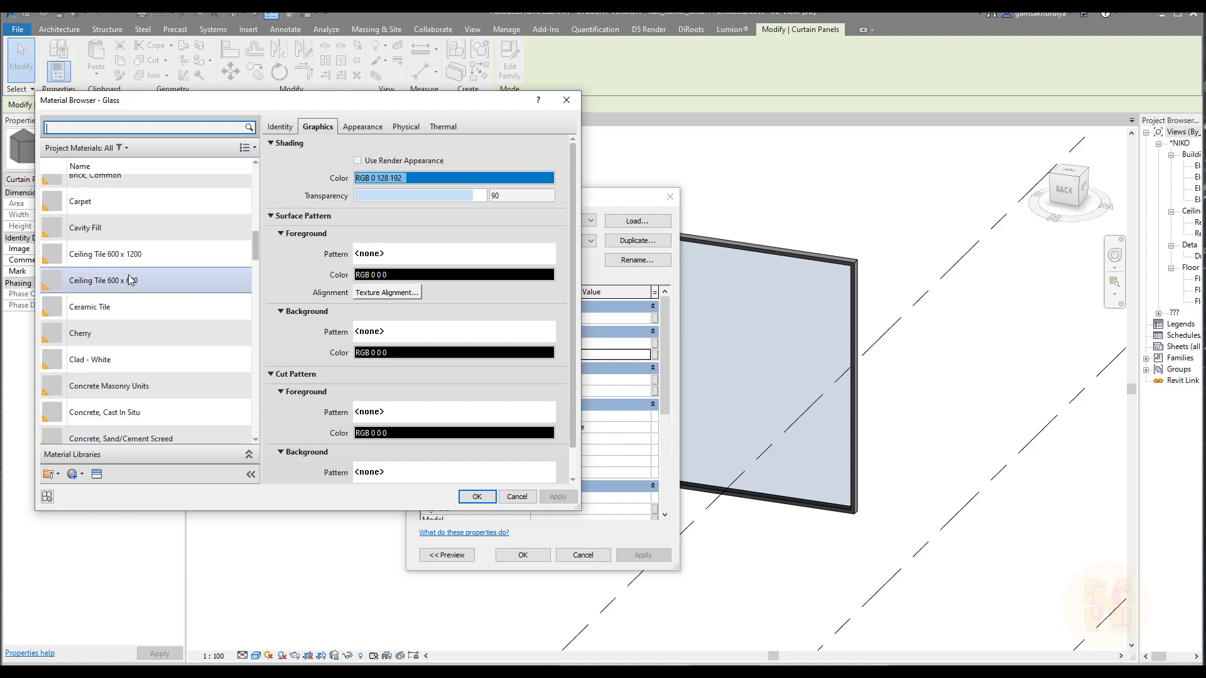
pyautogui.scroll(3, 123, 223)
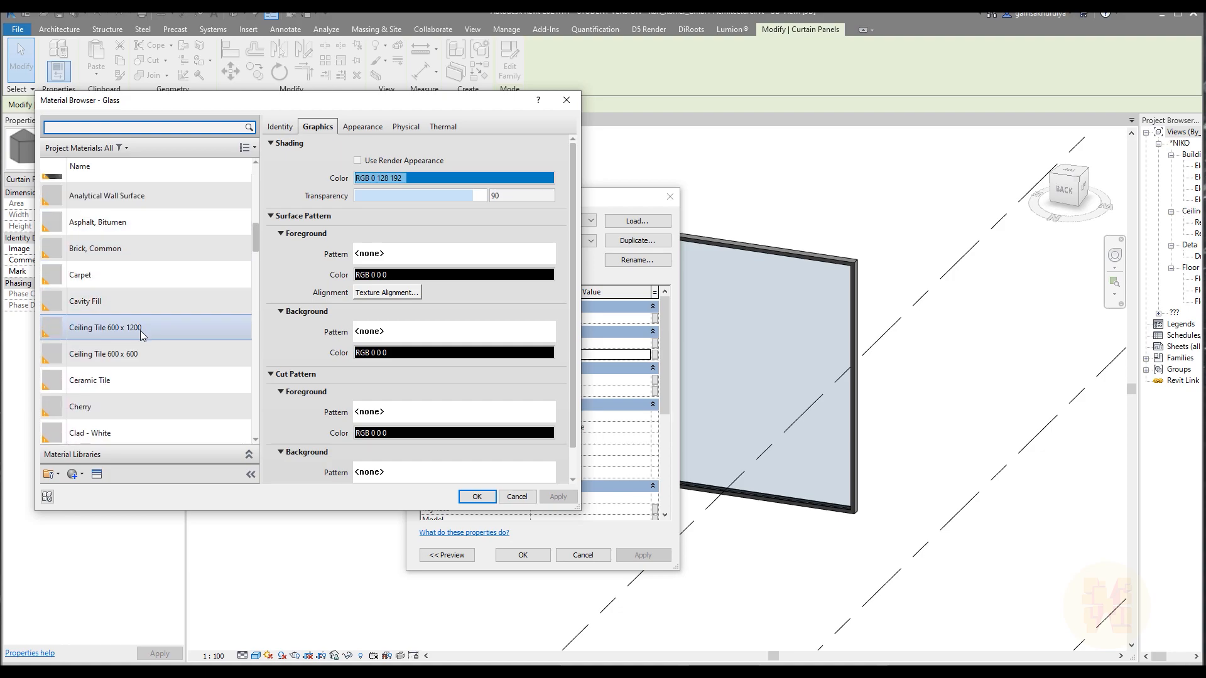
pyautogui.scroll(-3, 140, 331)
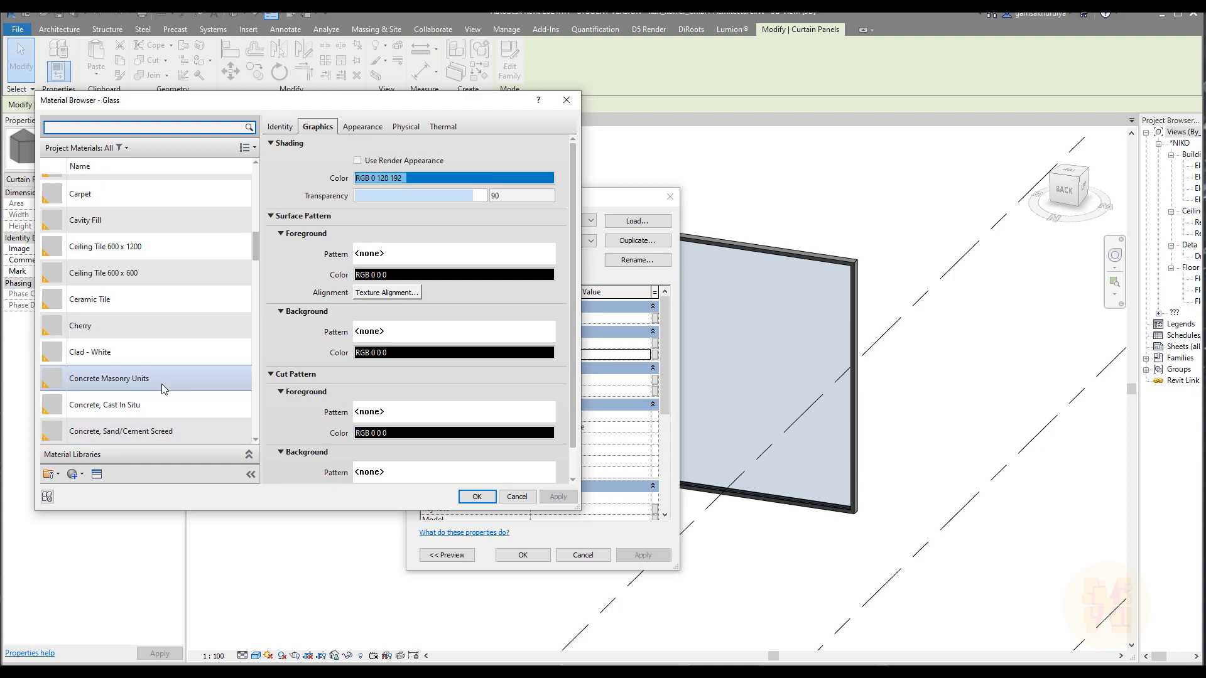
pyautogui.click(169, 433)
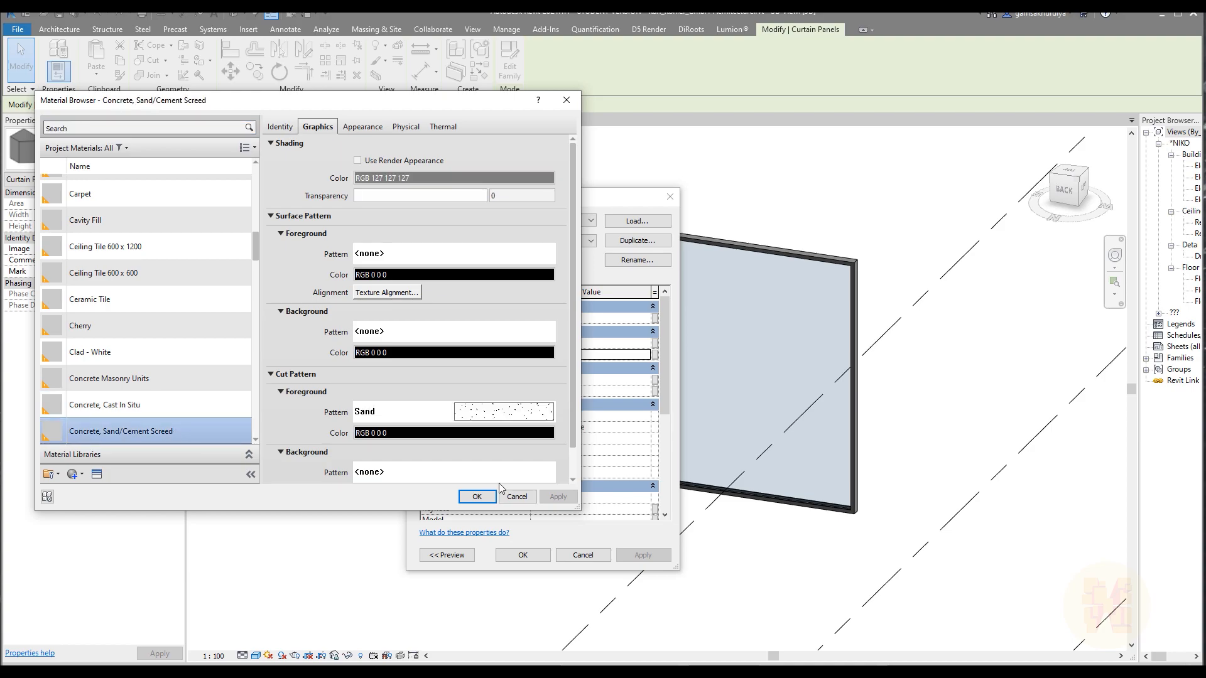
pyautogui.click(477, 497)
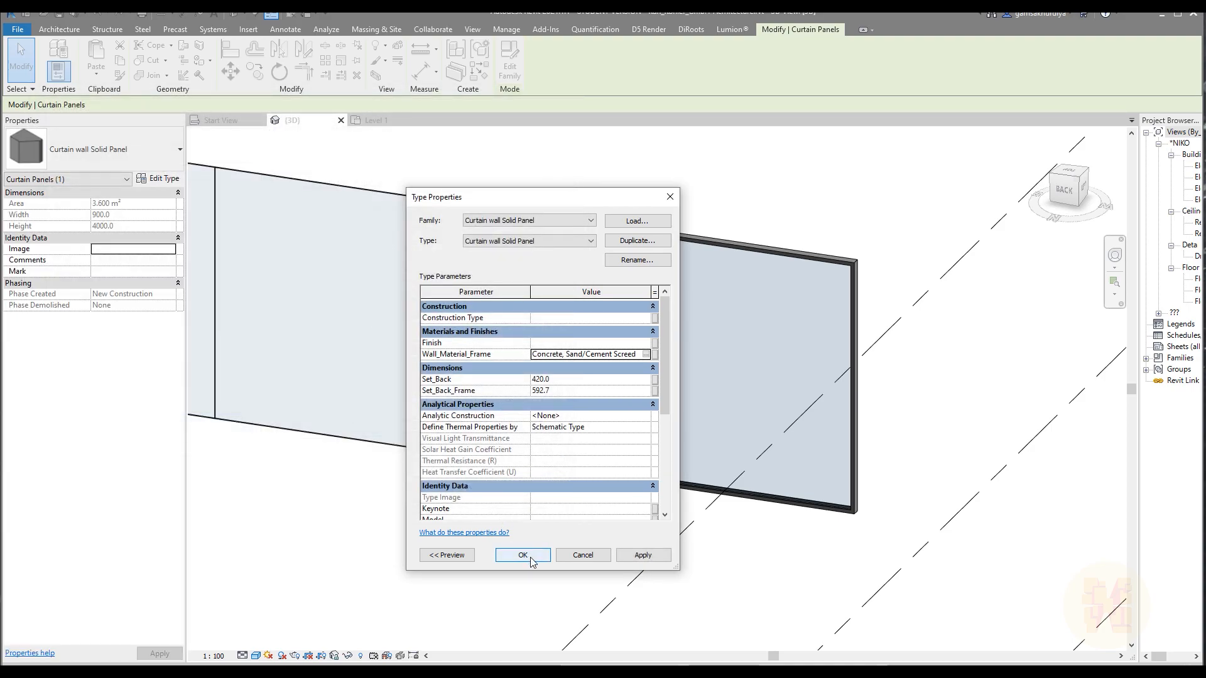
pyautogui.click(531, 561)
pyautogui.click(539, 544)
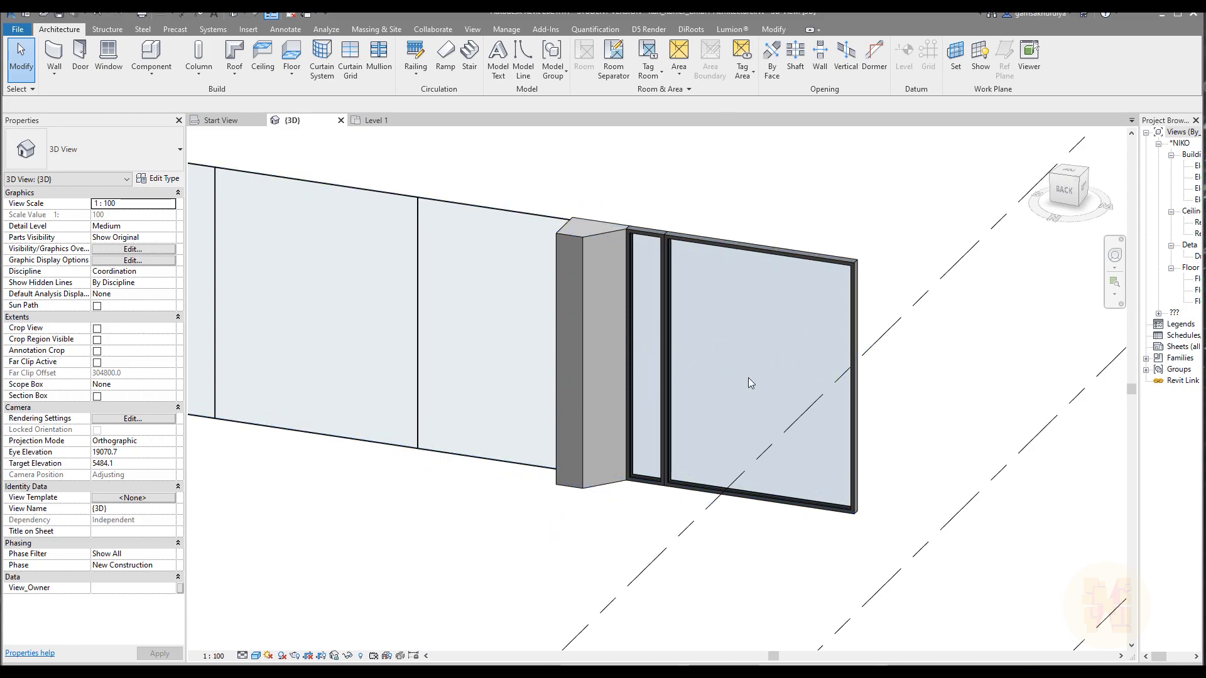
# Open the Curtain wall Solid Panel family for editing from the 900 mm wide panel and go to its Ref. Level plan.
pyautogui.click(583, 354)
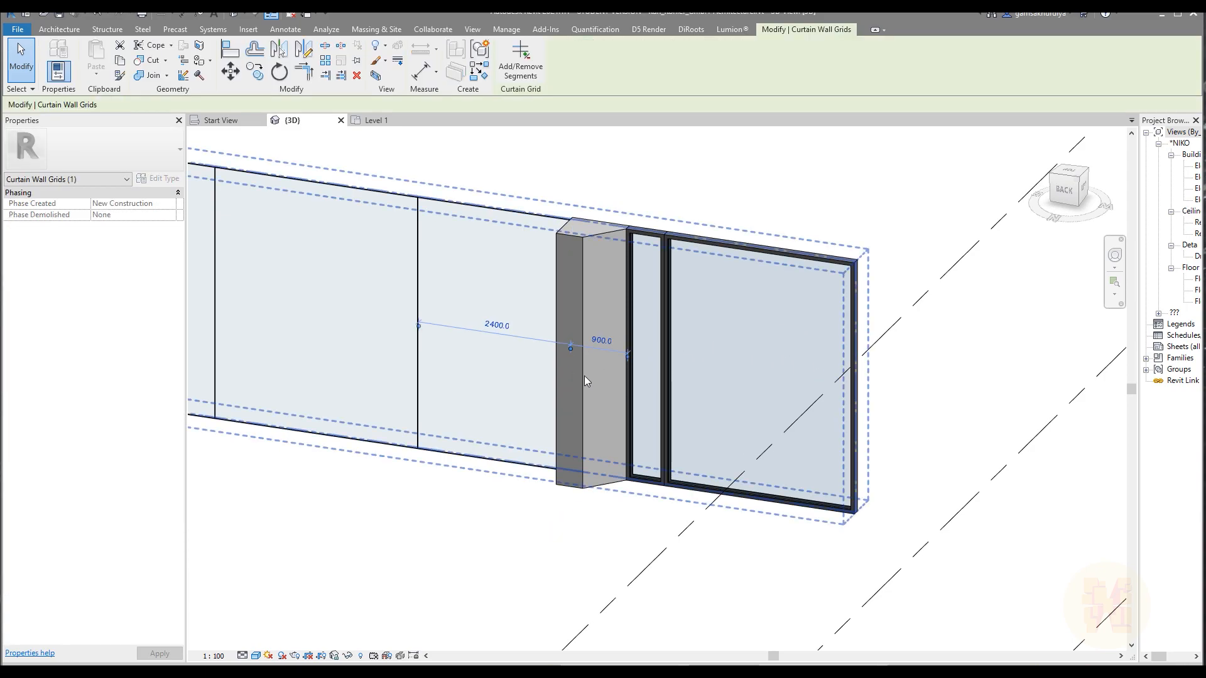
pyautogui.press('Tab')
pyautogui.click(584, 381)
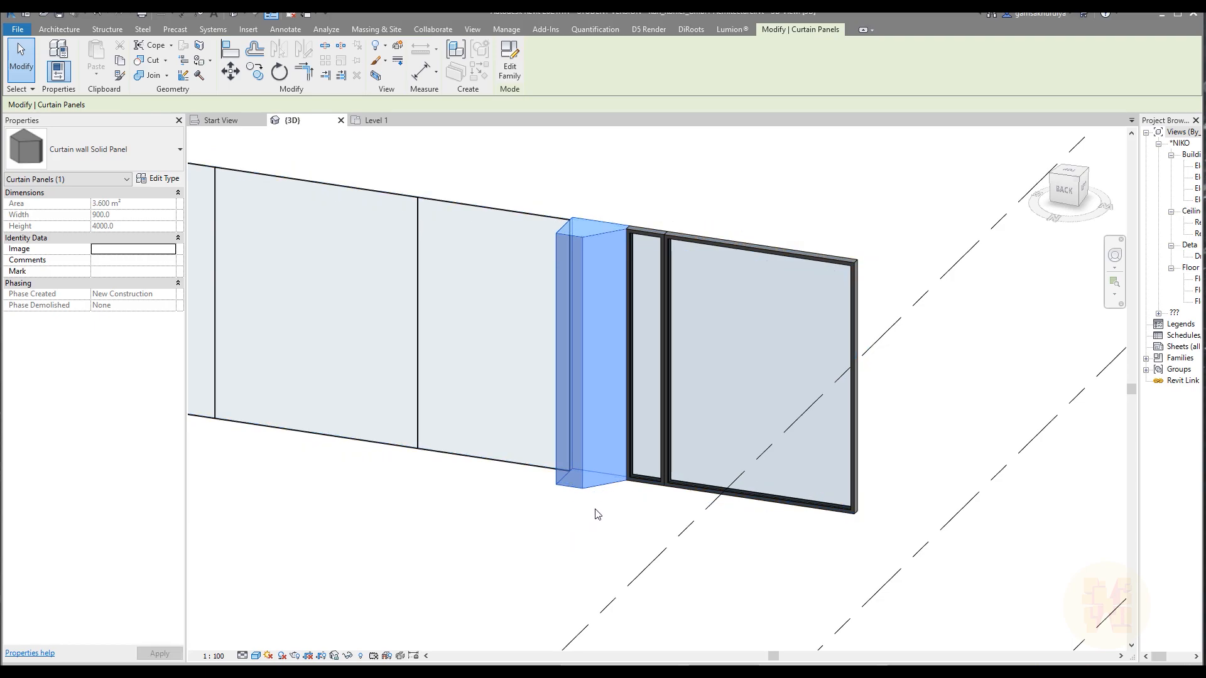
pyautogui.click(509, 63)
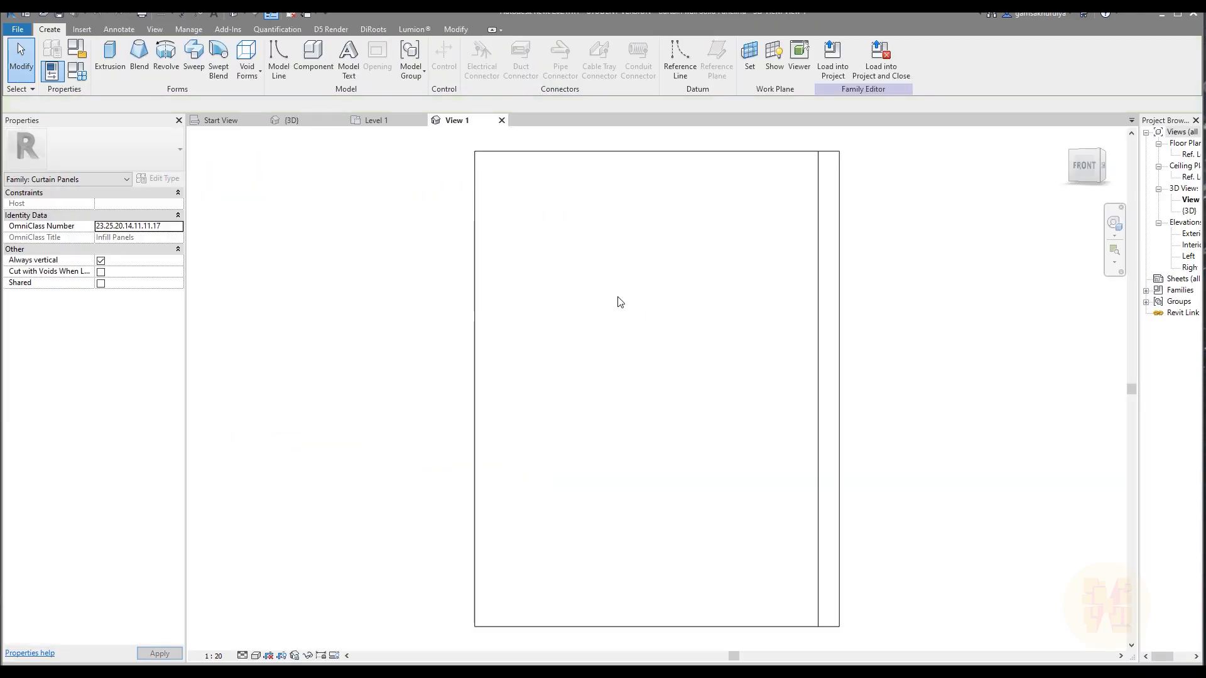
pyautogui.doubleClick(1187, 155)
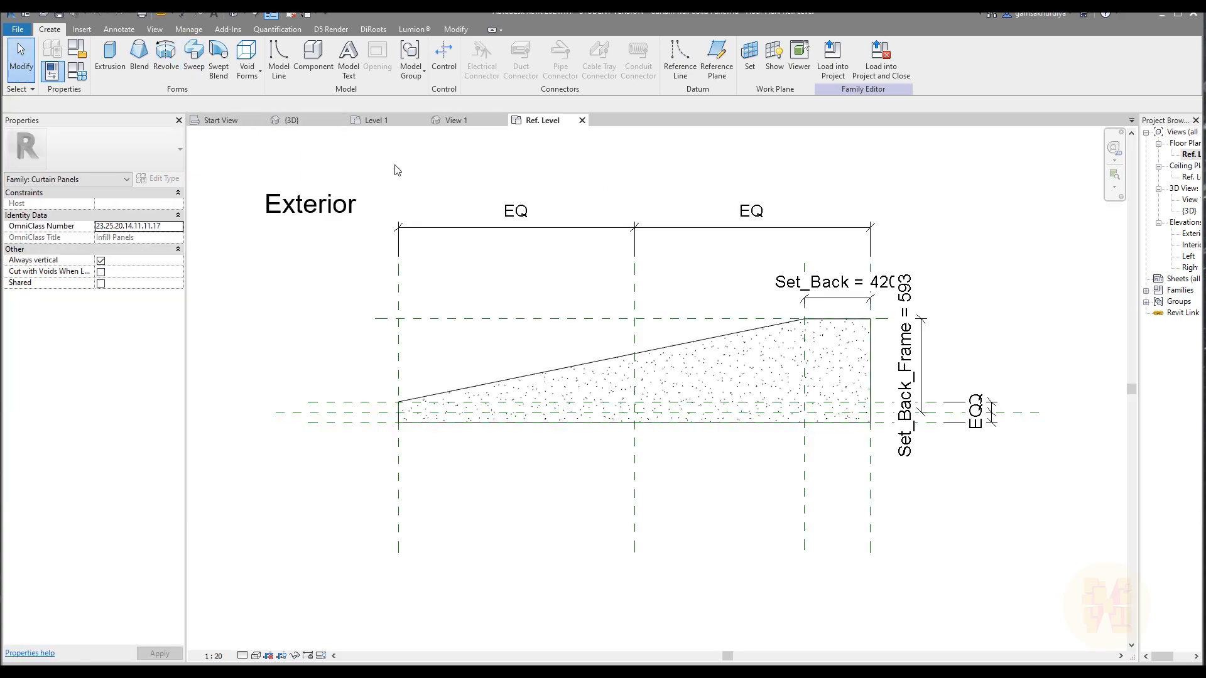
# Place a double horizontal flip control just above the middle of the slanted profile and reload the family, overwriting the project's existing version.
pyautogui.click(444, 57)
pyautogui.click(538, 58)
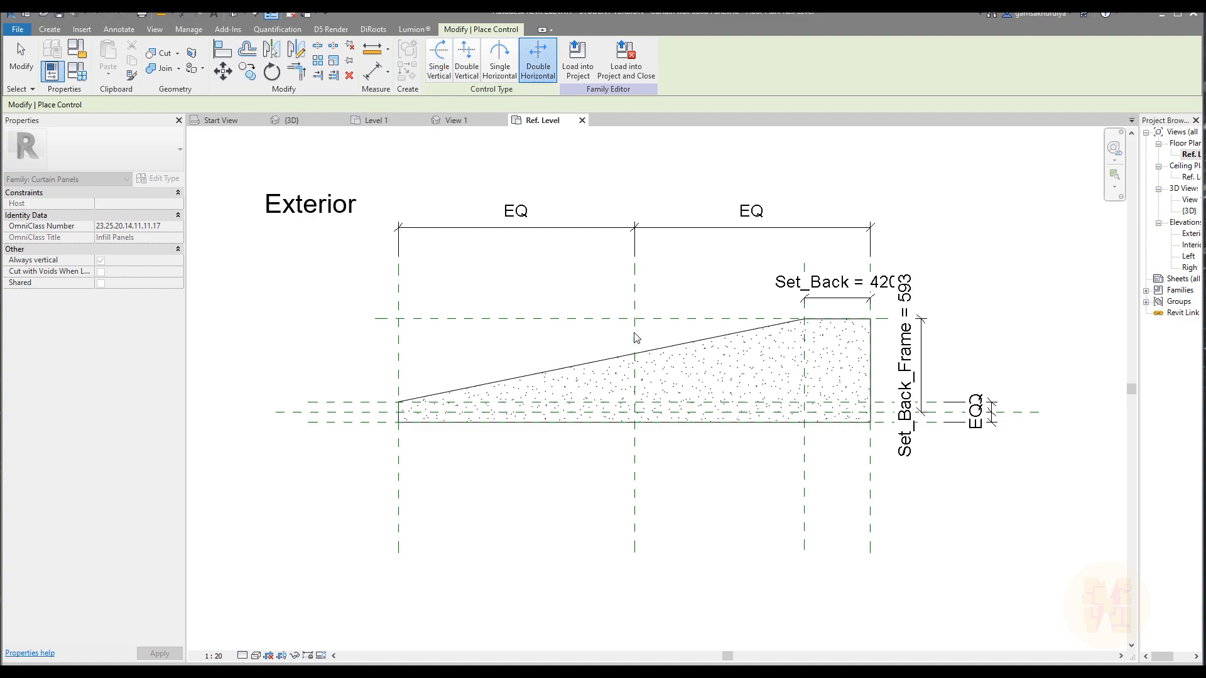
pyautogui.click(646, 305)
pyautogui.moveTo(721, 294); pyautogui.dragTo(677, 345, button='middle')
pyautogui.press('Escape')
pyautogui.click(440, 72)
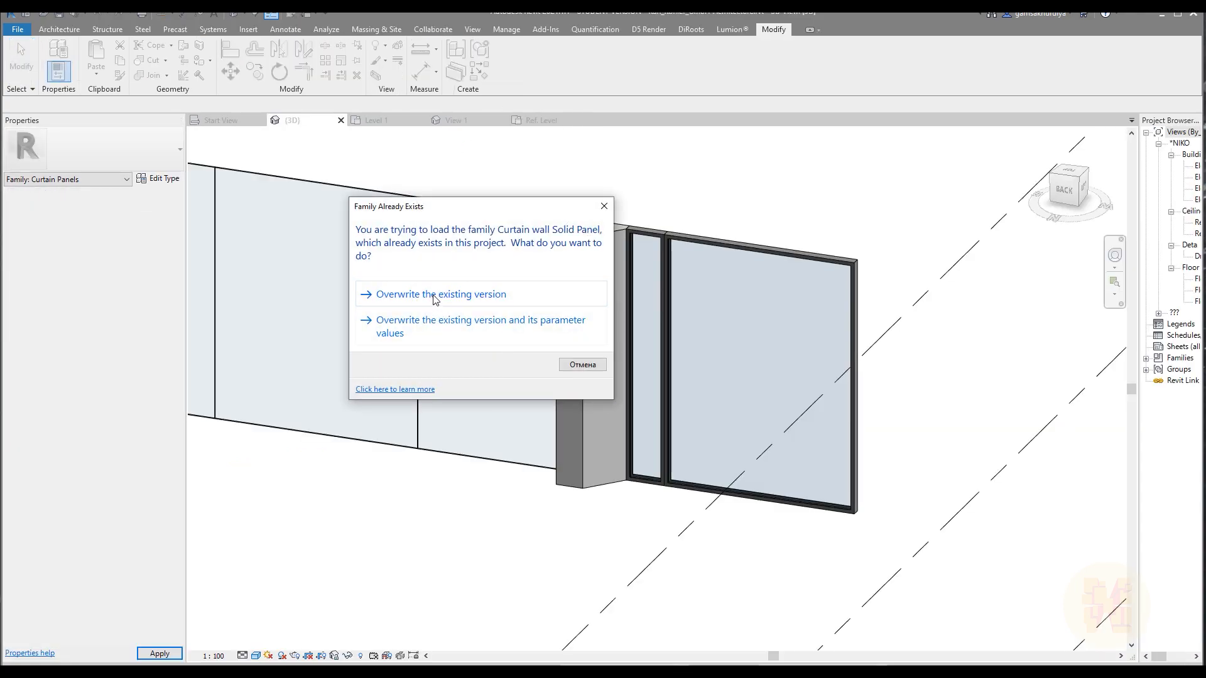
pyautogui.click(434, 299)
# Test flipping the 900 mm wide solid panel back and forth in the curtain wall.
pyautogui.click(583, 349)
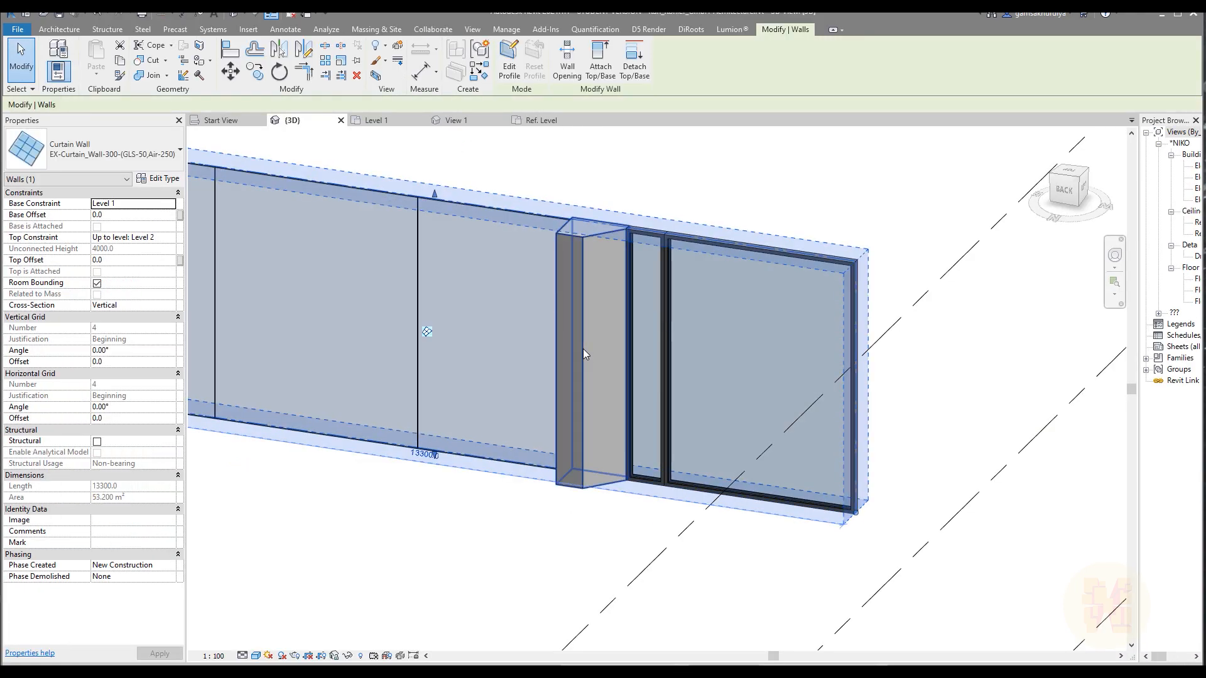
pyautogui.press('Tab')
pyautogui.click(583, 349)
pyautogui.press('space')
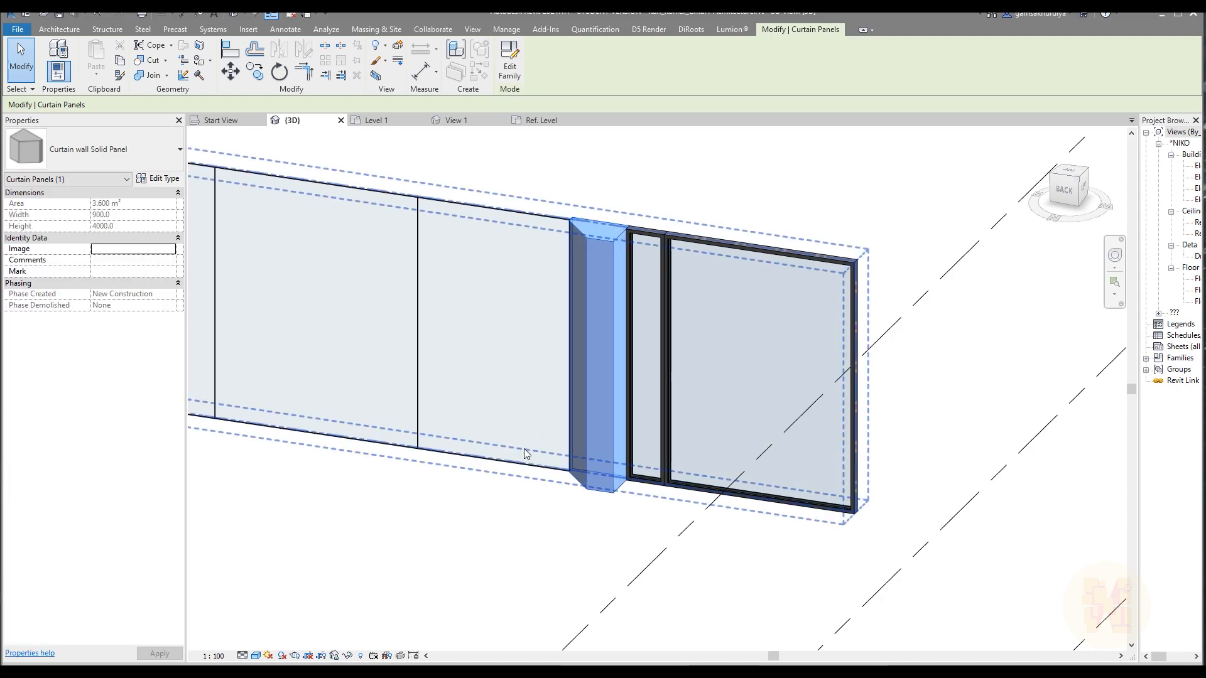
pyautogui.press('space')
pyautogui.press('space')
pyautogui.press('space')
pyautogui.press('space')
pyautogui.press('space')
pyautogui.press('space')
pyautogui.press('space')
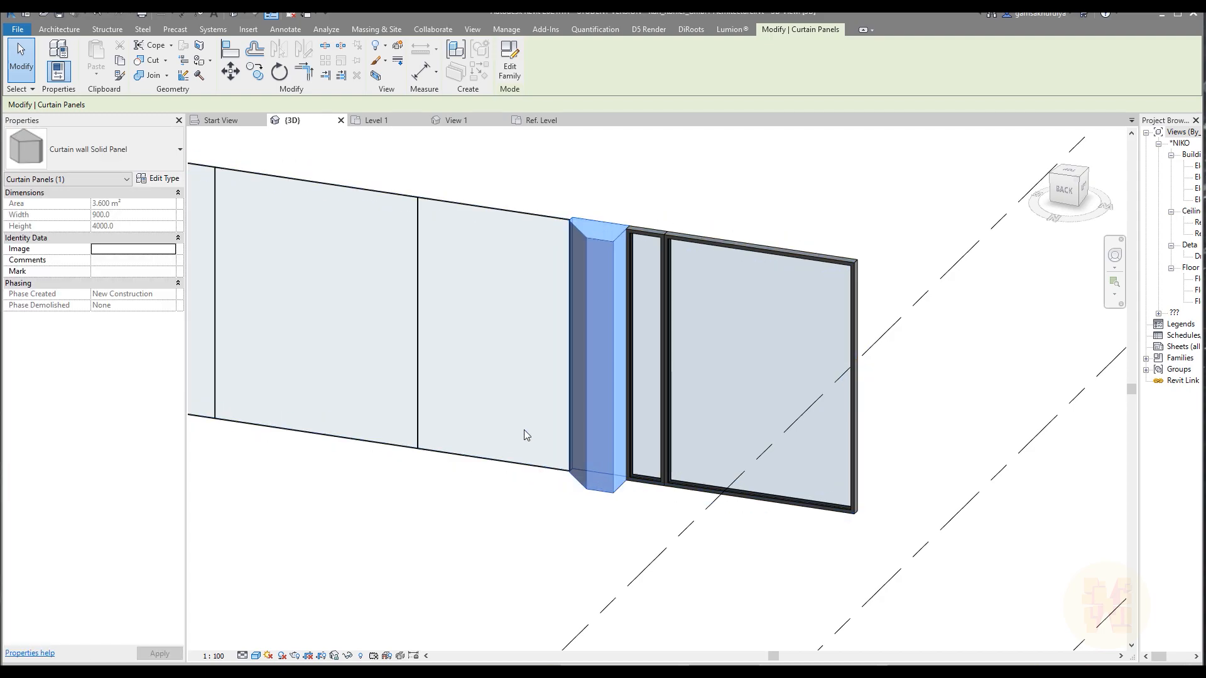
pyautogui.click(564, 533)
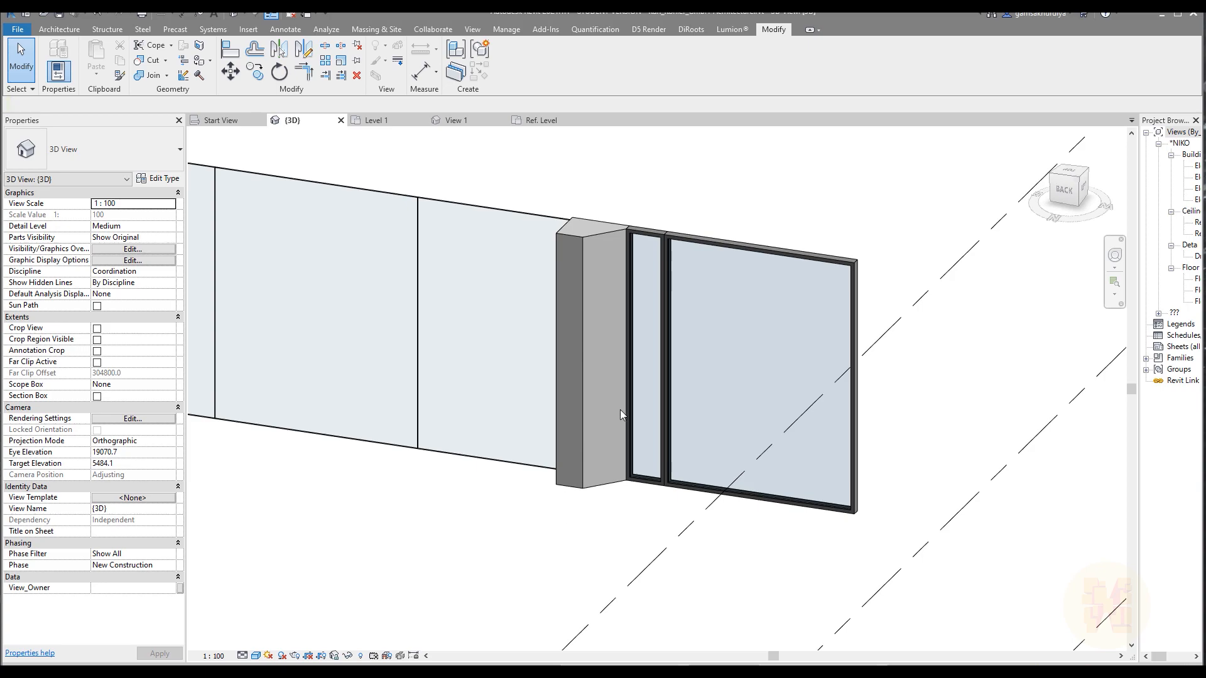
# Inspect the solid panel beside the framed glazing in 3D and compare it with the facade photo in Start View.
pyautogui.scroll(-5, 620, 409)
pyautogui.scroll(3, 674, 457)
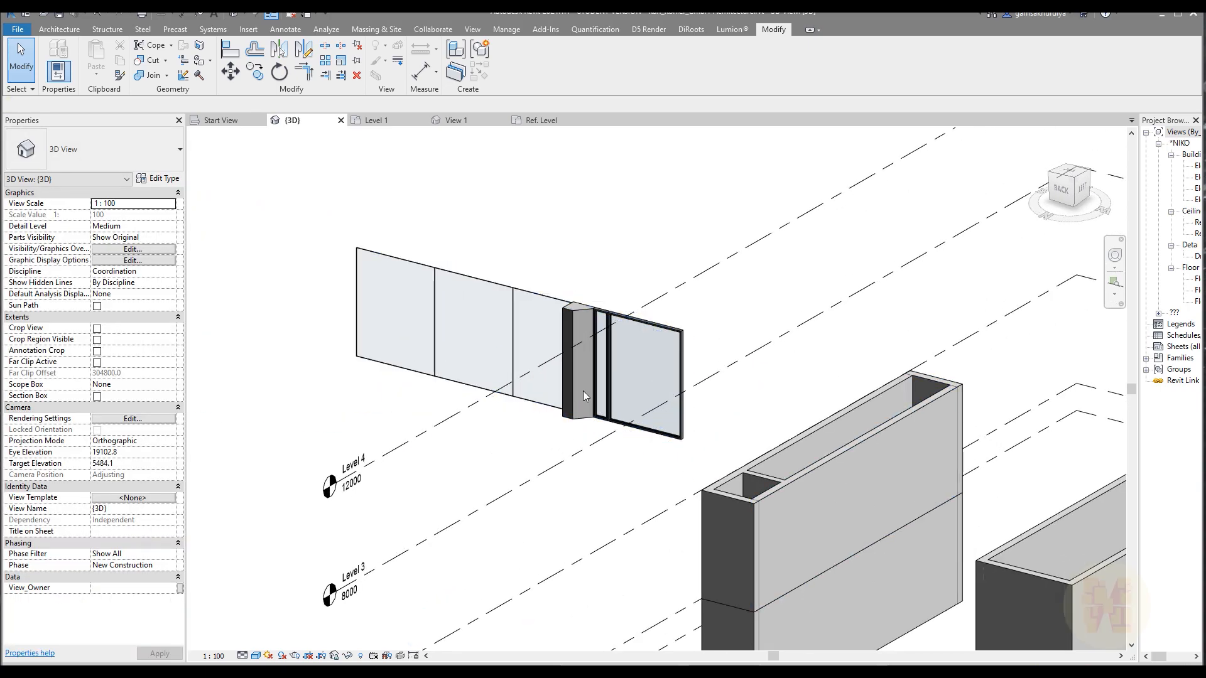
pyautogui.scroll(5, 583, 391)
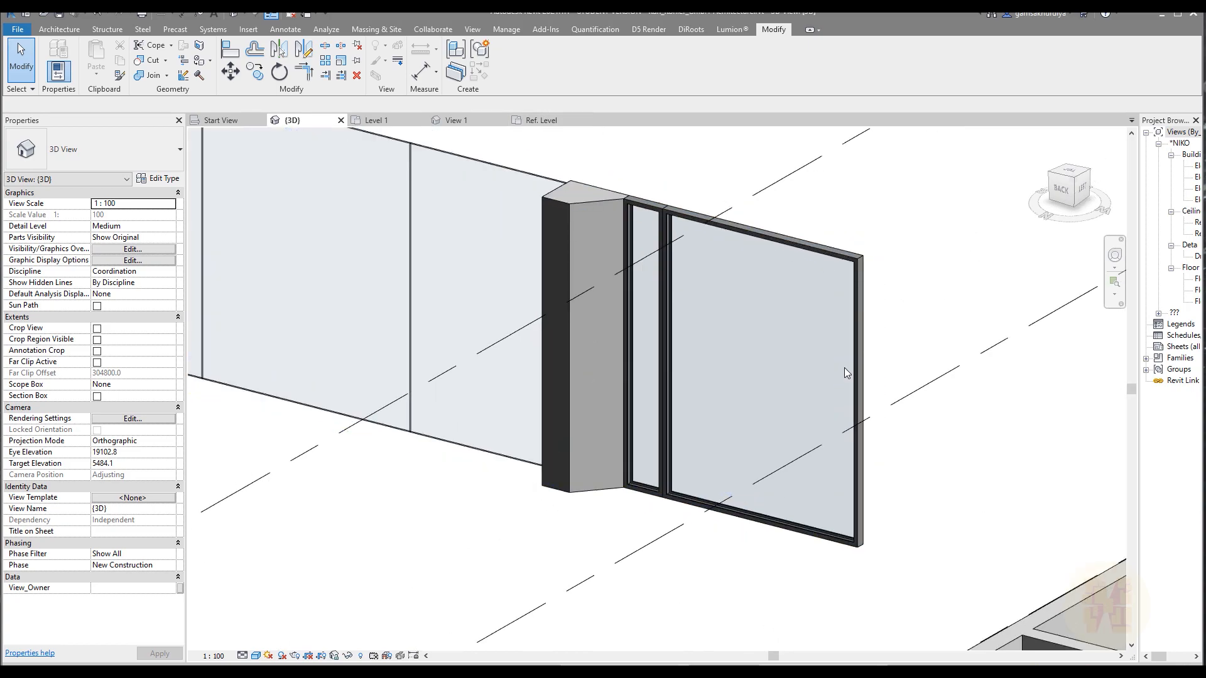
pyautogui.click(219, 123)
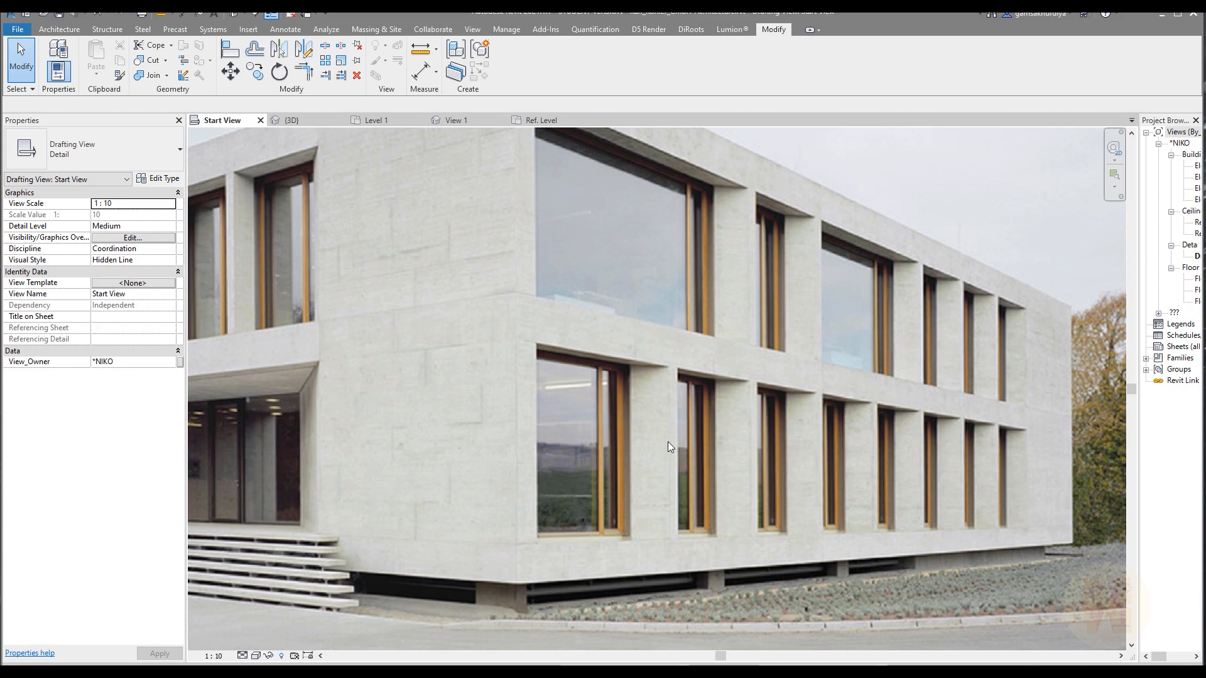
pyautogui.scroll(-2, 663, 432)
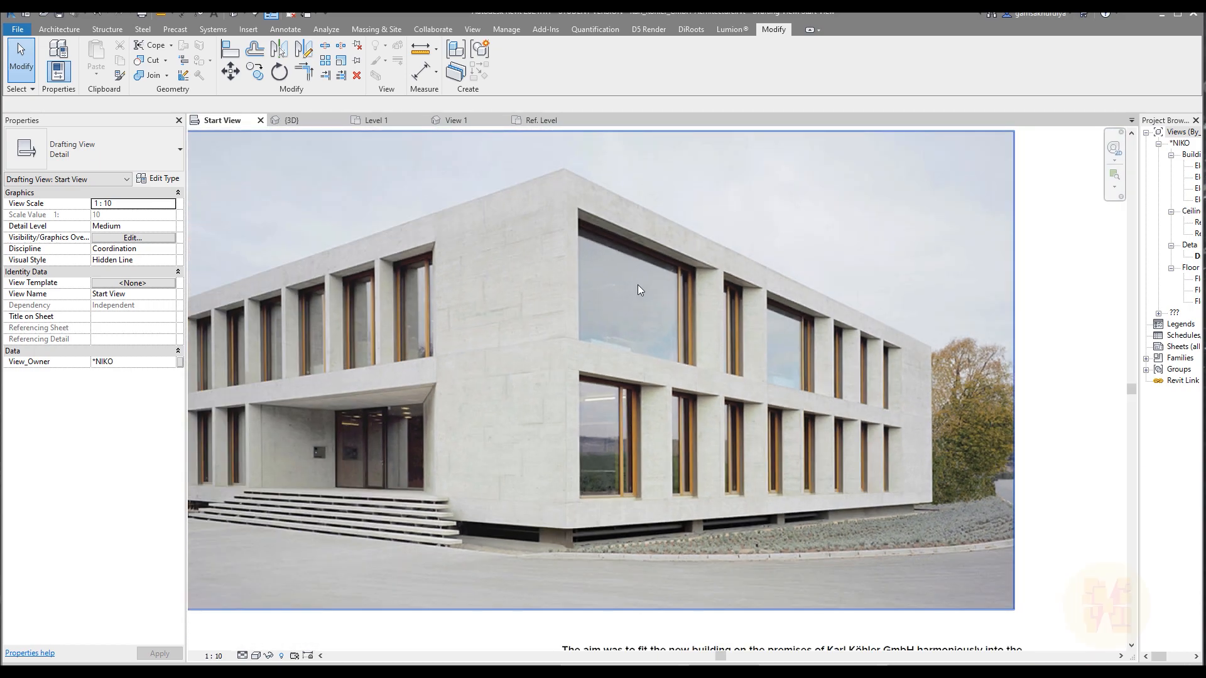